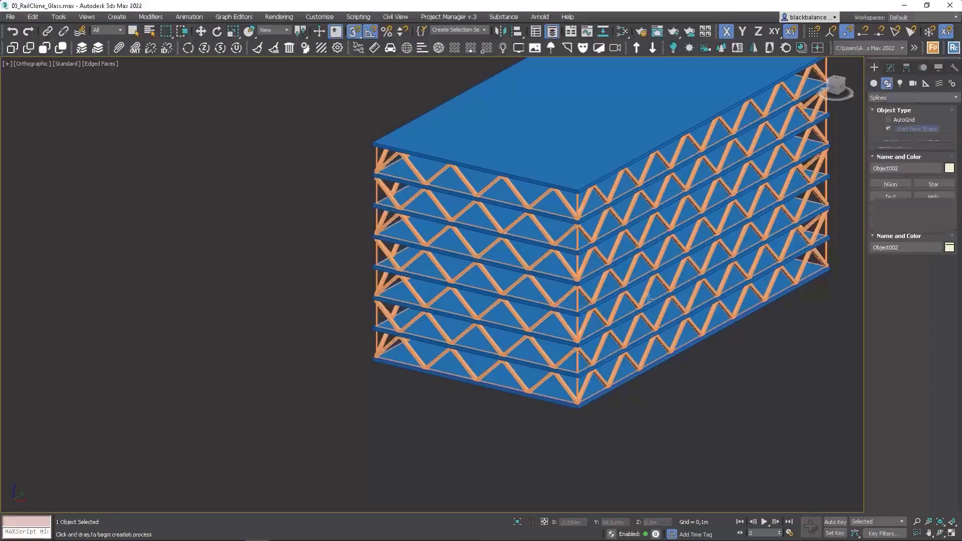
# Step: Draw a straight line along the front short edge of the lowest floor slab, snapping from corner to corner
pyautogui.scroll(5, 531, 406)
pyautogui.click(690, 424)
pyautogui.scroll(-5, 378, 392)
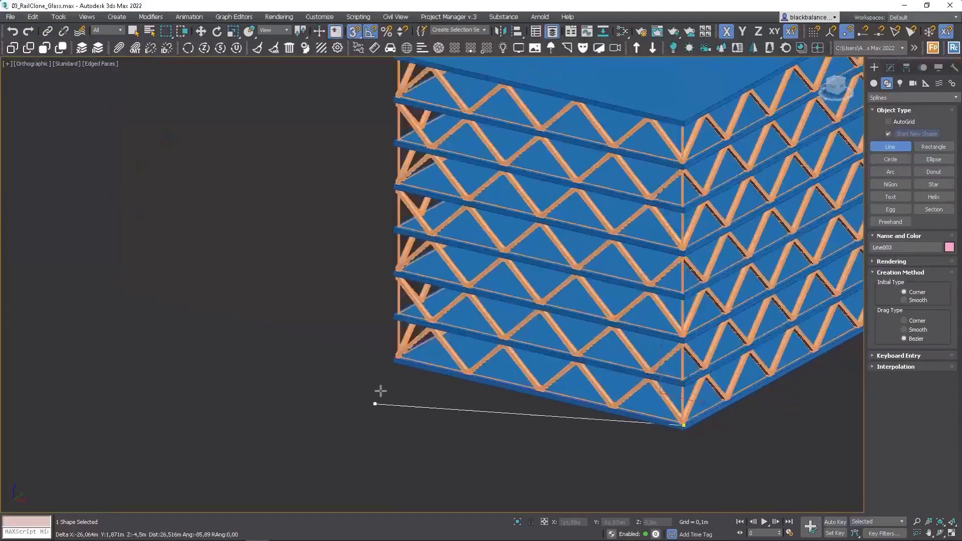
pyautogui.scroll(5, 383, 370)
pyautogui.click(380, 350)
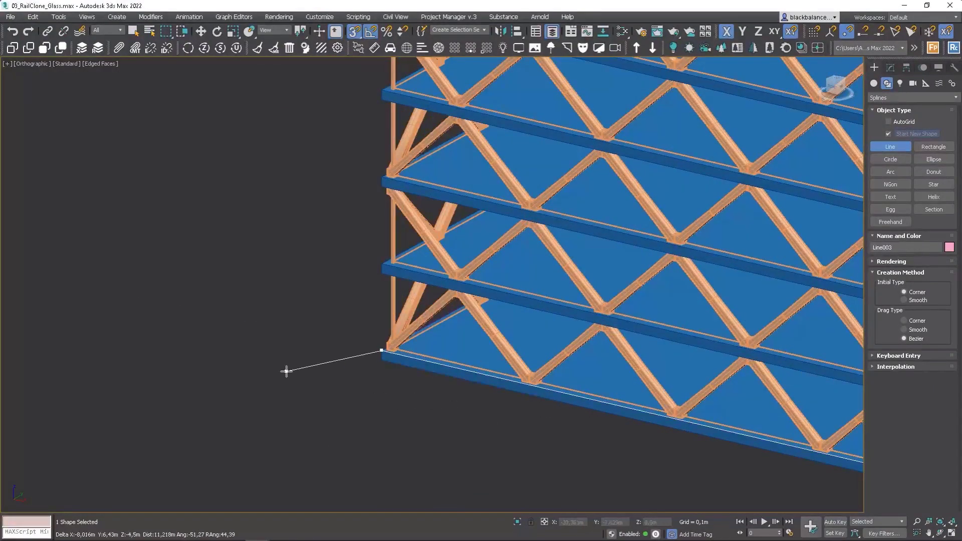
pyautogui.rightClick(287, 372)
# Step: Select the floor slabs together with the new line and the source objects, and isolate them in the viewport
pyautogui.moveTo(663, 359); pyautogui.dragTo(445, 314, button='middle')
pyautogui.scroll(-2, 445, 314)
pyautogui.scroll(2, 691, 399)
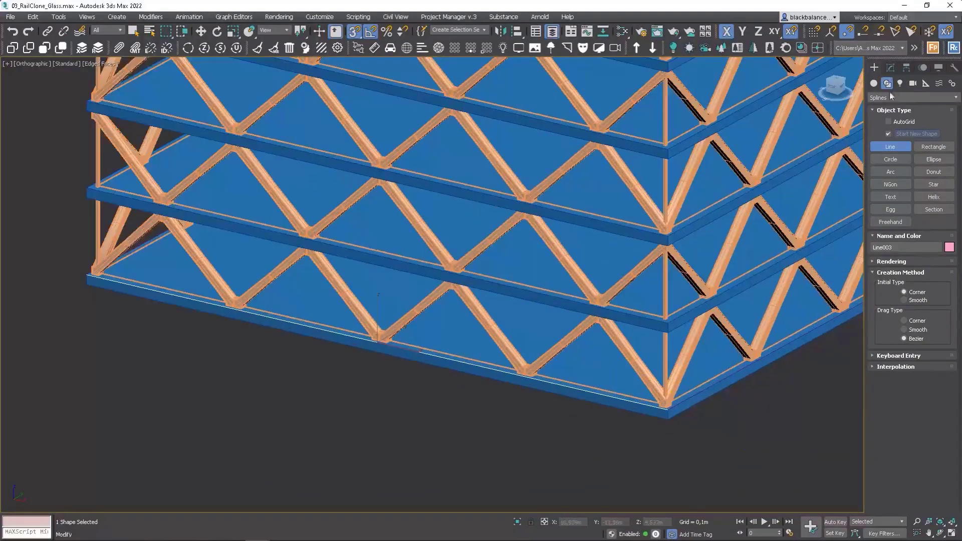
pyautogui.press('q')
pyautogui.keyDown('ctrl'); pyautogui.click(687, 405); pyautogui.keyUp('ctrl')
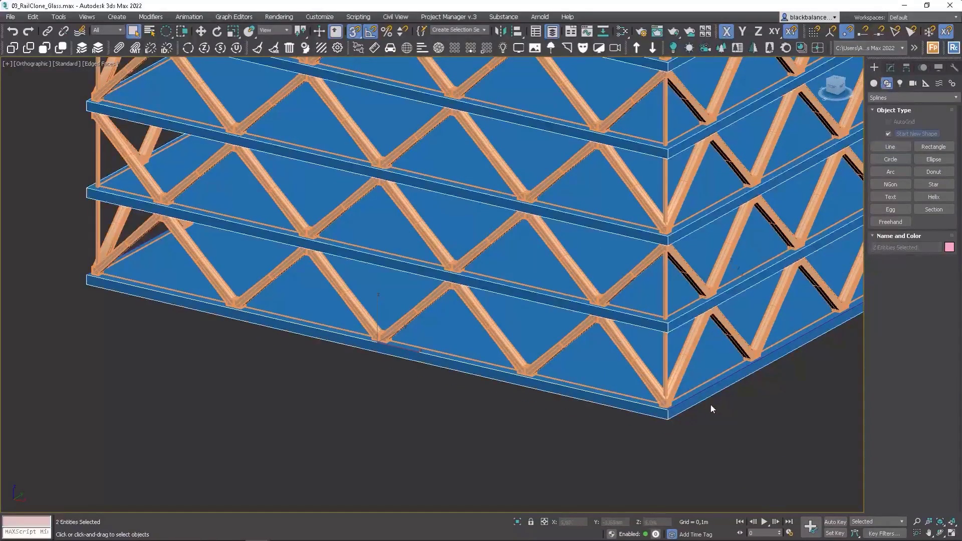
pyautogui.scroll(-10, 711, 407)
pyautogui.scroll(9, 505, 419)
pyautogui.scroll(4, 502, 413)
pyautogui.moveTo(642, 385); pyautogui.dragTo(490, 435)
pyautogui.keyDown('alt'); pyautogui.moveTo(434, 409); pyautogui.dragTo(450, 412); pyautogui.keyUp('alt')
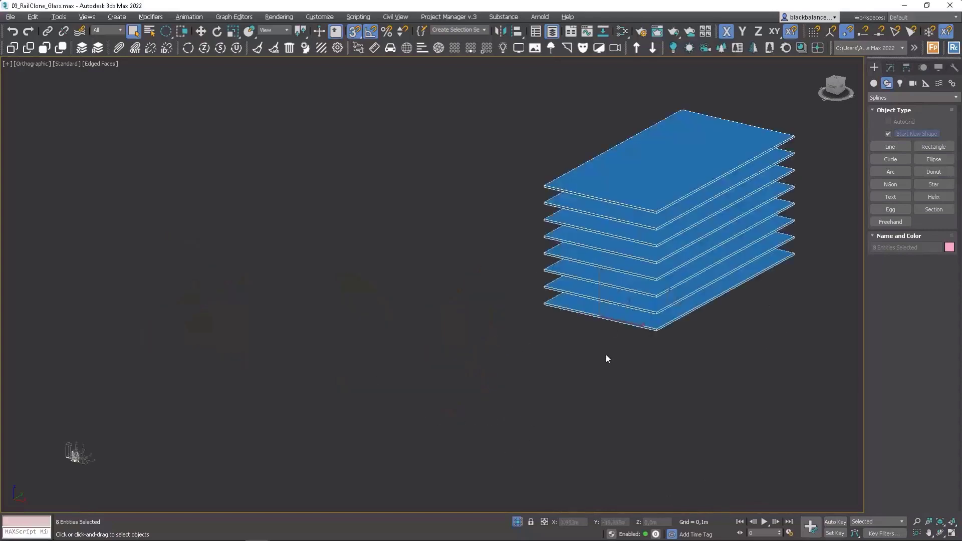
# Step: Create a RailClone Pro object in the empty space in front of the slabs
pyautogui.click(933, 48)
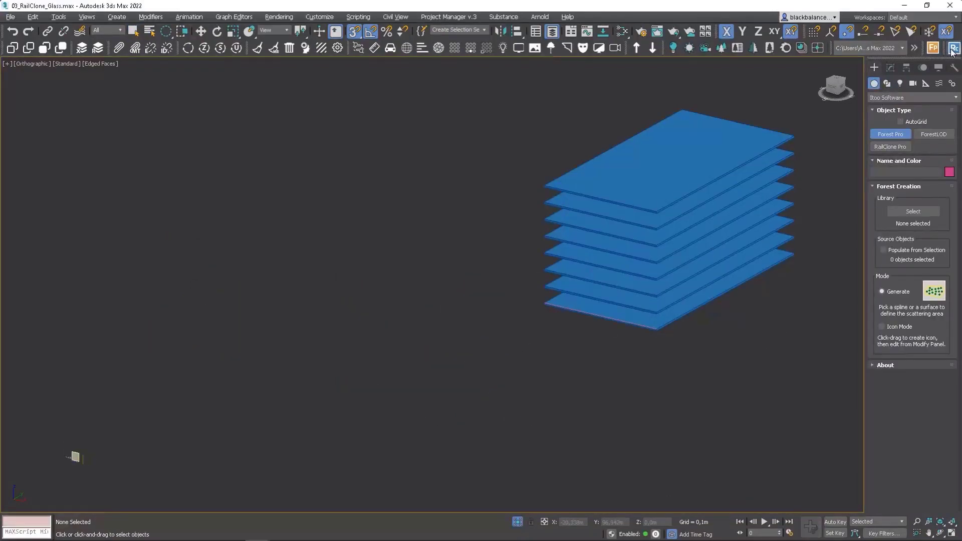
pyautogui.click(954, 48)
pyautogui.moveTo(581, 398); pyautogui.dragTo(613, 417)
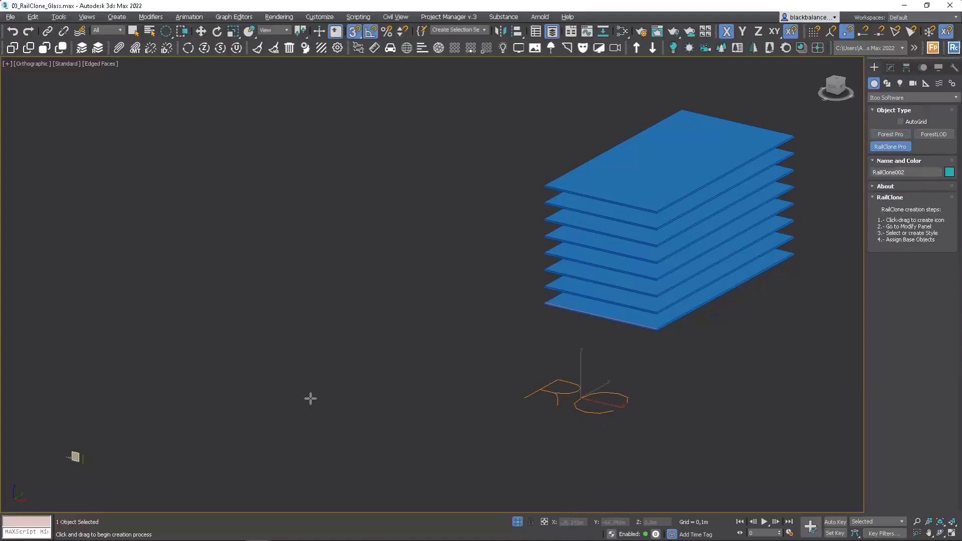
pyautogui.moveTo(199, 425); pyautogui.dragTo(266, 377, button='middle')
# Step: Open the Style Editor for the new RailClone object and add an Array 2S generator
pyautogui.click(890, 67)
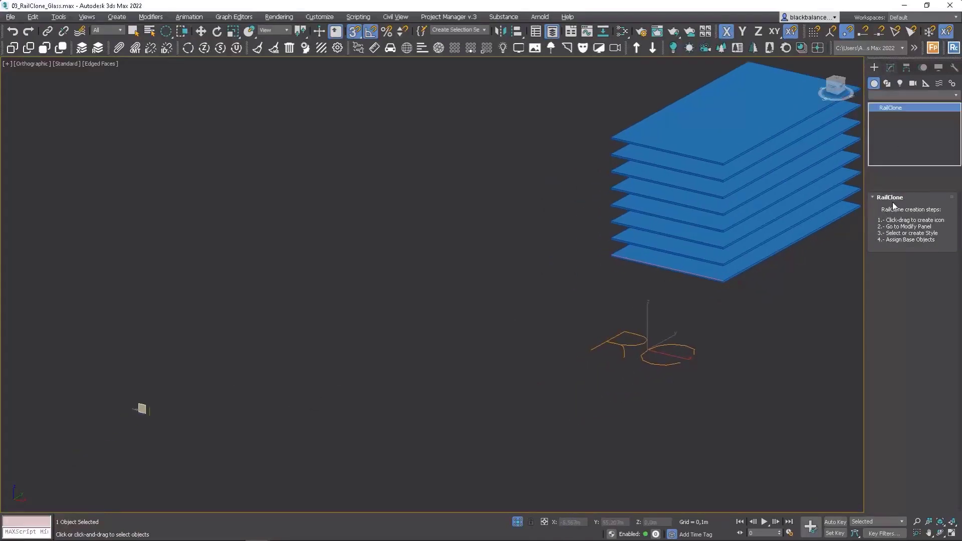
pyautogui.click(883, 306)
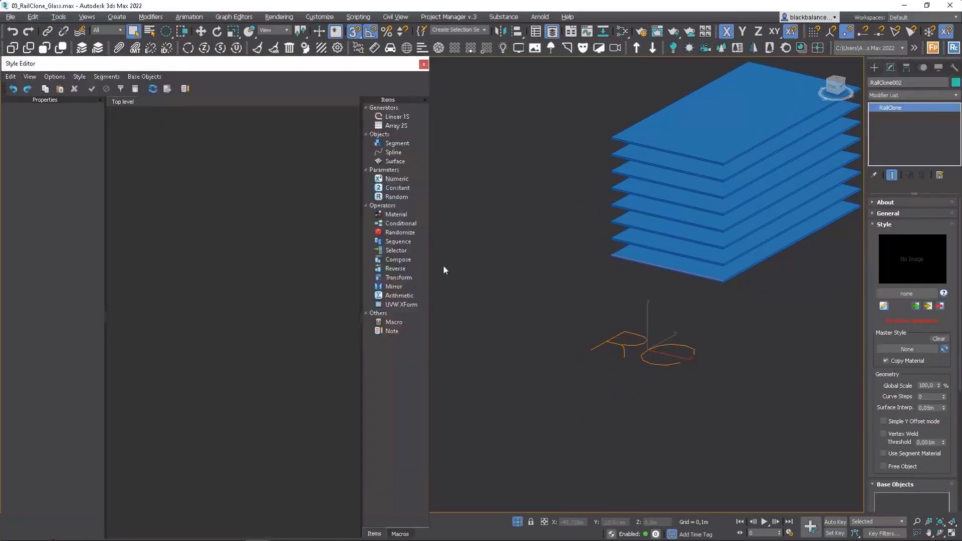
pyautogui.moveTo(393, 126); pyautogui.dragTo(279, 221)
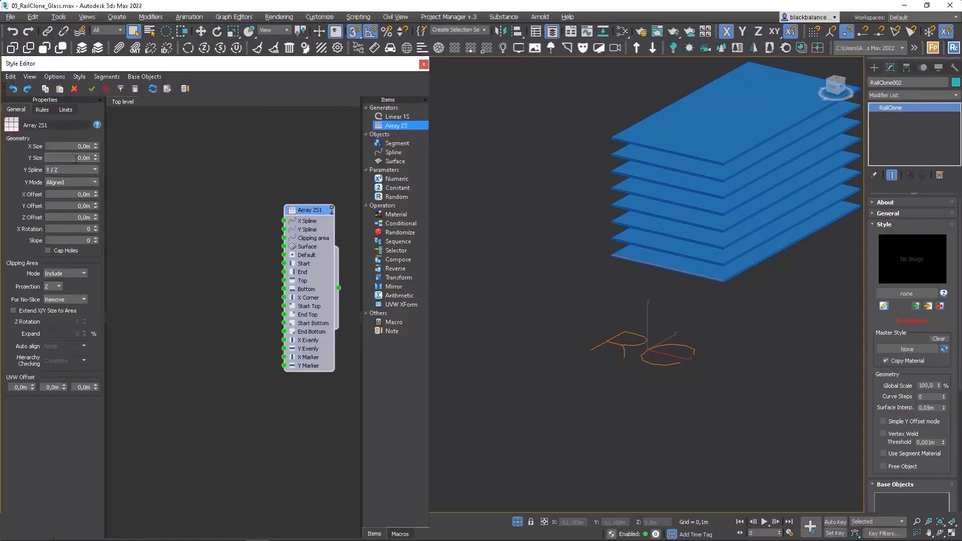
# Step: Export the array generator's Y Size parameter as an input and set its X Rotation to 90
pyautogui.rightClick(318, 215)
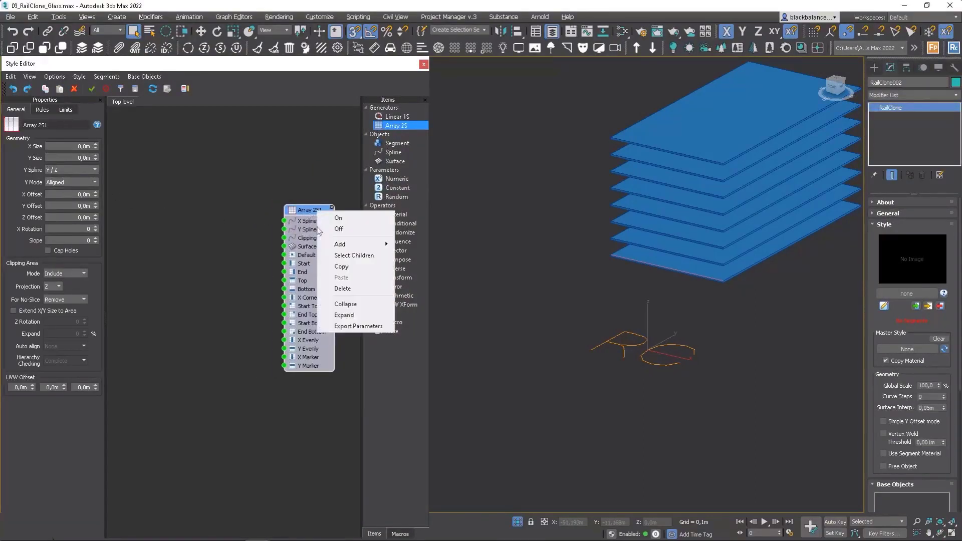
pyautogui.click(357, 327)
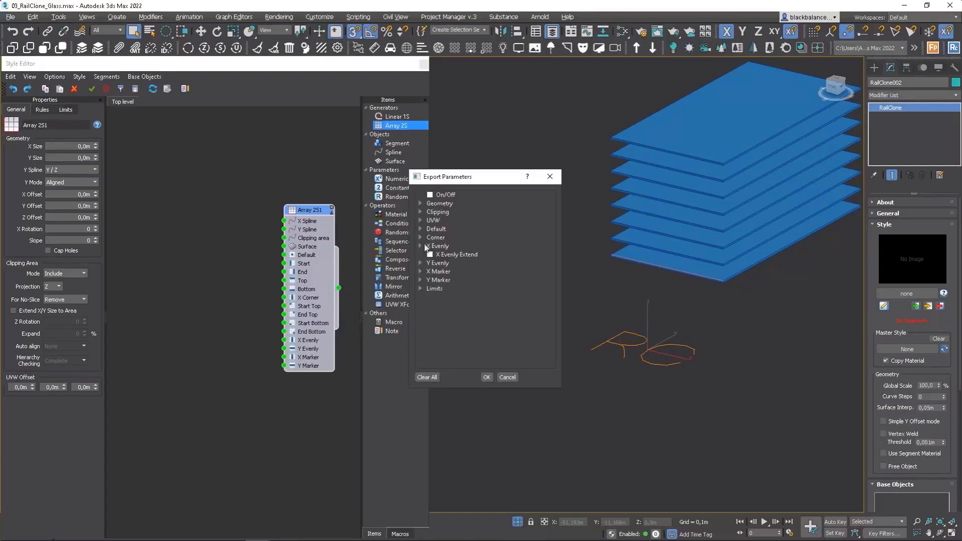
pyautogui.click(420, 203)
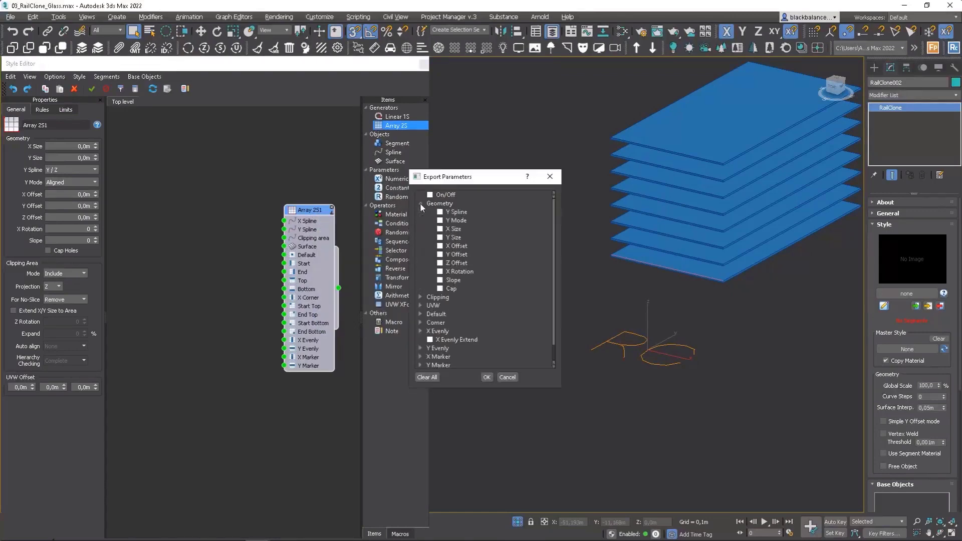
pyautogui.click(440, 238)
pyautogui.click(486, 377)
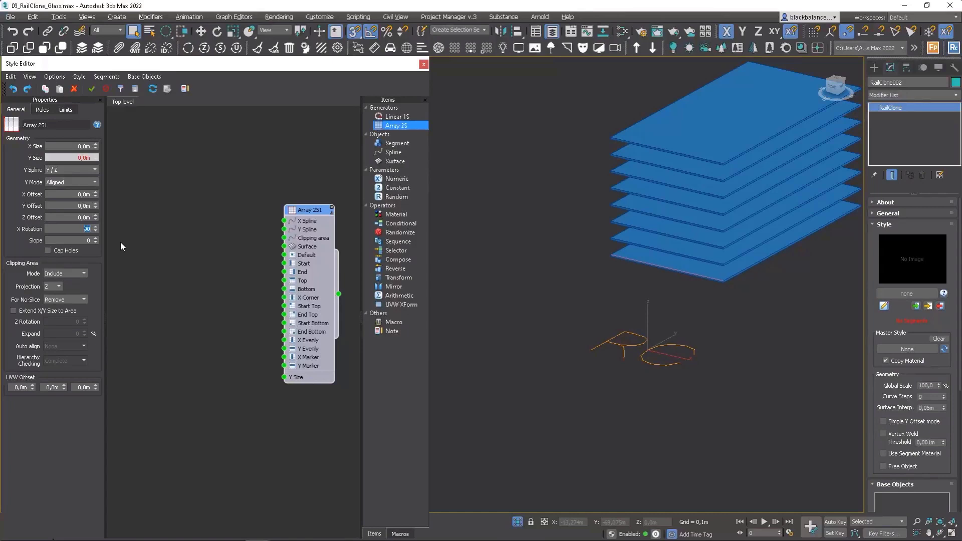
# Step: Add a Segment node using the square Window panel as its object and wire it to the array's Default input
pyautogui.moveTo(378, 150); pyautogui.dragTo(200, 227)
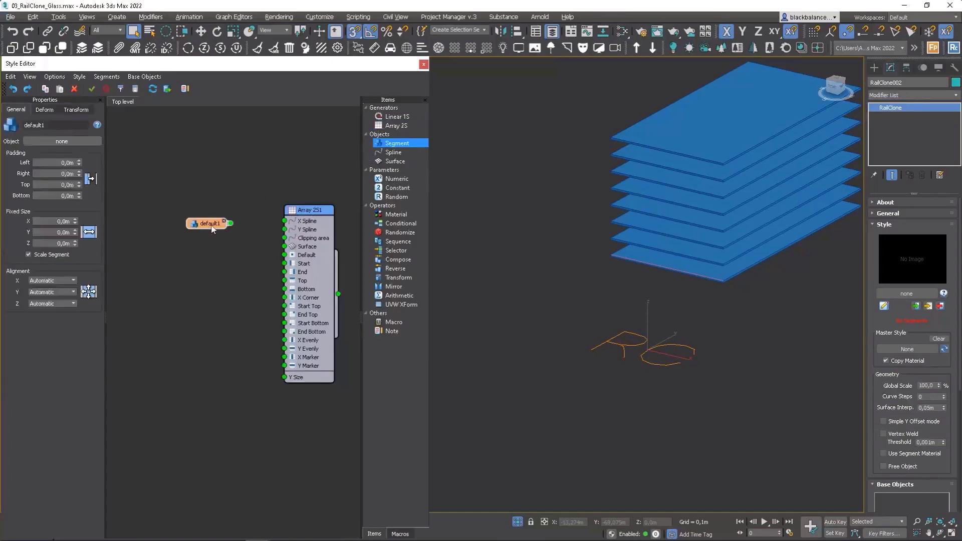
pyautogui.moveTo(563, 316); pyautogui.dragTo(606, 360, button='middle')
pyautogui.scroll(8, 576, 394)
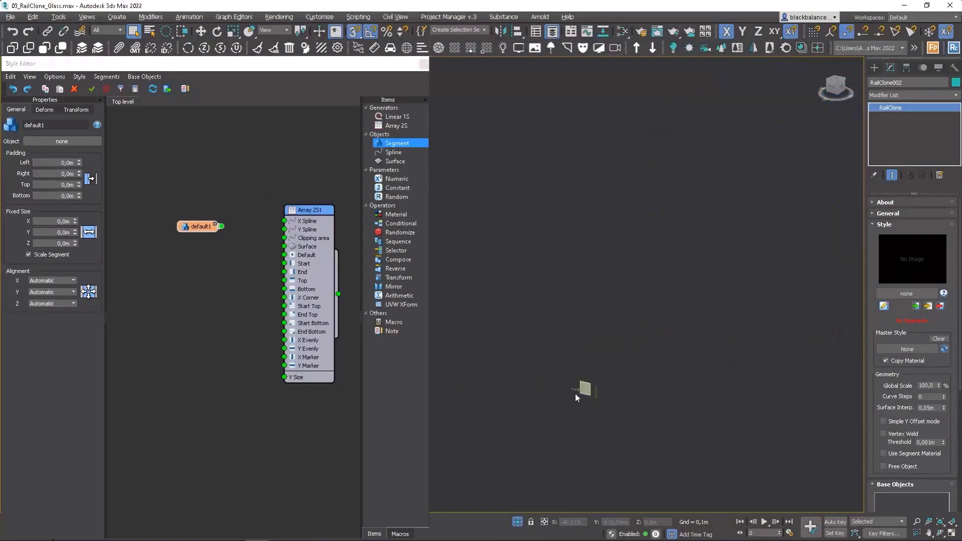
pyautogui.click(36, 140)
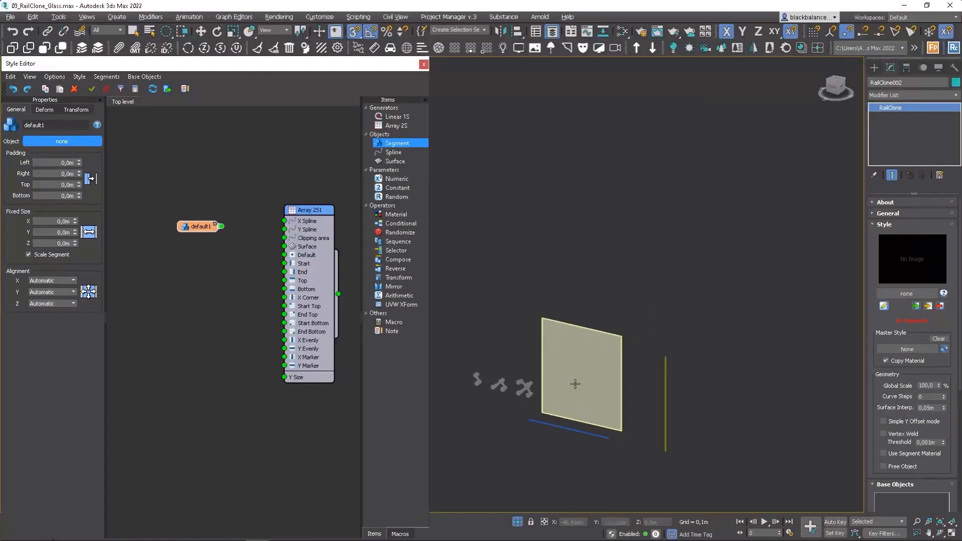
pyautogui.click(575, 385)
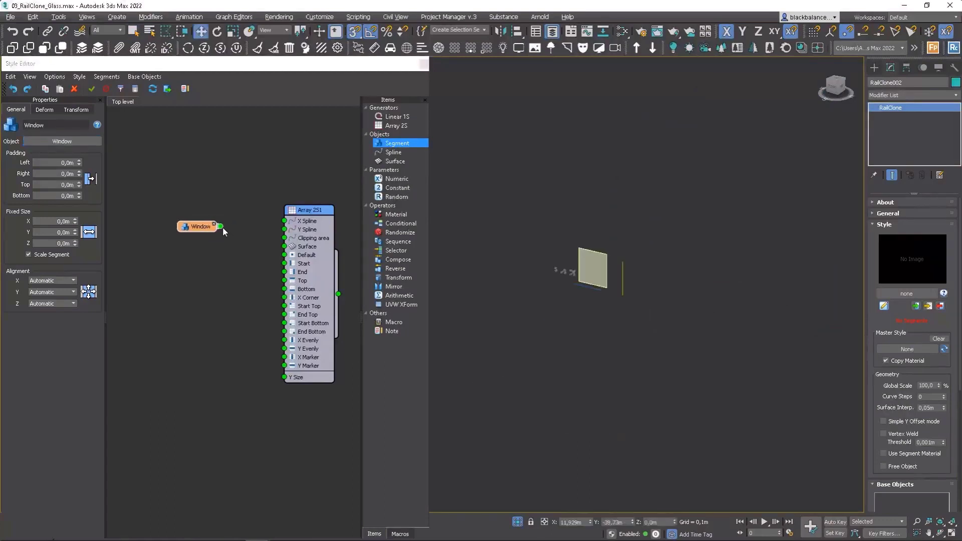
pyautogui.moveTo(221, 227); pyautogui.dragTo(283, 256)
pyautogui.moveTo(203, 230); pyautogui.dragTo(201, 253)
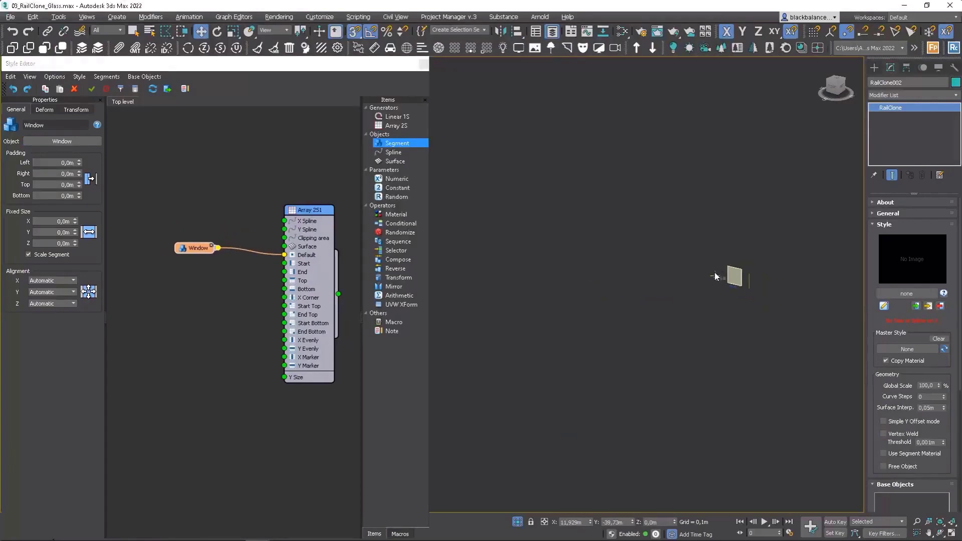
# Step: Add a Spline node that uses the line on the lowest slab and wire it to the array's X Spline input
pyautogui.scroll(6, 709, 281)
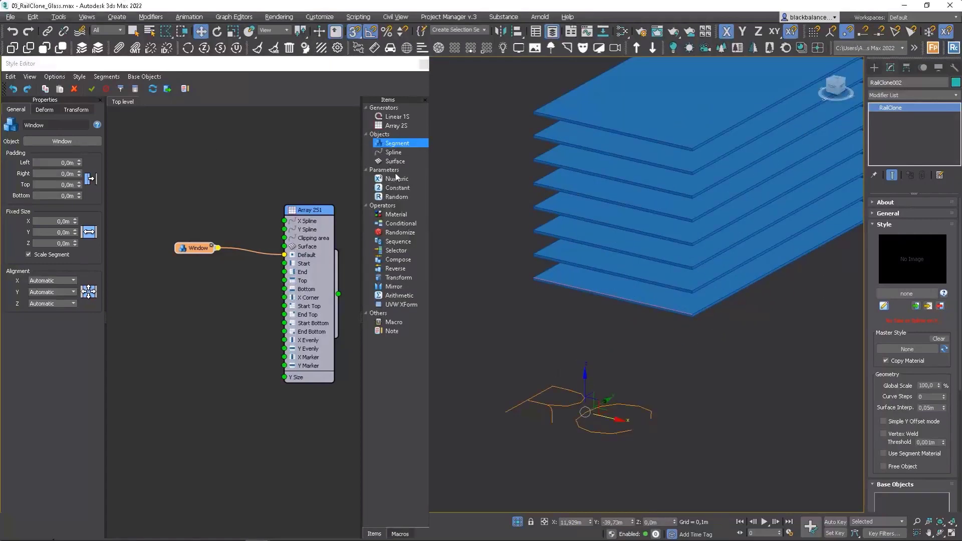
pyautogui.moveTo(395, 153); pyautogui.dragTo(208, 191)
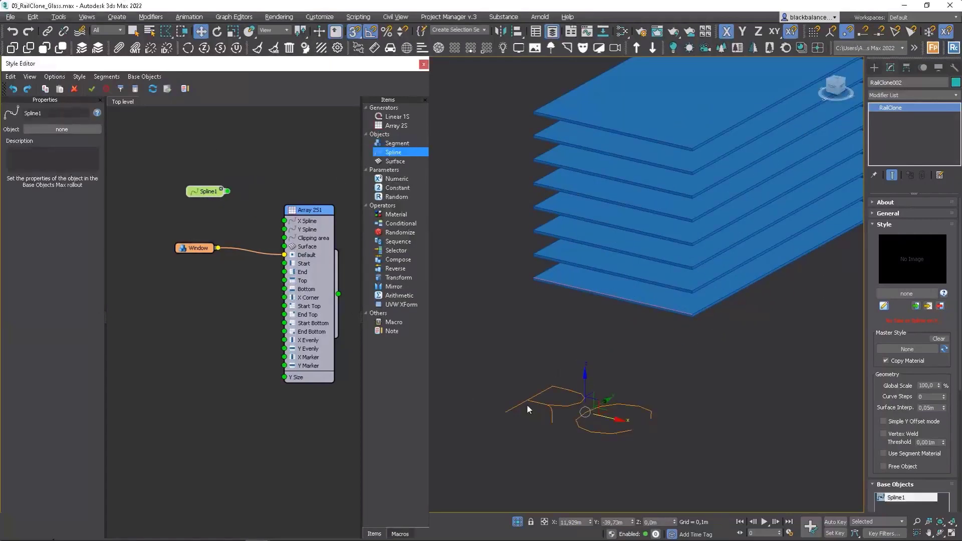
pyautogui.click(61, 129)
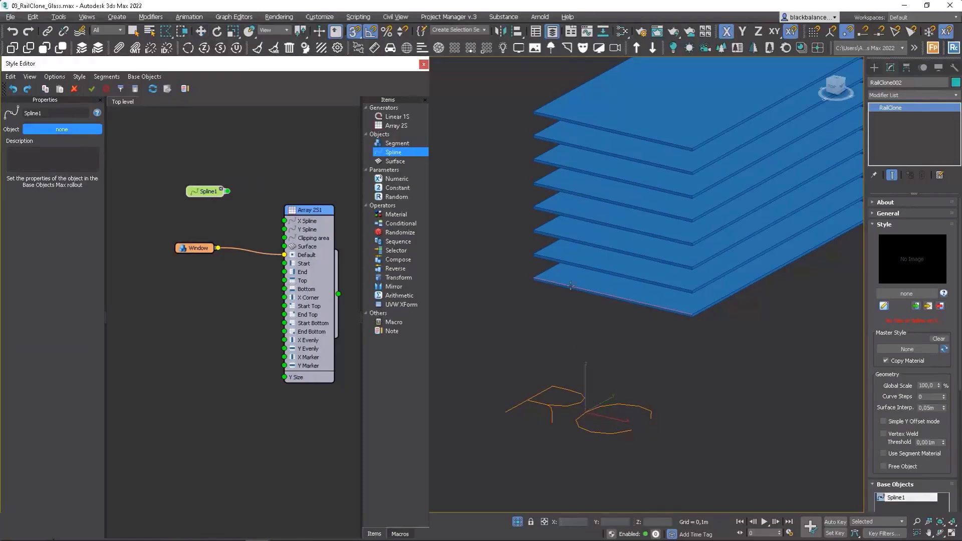
pyautogui.click(659, 306)
pyautogui.moveTo(237, 192); pyautogui.dragTo(317, 217)
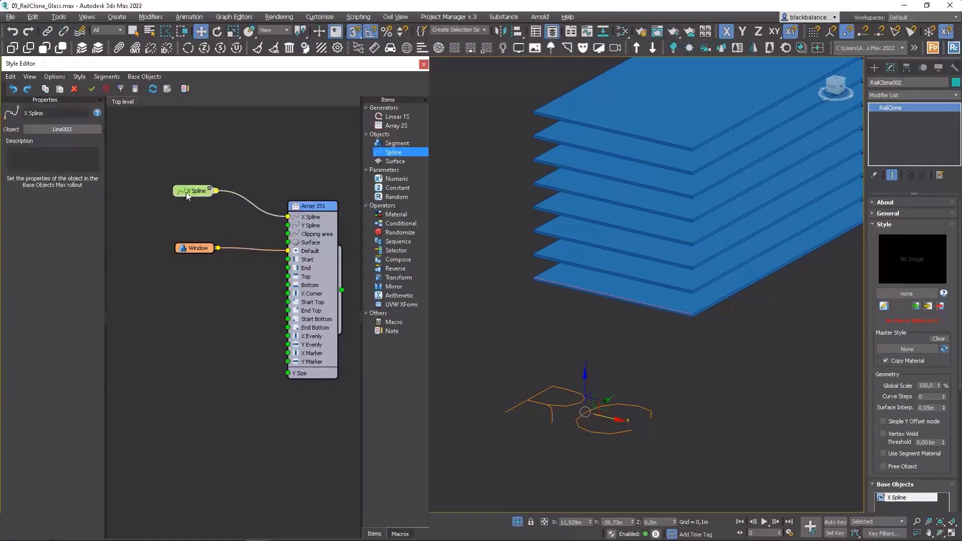
pyautogui.moveTo(205, 192); pyautogui.dragTo(176, 190)
pyautogui.moveTo(193, 253); pyautogui.dragTo(163, 249)
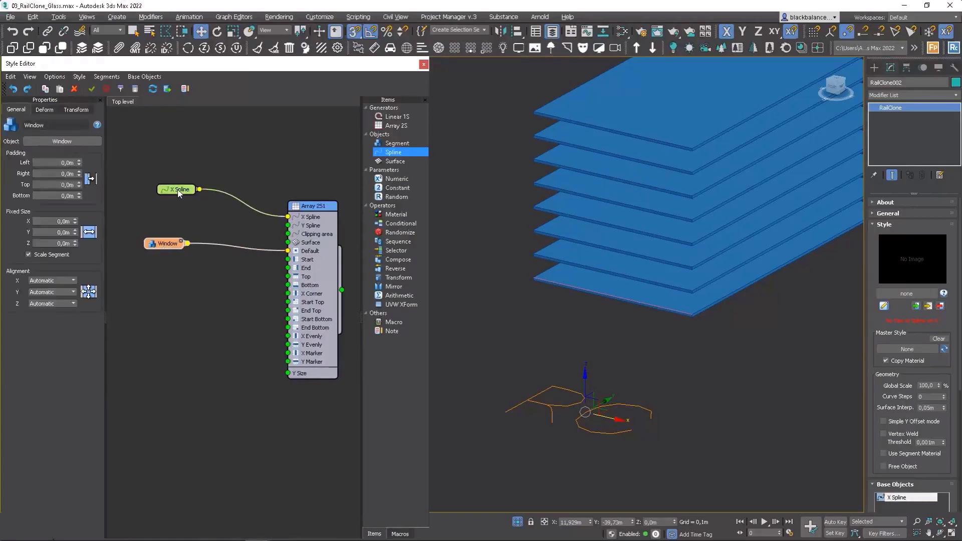
pyautogui.moveTo(178, 193); pyautogui.dragTo(134, 194)
# Step: Export the X Size and Y Size attributes of the Window segment as outputs
pyautogui.rightClick(134, 191)
pyautogui.click(173, 247)
pyautogui.rightClick(174, 247)
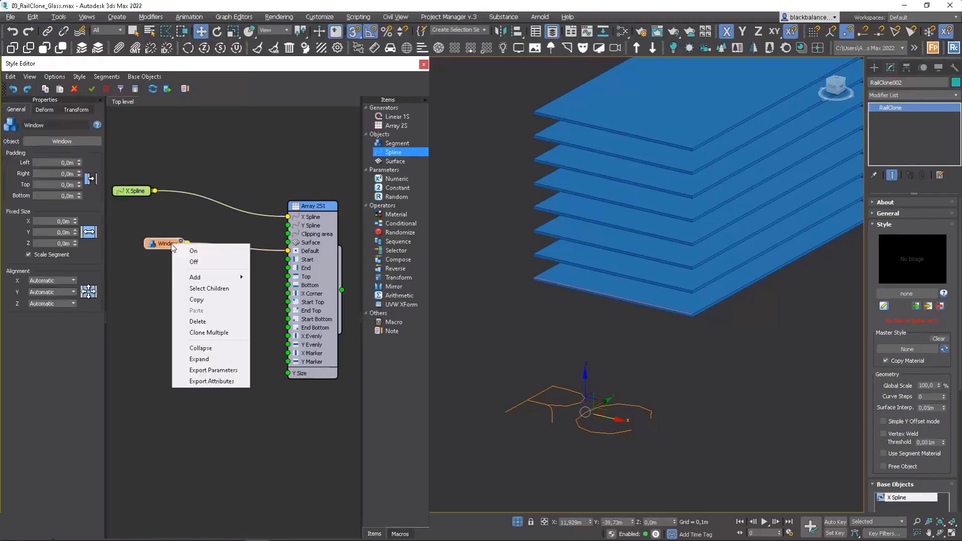
pyautogui.click(212, 381)
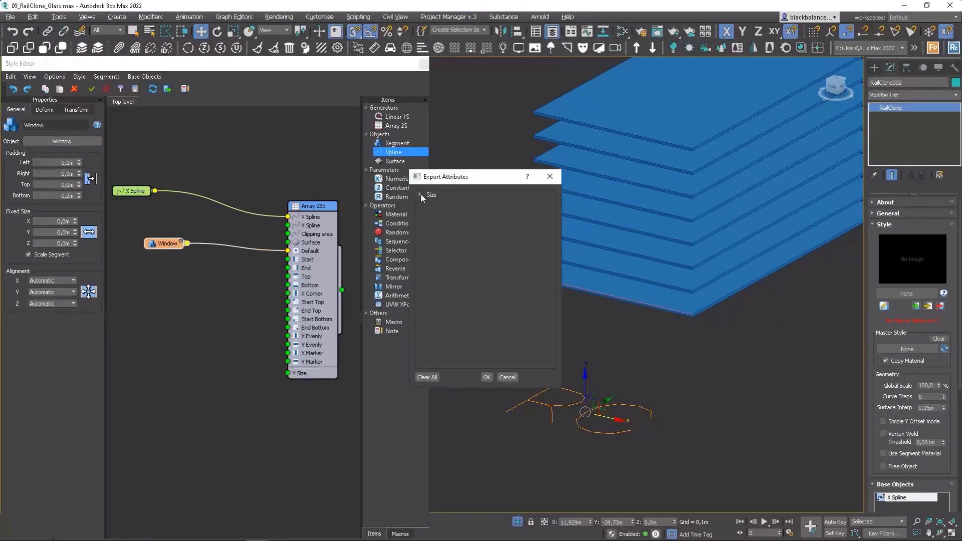
pyautogui.click(421, 195)
pyautogui.click(439, 203)
pyautogui.click(484, 377)
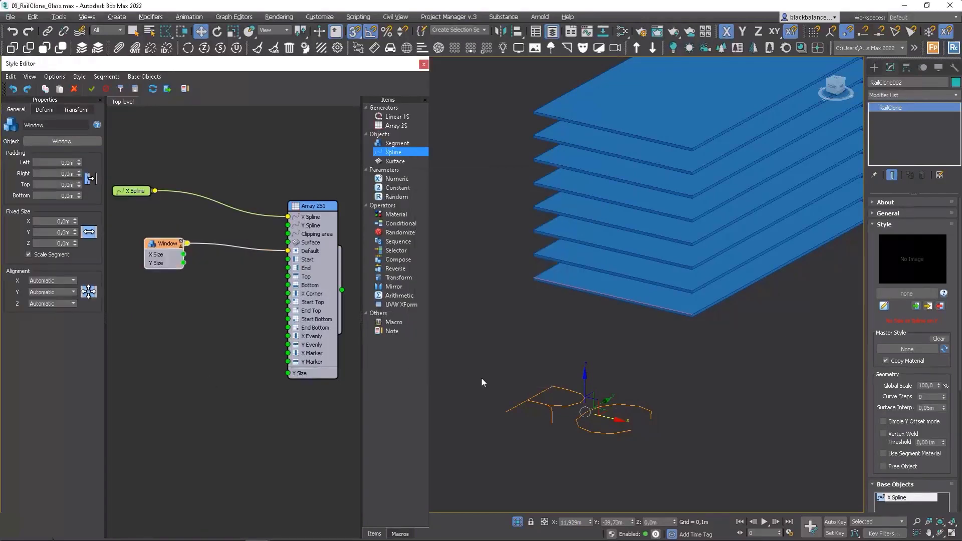
# Step: Wire the Window segment's Y Size output to the array's Y Size input
pyautogui.moveTo(194, 248); pyautogui.dragTo(240, 236, button='middle')
pyautogui.moveTo(199, 238); pyautogui.dragTo(142, 237)
pyautogui.scroll(1, 199, 267)
pyautogui.scroll(-1, 200, 266)
pyautogui.moveTo(200, 266); pyautogui.dragTo(136, 242, button='middle')
pyautogui.moveTo(110, 227); pyautogui.dragTo(271, 337)
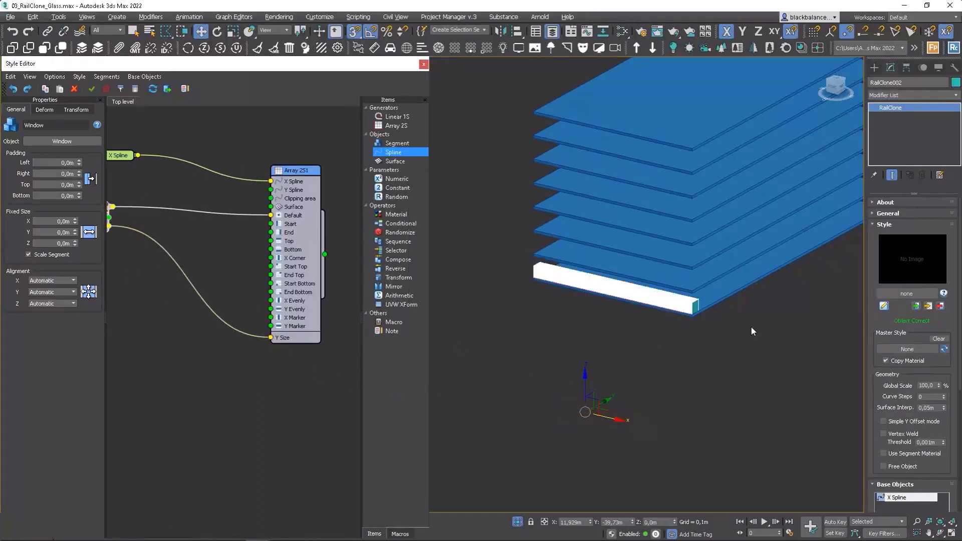
# Step: Set the Window segment's fixed rotation to 90 on X, keeping Y at 0
pyautogui.scroll(4, 703, 307)
pyautogui.keyDown('alt'); pyautogui.moveTo(702, 307); pyautogui.dragTo(712, 288, button='middle'); pyautogui.keyUp('alt')
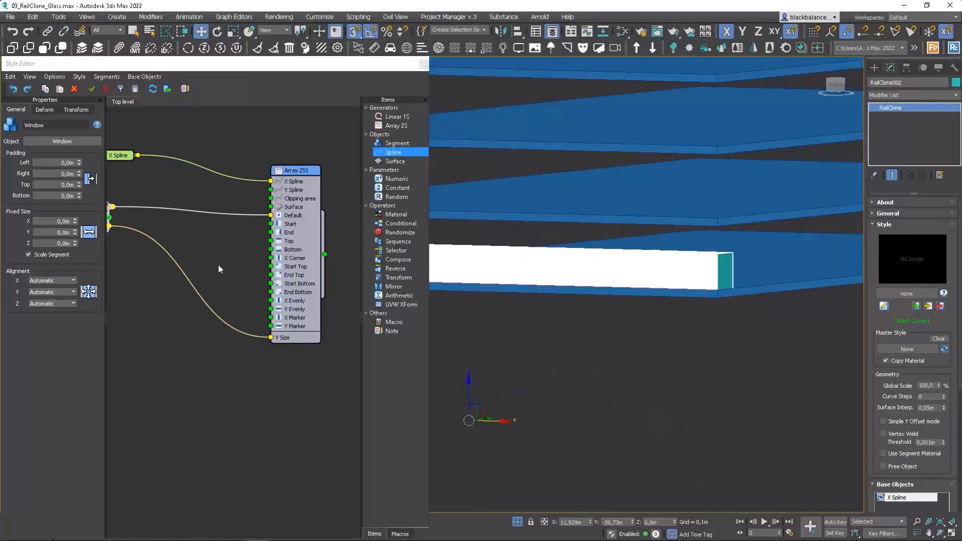
pyautogui.moveTo(108, 248); pyautogui.dragTo(224, 263, button='middle')
pyautogui.click(213, 224)
pyautogui.click(84, 111)
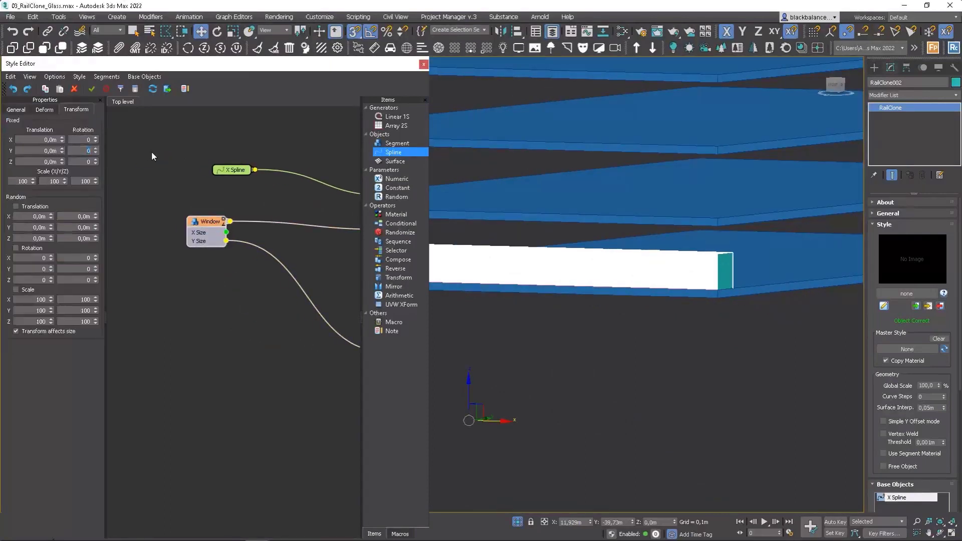
pyautogui.write('90')
pyautogui.press('Return')
pyautogui.write('0')
pyautogui.press('Return')
pyautogui.write('90')
pyautogui.press('Return')
pyautogui.scroll(-3, 705, 244)
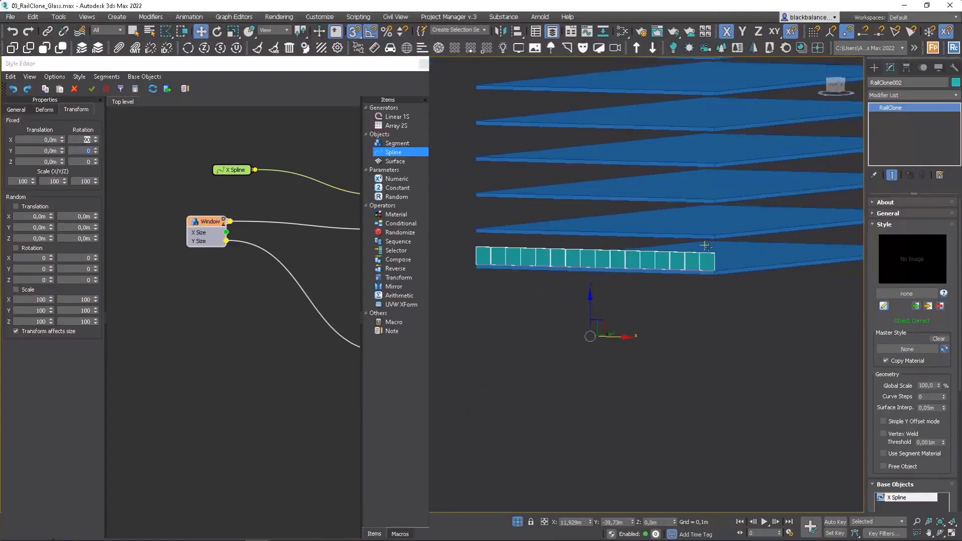
pyautogui.keyDown('alt'); pyautogui.moveTo(705, 245); pyautogui.dragTo(708, 271, button='middle'); pyautogui.keyUp('alt')
pyautogui.scroll(4, 705, 276)
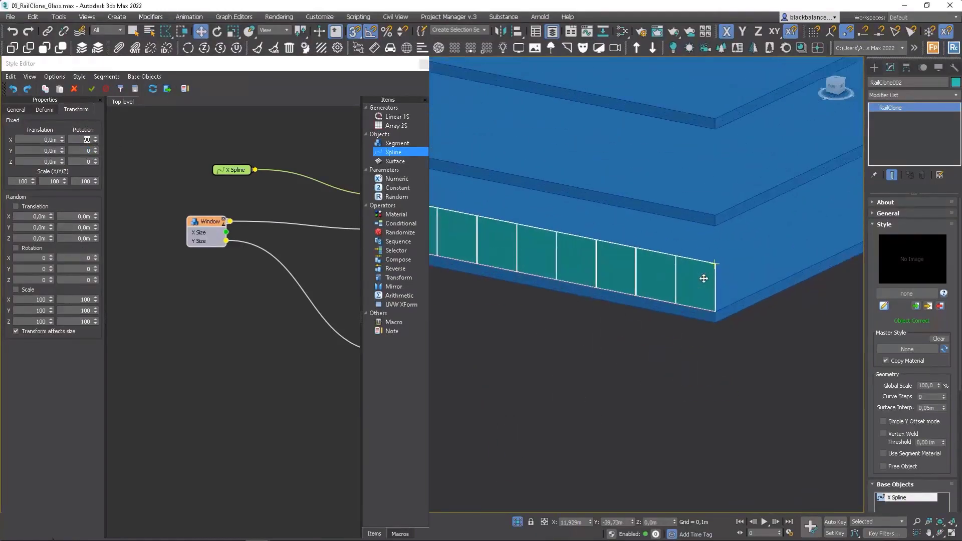
# Step: Set the array generator's Default Segment mode to Adaptive in its rules
pyautogui.scroll(2, 623, 290)
pyautogui.moveTo(279, 221); pyautogui.dragTo(133, 223, button='middle')
pyautogui.click(270, 188)
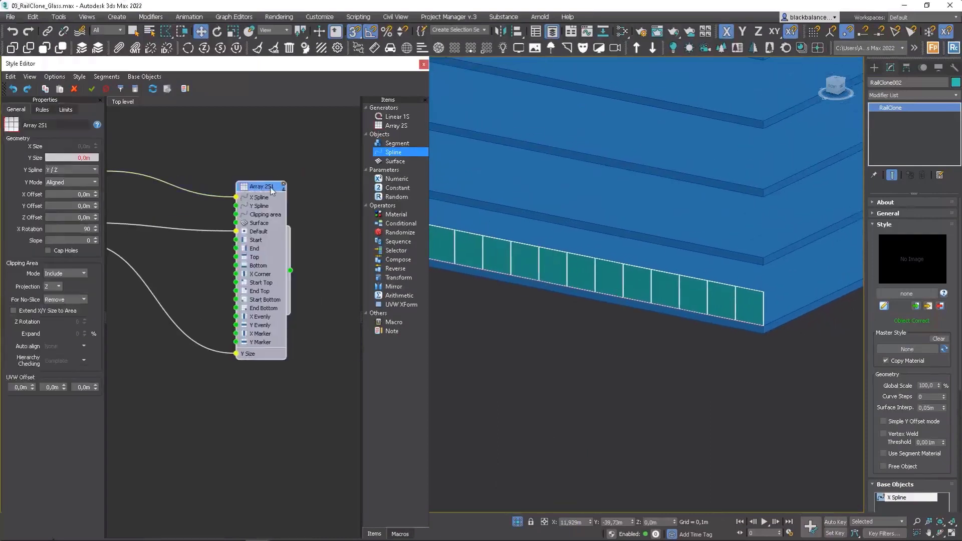
pyautogui.click(40, 111)
pyautogui.click(53, 131)
pyautogui.click(62, 152)
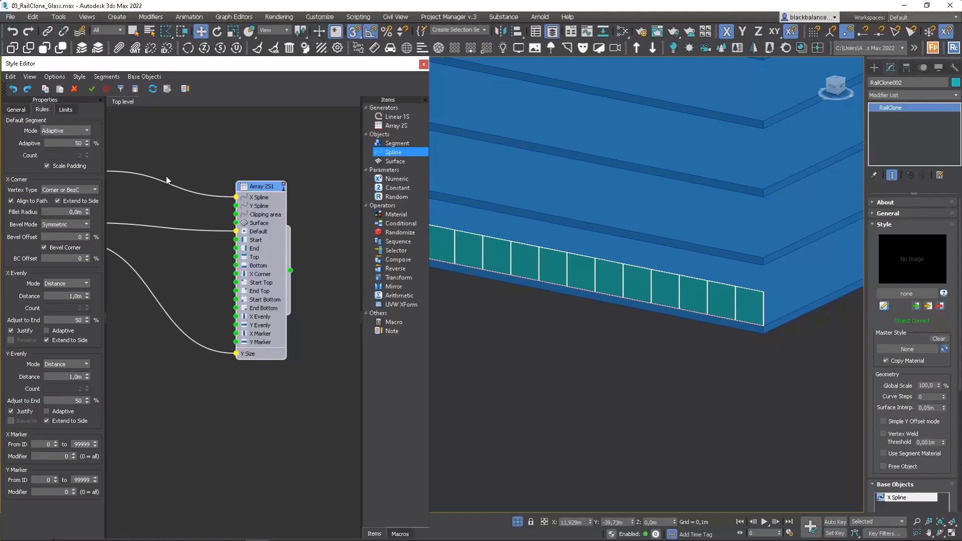
pyautogui.scroll(-5, 715, 287)
pyautogui.scroll(6, 715, 288)
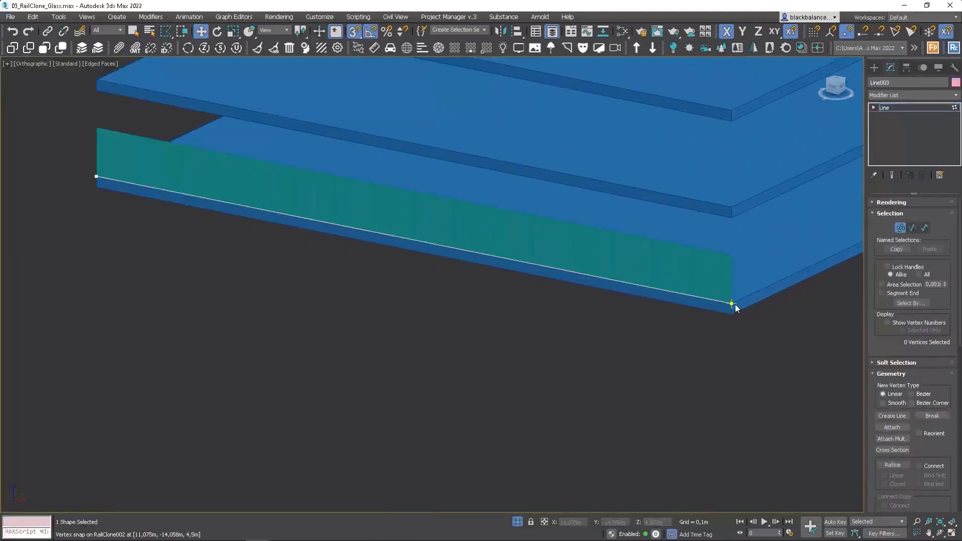
# Step: Try stretching the panel row by moving the base line's end vertex along X in wireframe display
pyautogui.click(736, 309)
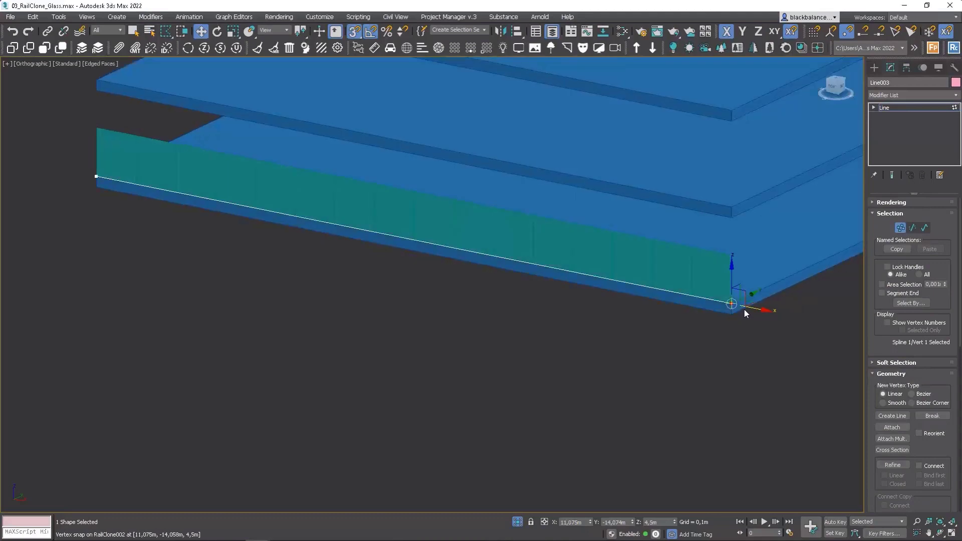
pyautogui.press('s')
pyautogui.press('F3')
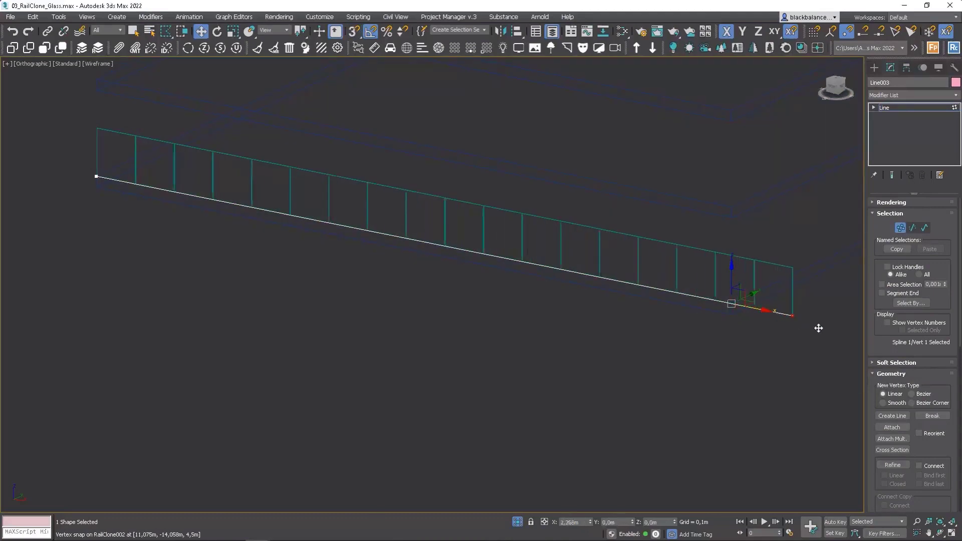
pyautogui.press('1')
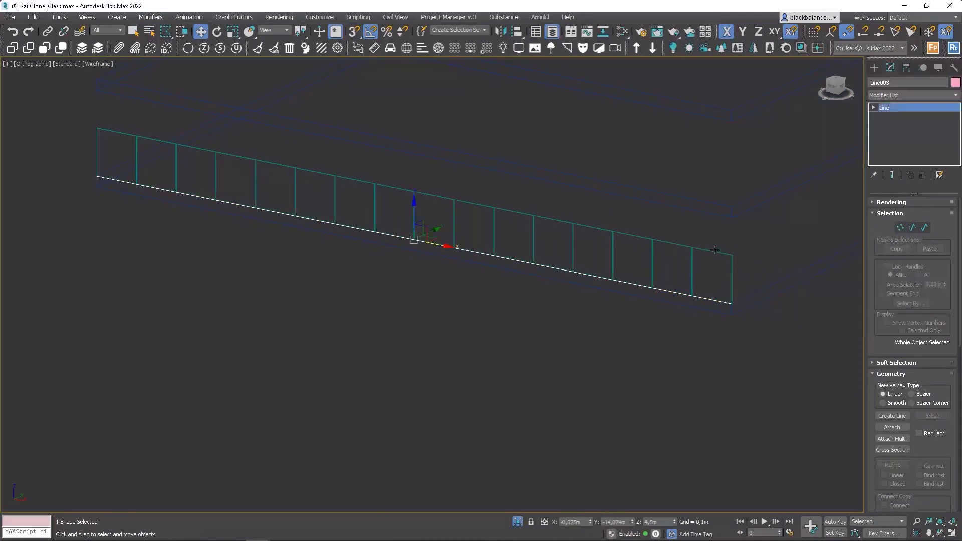
# Step: Add an Arithmetic operator and a Numeric parameter to the panel object's RailClone style graph
pyautogui.click(715, 252)
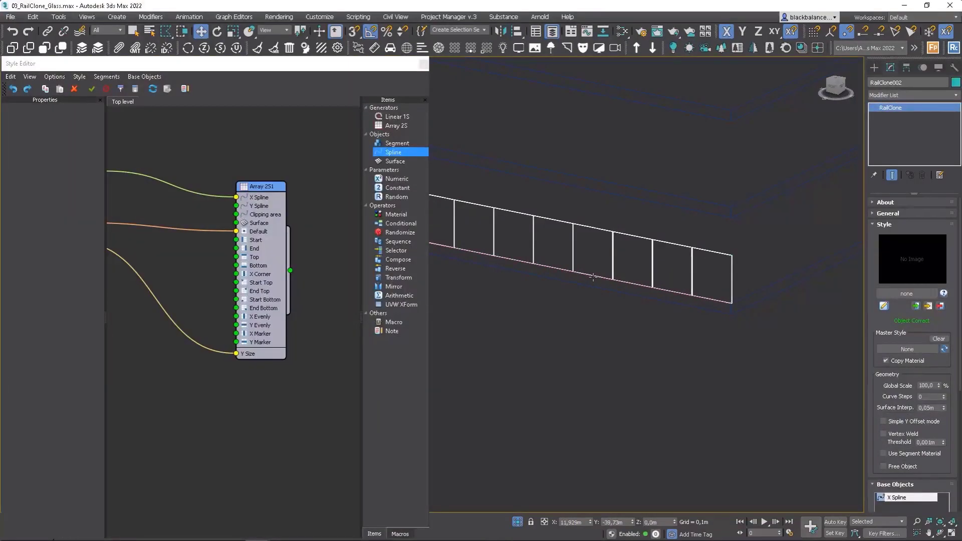
pyautogui.click(263, 188)
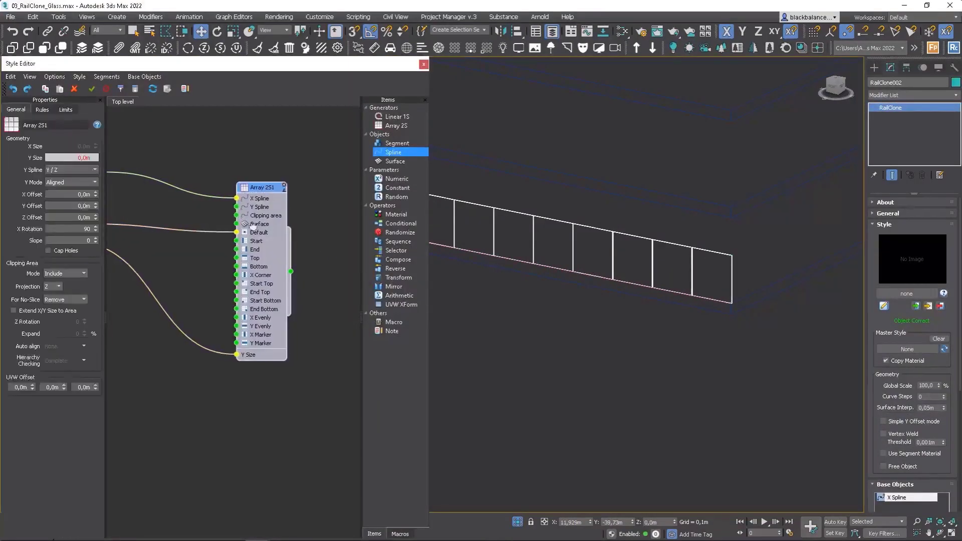
pyautogui.scroll(-1, 176, 271)
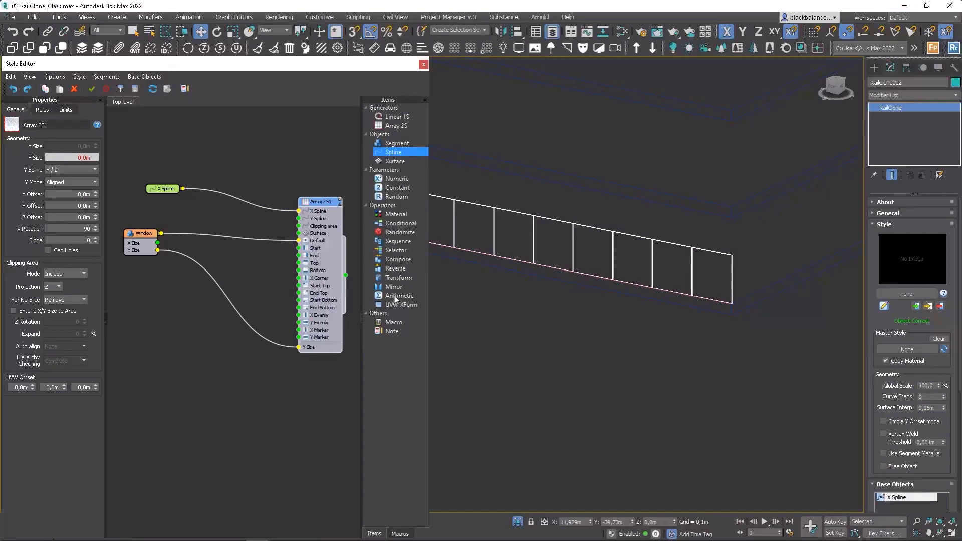
pyautogui.moveTo(396, 295); pyautogui.dragTo(181, 299)
pyautogui.moveTo(399, 183); pyautogui.dragTo(117, 311)
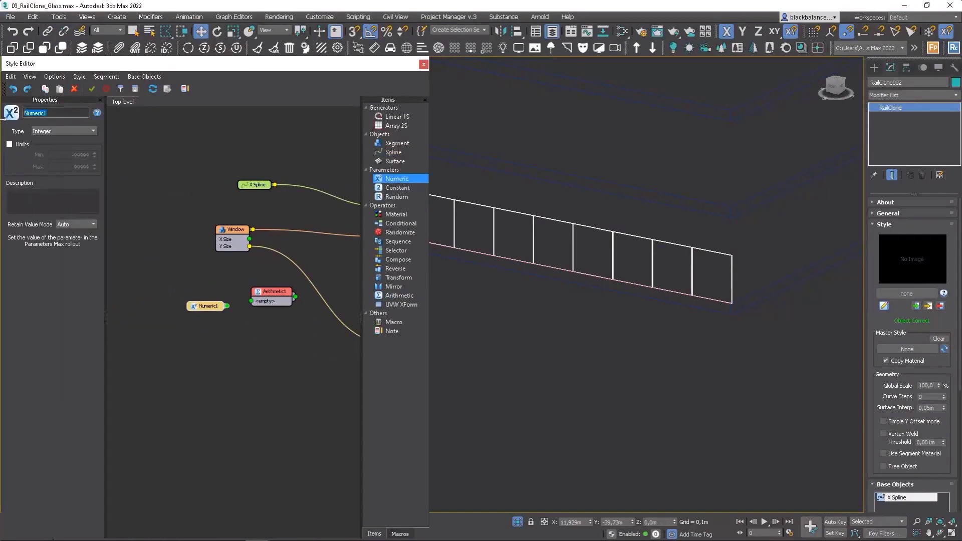
# Step: Name the Numeric parameter Vertical Number and display its value setting for the RailClone object
pyautogui.write('VER')
pyautogui.press('BackSpace')
pyautogui.press('BackSpace')
pyautogui.write('ertical Number')
pyautogui.click(206, 310)
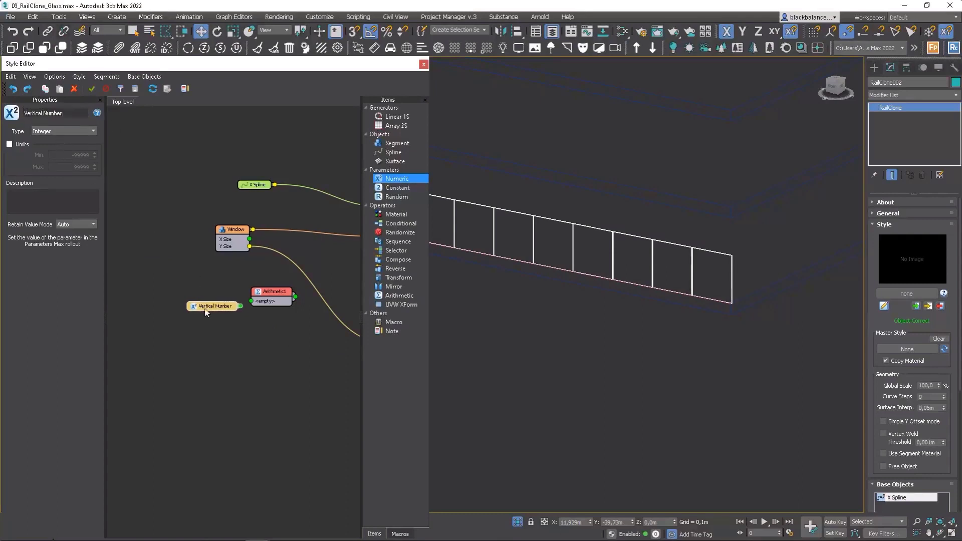
pyautogui.click(949, 493)
pyautogui.scroll(-5, 942, 494)
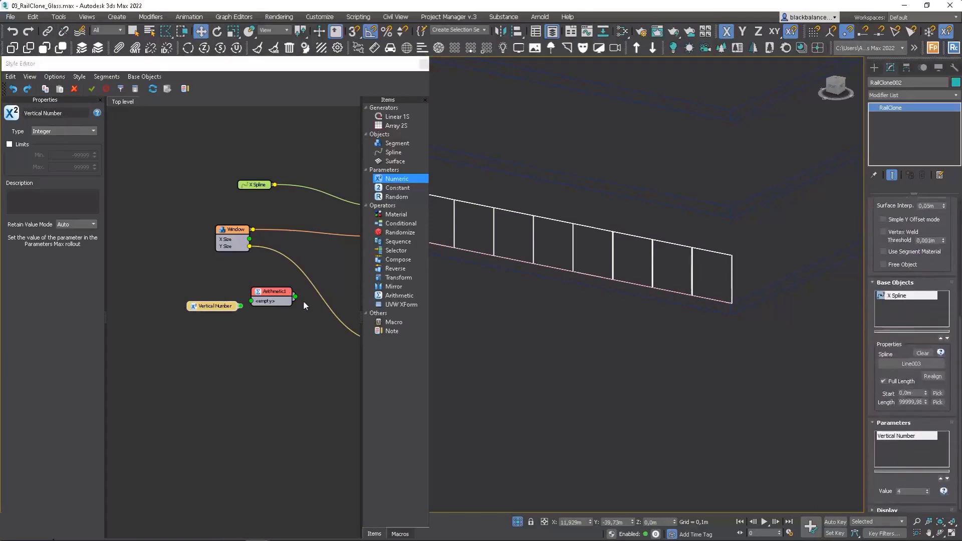
# Step: Wire the Window's Y Size and Vertical Number through the Arithmetic node into the array's Y Size, and set its operation to Multiply
pyautogui.moveTo(304, 302); pyautogui.dragTo(234, 288, button='middle')
pyautogui.moveTo(171, 292); pyautogui.dragTo(182, 287)
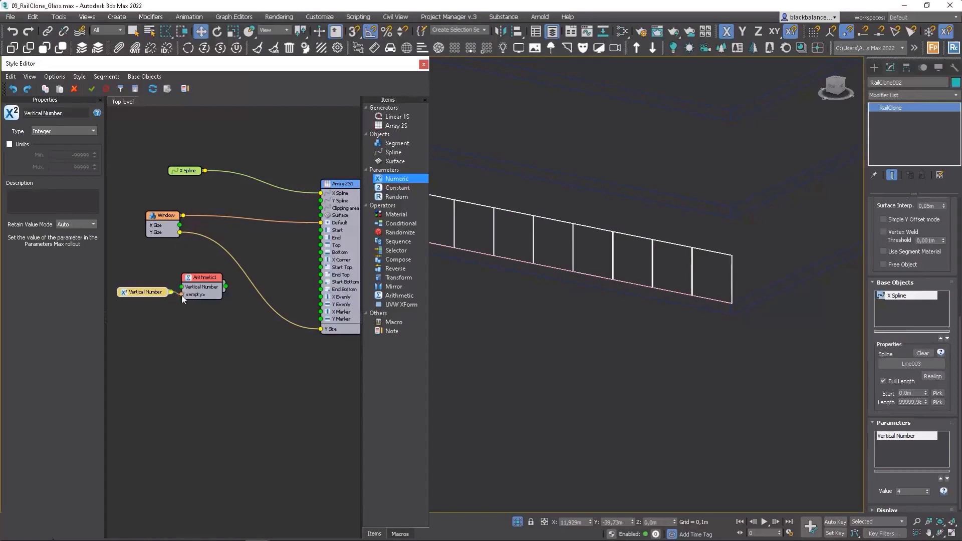
pyautogui.moveTo(180, 233); pyautogui.dragTo(222, 298)
pyautogui.moveTo(238, 291); pyautogui.dragTo(321, 330)
pyautogui.moveTo(215, 279); pyautogui.dragTo(231, 279)
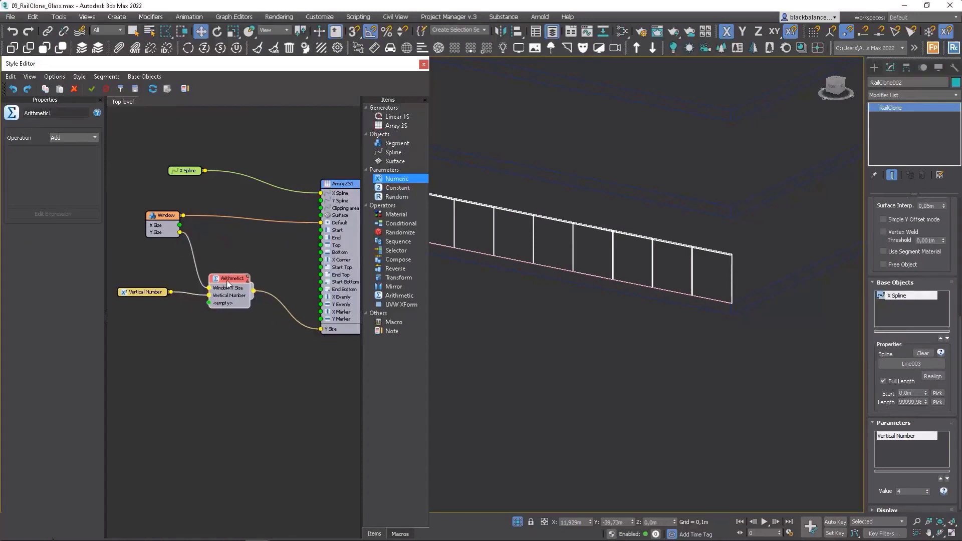
pyautogui.click(89, 140)
pyautogui.click(71, 159)
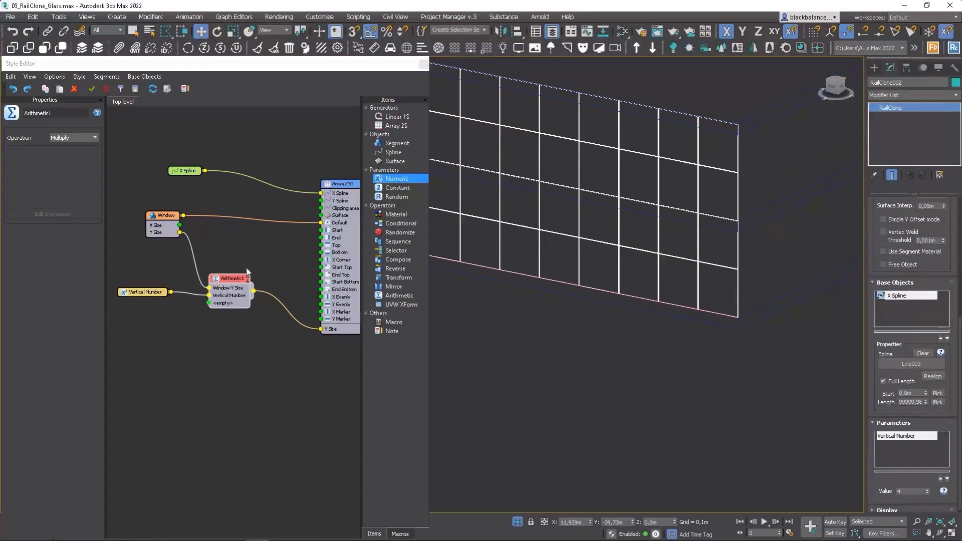
# Step: Try different row counts for the Vertical Number parameter and set it to 3
pyautogui.click(928, 494)
pyautogui.click(928, 494)
pyautogui.click(928, 494)
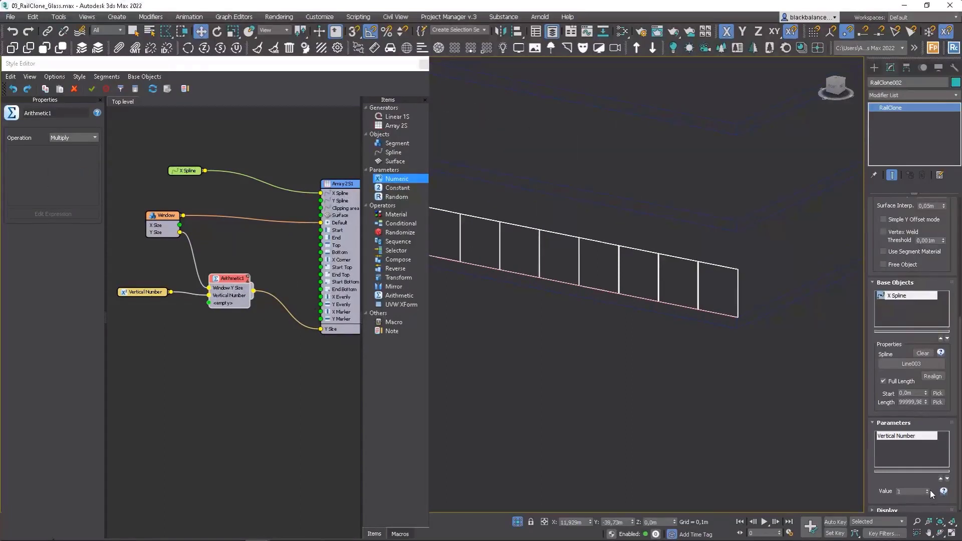
pyautogui.click(930, 491)
pyautogui.click(930, 491)
pyautogui.click(931, 490)
pyautogui.click(929, 492)
pyautogui.click(927, 495)
pyautogui.click(928, 495)
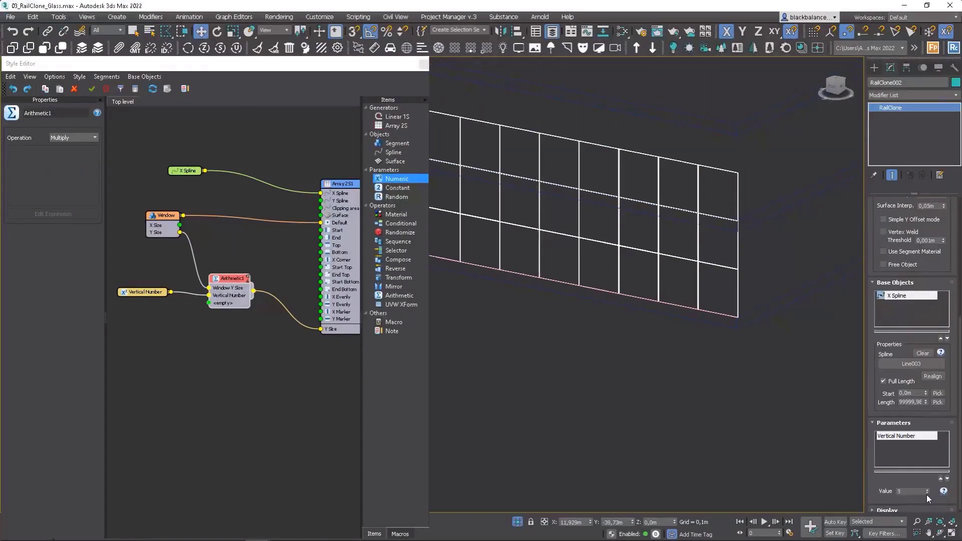
# Step: Switch to the front view and select the panel array's base line
pyautogui.moveTo(663, 348); pyautogui.dragTo(700, 385, button='middle')
pyautogui.moveTo(771, 284)
pyautogui.keyDown('alt'); pyautogui.mouseDown(button='middle')
pyautogui.moveTo(783, 270)
pyautogui.moveTo(788, 285)
pyautogui.mouseUp(button='middle'); pyautogui.keyUp('alt')
pyautogui.press('f')
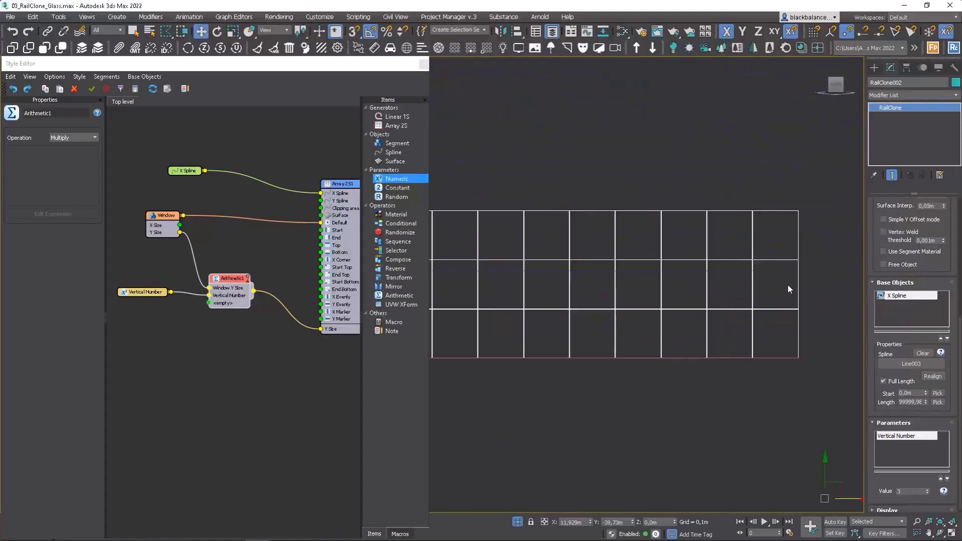
pyautogui.moveTo(684, 308); pyautogui.dragTo(780, 290, button='middle')
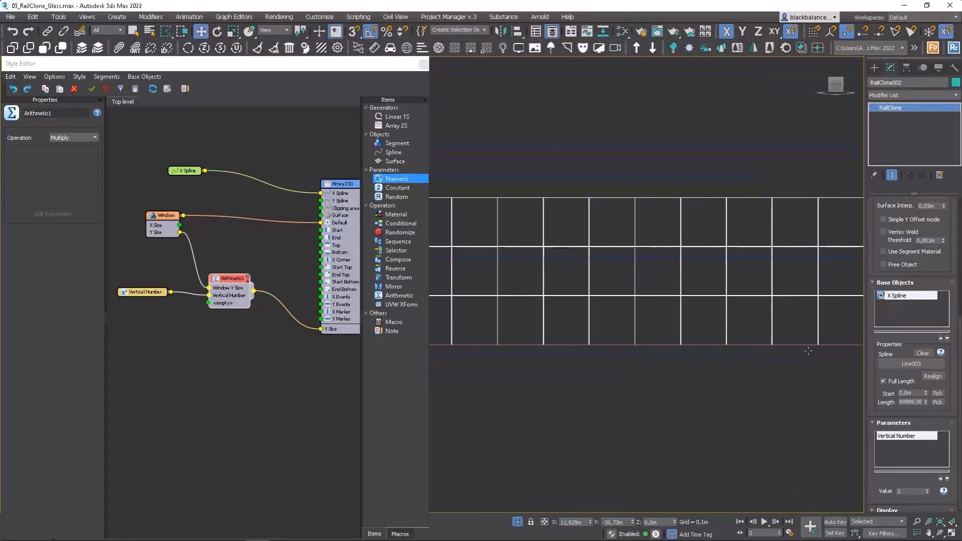
pyautogui.click(807, 346)
pyautogui.moveTo(726, 344); pyautogui.dragTo(684, 324, button='middle')
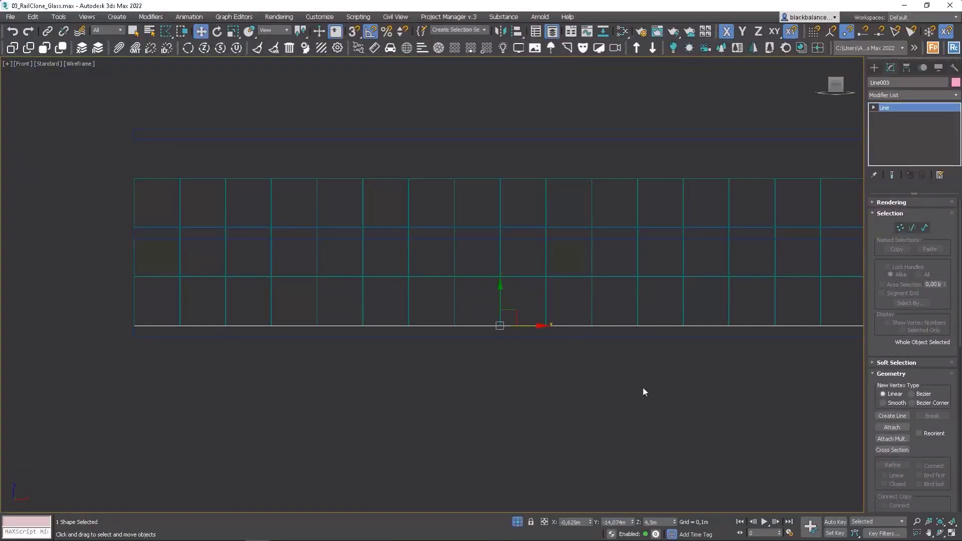
# Step: Connect the vertical edge ring of the lowest floor slab with one new segment at mid-height
pyautogui.click(339, 338)
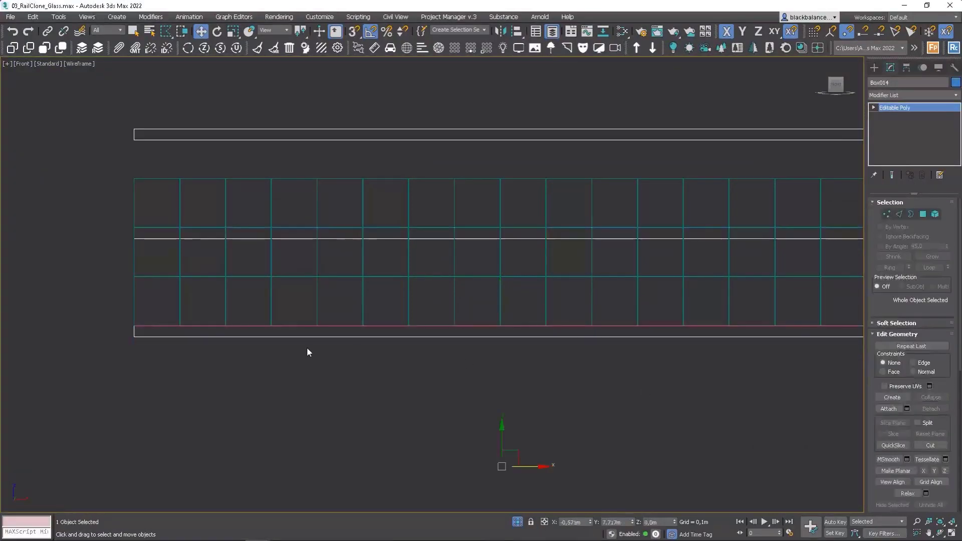
pyautogui.click(900, 214)
pyautogui.click(134, 333)
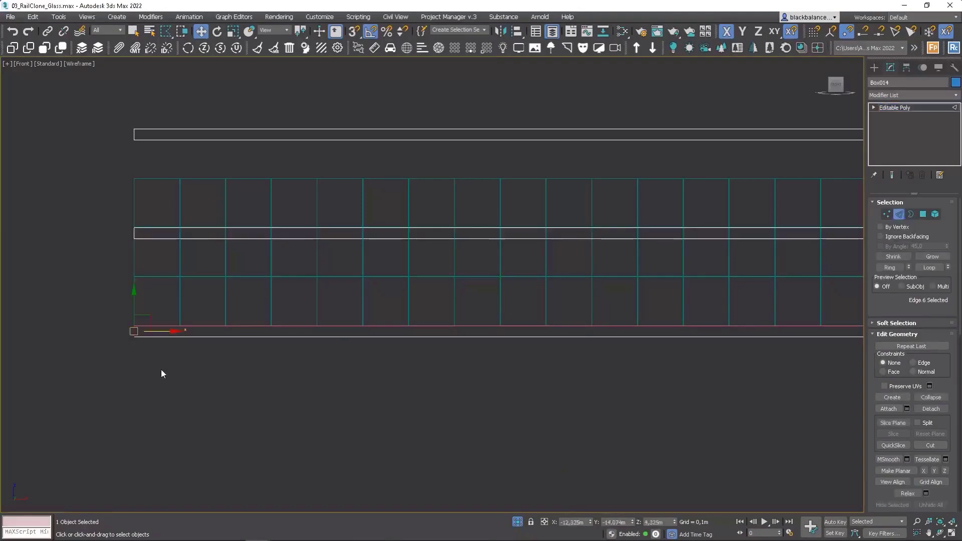
pyautogui.hotkey('alt', 'r')
pyautogui.hotkey('ctrl', 'shift', 'e')
pyautogui.hotkey('ctrl', 'z')
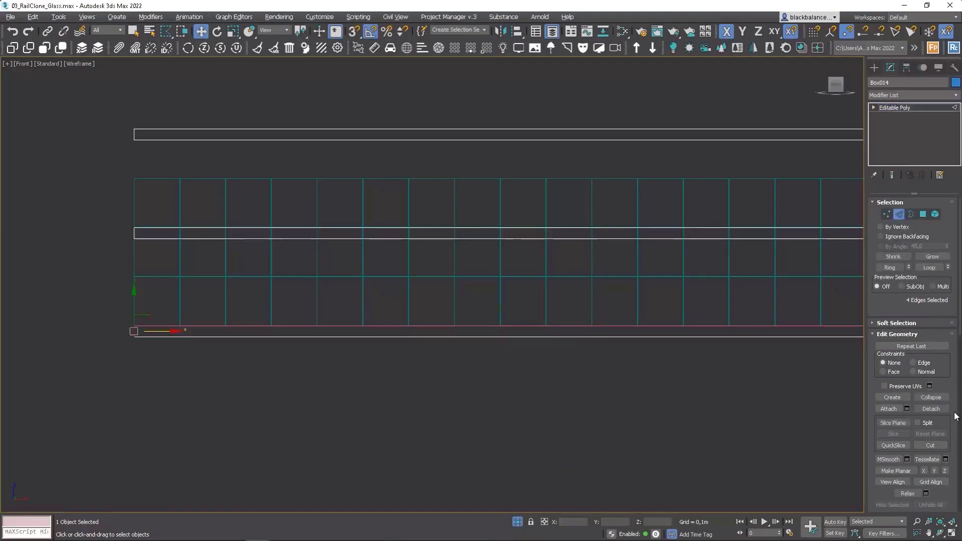
pyautogui.scroll(-4, 958, 445)
pyautogui.click(945, 433)
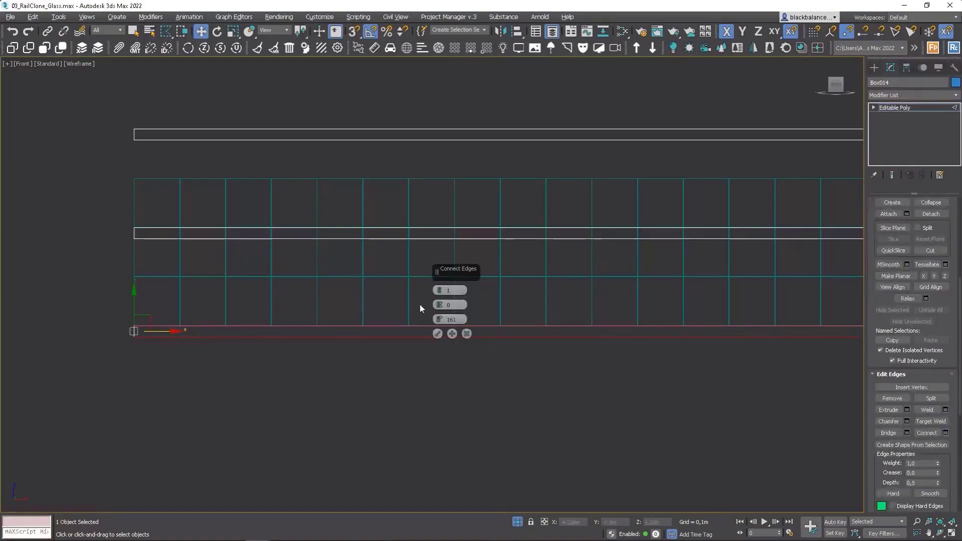
pyautogui.click(436, 334)
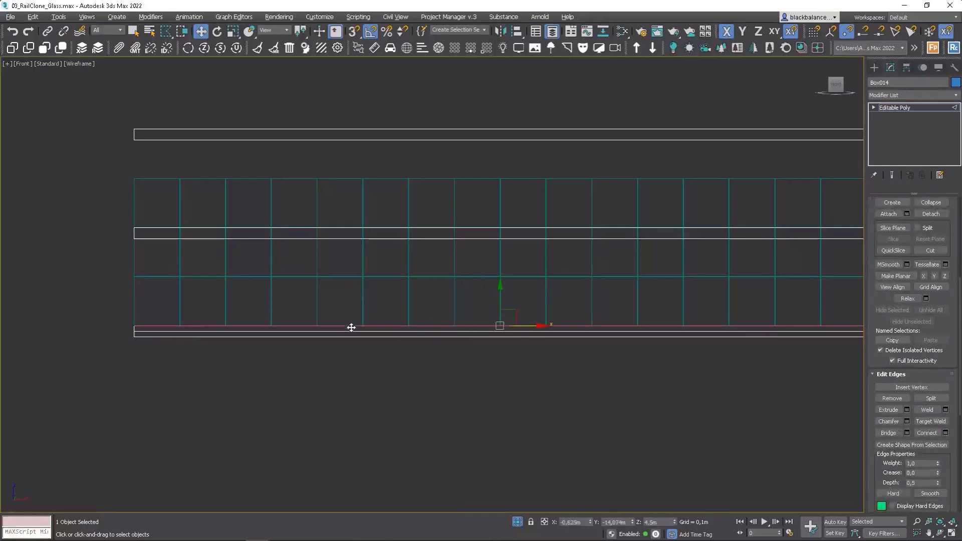
pyautogui.press('2')
# Step: Lower the base line vertically, snapping it to the new mid-height edge of the lowest slab
pyautogui.click(345, 325)
pyautogui.click(454, 324)
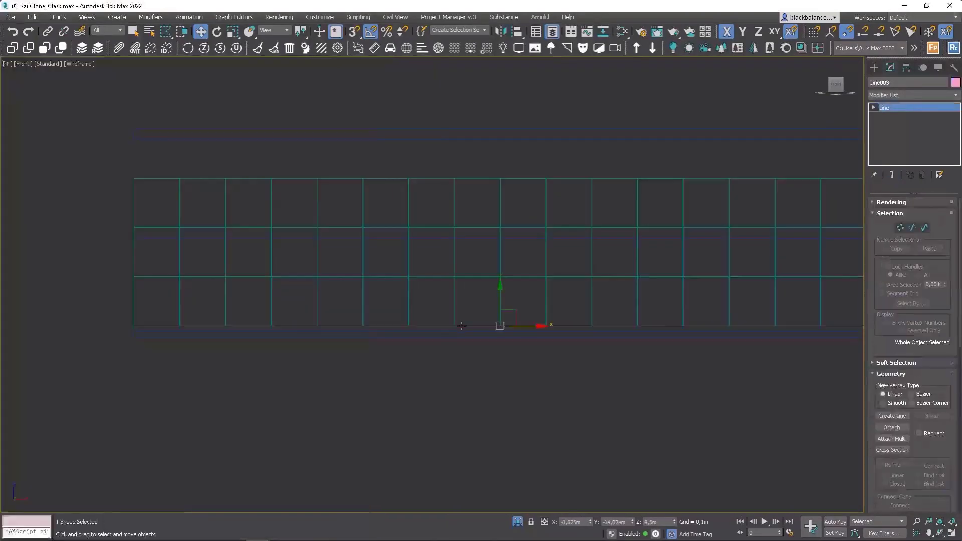
pyautogui.press('s')
pyautogui.moveTo(501, 301); pyautogui.dragTo(133, 331)
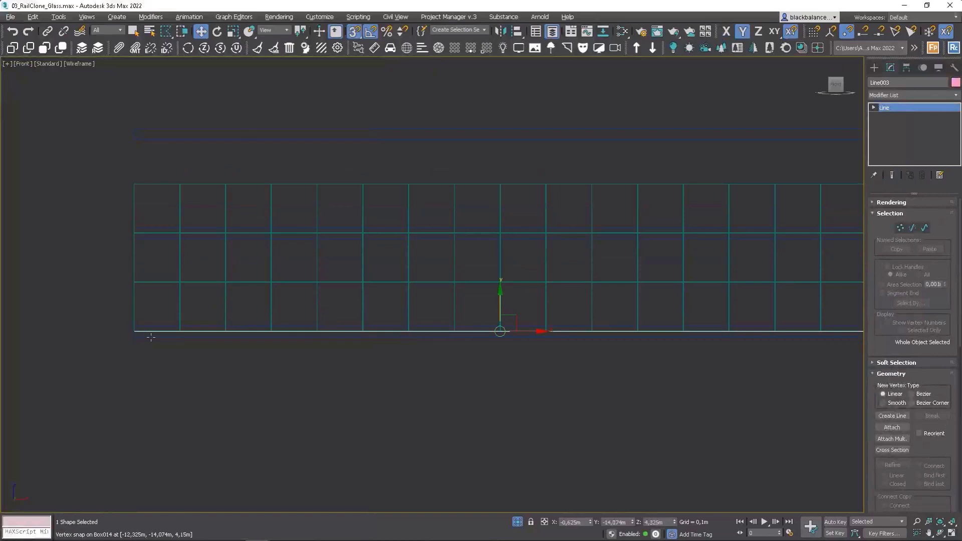
# Step: Set the RailClone object's Vertical Number to 4 and check the panels against the slabs in a shaded angled view
pyautogui.click(733, 257)
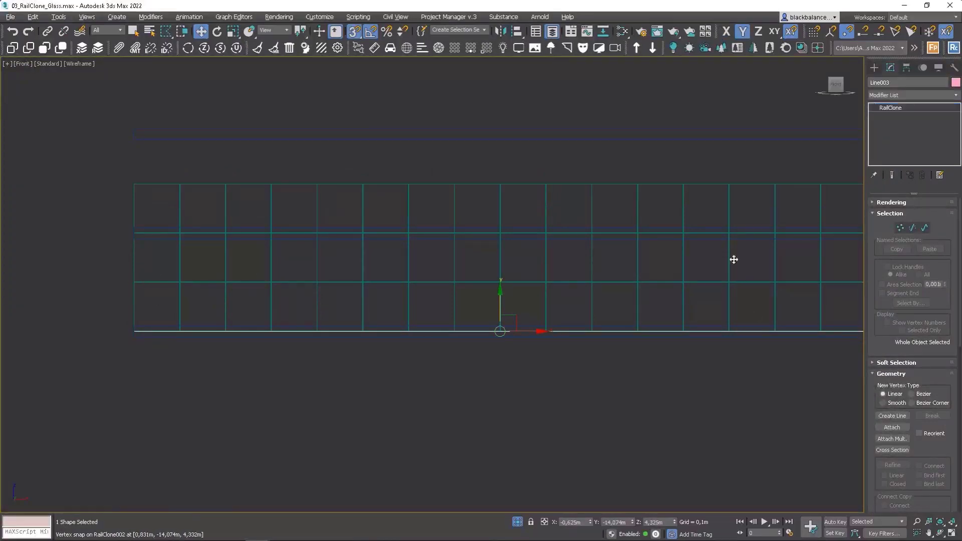
pyautogui.scroll(-5, 733, 259)
pyautogui.moveTo(734, 259); pyautogui.dragTo(656, 324, button='middle')
pyautogui.moveTo(928, 489); pyautogui.dragTo(822, 488)
pyautogui.write('4')
pyautogui.press('Return')
pyautogui.keyDown('alt'); pyautogui.moveTo(739, 339); pyautogui.dragTo(656, 325, button='middle'); pyautogui.keyUp('alt')
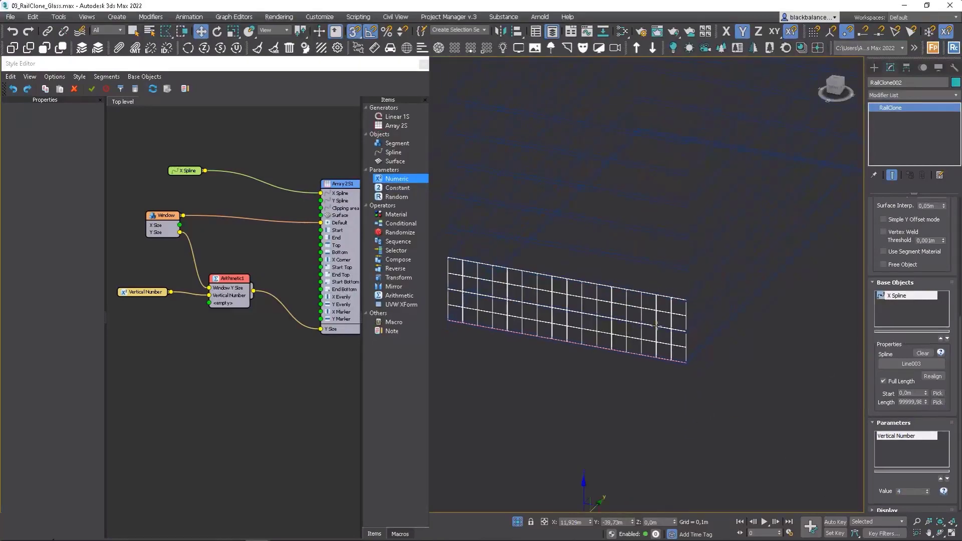
pyautogui.scroll(3, 657, 326)
pyautogui.scroll(4, 730, 301)
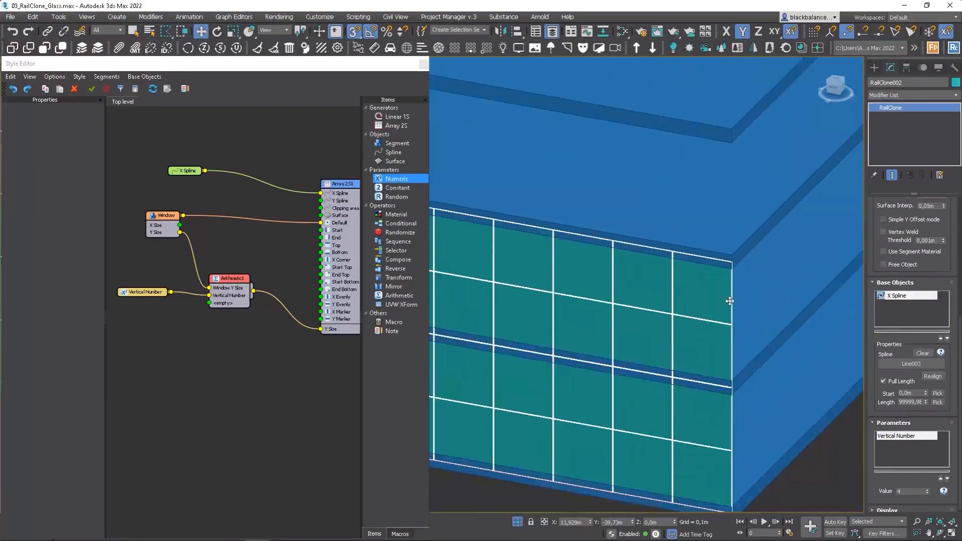
pyautogui.scroll(-5, 672, 402)
pyautogui.scroll(6, 812, 408)
# Step: Move the base line slightly outward, with snapping off, so the glass panels sit in front of the slab faces
pyautogui.click(816, 412)
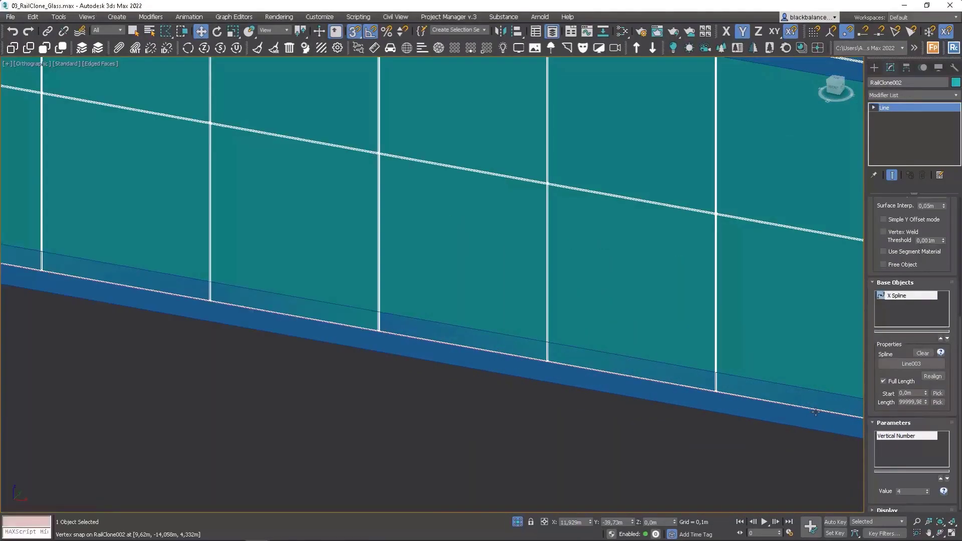
pyautogui.scroll(-6, 670, 375)
pyautogui.press('s')
pyautogui.scroll(5, 478, 331)
pyautogui.moveTo(447, 363); pyautogui.dragTo(435, 373)
pyautogui.scroll(-5, 460, 357)
pyautogui.keyDown('alt'); pyautogui.moveTo(462, 351); pyautogui.dragTo(688, 300, button='middle'); pyautogui.keyUp('alt')
# Step: Duplicate the Array 2S generator with its input connections below the original in the style graph
pyautogui.click(687, 300)
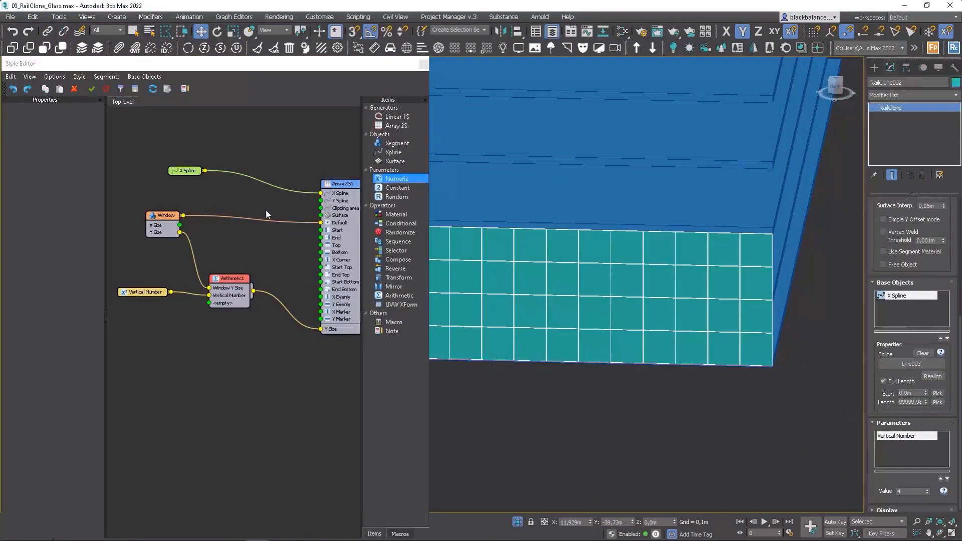
pyautogui.scroll(-5, 260, 225)
pyautogui.moveTo(279, 238); pyautogui.dragTo(302, 235)
pyautogui.moveTo(194, 230); pyautogui.dragTo(168, 230)
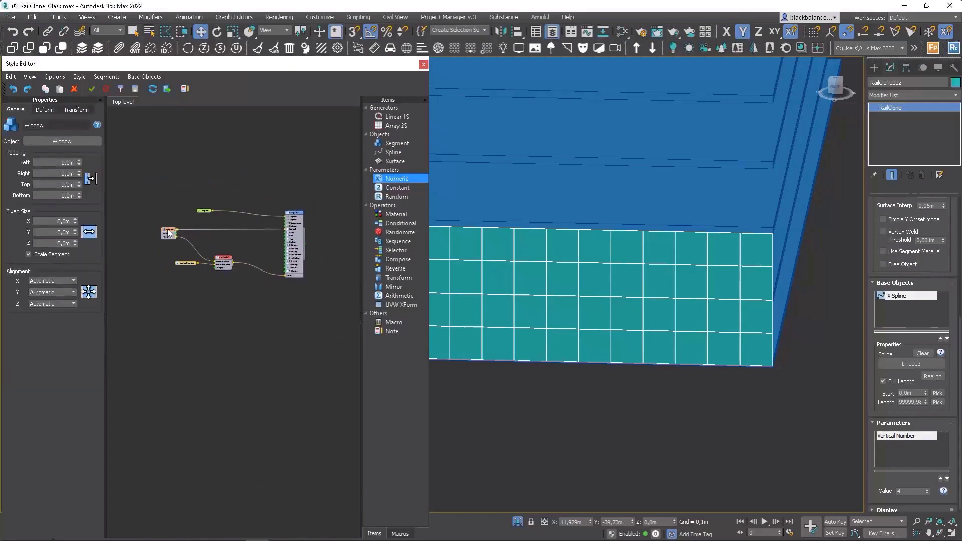
pyautogui.click(297, 231)
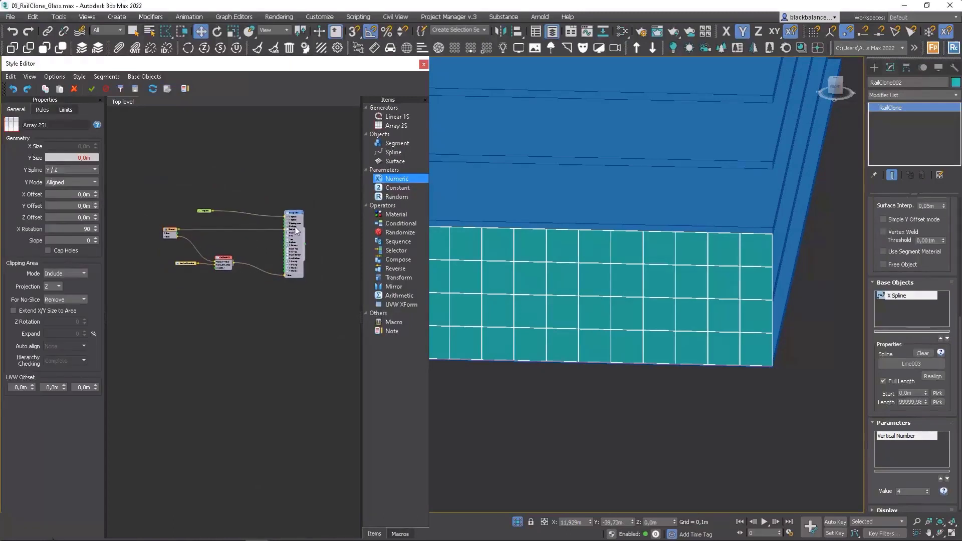
pyautogui.keyDown('shift'); pyautogui.moveTo(297, 231); pyautogui.dragTo(295, 293); pyautogui.keyUp('shift')
# Step: Rearrange the graph so one array sits above the other, with X Spline beside them and the Arithmetic nodes lower down
pyautogui.click(224, 259)
pyautogui.keyDown('ctrl'); pyautogui.click(193, 264); pyautogui.keyUp('ctrl')
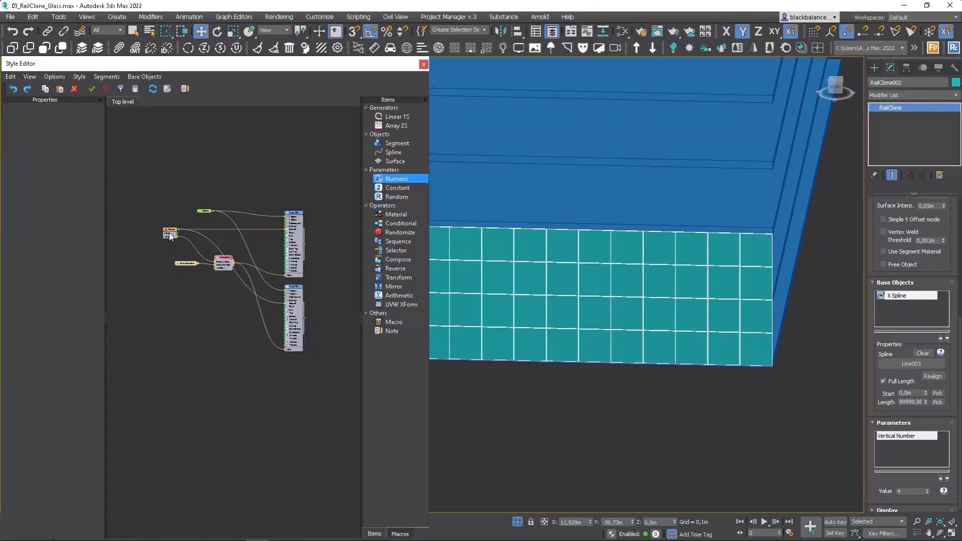
pyautogui.moveTo(170, 236); pyautogui.dragTo(181, 383)
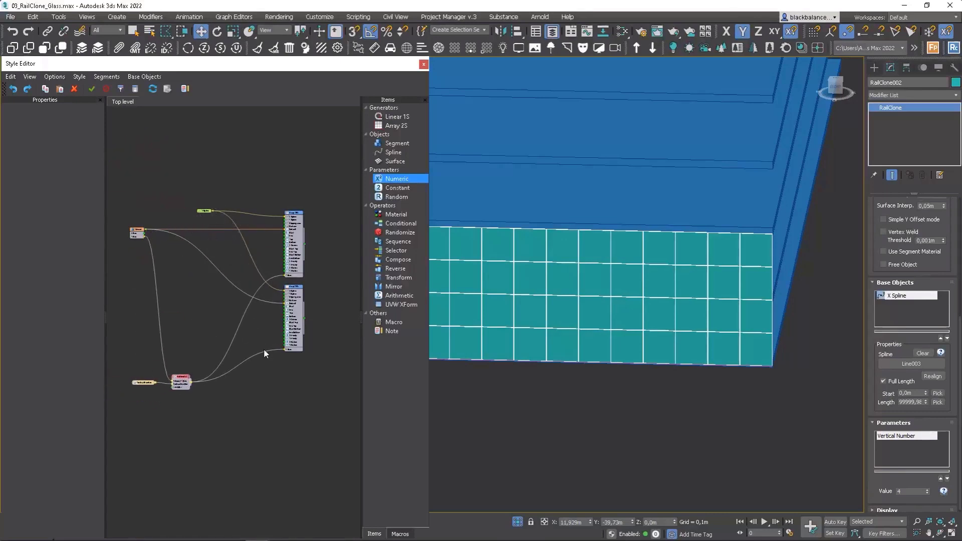
pyautogui.moveTo(299, 317); pyautogui.dragTo(299, 163)
pyautogui.moveTo(203, 362); pyautogui.dragTo(208, 270)
pyautogui.moveTo(206, 212); pyautogui.dragTo(345, 188)
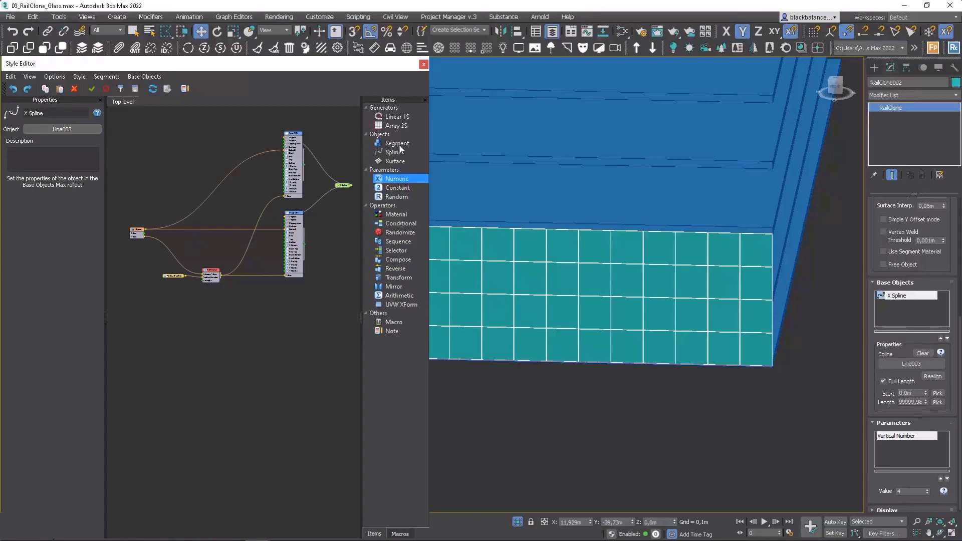
# Step: Add three new Segment nodes to the style graph above the Window node
pyautogui.moveTo(400, 147); pyautogui.dragTo(190, 152)
pyautogui.click(196, 143)
pyautogui.moveTo(586, 279); pyautogui.dragTo(696, 292, button='middle')
pyautogui.scroll(-6, 696, 292)
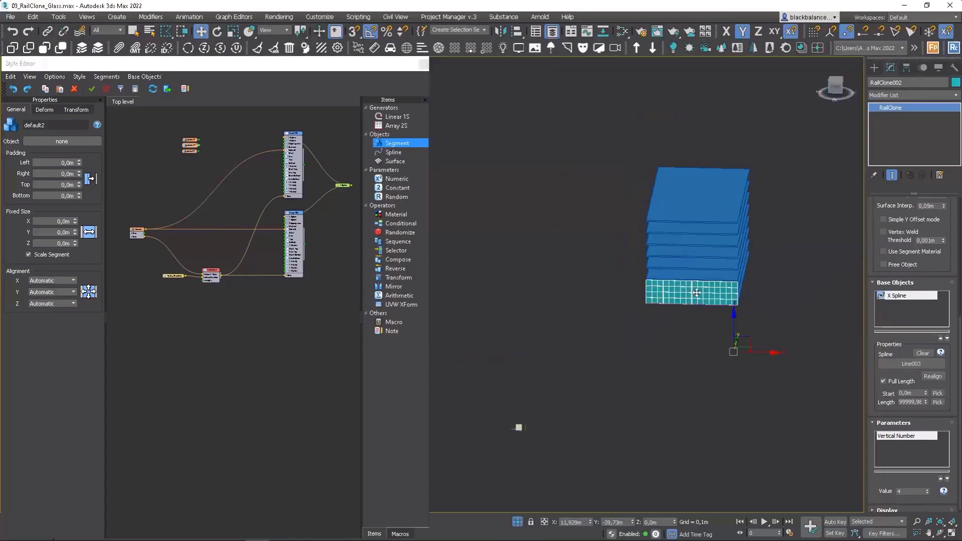
# Step: Assign the scene objects SpiderMain, Spider Side and Spider Corner to the three new Segment nodes
pyautogui.scroll(6, 506, 429)
pyautogui.scroll(5, 493, 421)
pyautogui.scroll(-1, 500, 423)
pyautogui.moveTo(501, 423); pyautogui.dragTo(593, 395, button='middle')
pyautogui.click(193, 140)
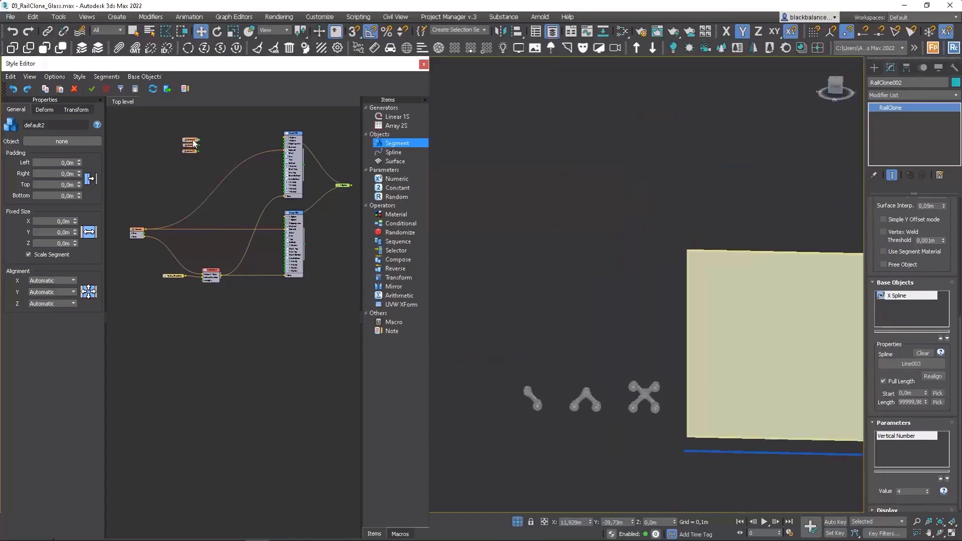
pyautogui.click(62, 141)
pyautogui.click(535, 401)
pyautogui.scroll(-5, 585, 337)
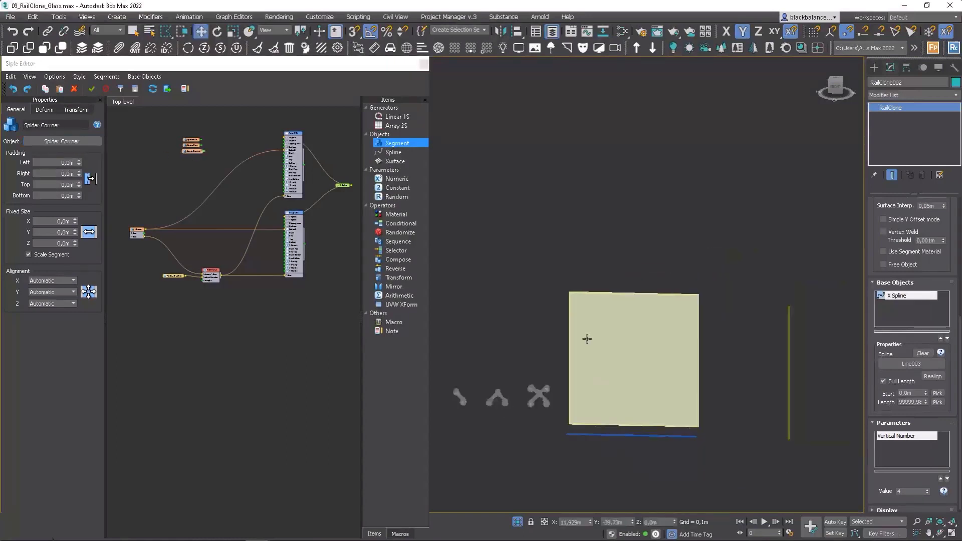
pyautogui.scroll(10, 501, 374)
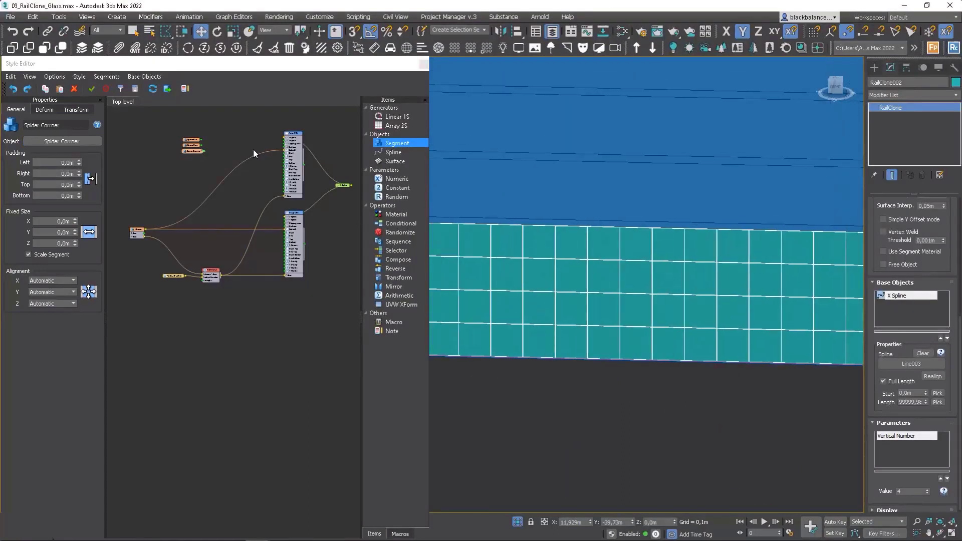
# Step: Add a Transform operator to the style graph beside the three spider segments
pyautogui.moveTo(254, 150); pyautogui.dragTo(264, 181, button='middle')
pyautogui.scroll(3, 255, 185)
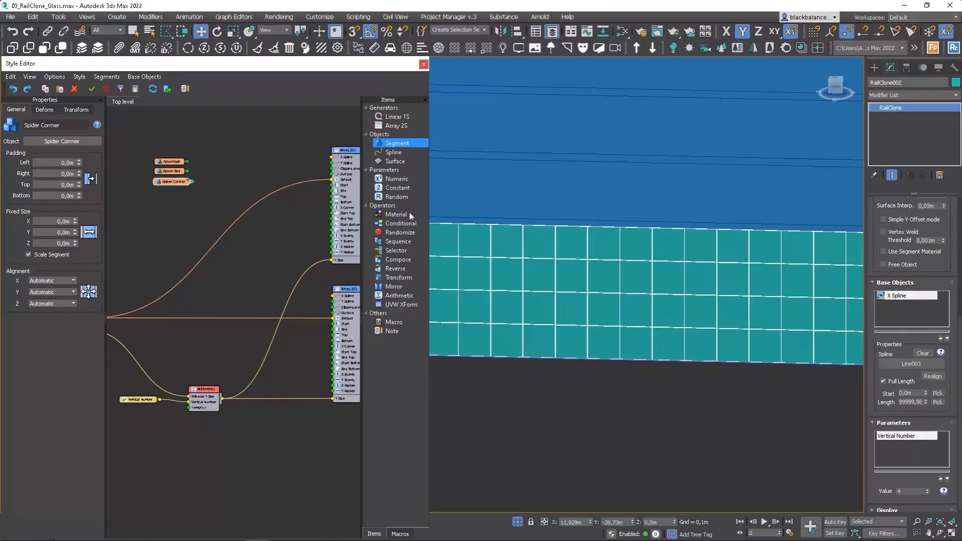
pyautogui.moveTo(399, 277); pyautogui.dragTo(236, 175)
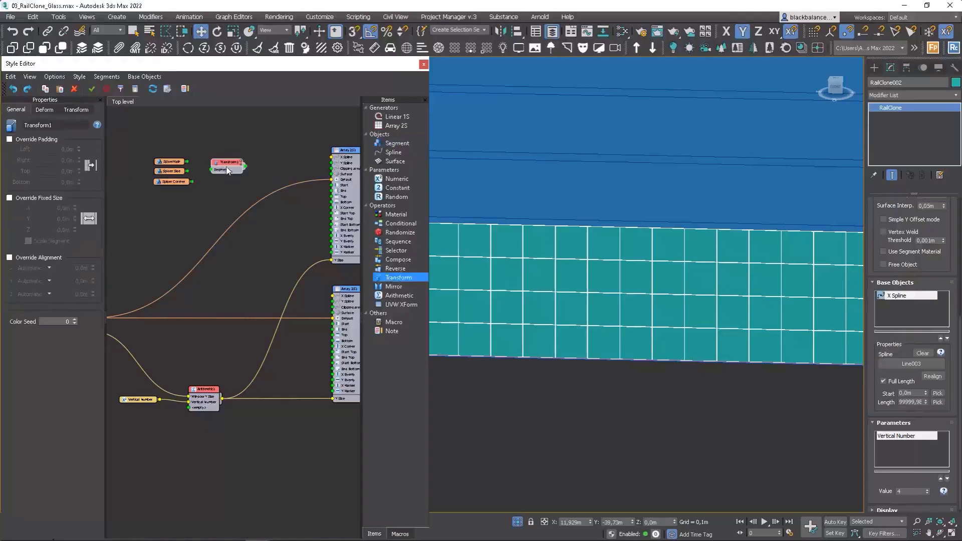
pyautogui.moveTo(255, 169); pyautogui.dragTo(247, 171, button='middle')
# Step: Connect the Spider Side segment to the Start input of the upper Array 2S generator
pyautogui.moveTo(488, 283); pyautogui.dragTo(636, 280, button='middle')
pyautogui.scroll(5, 551, 337)
pyautogui.moveTo(536, 185); pyautogui.dragTo(569, 264, button='middle')
pyautogui.scroll(3, 166, 174)
pyautogui.scroll(-2, 211, 180)
pyautogui.moveTo(198, 178); pyautogui.dragTo(142, 187, button='middle')
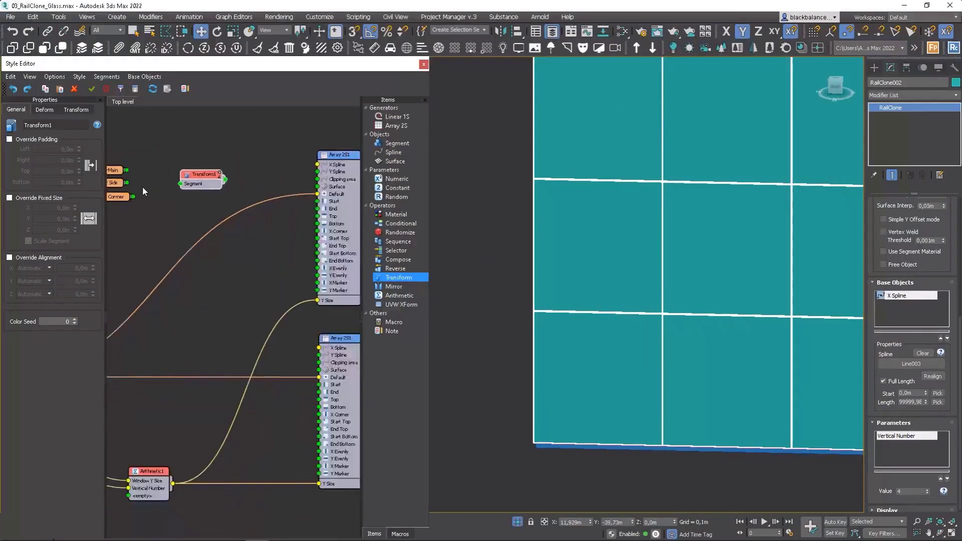
pyautogui.moveTo(126, 183); pyautogui.dragTo(317, 202)
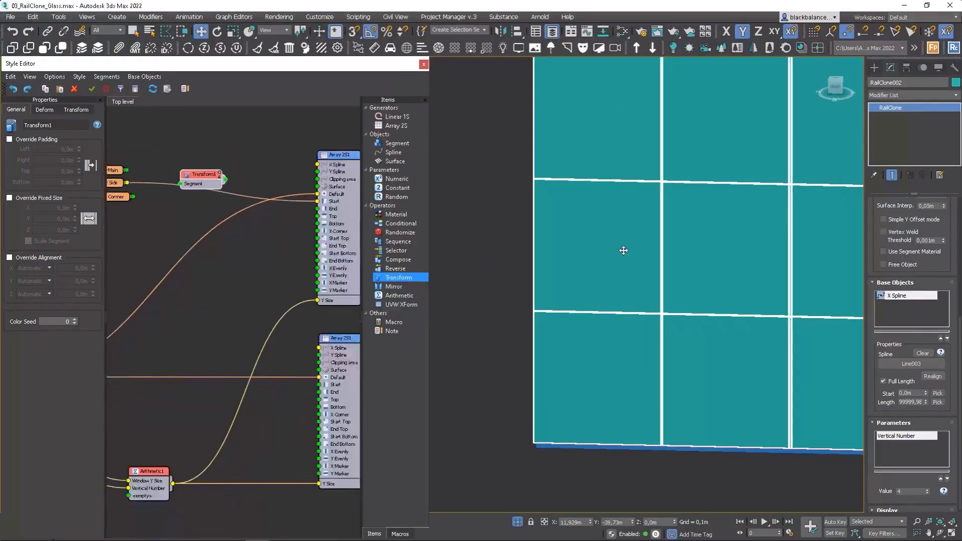
pyautogui.scroll(-6, 625, 244)
pyautogui.scroll(5, 737, 247)
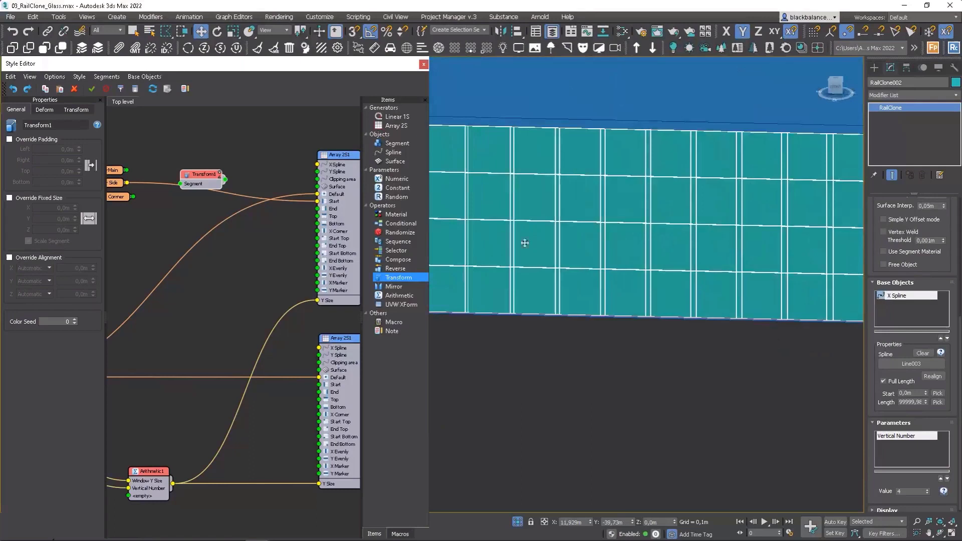
# Step: Move the Transform node clear of the Spider Side wire and disconnect the Window segment from the upper array's Default input
pyautogui.moveTo(192, 182); pyautogui.dragTo(200, 155)
pyautogui.scroll(-4, 612, 221)
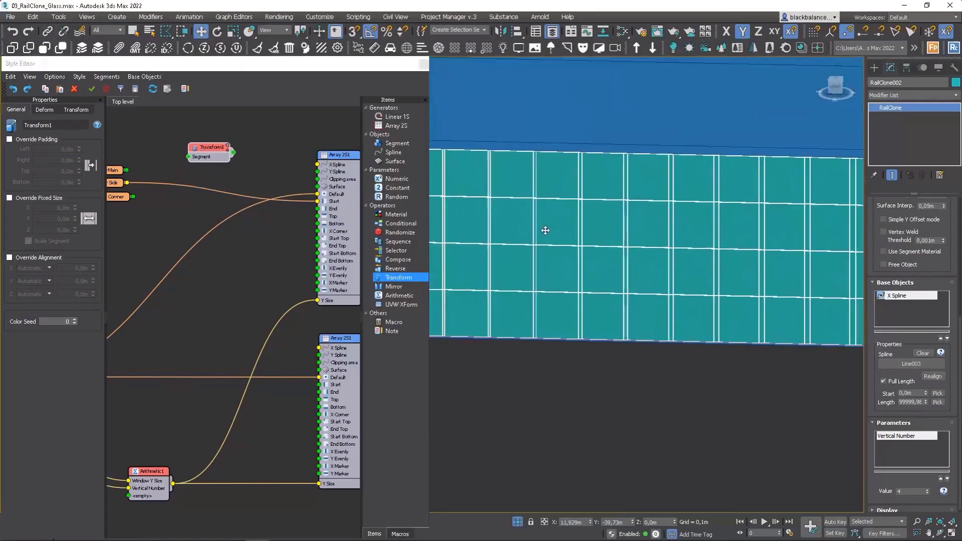
pyautogui.scroll(1, 165, 192)
pyautogui.scroll(-2, 165, 193)
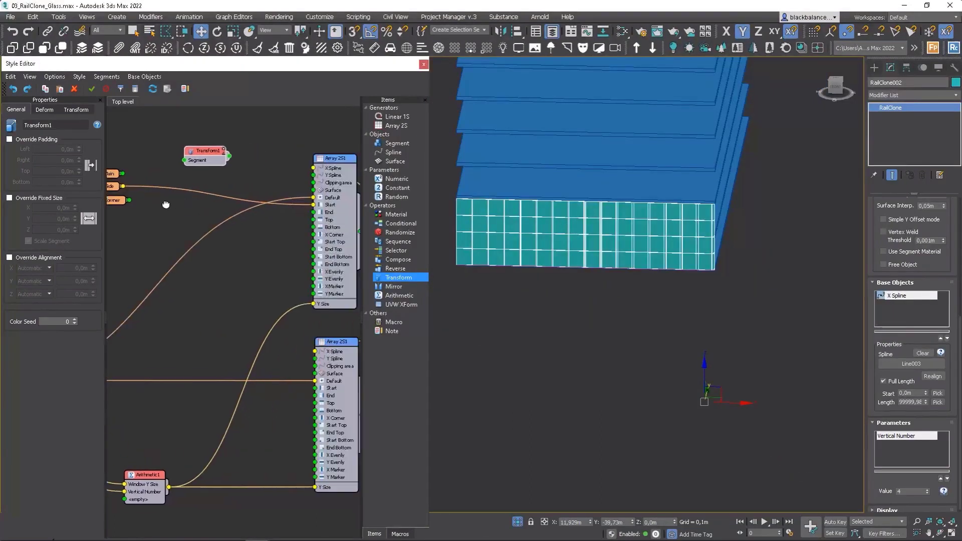
pyautogui.scroll(6, 711, 233)
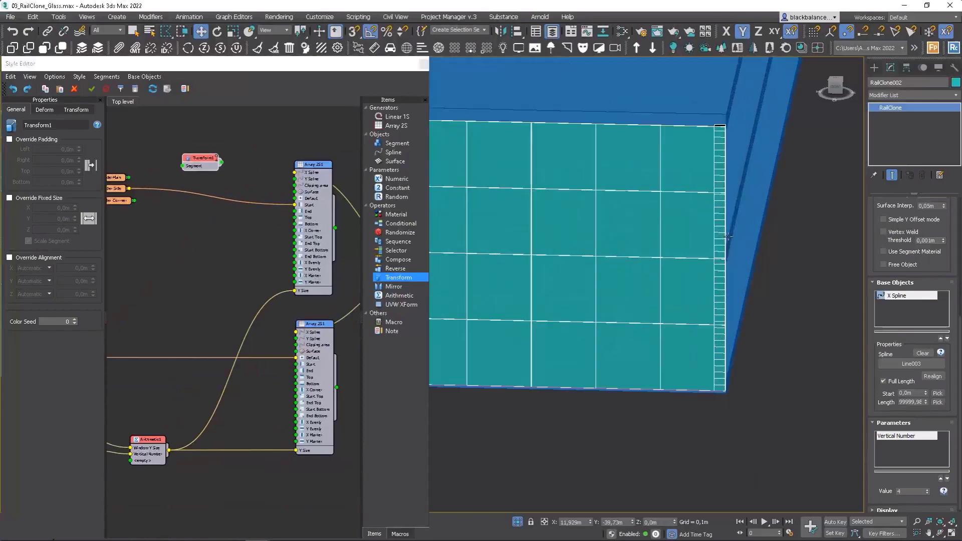
# Step: Select the base line under the glass panels and reverse the direction of its spline
pyautogui.scroll(-2, 697, 269)
pyautogui.scroll(3, 696, 269)
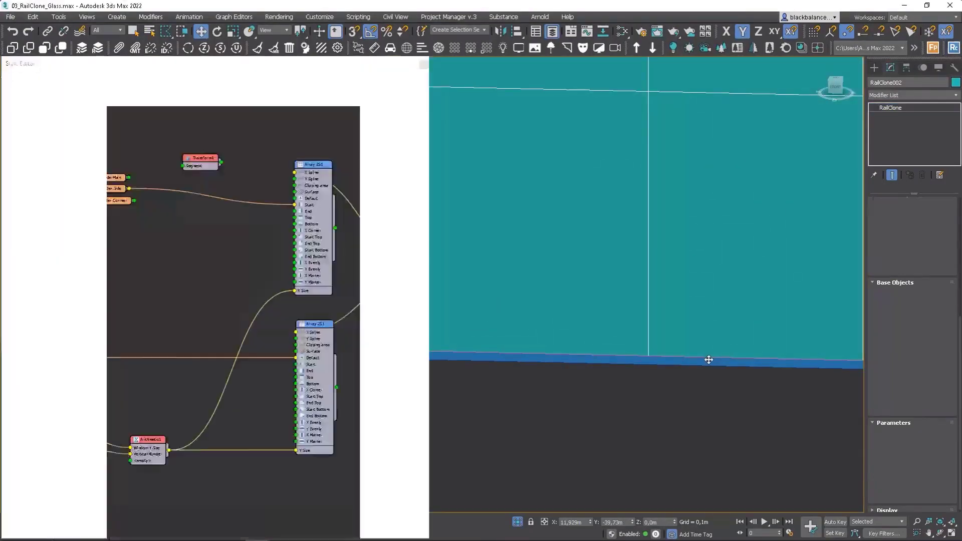
pyautogui.scroll(-2, 707, 356)
pyautogui.click(703, 356)
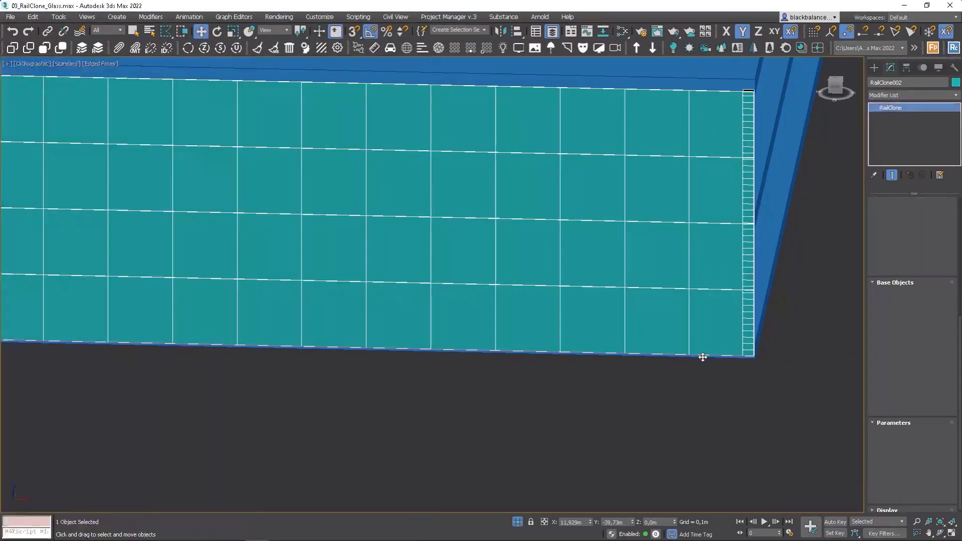
pyautogui.click(701, 356)
pyautogui.click(700, 356)
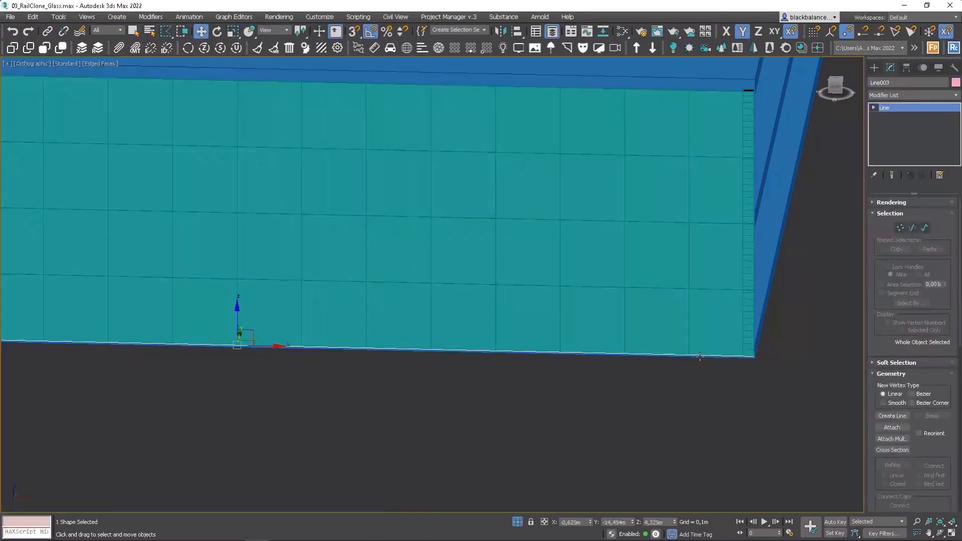
pyautogui.click(924, 228)
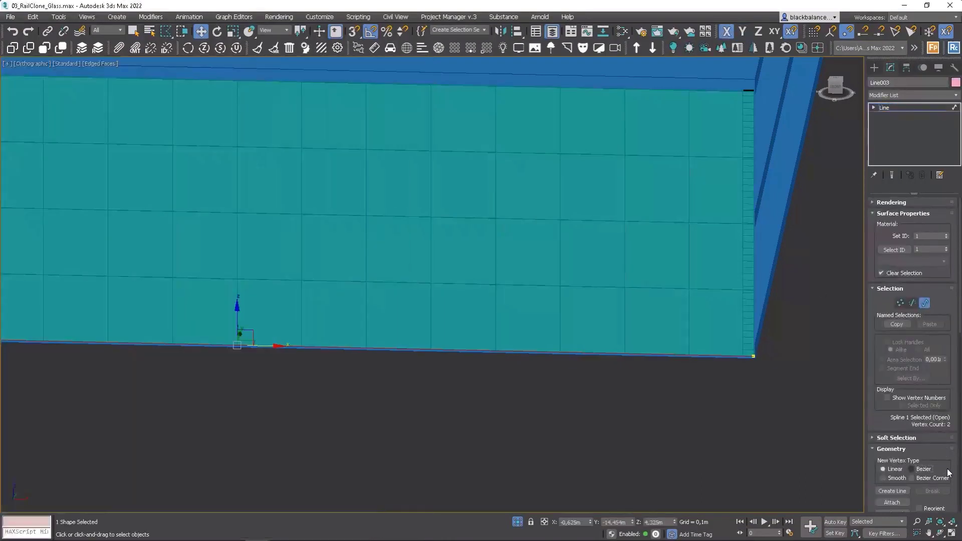
pyautogui.moveTo(949, 465); pyautogui.dragTo(942, 265)
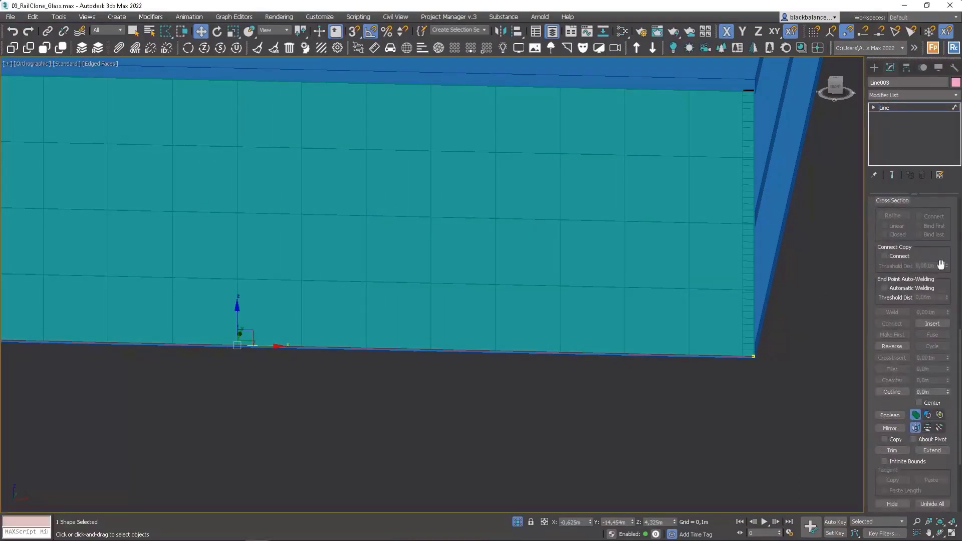
pyautogui.click(896, 347)
pyautogui.moveTo(500, 321); pyautogui.dragTo(732, 335, button='middle')
pyautogui.moveTo(181, 311); pyautogui.dragTo(443, 335, button='middle')
pyautogui.scroll(3, 222, 310)
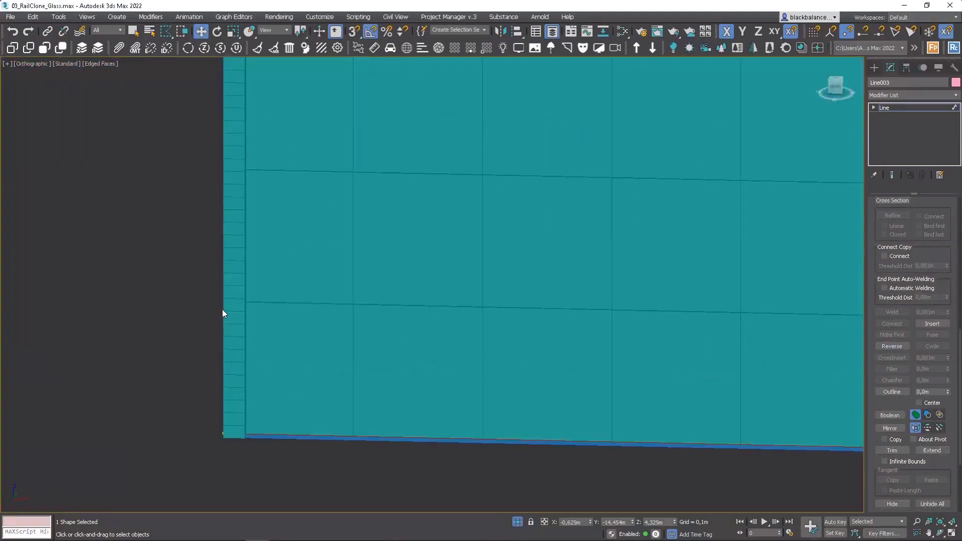
# Step: Return to the RailClone object and set its viewport display to Mesh, with the view shaded to show the spiders
pyautogui.press('1')
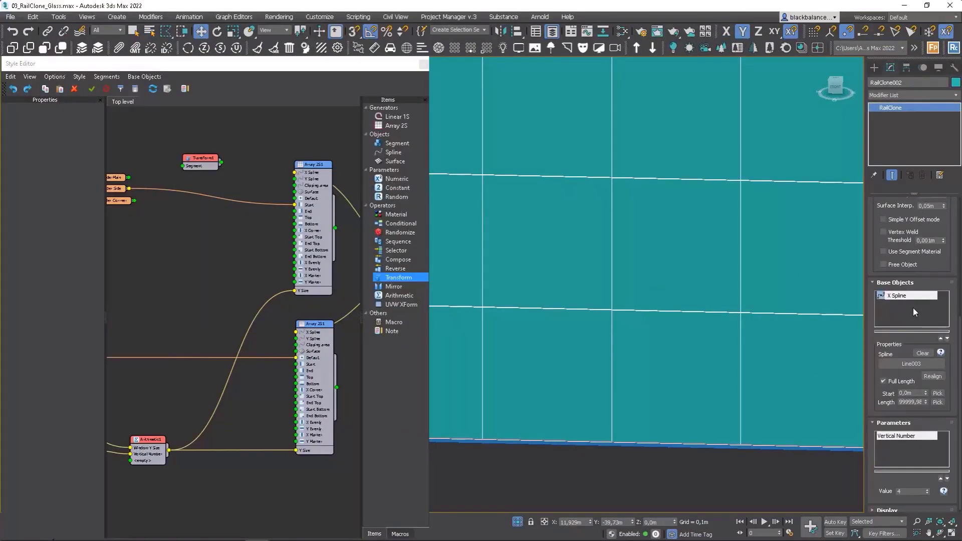
pyautogui.moveTo(960, 421); pyautogui.dragTo(961, 430)
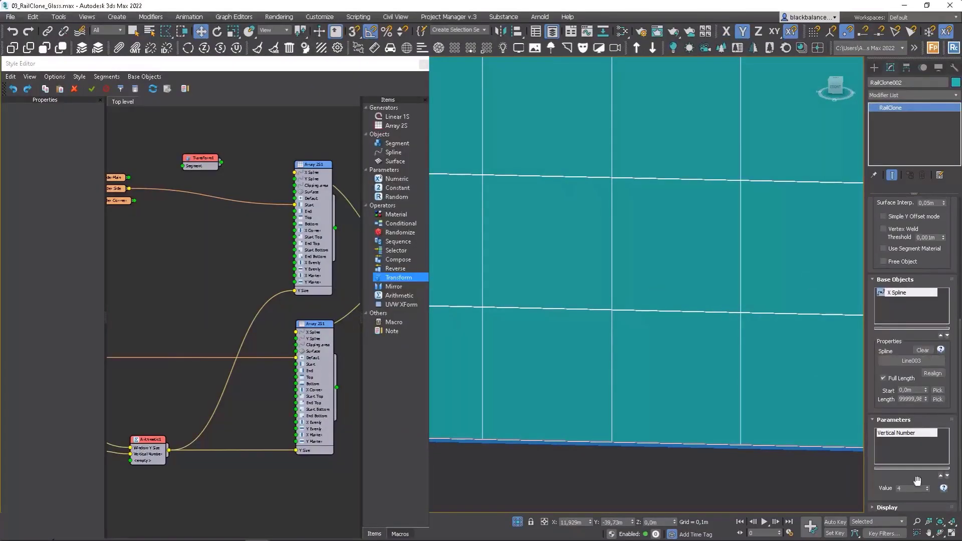
pyautogui.click(908, 508)
pyautogui.click(884, 266)
pyautogui.moveTo(630, 266); pyautogui.dragTo(938, 282, button='middle')
pyautogui.scroll(8, 529, 305)
pyautogui.press('F3')
pyautogui.press('F3')
pyautogui.press('F4')
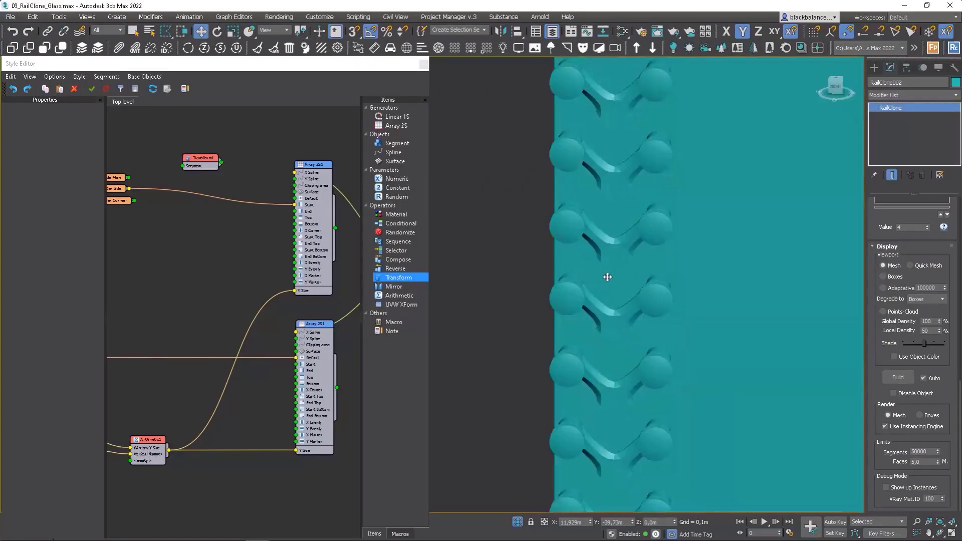
pyautogui.scroll(-10, 607, 278)
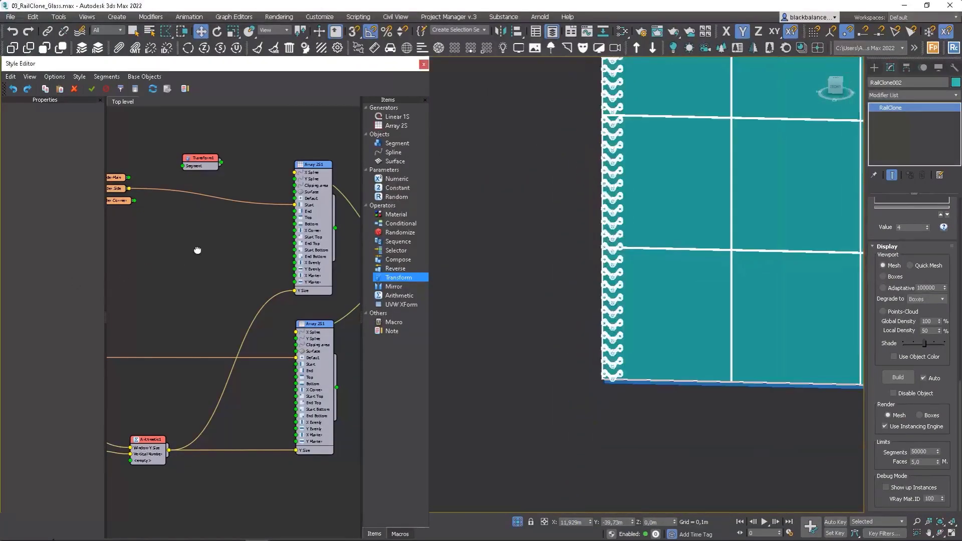
# Step: Separate SpiderMain from Spider Side in the graph and bring the spider segments and the Transform node into view
pyautogui.moveTo(197, 250); pyautogui.dragTo(307, 287, button='middle')
pyautogui.scroll(2, 235, 228)
pyautogui.click(242, 231)
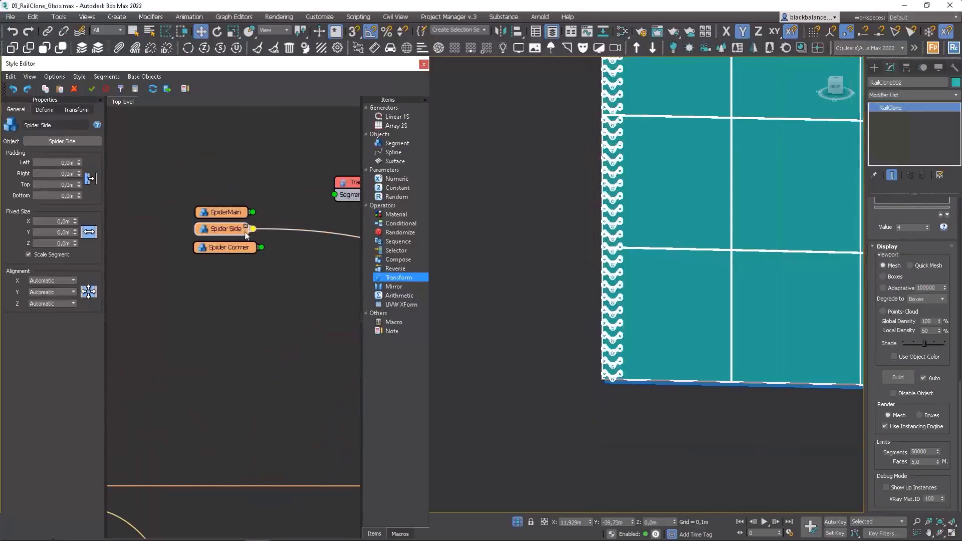
pyautogui.moveTo(228, 215)
pyautogui.mouseDown()
pyautogui.moveTo(227, 202)
pyautogui.moveTo(223, 228)
pyautogui.mouseUp()
pyautogui.moveTo(343, 200); pyautogui.dragTo(279, 205, button='middle')
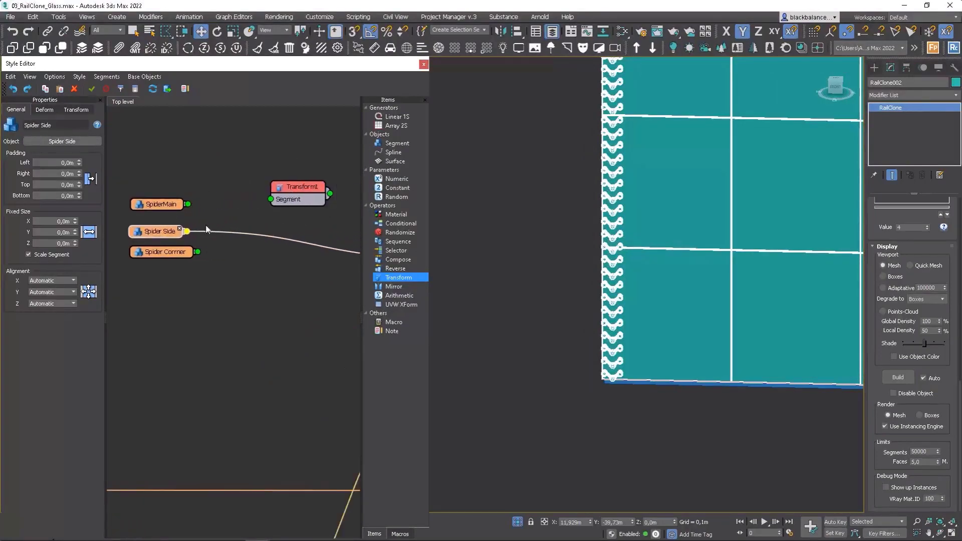
# Step: Route the Spider Side segment through the Transform operator into the upper array's Start input
pyautogui.moveTo(186, 232); pyautogui.dragTo(281, 199)
pyautogui.moveTo(285, 198); pyautogui.dragTo(263, 204)
pyautogui.moveTo(263, 203); pyautogui.dragTo(188, 205, button='middle')
pyautogui.scroll(-1, 188, 205)
pyautogui.moveTo(221, 203); pyautogui.dragTo(322, 246)
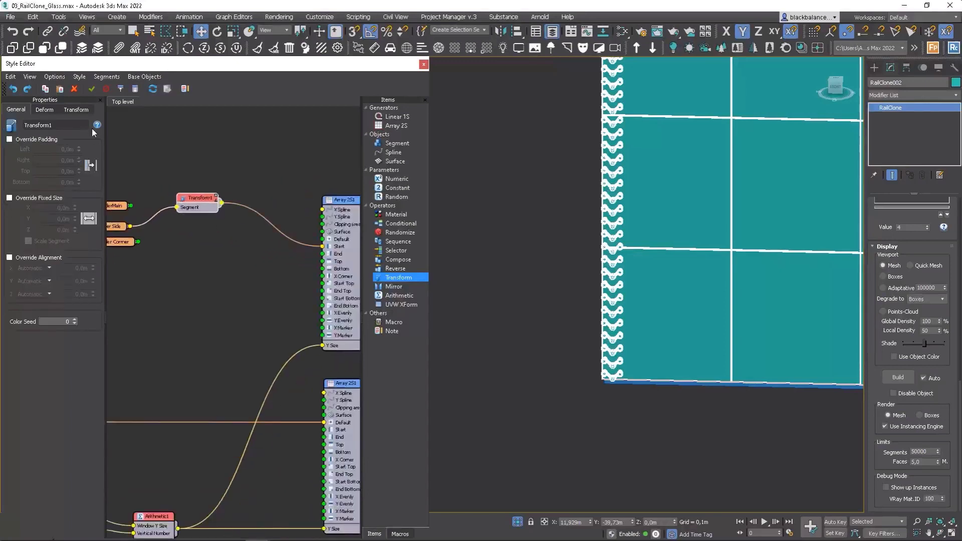
# Step: Try rotating the Spider Side pieces about X and about Y in the Transform operator, resetting each rotation to 0
pyautogui.click(76, 109)
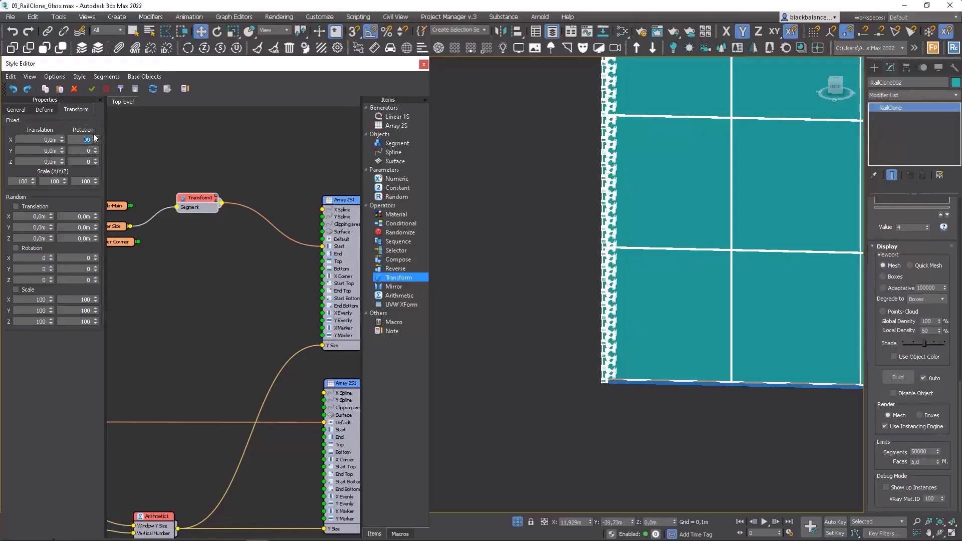
pyautogui.rightClick(95, 139)
pyautogui.doubleClick(88, 151)
pyautogui.press('Return')
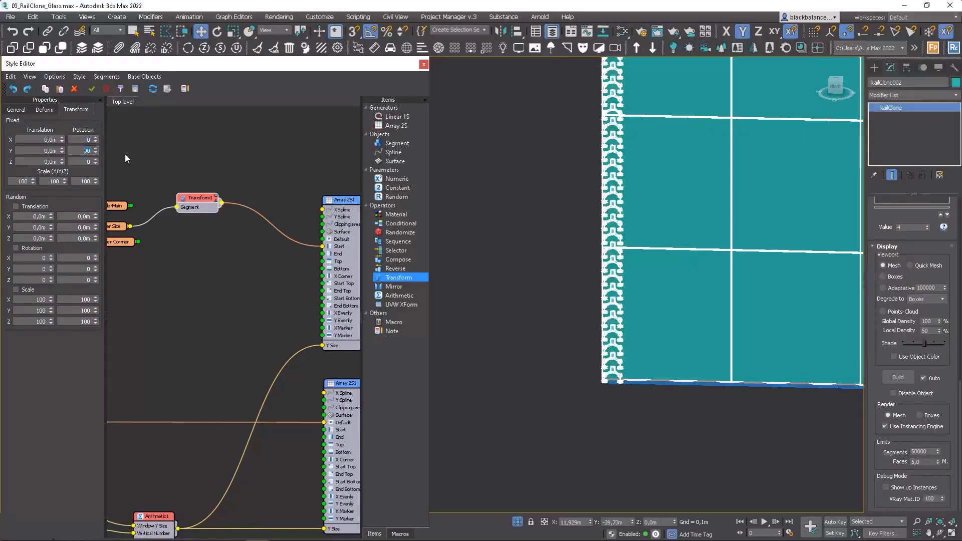
pyautogui.rightClick(96, 152)
# Step: Set the Transform operator's fixed Z rotation to -90, trying 90 first
pyautogui.doubleClick(88, 162)
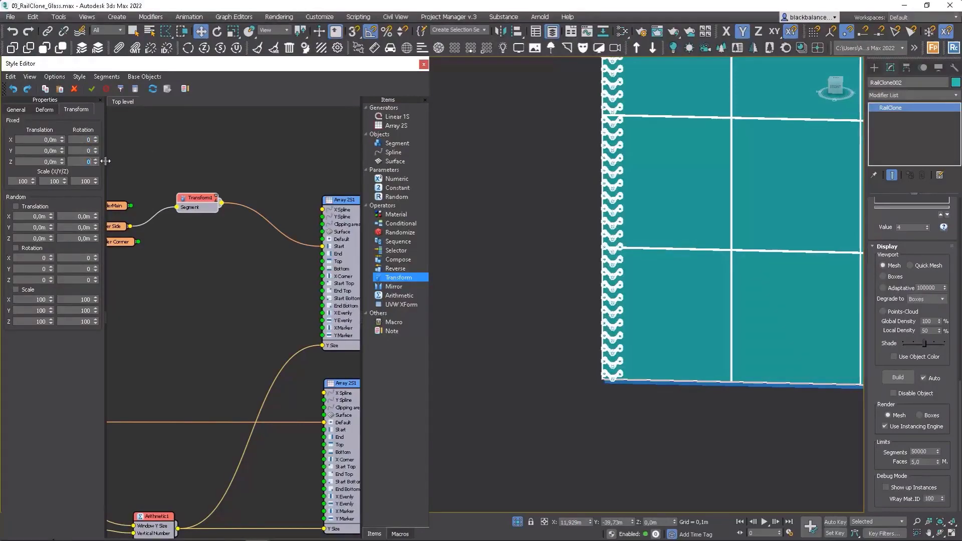
pyautogui.write('90')
pyautogui.press('Return')
pyautogui.write('-90')
pyautogui.press('Return')
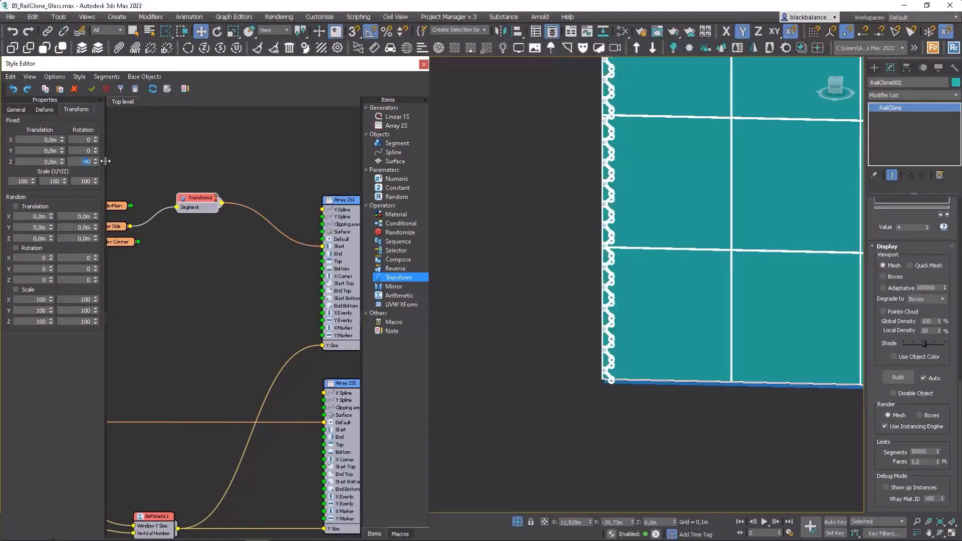
pyautogui.scroll(10, 652, 275)
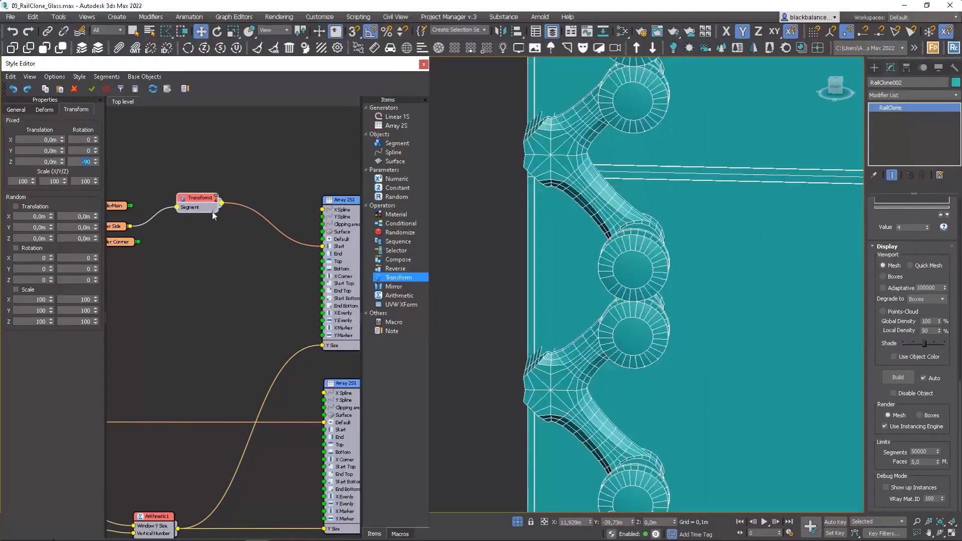
# Step: Space the SpiderMain, Spider Side and Spider Corner nodes apart vertically in the graph
pyautogui.moveTo(213, 211); pyautogui.dragTo(289, 218, button='middle')
pyautogui.click(195, 235)
pyautogui.moveTo(187, 222); pyautogui.dragTo(234, 215, button='middle')
pyautogui.moveTo(233, 206); pyautogui.dragTo(233, 182)
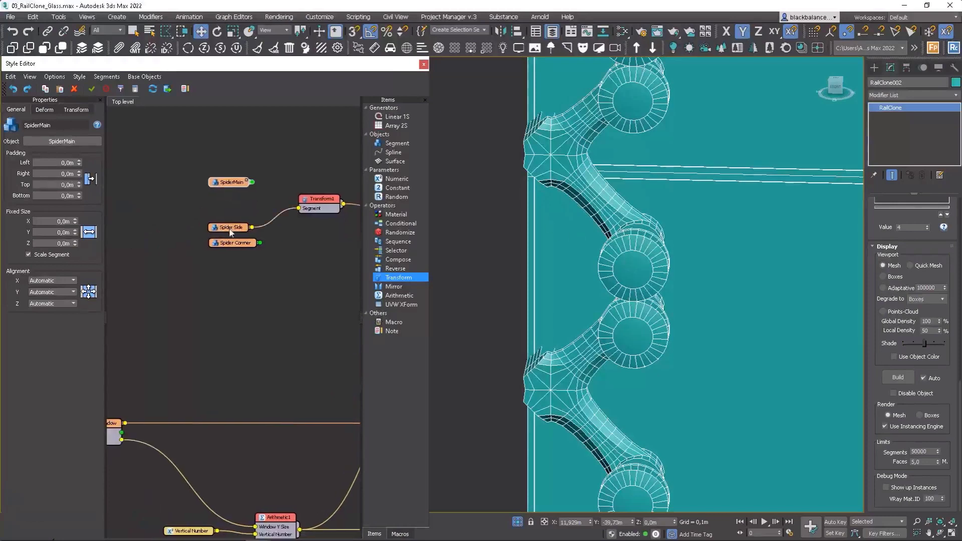
pyautogui.moveTo(232, 228); pyautogui.dragTo(232, 215)
# Step: Export the Z Fixed Translation parameter as an input on the Spider Corner segment
pyautogui.rightClick(235, 243)
pyautogui.click(276, 370)
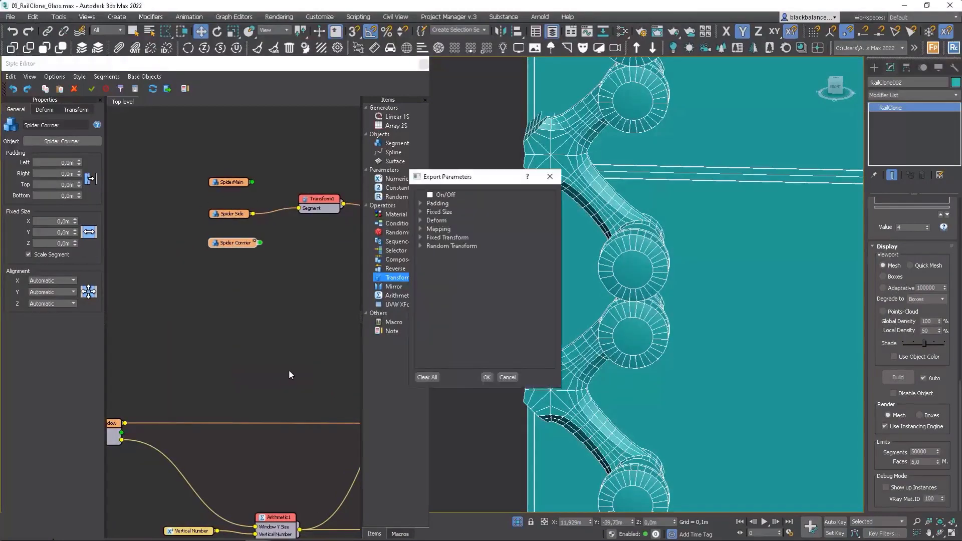
pyautogui.click(420, 238)
pyautogui.click(430, 246)
pyautogui.click(450, 272)
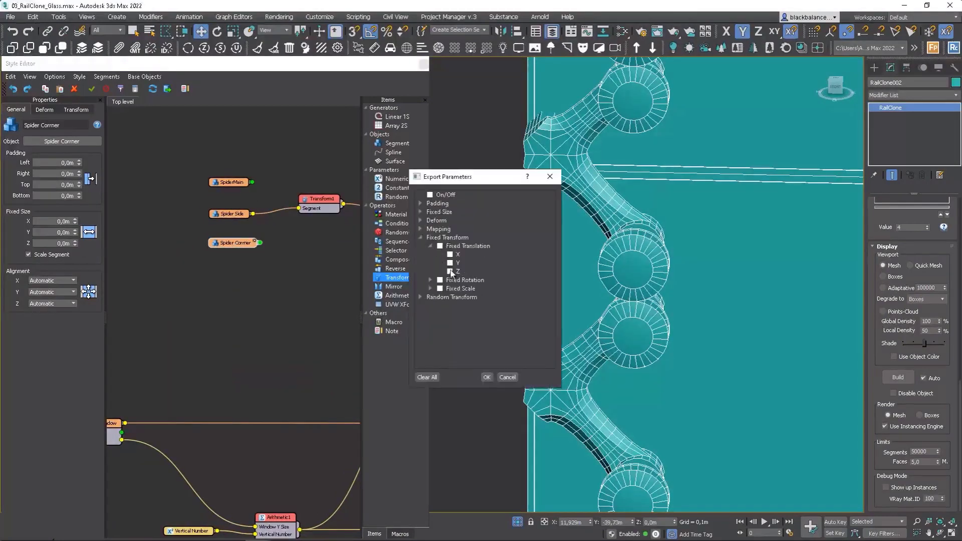
pyautogui.click(487, 377)
pyautogui.rightClick(230, 214)
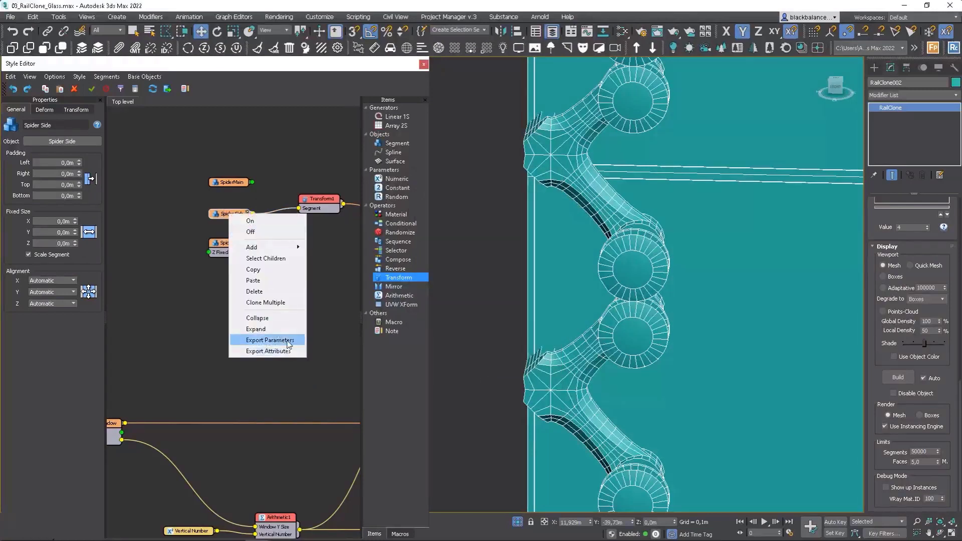
pyautogui.click(288, 353)
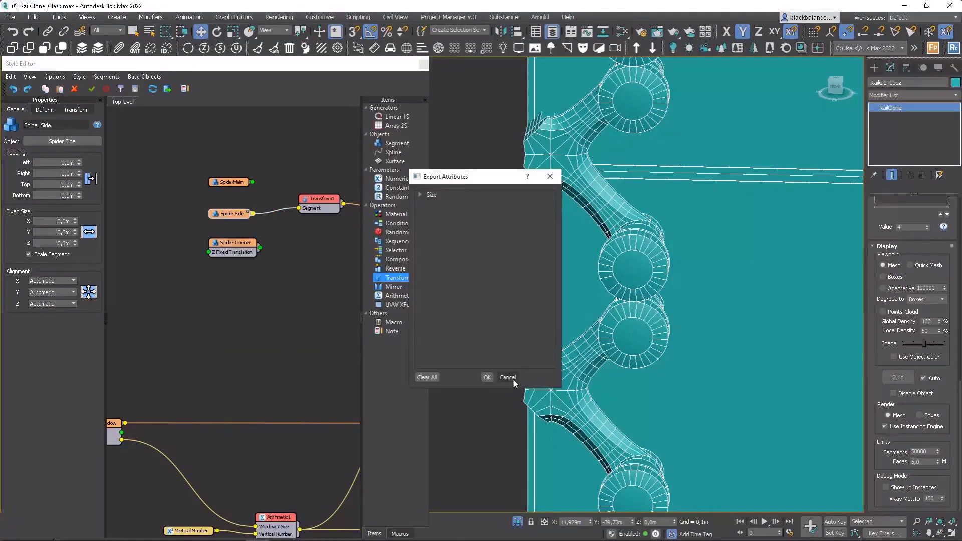
pyautogui.click(508, 379)
# Step: Export the Z Fixed Translation parameter as an input on the Spider Side segment
pyautogui.rightClick(230, 214)
pyautogui.click(274, 338)
pyautogui.click(420, 238)
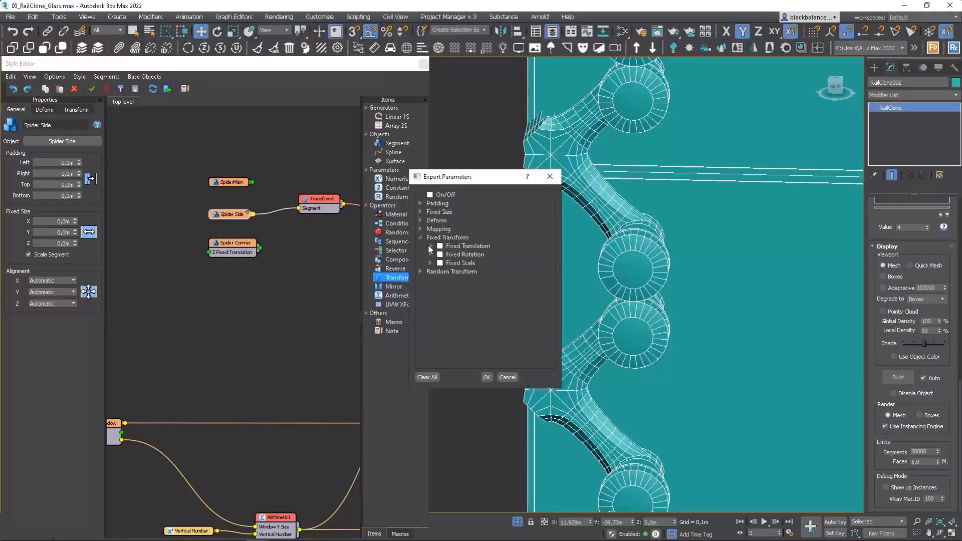
pyautogui.click(430, 246)
pyautogui.click(457, 273)
pyautogui.click(487, 377)
# Step: Export the Z Fixed Translation parameter as an input on the SpiderMain segment
pyautogui.click(226, 183)
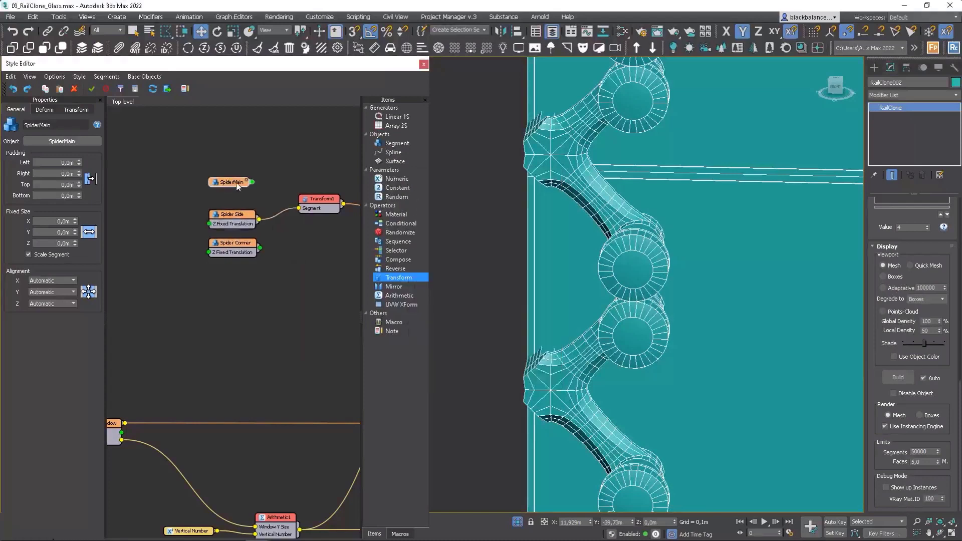
pyautogui.rightClick(225, 184)
pyautogui.click(277, 309)
pyautogui.click(421, 238)
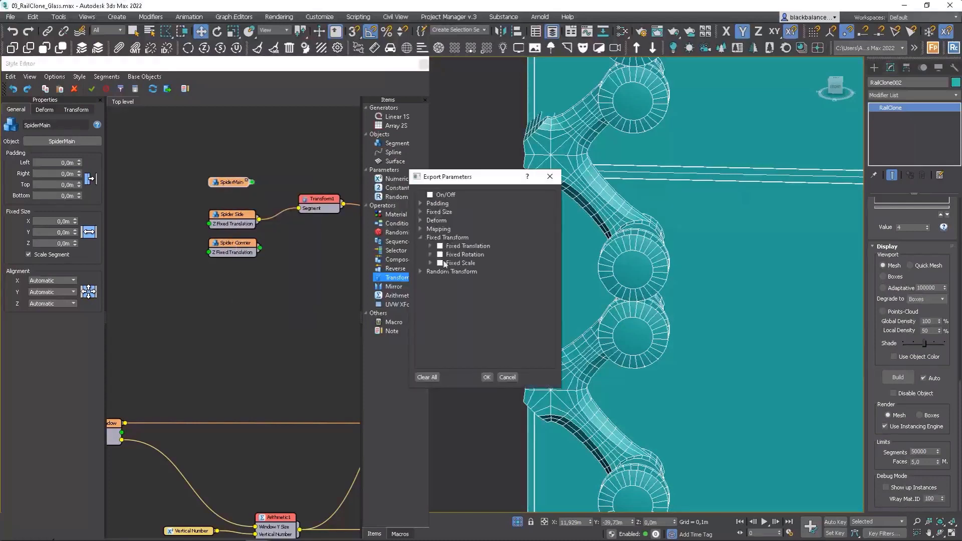
pyautogui.click(430, 246)
pyautogui.click(449, 271)
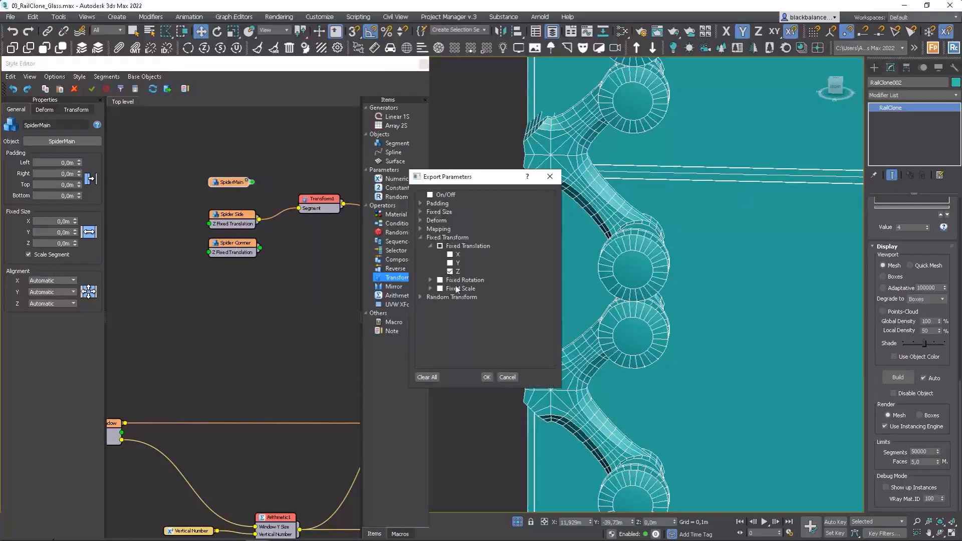
pyautogui.click(484, 377)
# Step: Add a Constant node and wire it to the Z Fixed Translation inputs of SpiderMain, Spider Side and Spider Corner
pyautogui.click(212, 201)
pyautogui.click(212, 201)
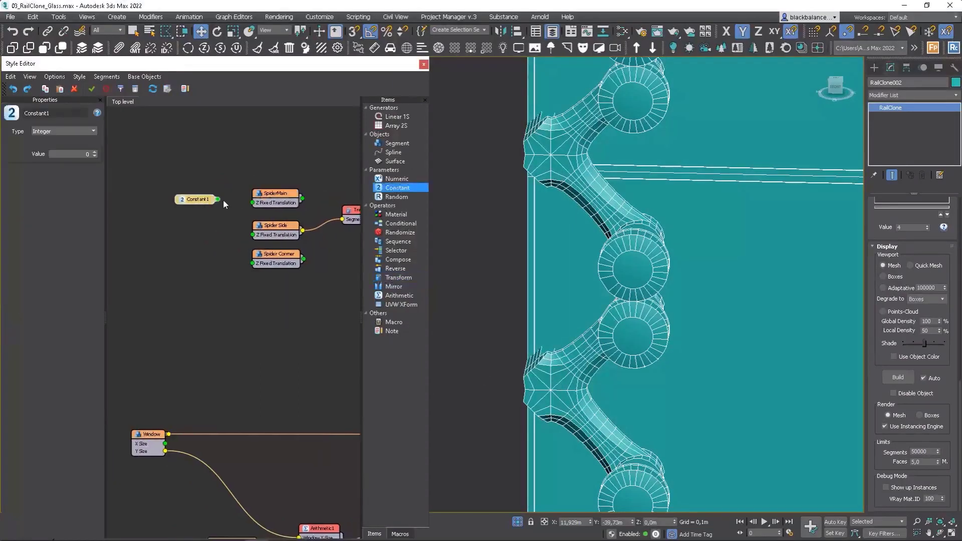
pyautogui.moveTo(234, 196); pyautogui.dragTo(221, 198)
pyautogui.moveTo(225, 197); pyautogui.dragTo(253, 234)
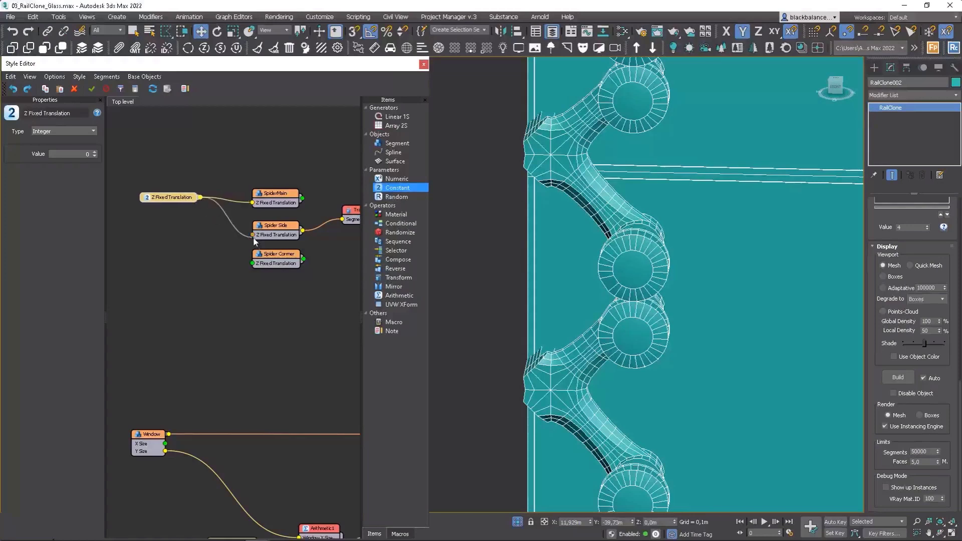
pyautogui.moveTo(201, 197); pyautogui.dragTo(253, 263)
# Step: Show the spider fitting and glass edge from the top view and set the constant's type to Scene Units
pyautogui.press('t')
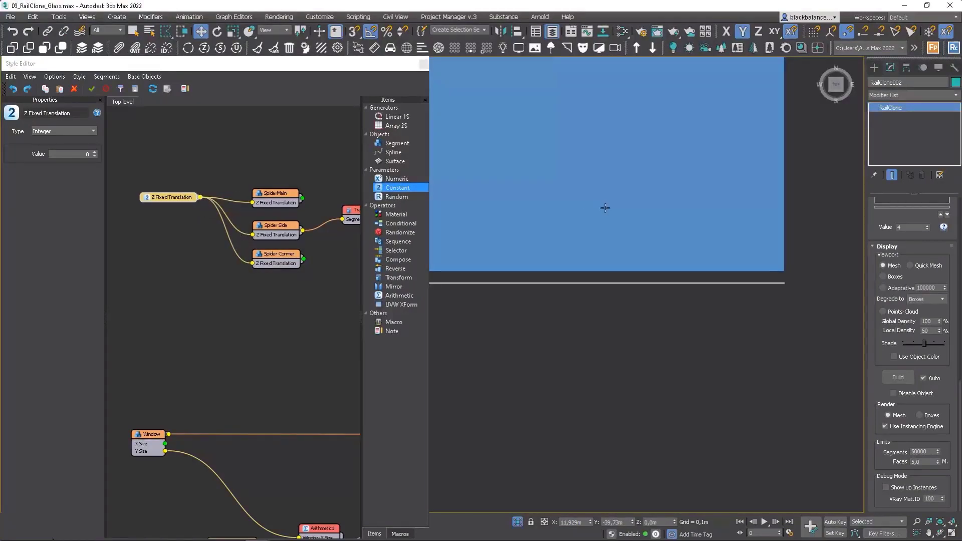
pyautogui.moveTo(625, 252); pyautogui.dragTo(727, 276, button='middle')
pyautogui.scroll(10, 727, 275)
pyautogui.moveTo(779, 246); pyautogui.dragTo(662, 245, button='middle')
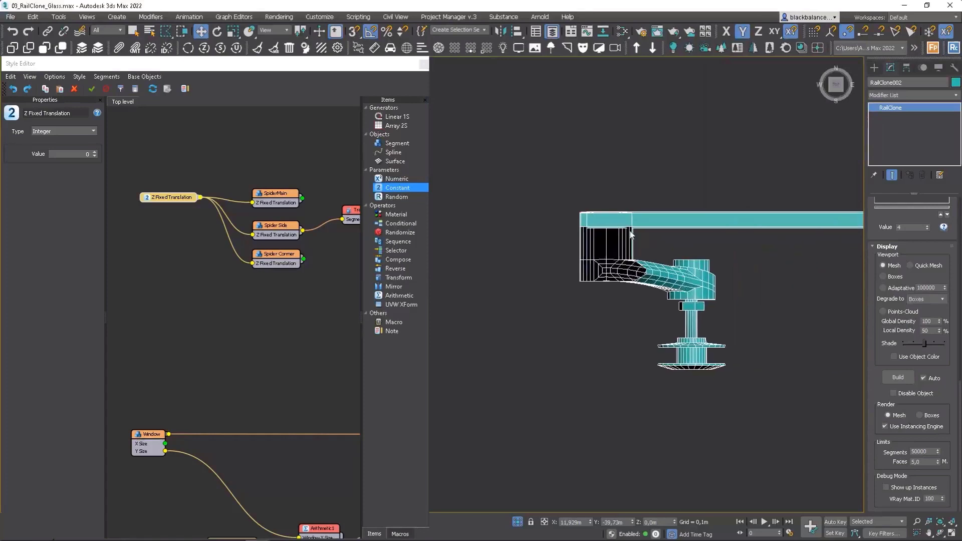
pyautogui.click(62, 131)
pyautogui.click(56, 149)
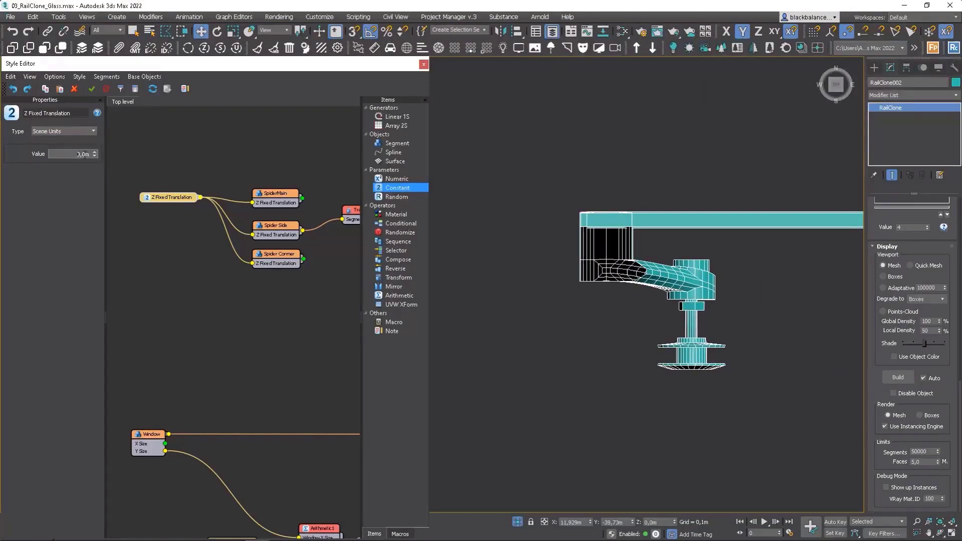
# Step: Set the Z Fixed Translation constant to -0.141 m to seat the fitting discs on the glass, trying -0.2 m and -0.14 m first
pyautogui.write('-0,1')
pyautogui.press('Return')
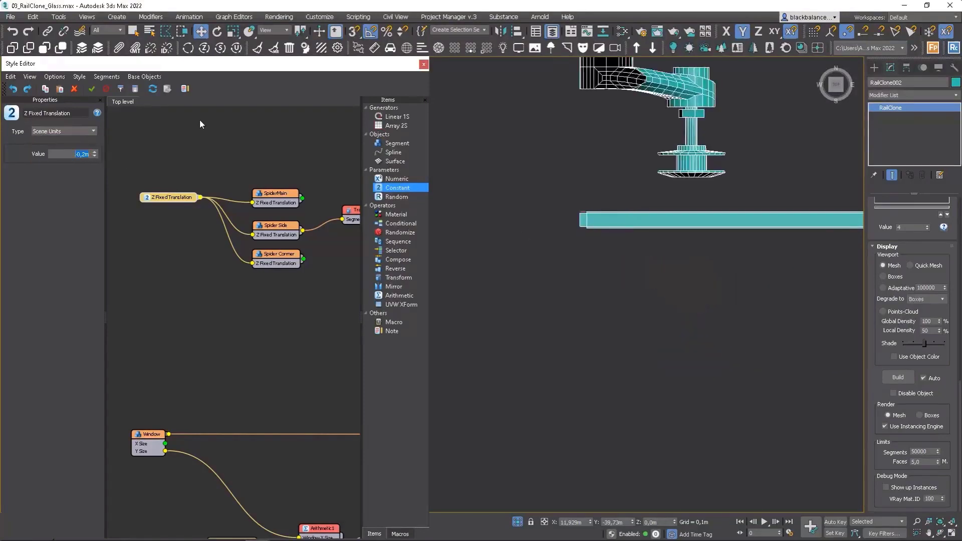
pyautogui.write('-')
pyautogui.write('0,05')
pyautogui.press('Return')
pyautogui.write('-0,14')
pyautogui.press('Return')
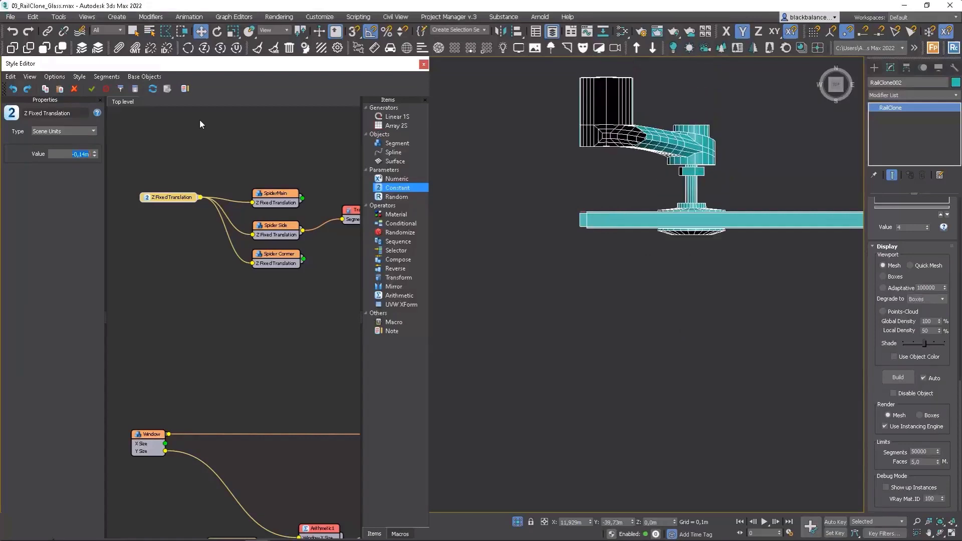
pyautogui.scroll(6, 724, 216)
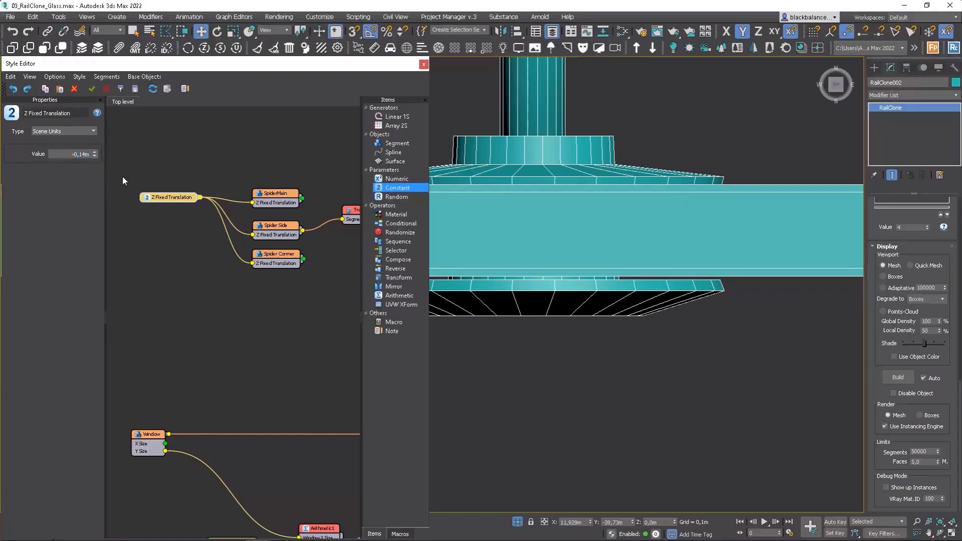
pyautogui.write('1')
pyautogui.press('Return')
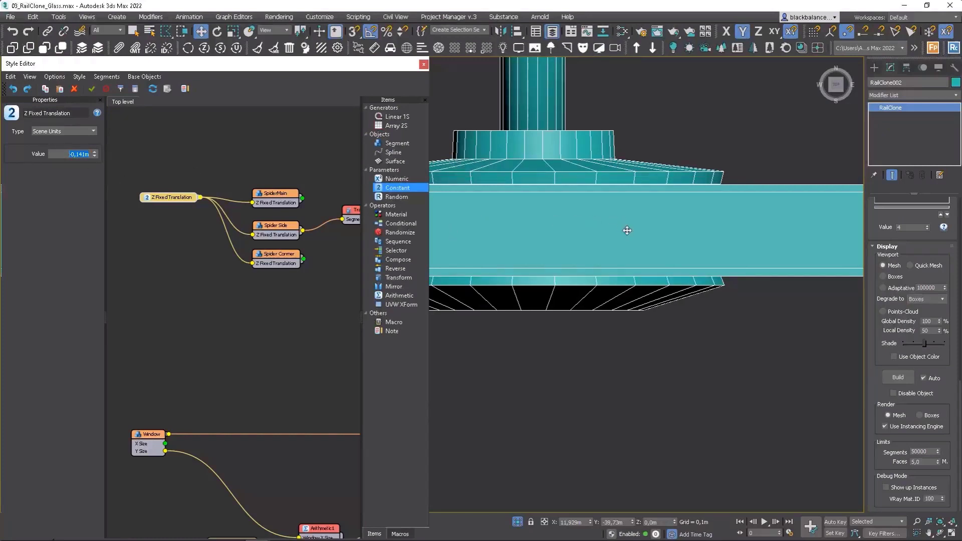
# Step: Add a Conditional operator between the spider nodes and the spider array, with its condition set to Y Counter equal to 1
pyautogui.scroll(-4, 627, 227)
pyautogui.scroll(-3, 649, 226)
pyautogui.moveTo(687, 211); pyautogui.dragTo(674, 236, button='middle')
pyautogui.press('f')
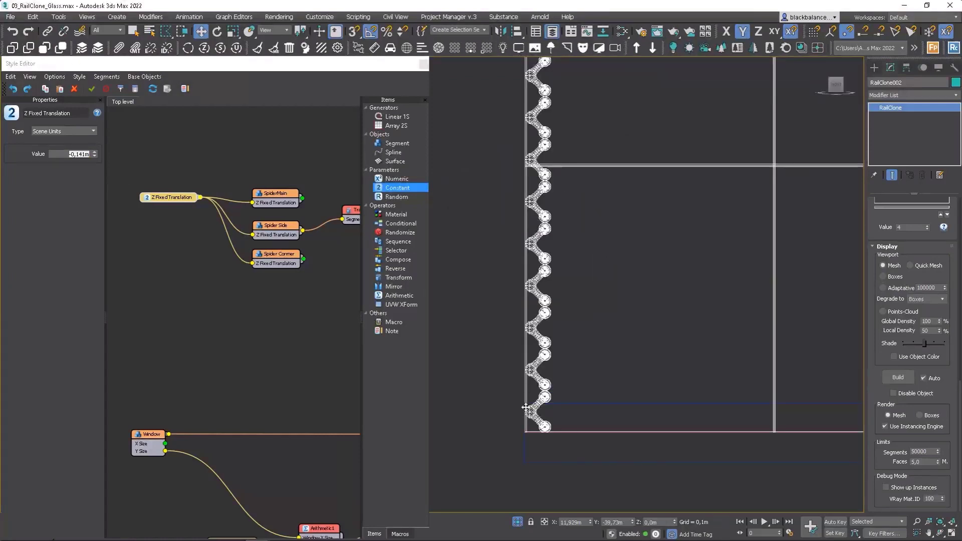
pyautogui.click(284, 264)
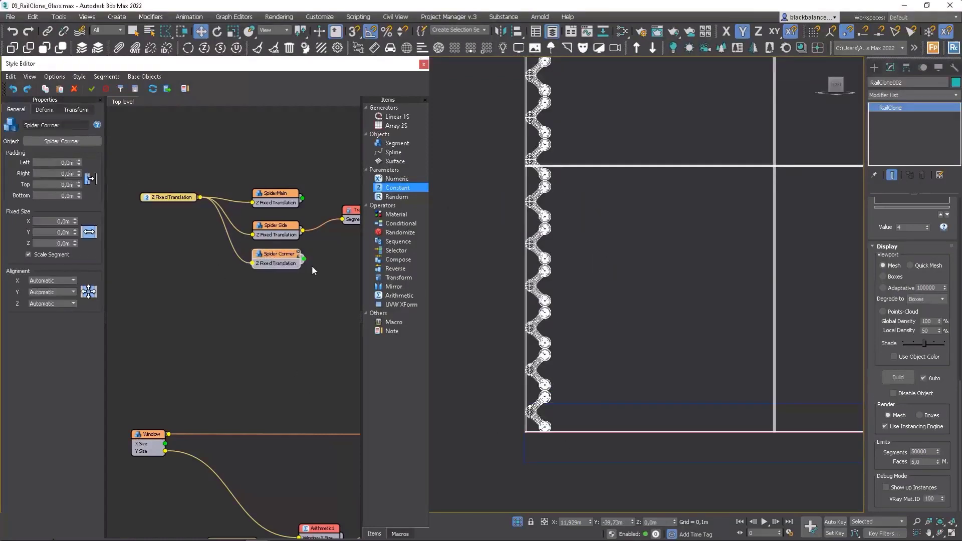
pyautogui.moveTo(317, 269); pyautogui.dragTo(171, 264, button='middle')
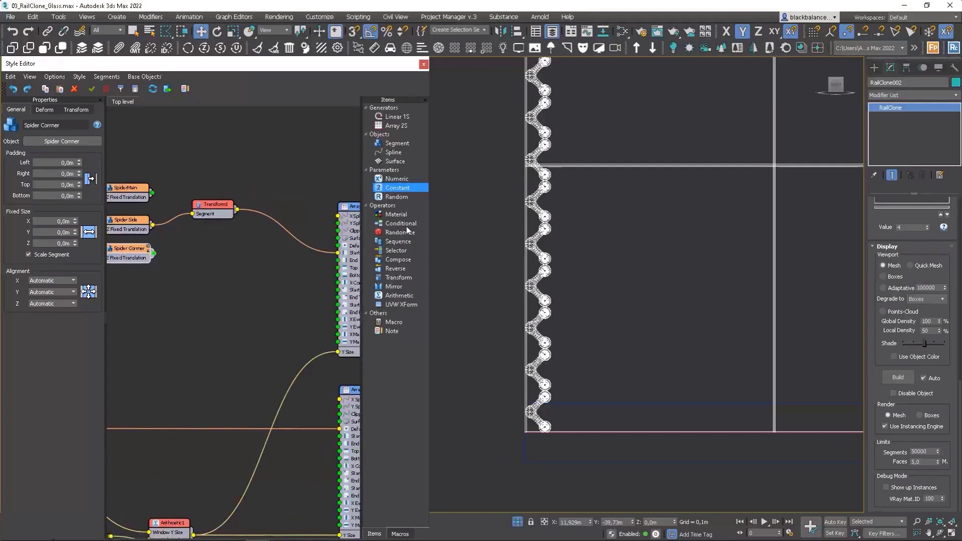
pyautogui.moveTo(404, 224); pyautogui.dragTo(244, 256)
pyautogui.moveTo(241, 230); pyautogui.dragTo(265, 233, button='middle')
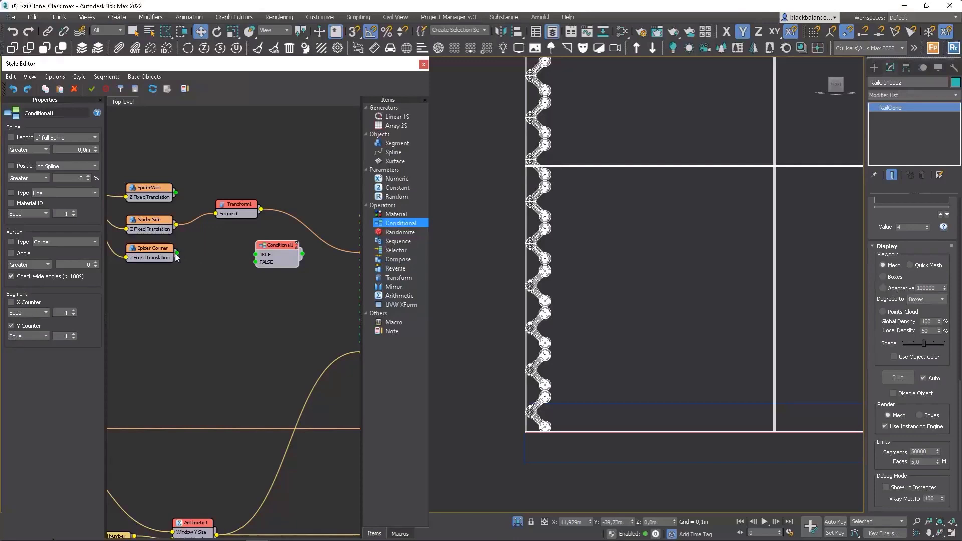
# Step: Wire Spider Corner to the Conditional's TRUE input, the Transform operator to FALSE, and the Conditional's output to the array's Start input
pyautogui.moveTo(177, 253); pyautogui.dragTo(256, 255)
pyautogui.moveTo(261, 209); pyautogui.dragTo(296, 247)
pyautogui.moveTo(315, 257); pyautogui.dragTo(284, 256, button='middle')
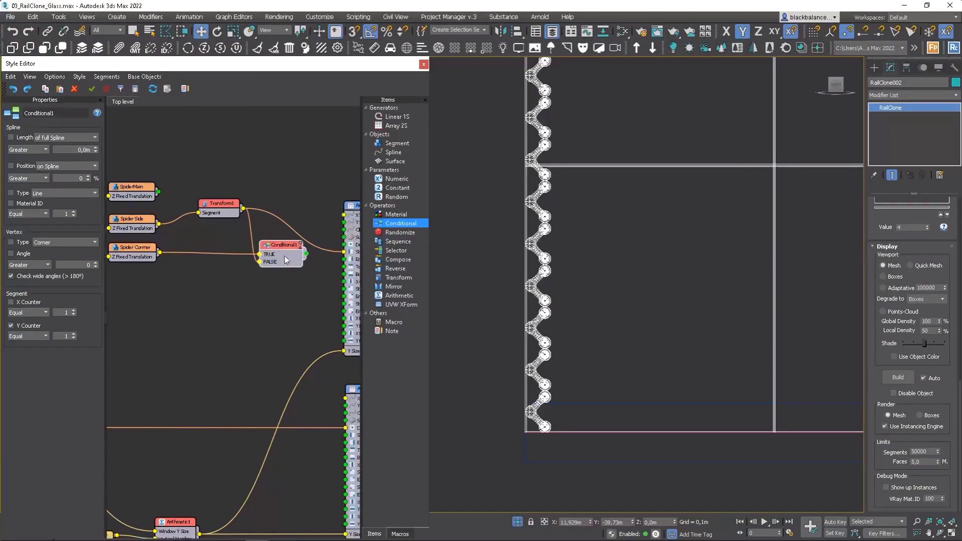
pyautogui.moveTo(307, 254); pyautogui.dragTo(345, 252)
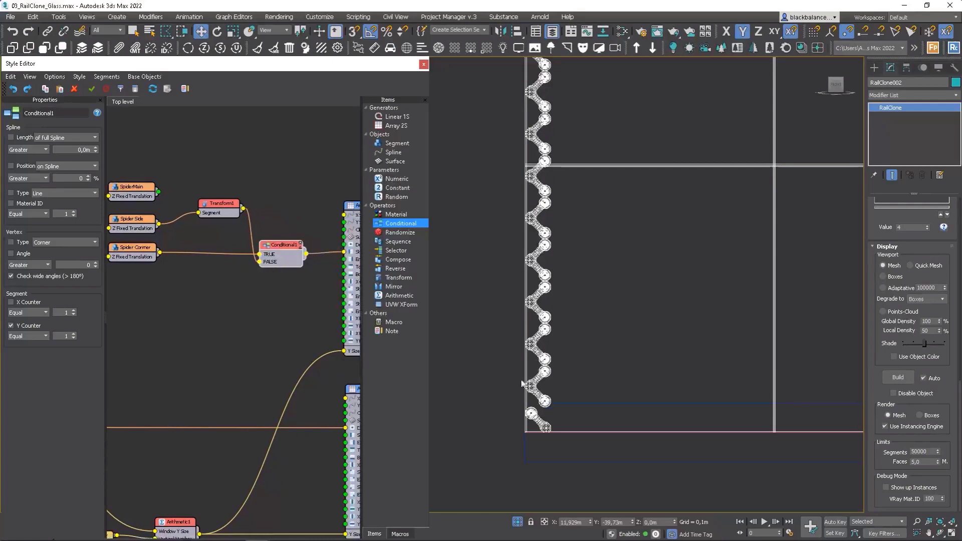
pyautogui.scroll(5, 501, 351)
pyautogui.scroll(-4, 523, 353)
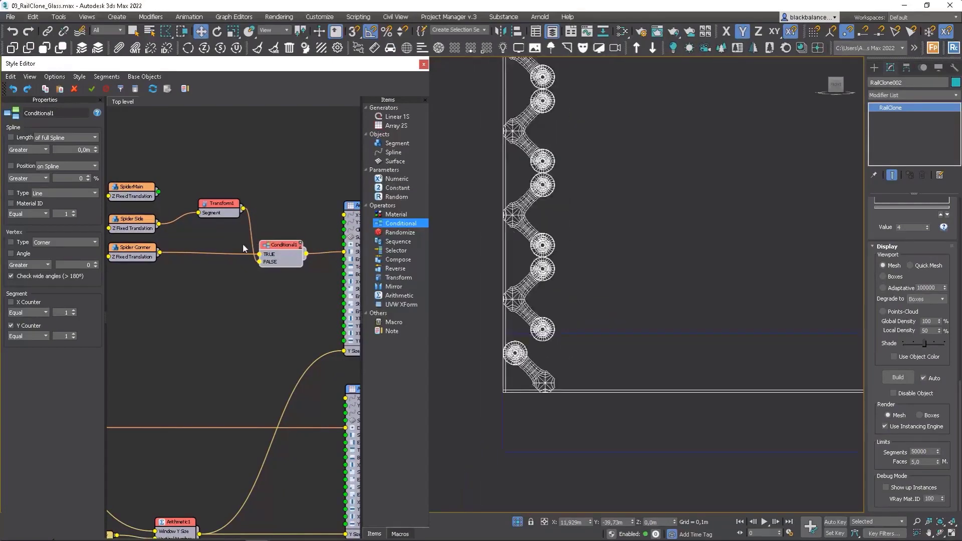
# Step: Connect Spider Side directly to the Conditional's FALSE input and delete the Transform operator
pyautogui.moveTo(238, 244); pyautogui.dragTo(283, 234, button='middle')
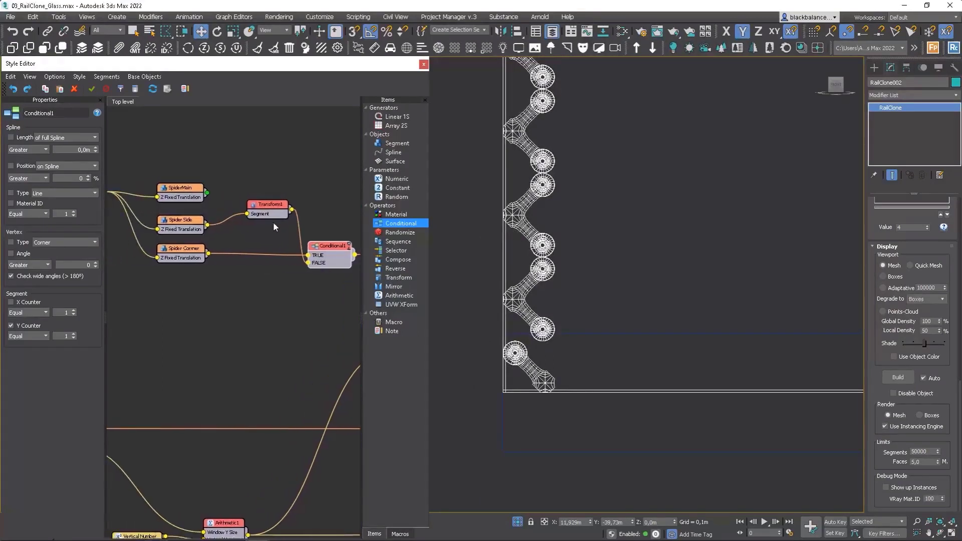
pyautogui.moveTo(275, 209); pyautogui.dragTo(241, 223)
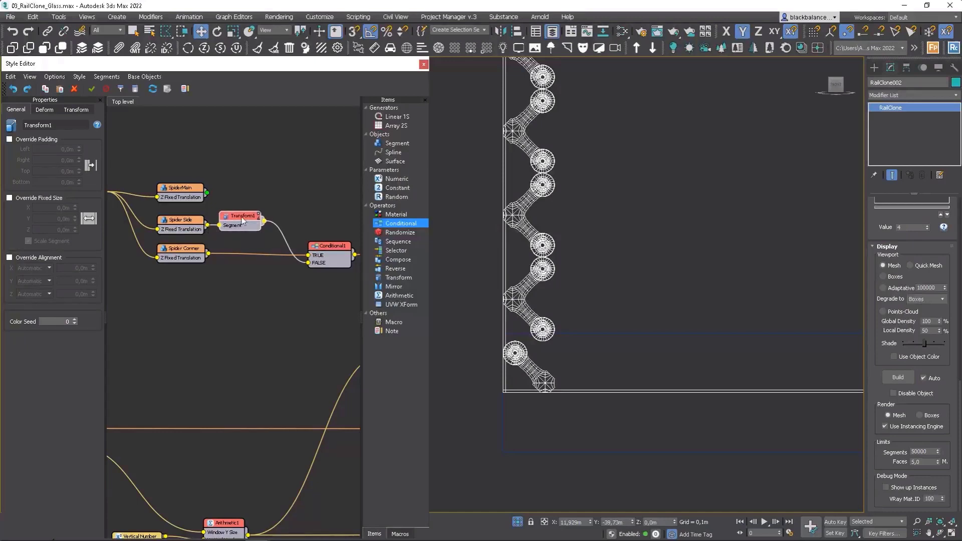
pyautogui.click(80, 110)
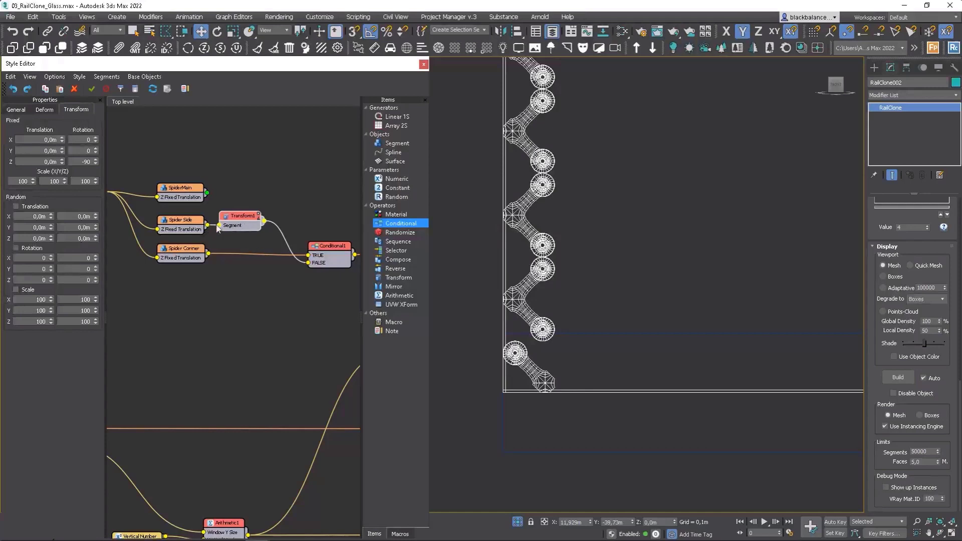
pyautogui.moveTo(221, 231); pyautogui.dragTo(308, 263)
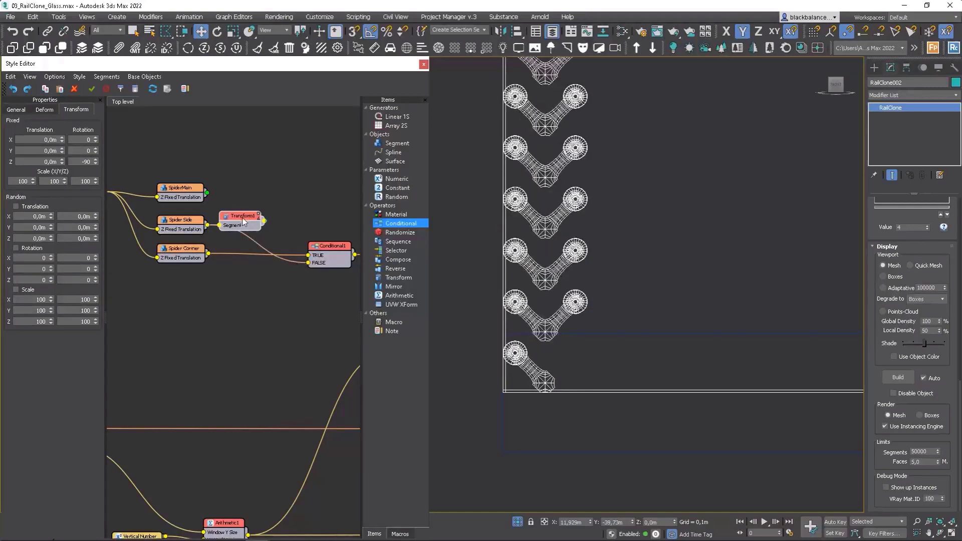
pyautogui.press('Delete')
# Step: Set the Spider Side segment's fixed Z rotation to -90
pyautogui.click(181, 220)
pyautogui.click(76, 109)
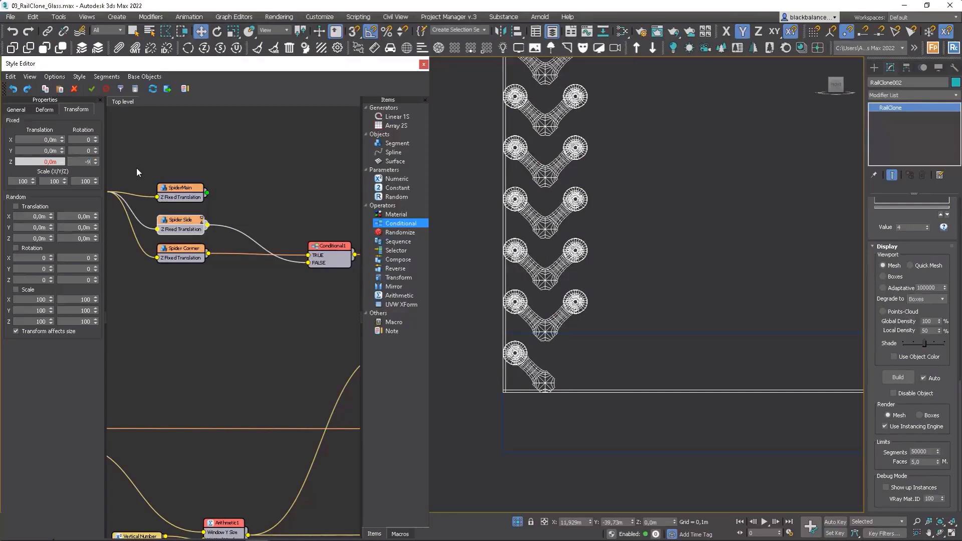
pyautogui.write('-90')
pyautogui.press('Return')
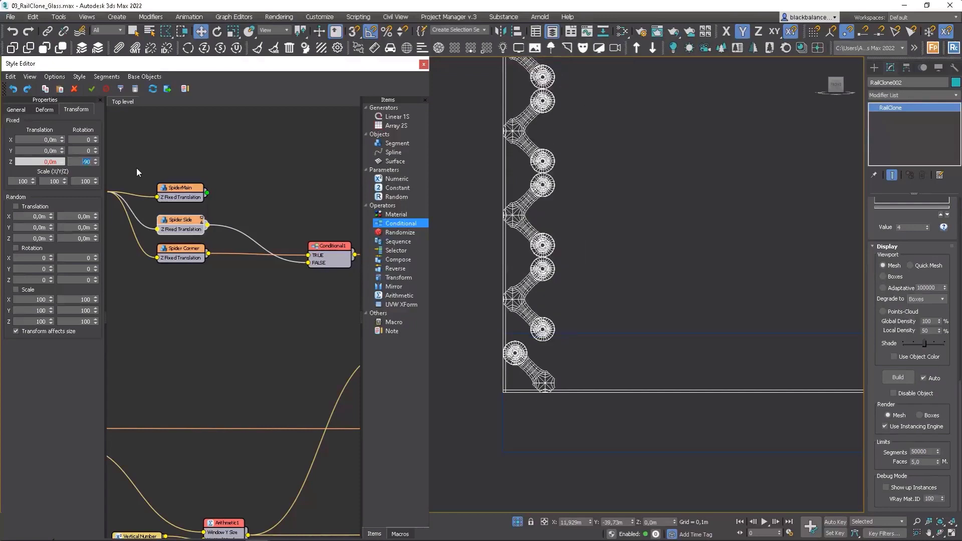
# Step: Set the Spider Corner segment's fixed Z rotation to -90, trying 90 first
pyautogui.click(185, 256)
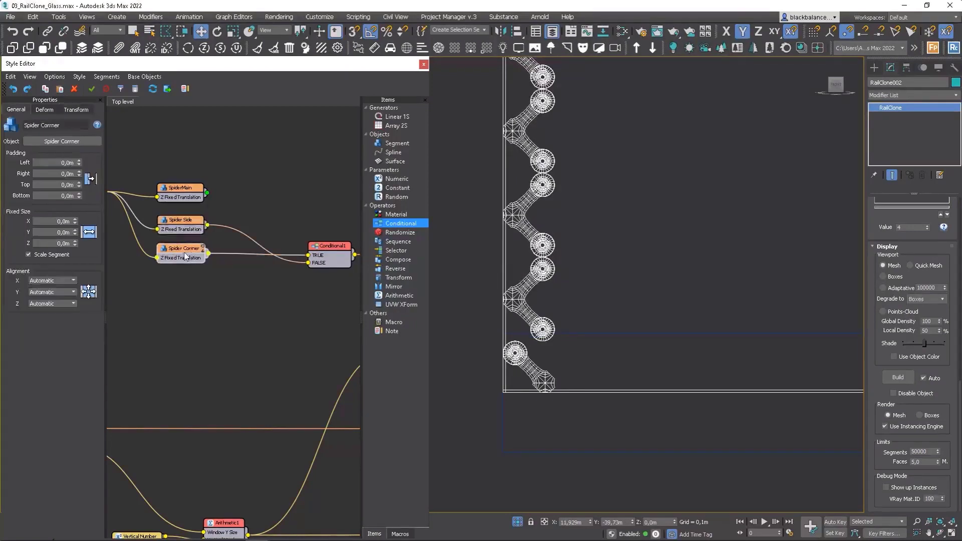
pyautogui.click(85, 111)
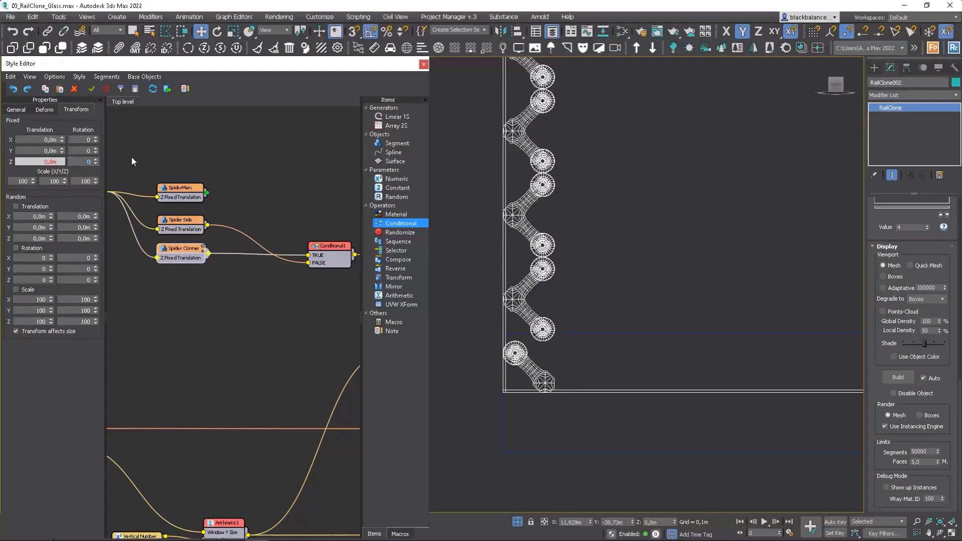
pyautogui.write('90')
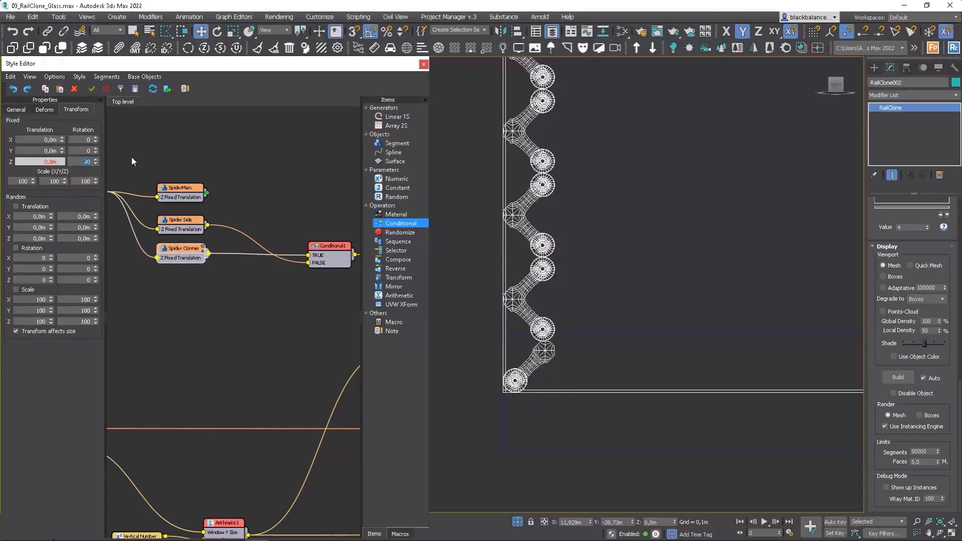
pyautogui.press('Home')
pyautogui.write('-')
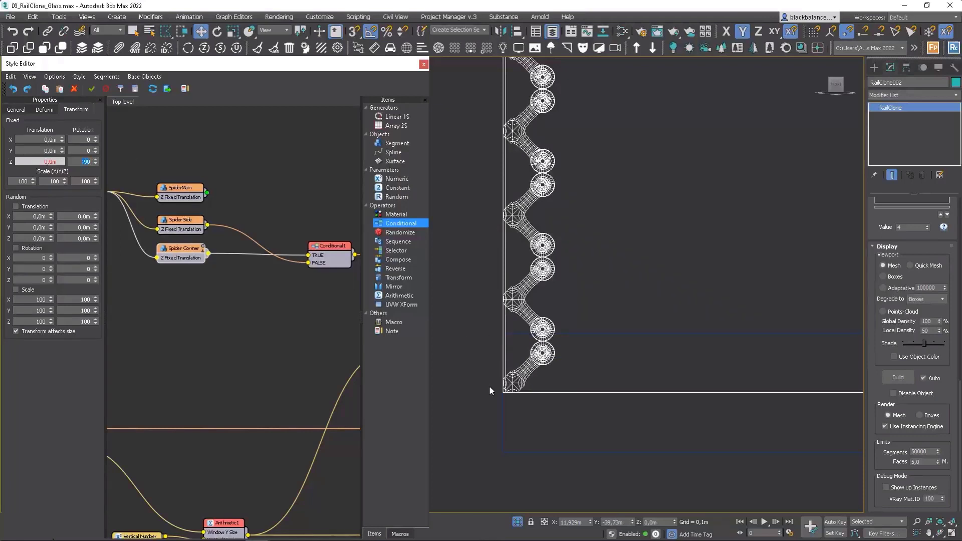
# Step: Add a new Transform operator fed by the Spider Side segment and place it beside that segment
pyautogui.click(547, 337)
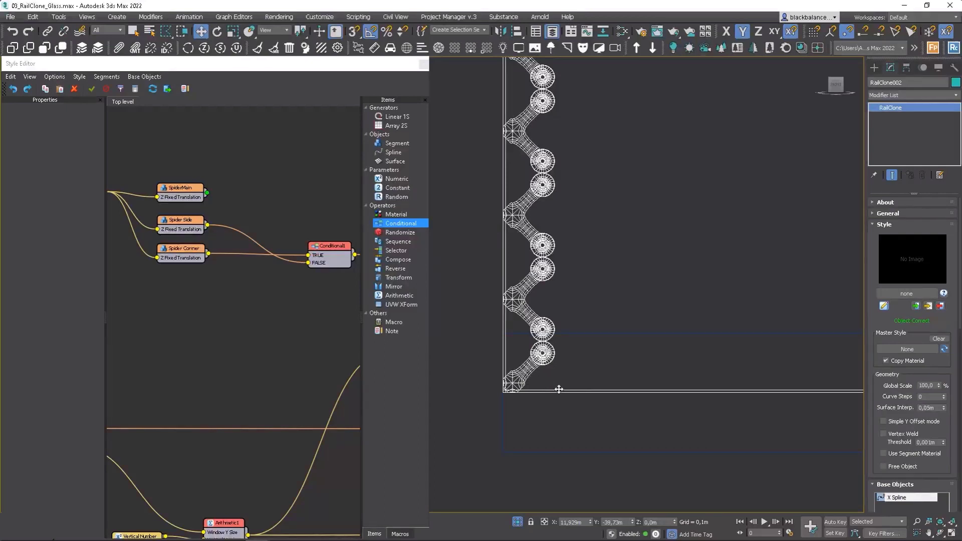
pyautogui.moveTo(560, 374); pyautogui.dragTo(563, 378, button='middle')
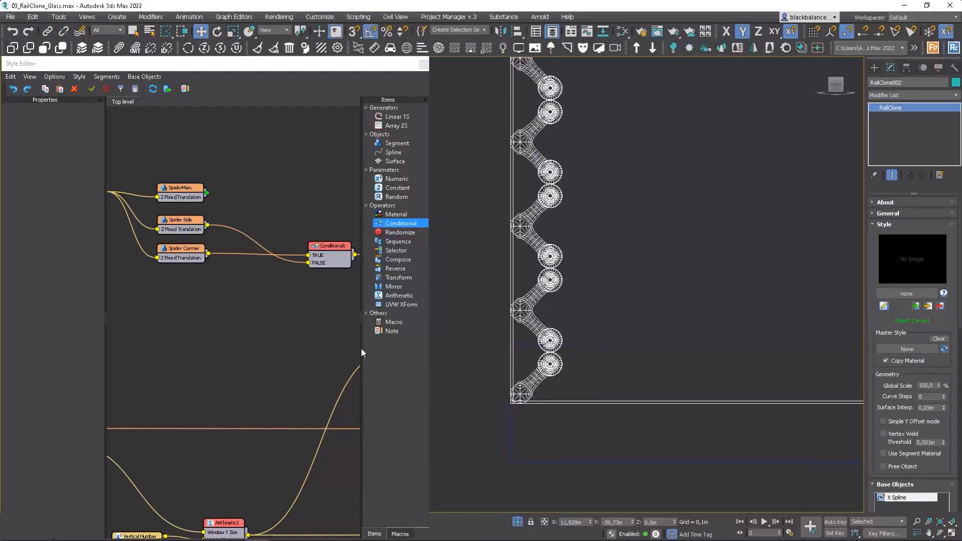
pyautogui.moveTo(397, 278); pyautogui.dragTo(258, 289)
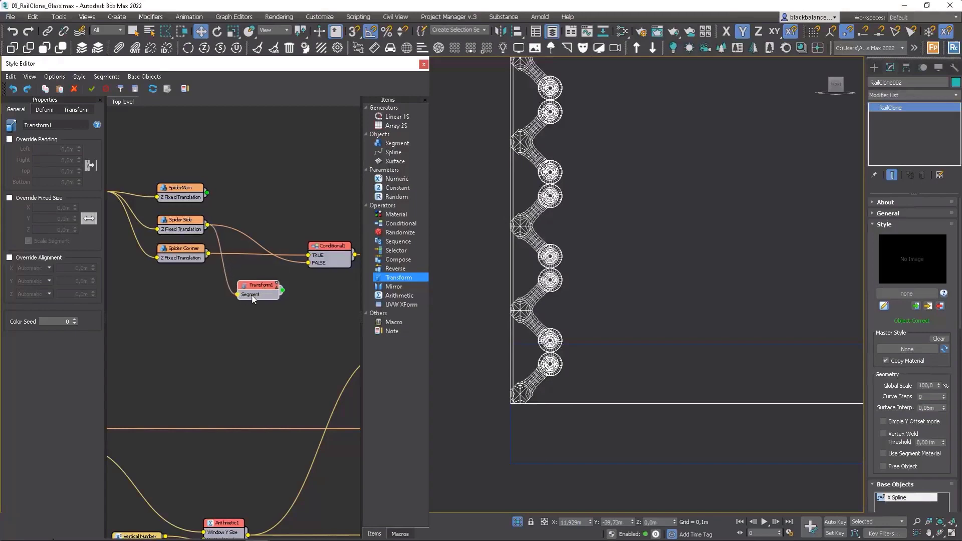
pyautogui.moveTo(256, 295); pyautogui.dragTo(261, 226)
# Step: Export the Top Padding parameter of the Transform operator fed by Spider Side
pyautogui.rightClick(264, 221)
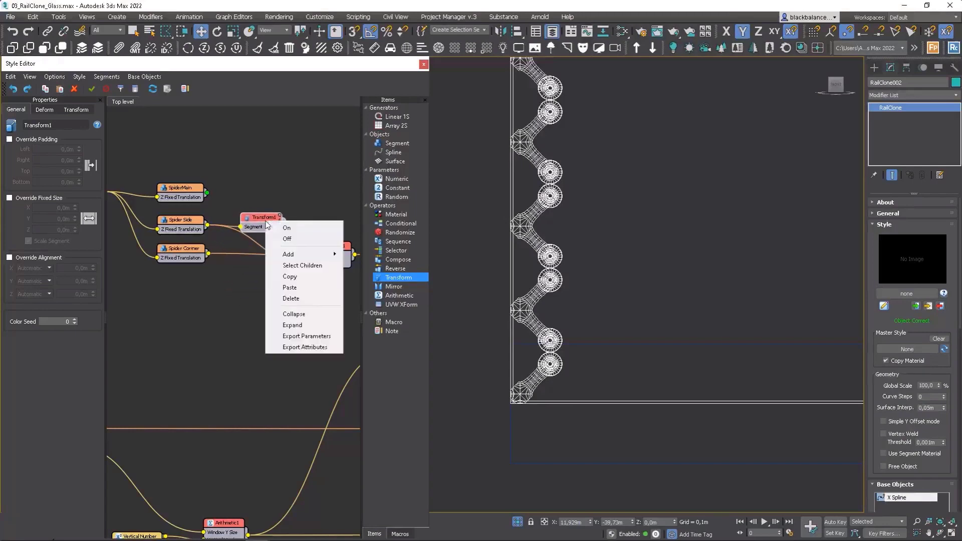
pyautogui.click(314, 333)
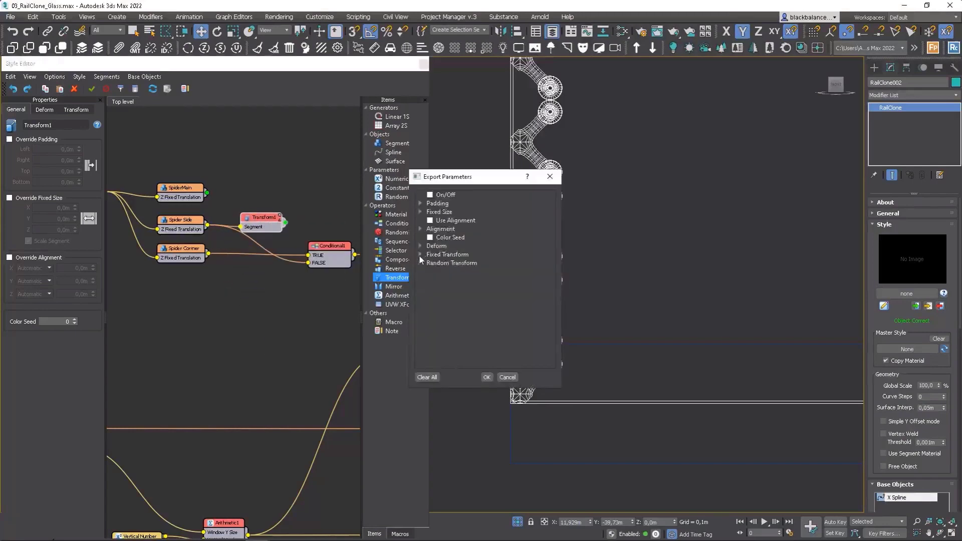
pyautogui.click(422, 205)
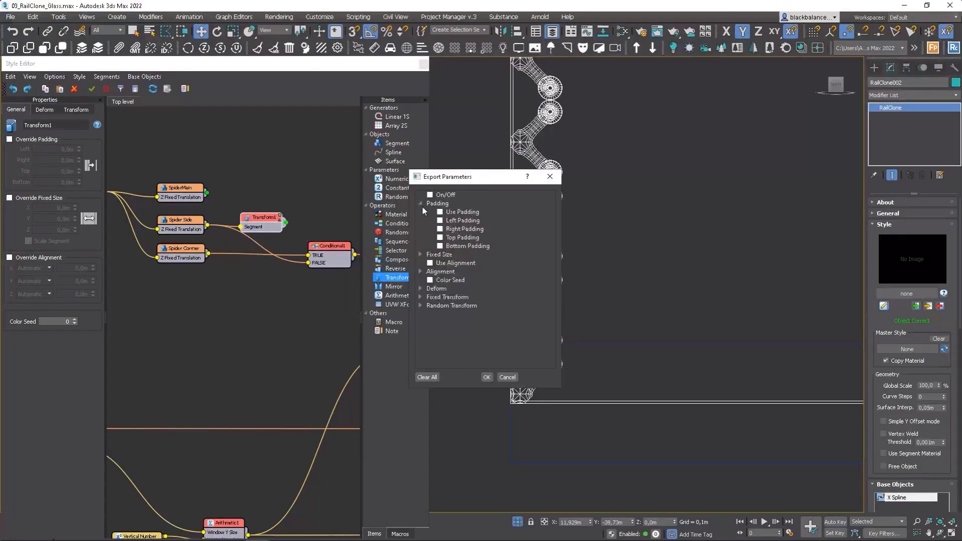
pyautogui.click(440, 238)
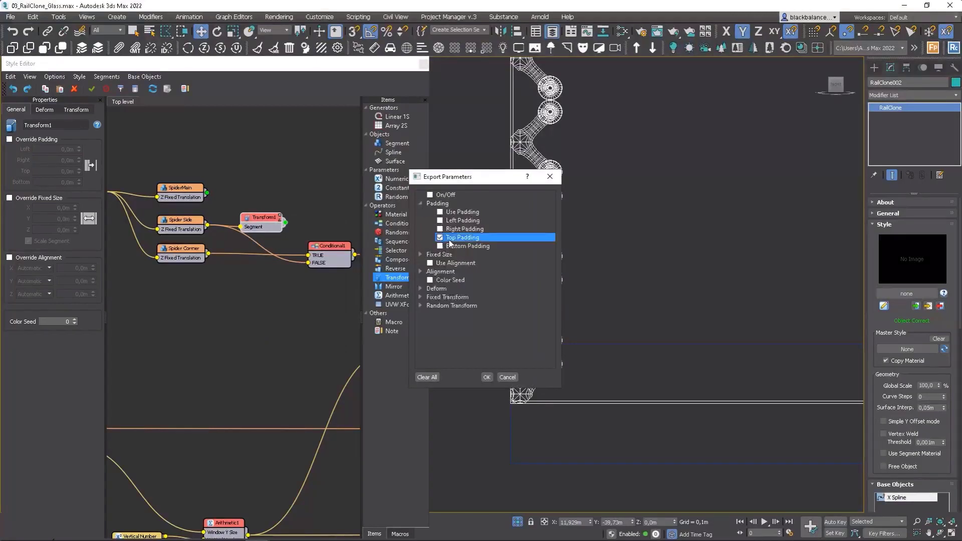
pyautogui.click(486, 377)
# Step: Duplicate the Transform operator and insert the copy between Spider Corner and the Conditional's TRUE input
pyautogui.moveTo(265, 229); pyautogui.dragTo(252, 280)
pyautogui.hotkey('ctrl', 'c')
pyautogui.hotkey('ctrl', 'v')
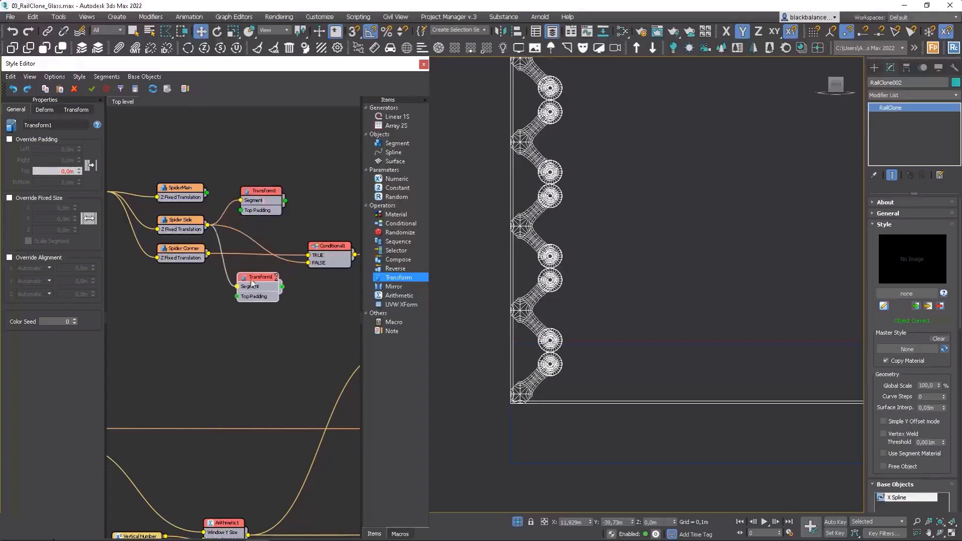
pyautogui.moveTo(209, 253); pyautogui.dragTo(304, 257)
pyautogui.moveTo(250, 295); pyautogui.dragTo(251, 273)
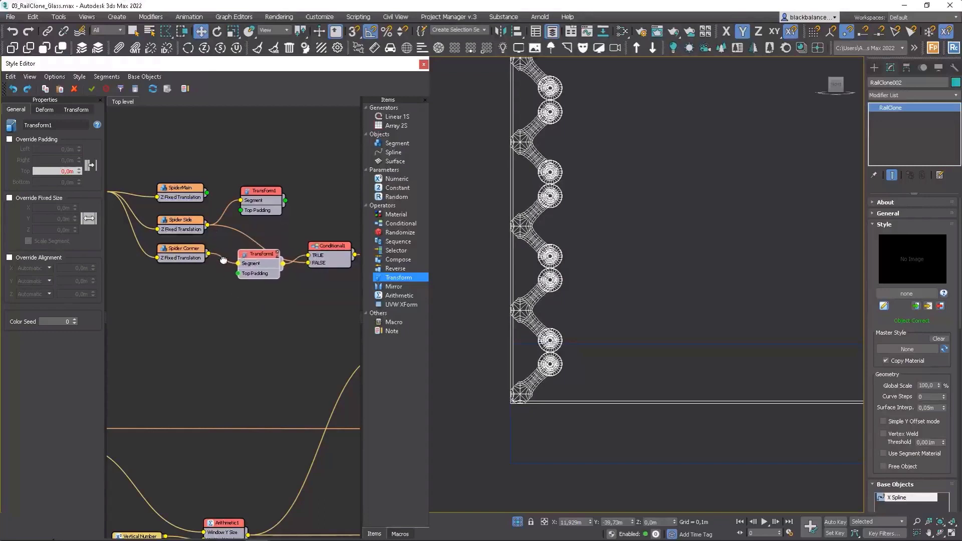
# Step: Rearrange the spider nodes and insert the remaining Transform between Spider Side and the Conditional's FALSE input
pyautogui.moveTo(223, 260); pyautogui.dragTo(241, 284, button='middle')
pyautogui.moveTo(214, 215); pyautogui.dragTo(213, 152)
pyautogui.moveTo(199, 279); pyautogui.dragTo(198, 221)
pyautogui.moveTo(278, 224); pyautogui.dragTo(255, 348)
pyautogui.moveTo(280, 286); pyautogui.dragTo(280, 220)
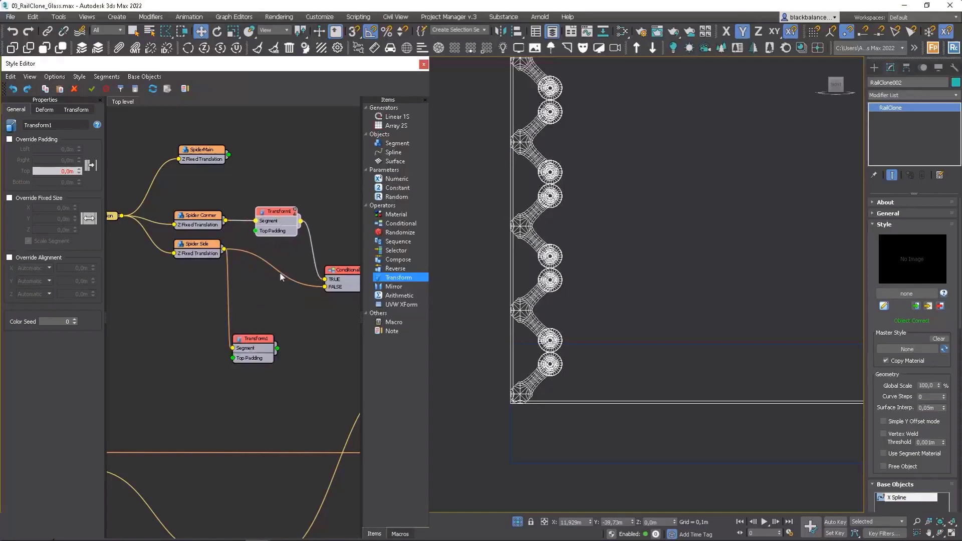
pyautogui.moveTo(260, 341); pyautogui.dragTo(282, 277)
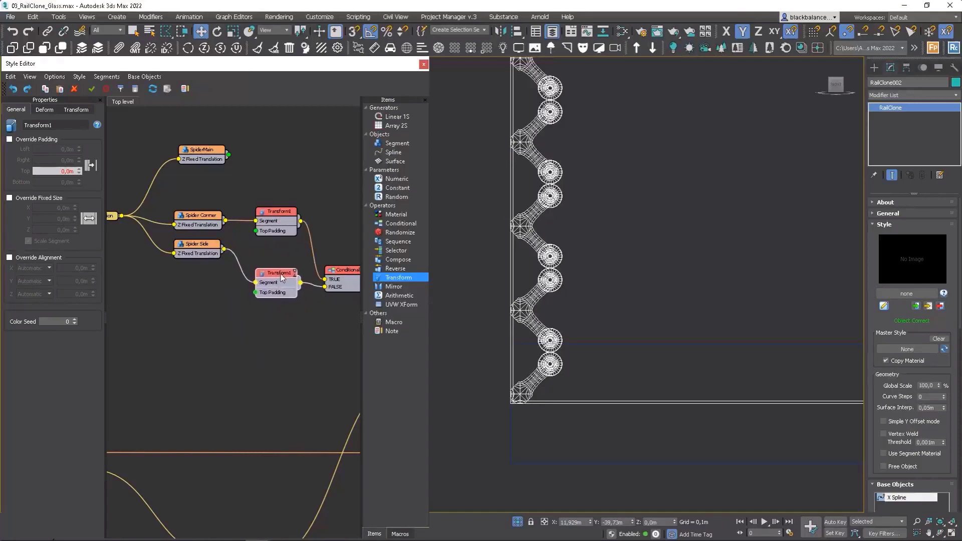
# Step: Feed the Window segment's Y Size into both Transforms' Top Padding inputs and enable Override Padding on the Spider Side Transform
pyautogui.scroll(-3, 284, 273)
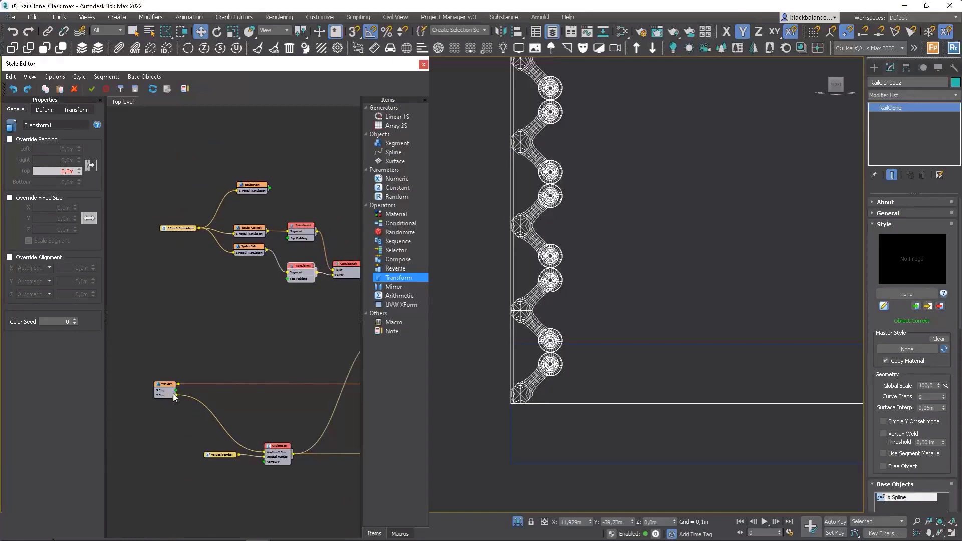
pyautogui.scroll(-4, 628, 205)
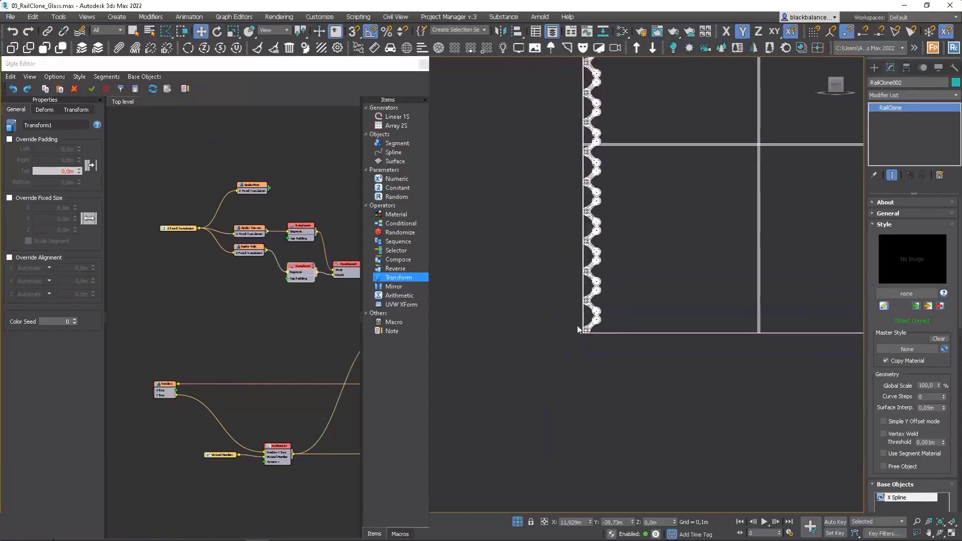
pyautogui.moveTo(177, 396); pyautogui.dragTo(289, 279)
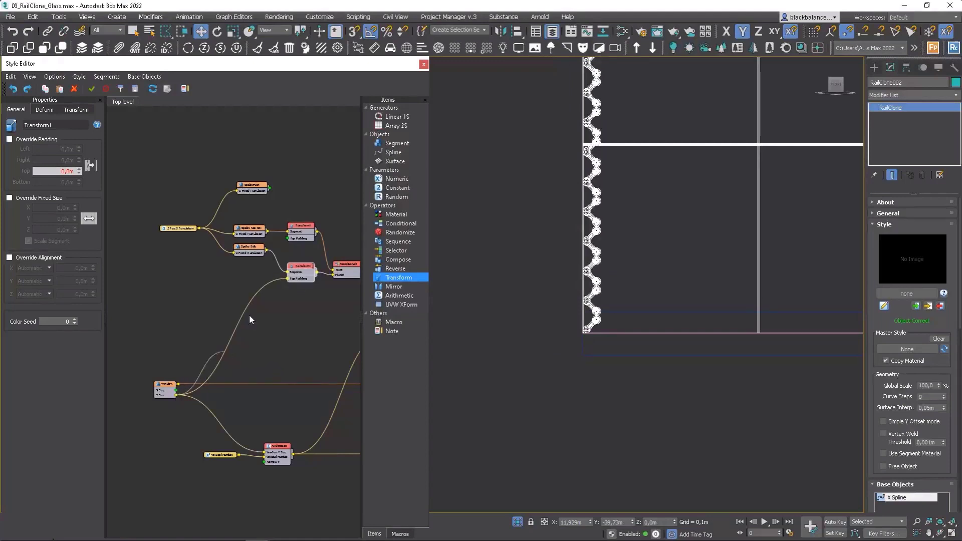
pyautogui.moveTo(250, 319); pyautogui.dragTo(288, 239)
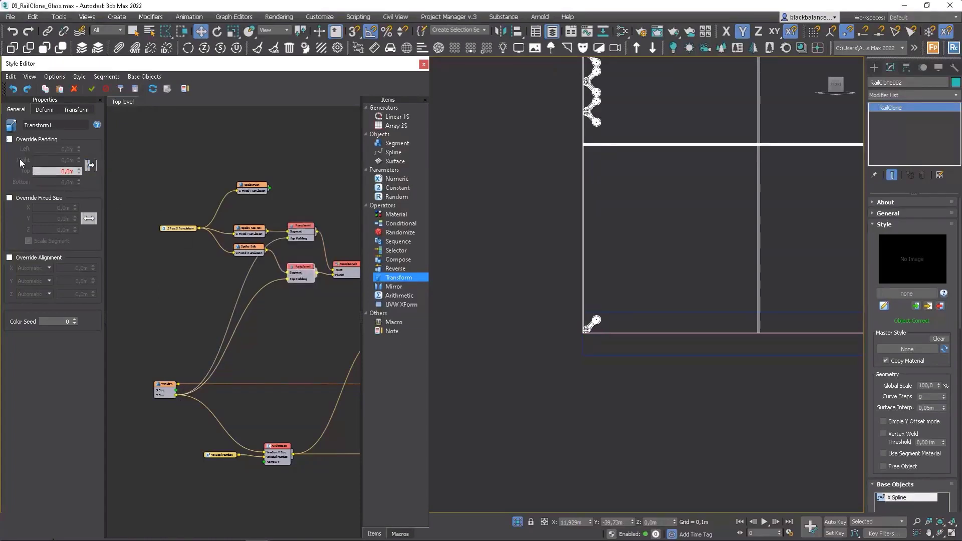
pyautogui.click(21, 142)
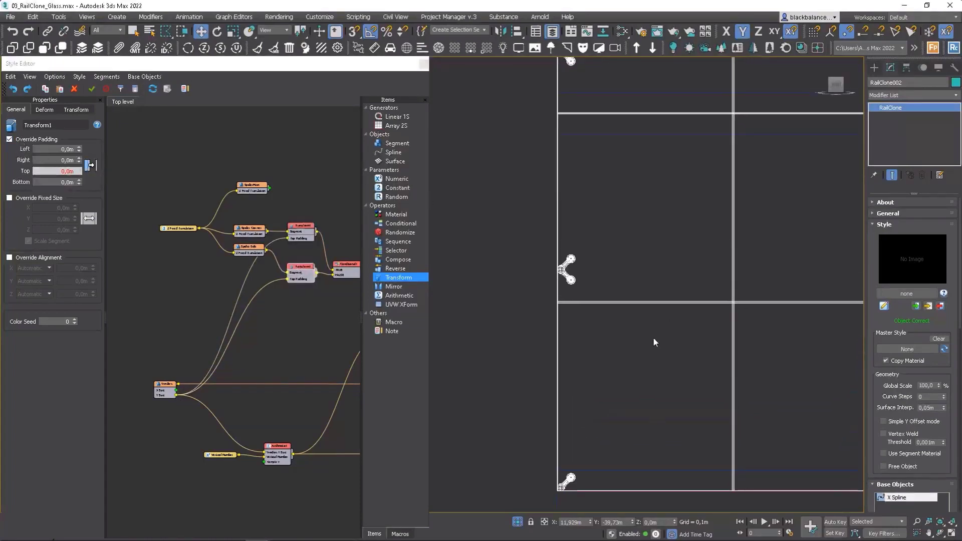
pyautogui.scroll(3, 313, 273)
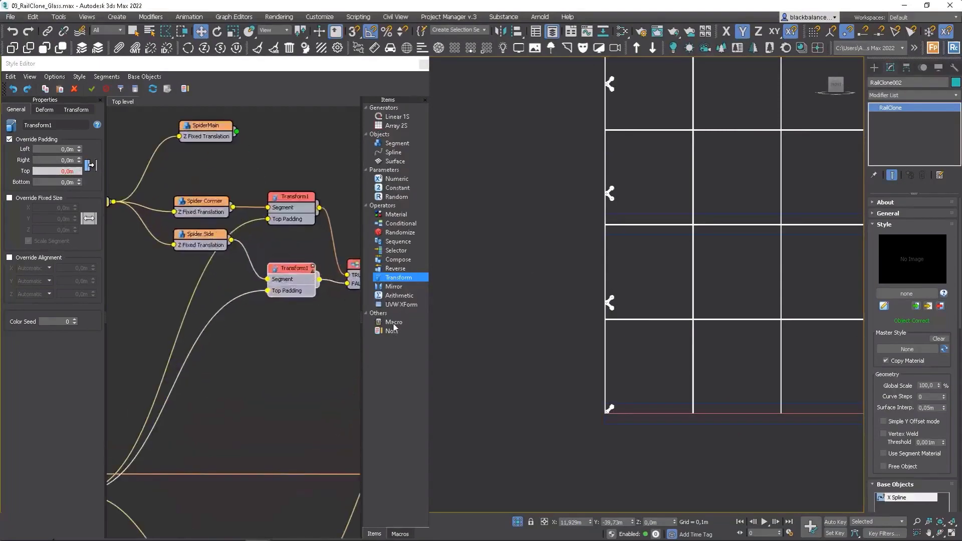
pyautogui.moveTo(398, 296); pyautogui.dragTo(249, 353)
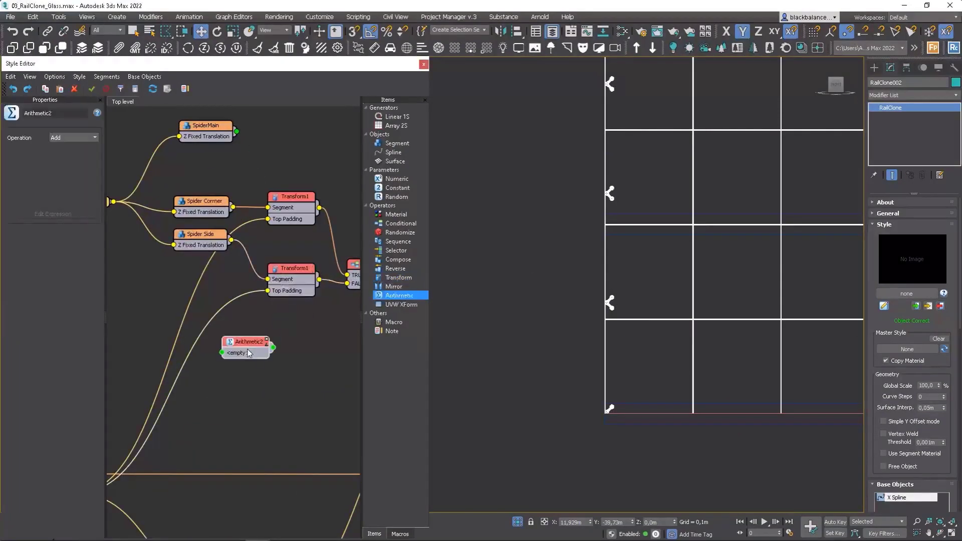
pyautogui.moveTo(269, 335); pyautogui.dragTo(302, 327, button='middle')
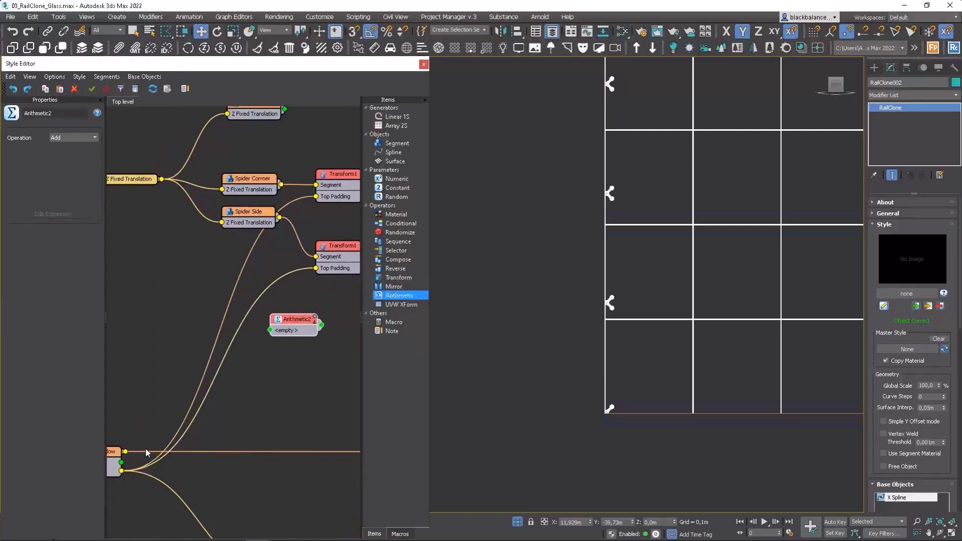
pyautogui.moveTo(121, 471); pyautogui.dragTo(270, 374)
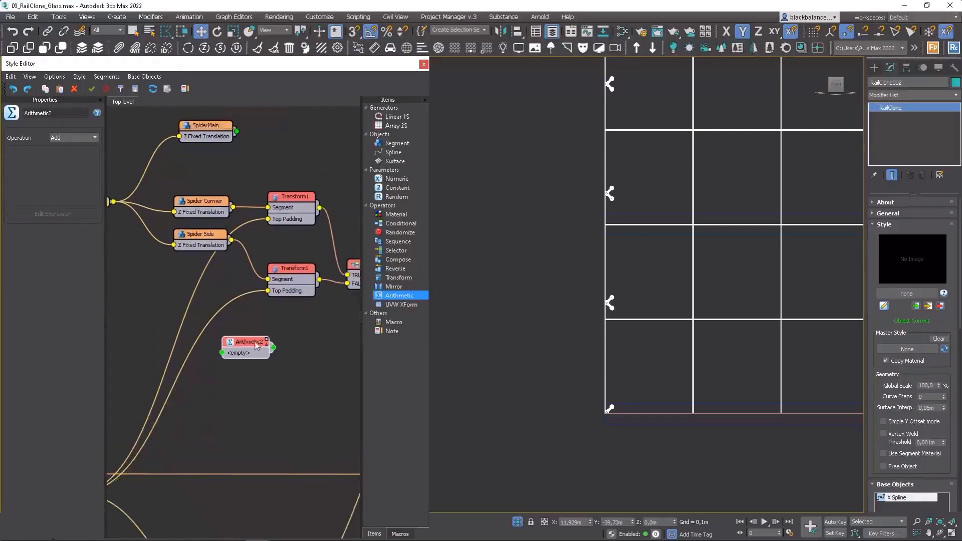
pyautogui.click(267, 339)
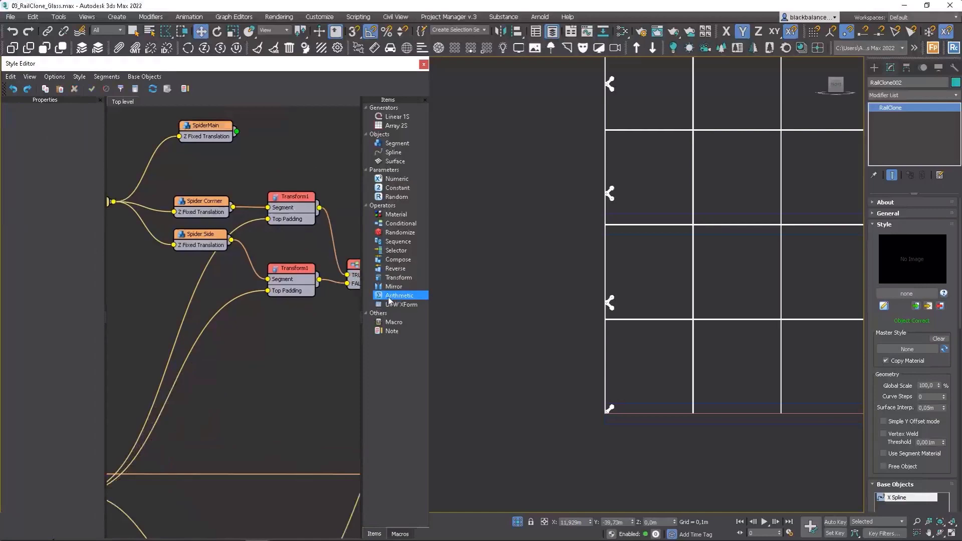
# Step: Insert an Arithmetic operator between Window Y Size and each Transform's Top Padding input, and align the two operators below Spider Side
pyautogui.moveTo(389, 301); pyautogui.dragTo(268, 292)
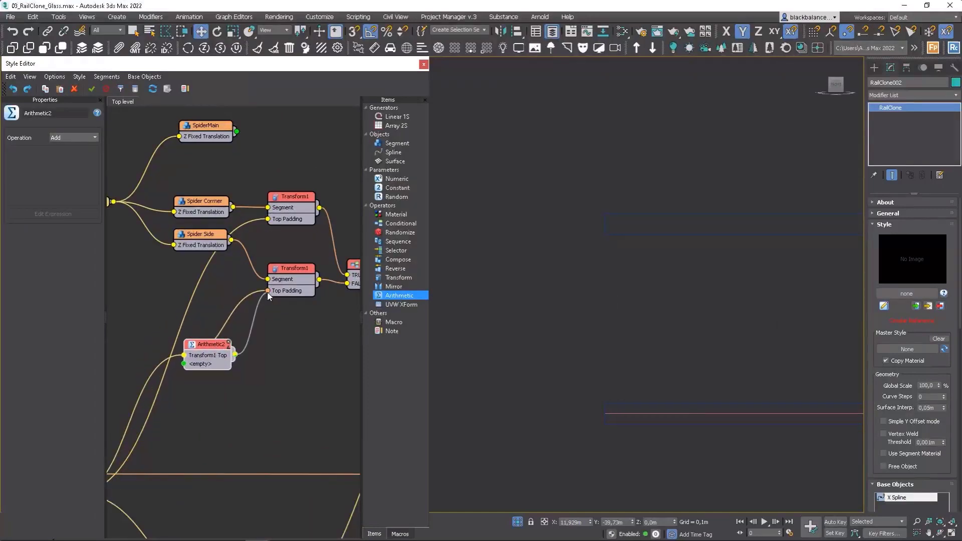
pyautogui.moveTo(223, 363); pyautogui.dragTo(232, 334)
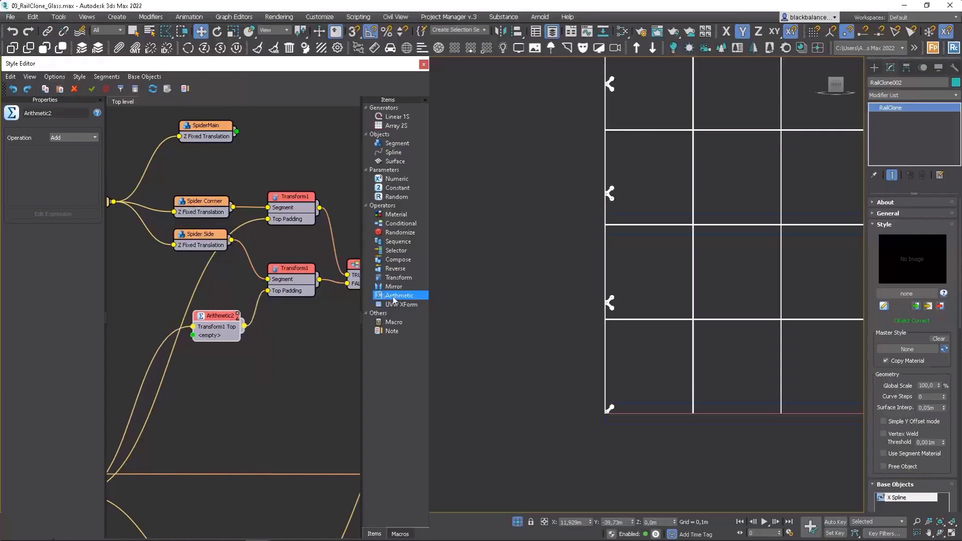
pyautogui.moveTo(394, 300); pyautogui.dragTo(268, 219)
pyautogui.moveTo(270, 236); pyautogui.dragTo(307, 213, button='middle')
pyautogui.moveTo(262, 295); pyautogui.dragTo(251, 290)
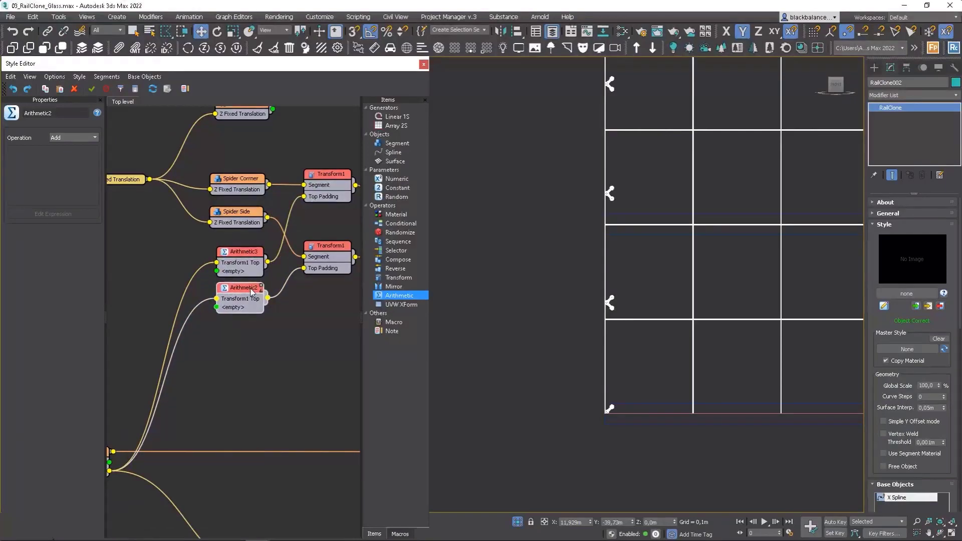
pyautogui.moveTo(252, 292); pyautogui.dragTo(289, 285, button='middle')
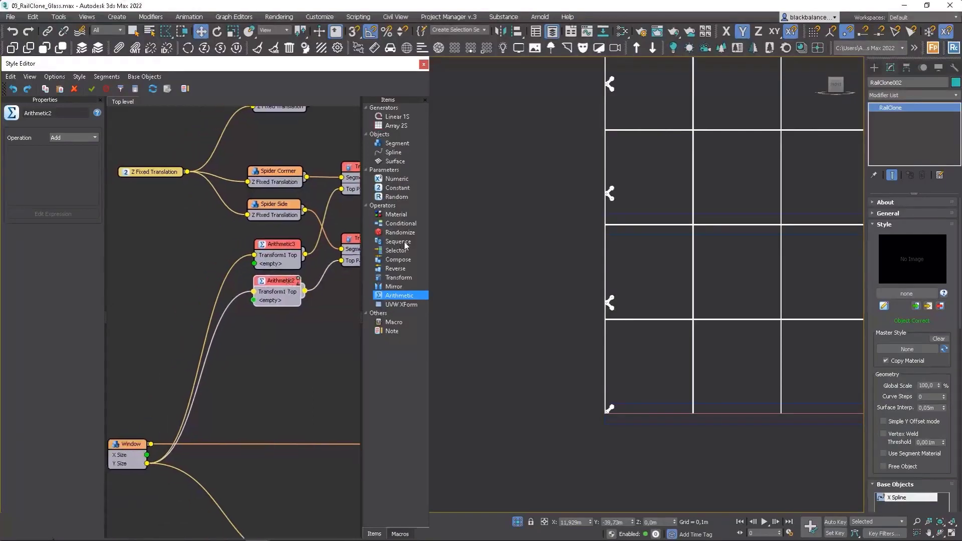
# Step: Add a Constant beside the Arithmetic operators and set the operation of both Arithmetic operators to Subtract
pyautogui.moveTo(394, 190); pyautogui.dragTo(203, 256)
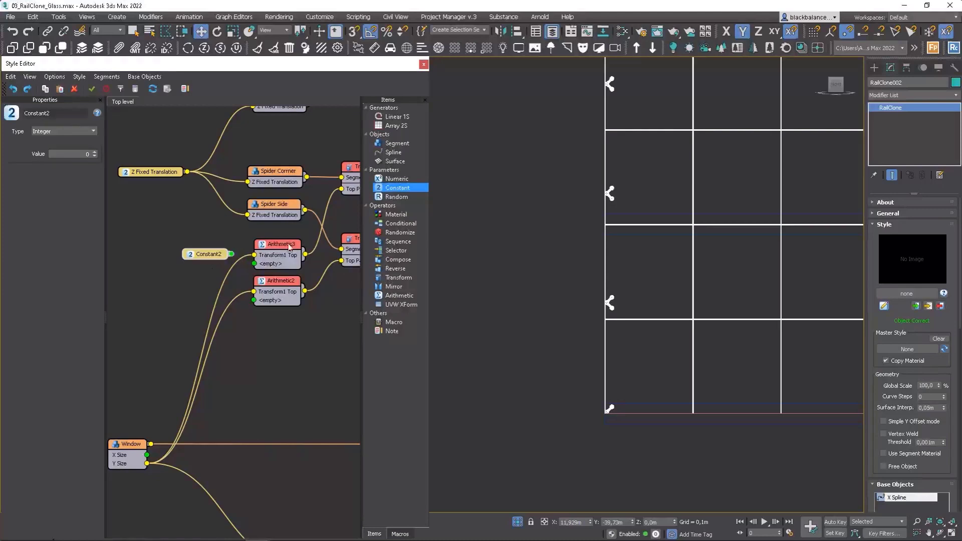
pyautogui.click(290, 246)
pyautogui.click(65, 141)
pyautogui.click(64, 151)
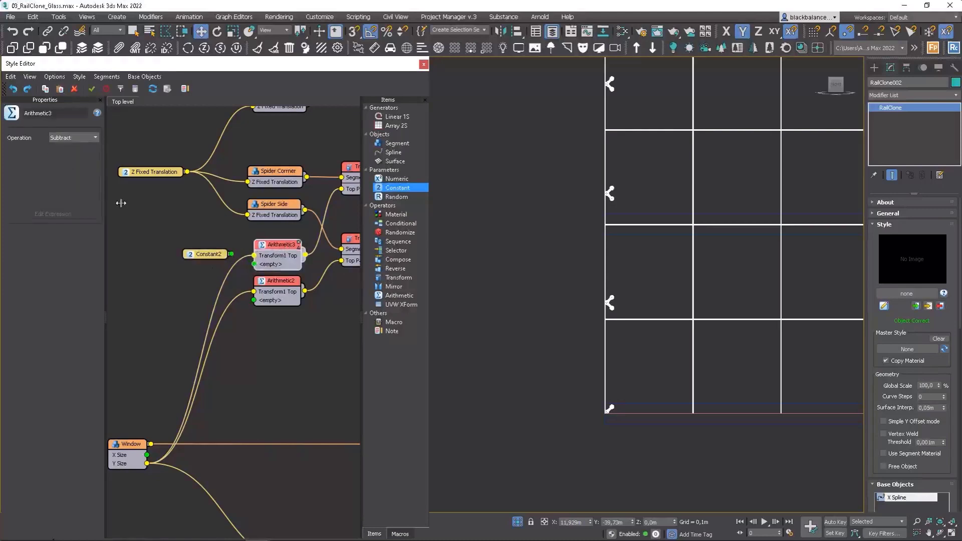
pyautogui.click(281, 280)
pyautogui.click(82, 141)
pyautogui.click(78, 154)
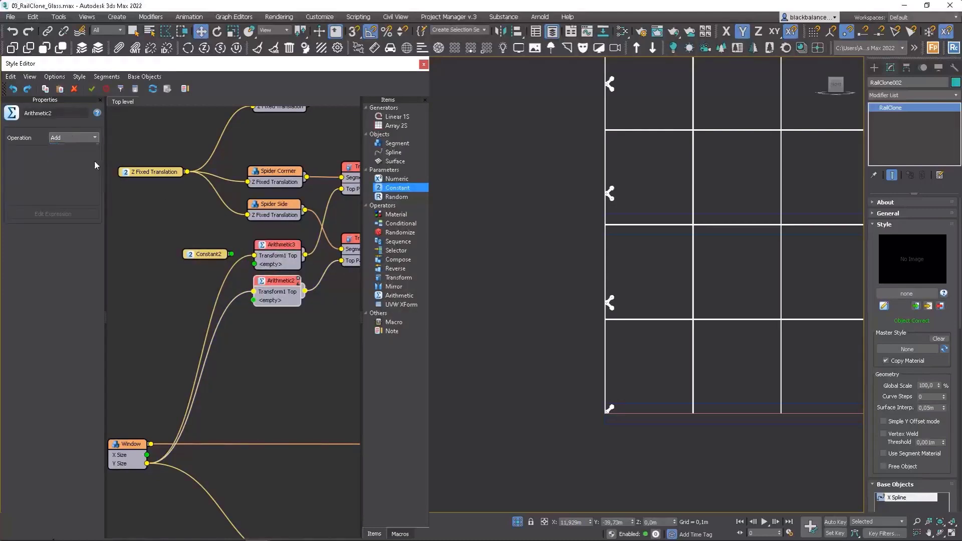
# Step: Set the new Constant's type to Scene Units, connect it to the upper Arithmetic's empty input, and tidy the nodes
pyautogui.scroll(2, 246, 255)
pyautogui.moveTo(210, 258); pyautogui.dragTo(176, 265)
pyautogui.click(56, 131)
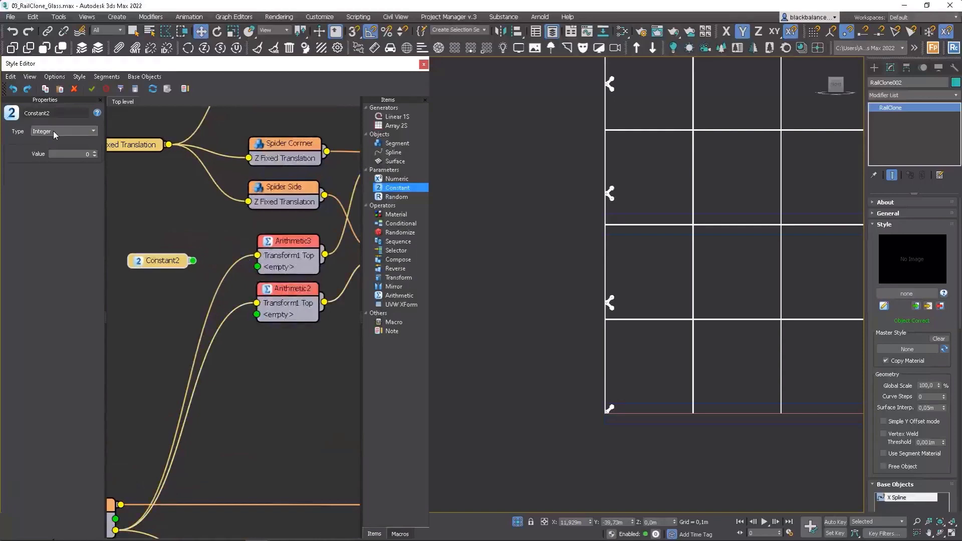
pyautogui.click(55, 145)
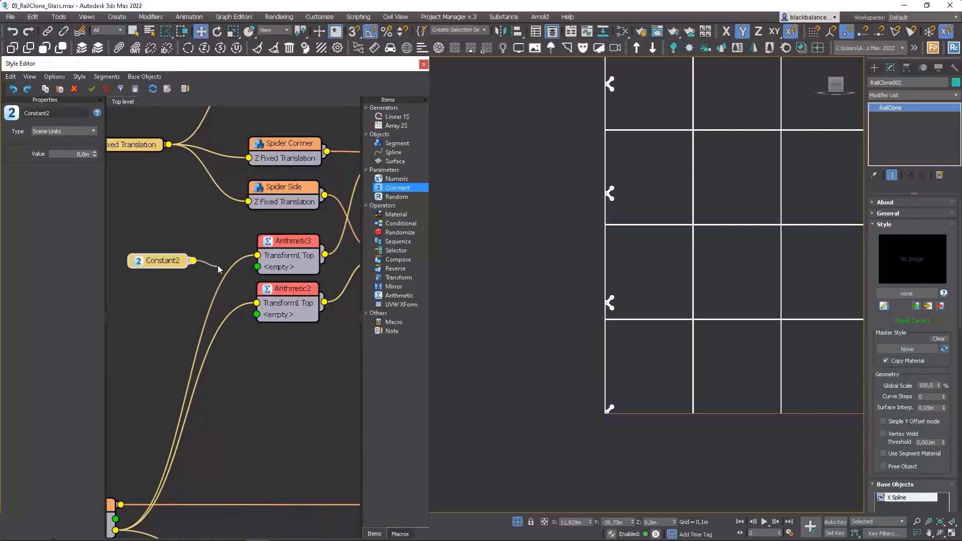
pyautogui.scroll(-2, 219, 242)
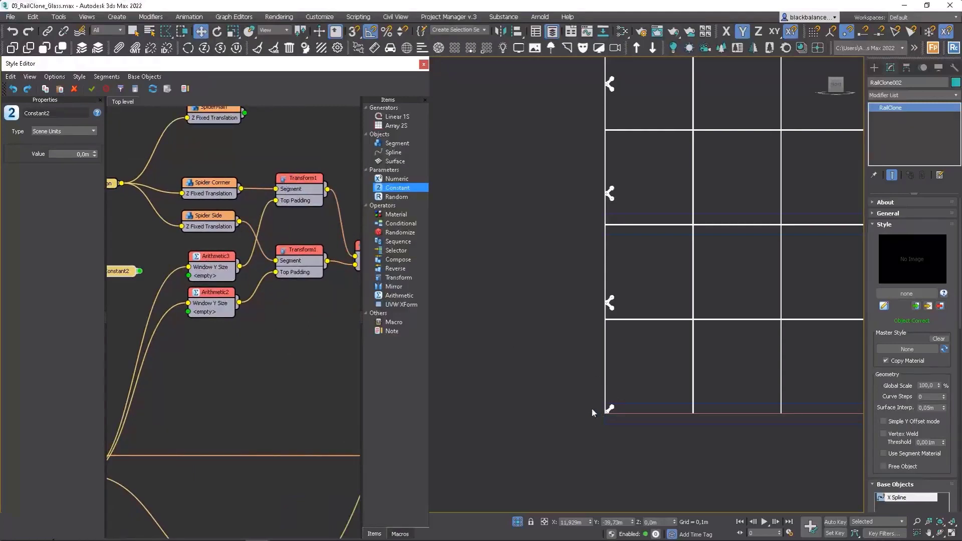
pyautogui.moveTo(164, 269); pyautogui.dragTo(188, 276)
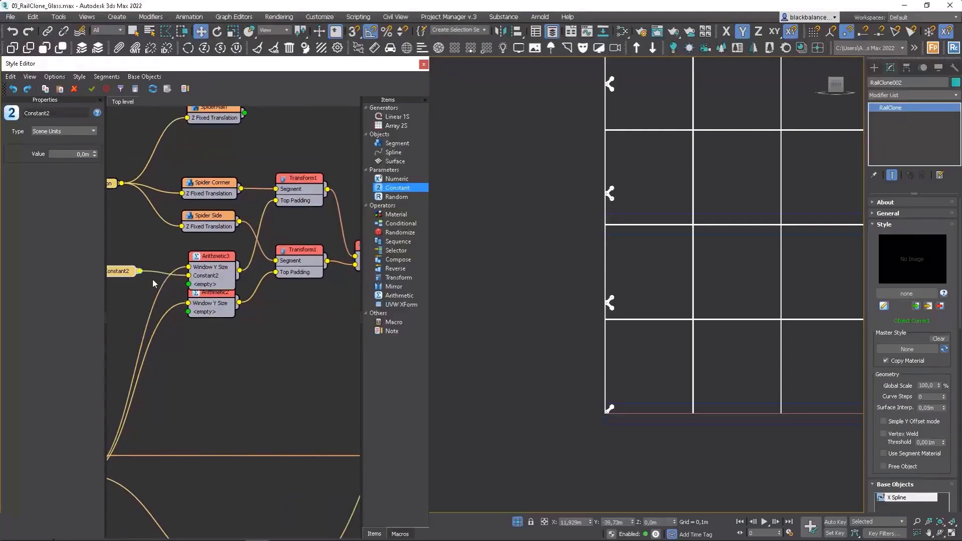
pyautogui.moveTo(153, 280); pyautogui.dragTo(223, 279, button='middle')
pyautogui.click(291, 266)
pyautogui.moveTo(274, 255); pyautogui.dragTo(274, 248)
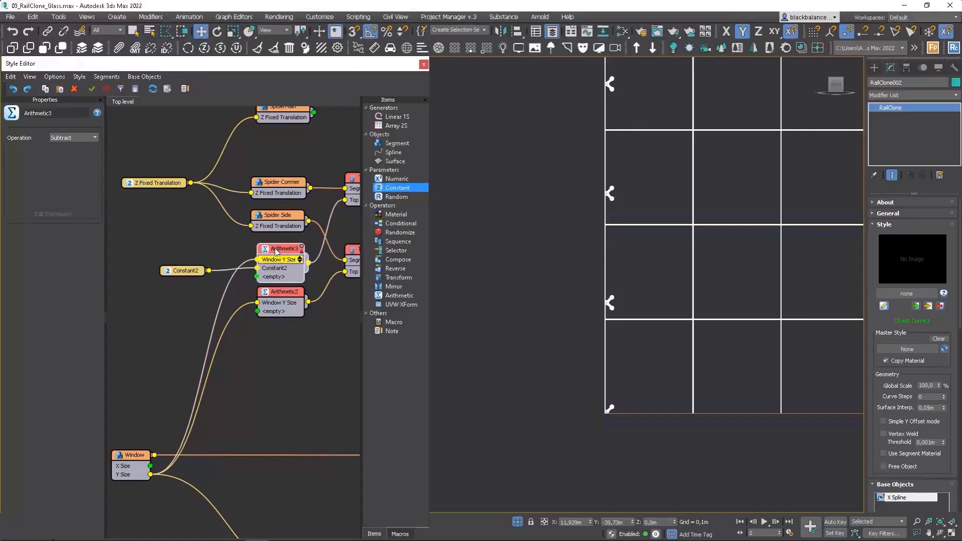
pyautogui.moveTo(189, 270); pyautogui.dragTo(198, 267)
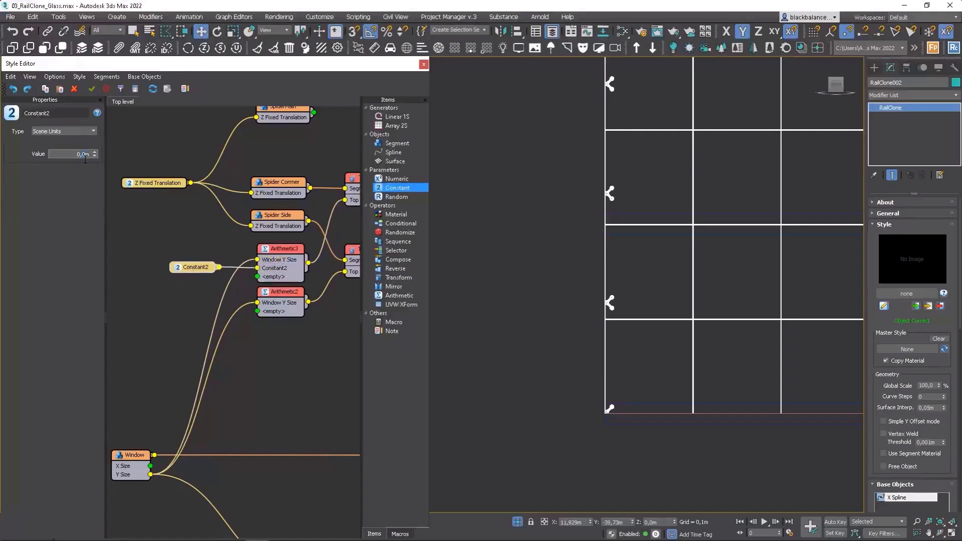
# Step: Set the Constant's value to 0.275 m, trying 0.2 m and 0.3 m first, to centre the side spiders on the glass joints
pyautogui.press('Return')
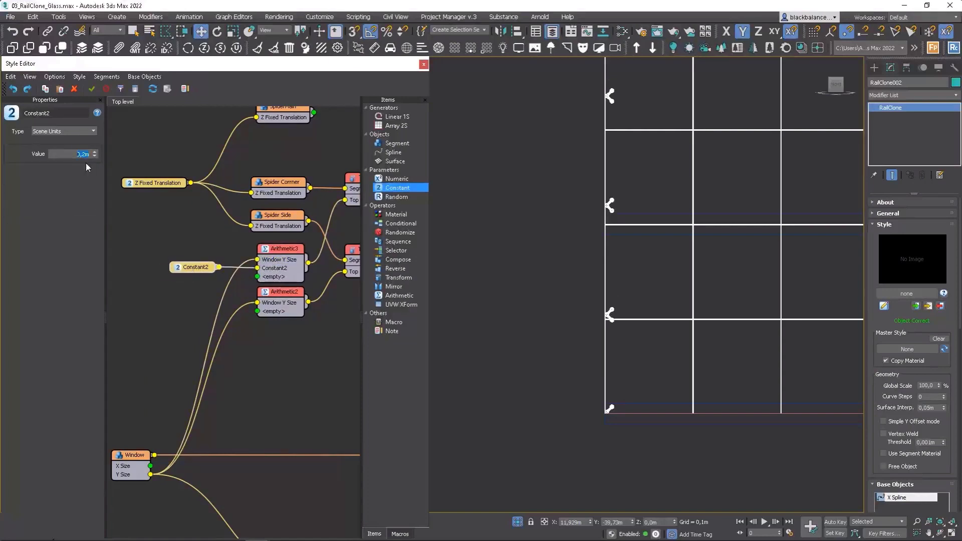
pyautogui.press('Return')
pyautogui.scroll(5, 627, 311)
pyautogui.scroll(6, 523, 367)
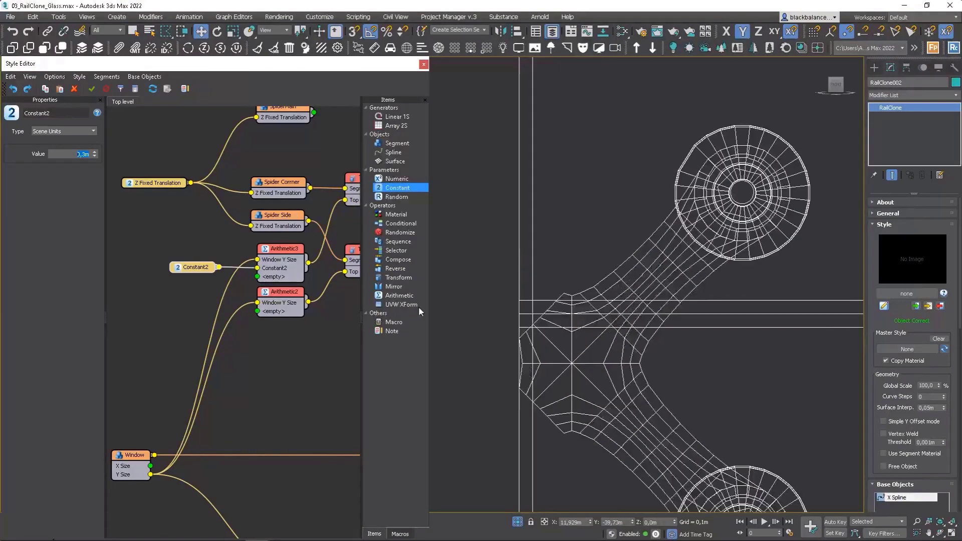
pyautogui.moveTo(95, 155)
pyautogui.mouseDown()
pyautogui.moveTo(92, 140)
pyautogui.moveTo(91, 161)
pyautogui.mouseUp()
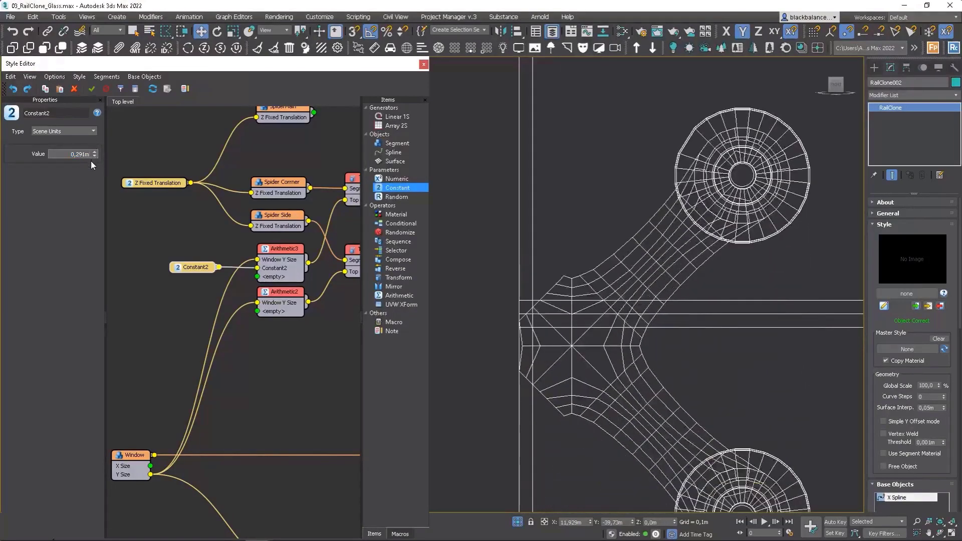
pyautogui.click(93, 157)
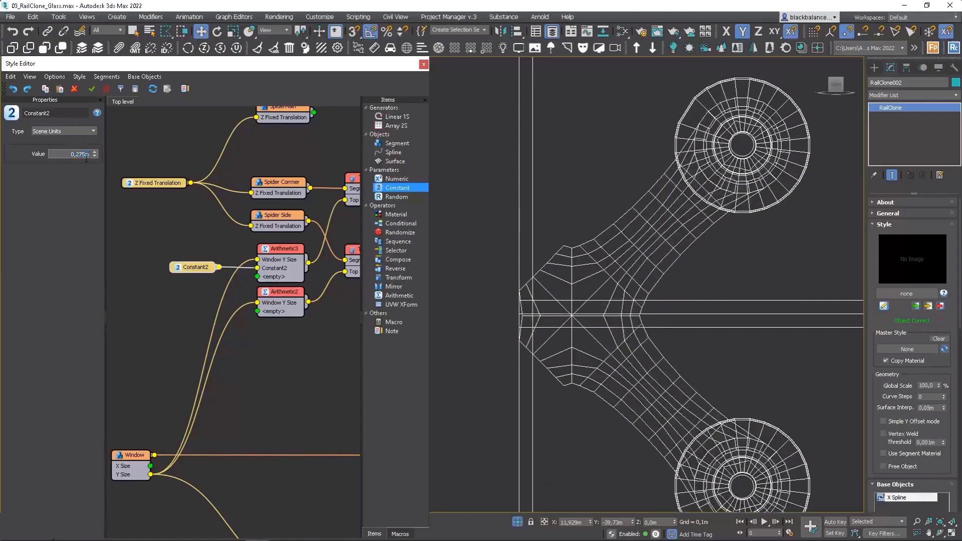
# Step: Set the value of the Constant feeding the upper Arithmetic to 0.274 m
pyautogui.write('4')
pyautogui.press('Return')
pyautogui.scroll(-12, 541, 244)
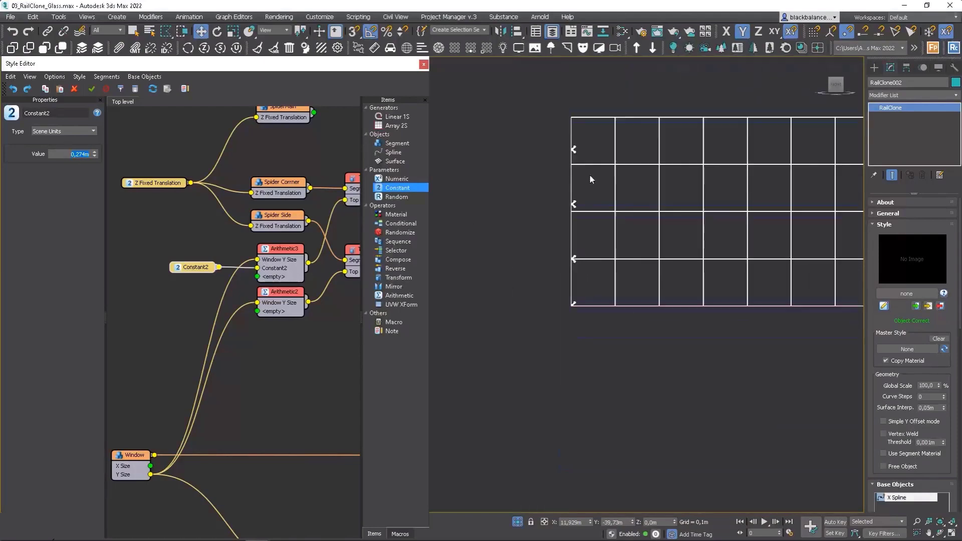
pyautogui.scroll(4, 571, 252)
pyautogui.scroll(4, 571, 254)
# Step: Duplicate the Constant, connect the copy to the lower Arithmetic's empty input, and align it below the original
pyautogui.click(193, 270)
pyautogui.hotkey('ctrl', 'c')
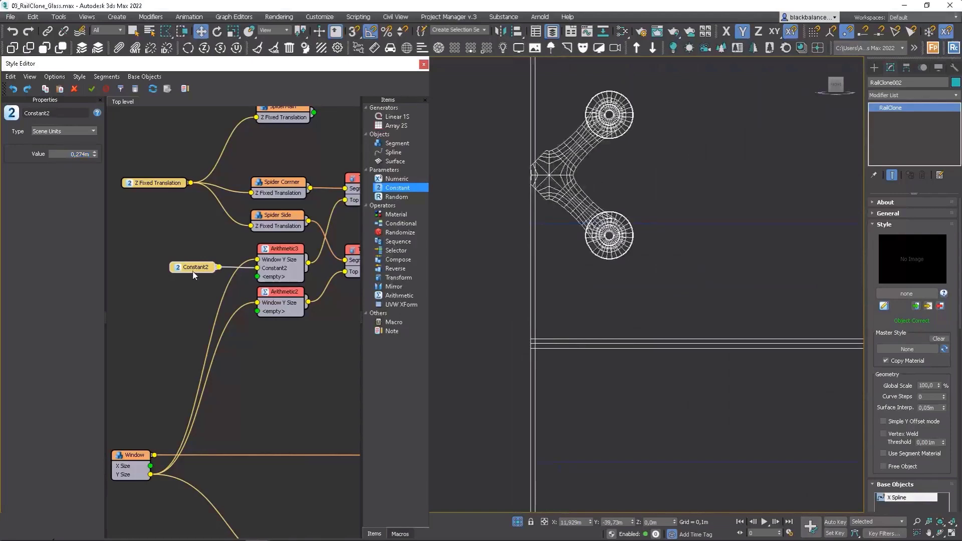
pyautogui.hotkey('ctrl', 'v')
pyautogui.moveTo(213, 282); pyautogui.dragTo(257, 312)
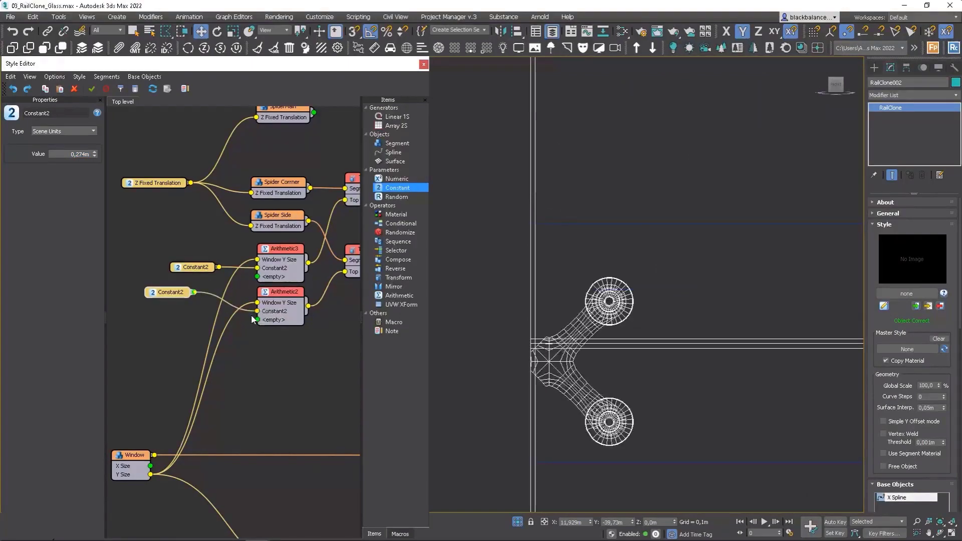
pyautogui.moveTo(168, 292); pyautogui.dragTo(189, 307)
# Step: Set the value of the copied Constant to 0.247 m and check the spiders against the glass joints
pyautogui.moveTo(95, 156); pyautogui.dragTo(95, 155)
pyautogui.scroll(-5, 596, 118)
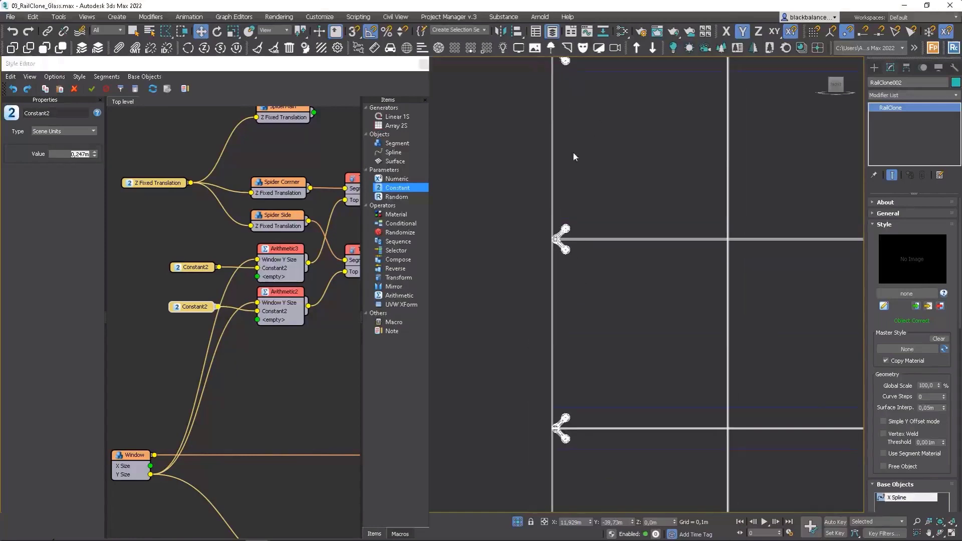
pyautogui.scroll(8, 565, 300)
pyautogui.scroll(-6, 551, 233)
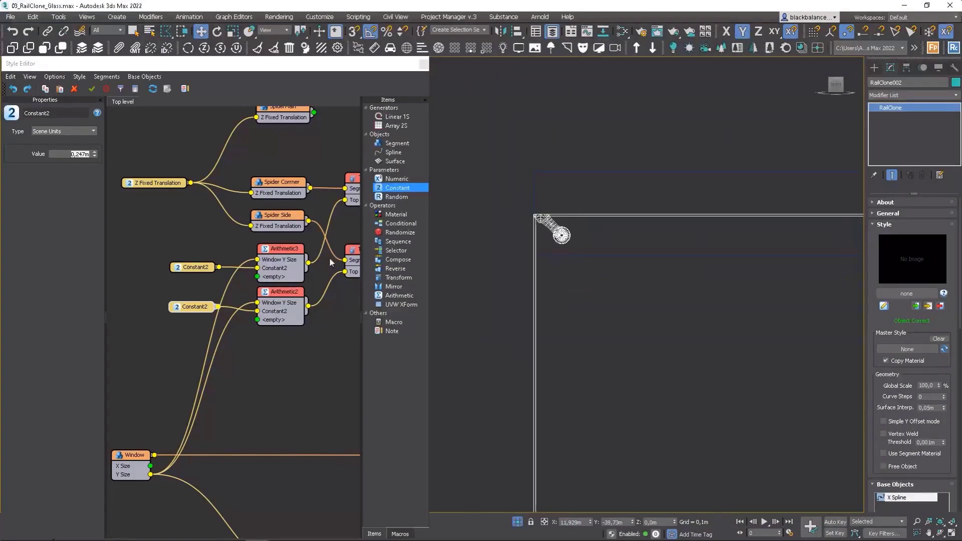
# Step: Turn off the Slice and Bend deformations for the Spider Side segment
pyautogui.scroll(-3, 301, 262)
pyautogui.moveTo(301, 261); pyautogui.dragTo(266, 245, button='middle')
pyautogui.scroll(-1, 263, 241)
pyautogui.moveTo(317, 268); pyautogui.dragTo(290, 231, button='middle')
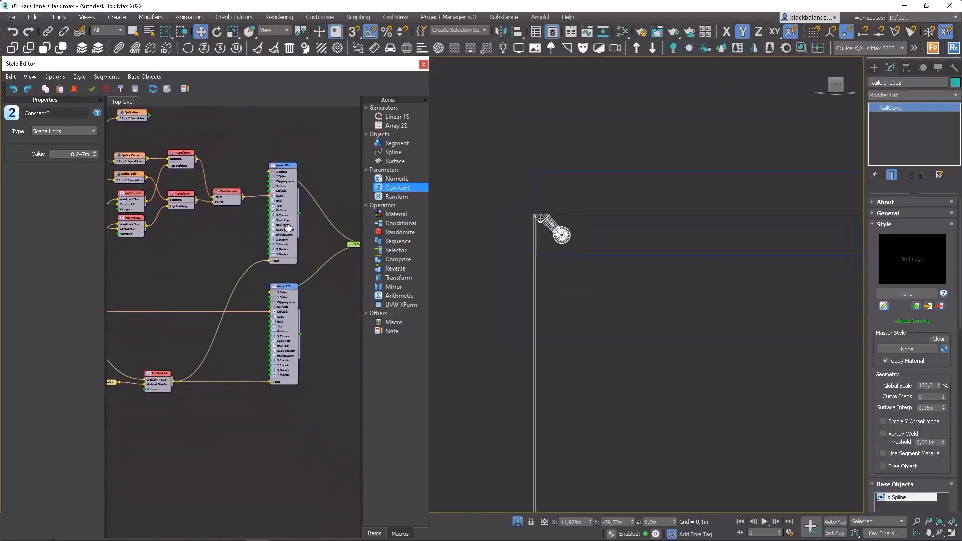
pyautogui.click(283, 171)
pyautogui.moveTo(161, 163); pyautogui.dragTo(245, 180, button='middle')
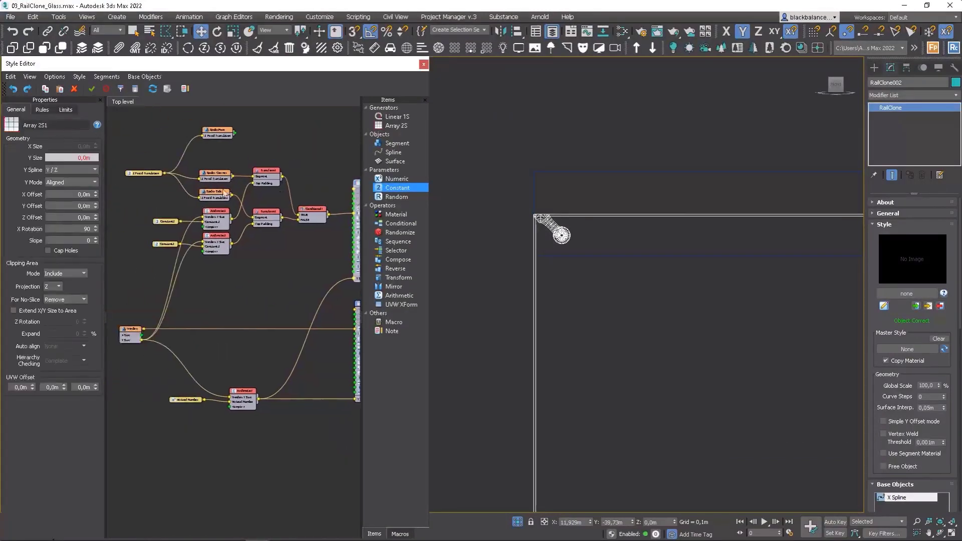
pyautogui.click(215, 193)
pyautogui.click(43, 109)
pyautogui.click(36, 128)
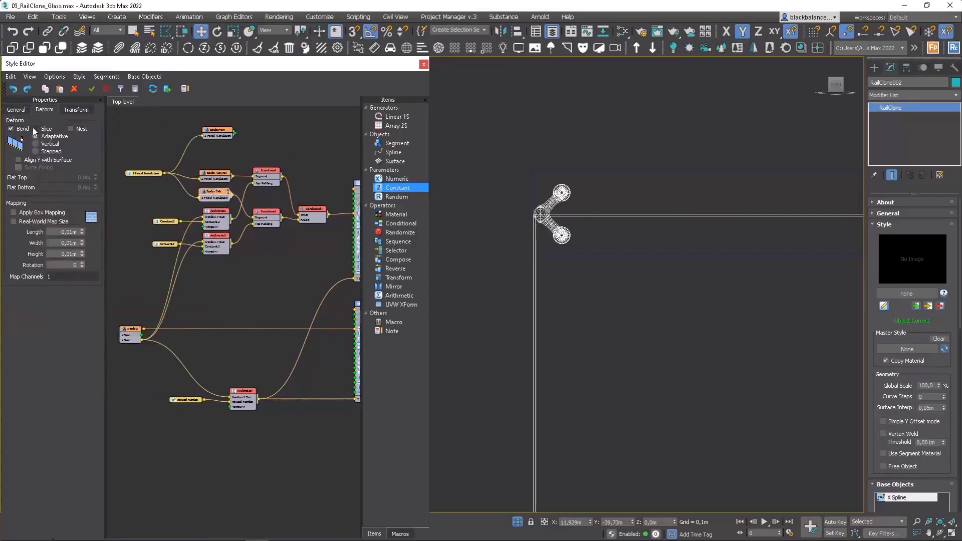
pyautogui.click(11, 129)
# Step: Turn off Slice and Bend for both the Spider Corner segment and the main spider segment
pyautogui.click(215, 172)
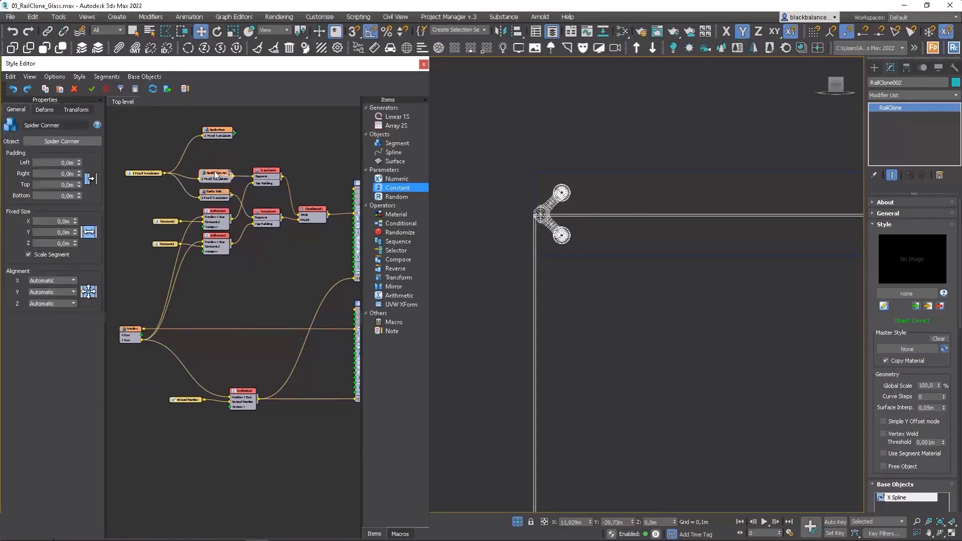
pyautogui.click(52, 109)
pyautogui.click(36, 129)
pyautogui.click(12, 128)
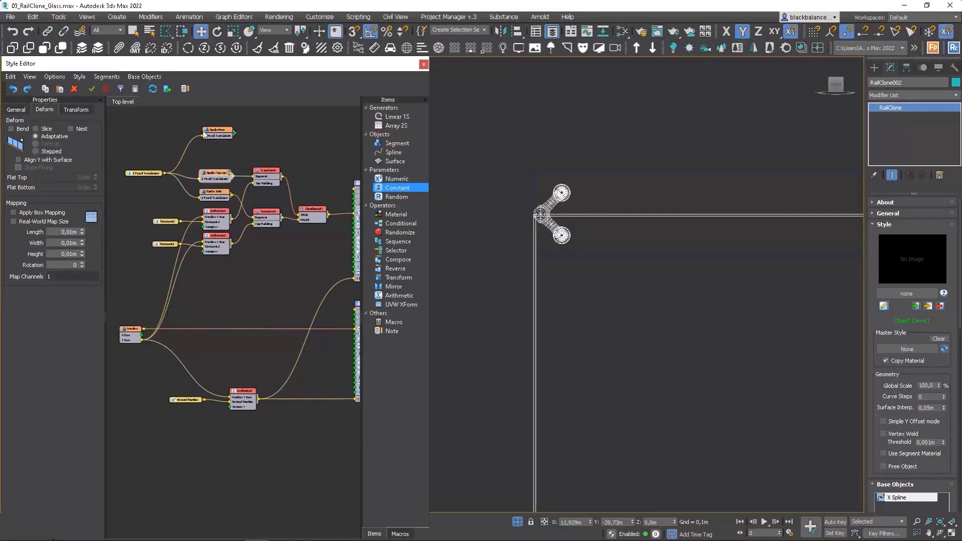
pyautogui.click(225, 134)
pyautogui.click(52, 109)
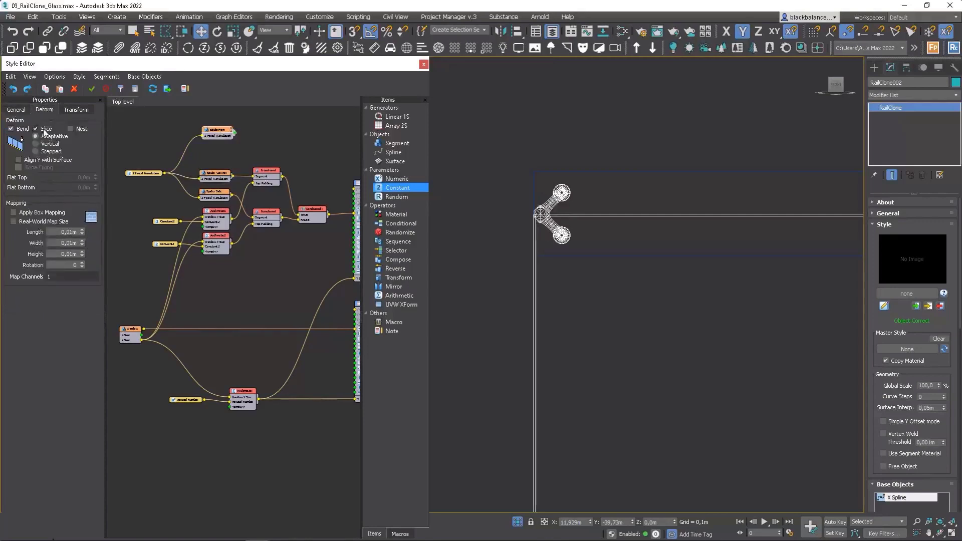
pyautogui.click(44, 130)
pyautogui.click(18, 129)
# Step: Examine the spider fittings along the facade's side edge, from the bottom corner to the top corner
pyautogui.moveTo(606, 240); pyautogui.dragTo(624, 198, button='middle')
pyautogui.scroll(-9, 625, 202)
pyautogui.moveTo(626, 378); pyautogui.dragTo(629, 350, button='middle')
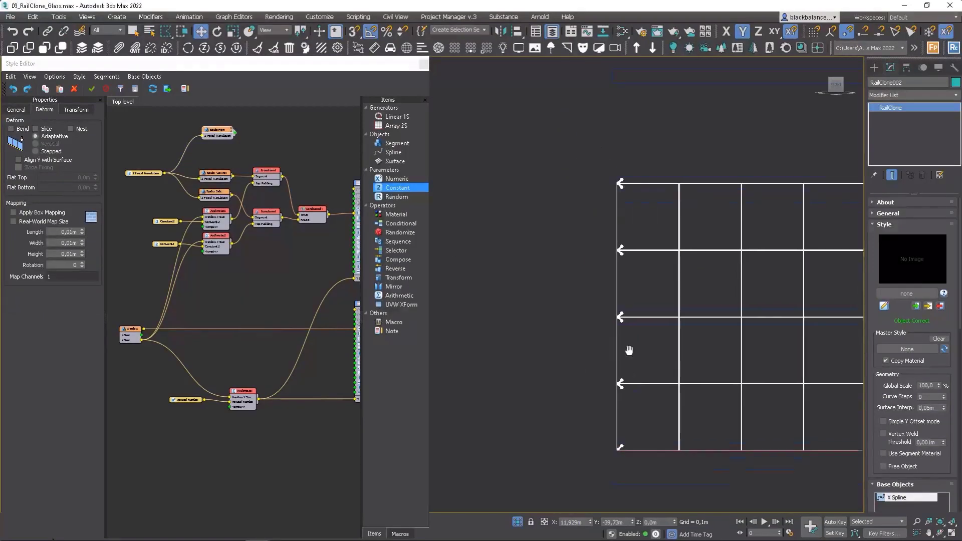
pyautogui.scroll(10, 626, 381)
pyautogui.scroll(-4, 623, 421)
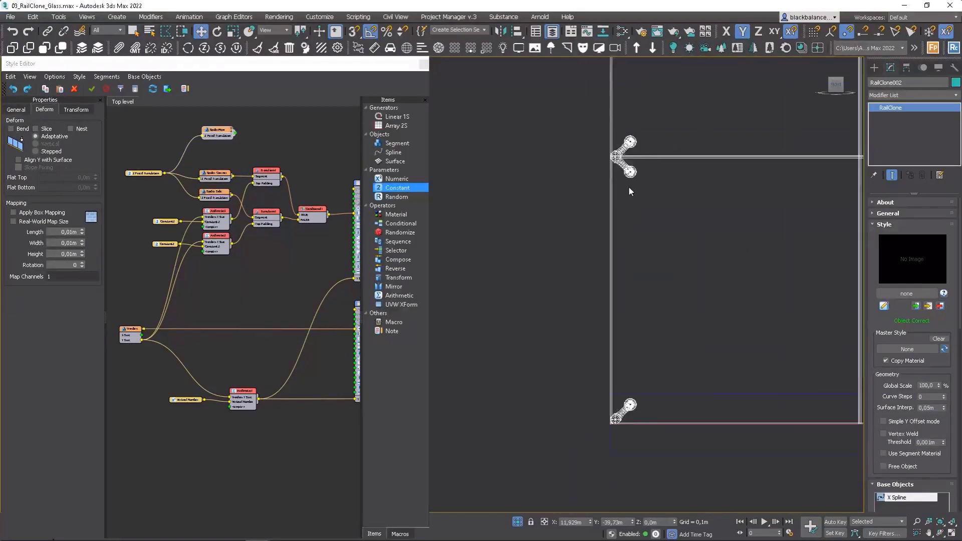
pyautogui.moveTo(640, 157); pyautogui.dragTo(617, 331, button='middle')
pyautogui.scroll(-3, 621, 339)
pyautogui.scroll(-1, 618, 322)
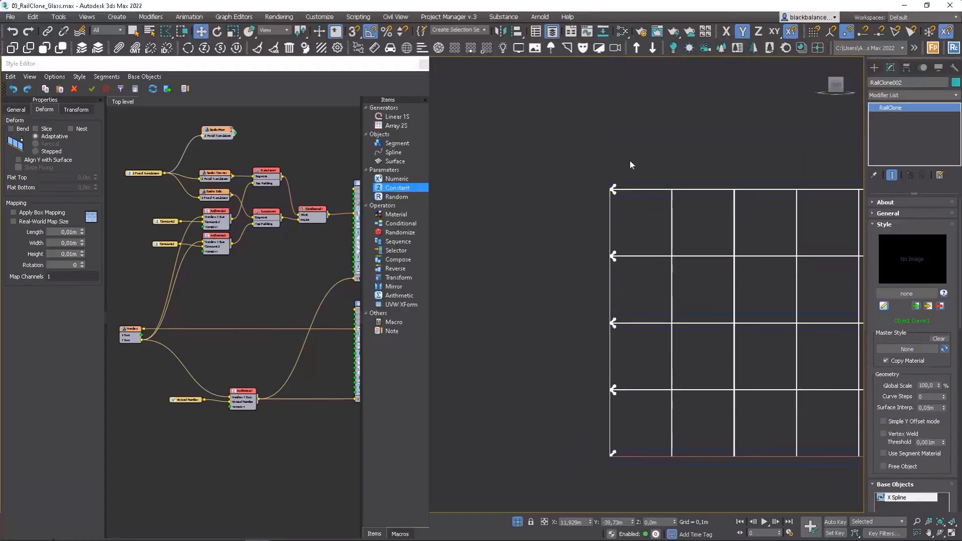
pyautogui.scroll(6, 630, 160)
pyautogui.moveTo(515, 341); pyautogui.dragTo(563, 250, button='middle')
pyautogui.scroll(-2, 562, 250)
# Step: Add a second Conditional operator near the first one, with its Y Counter condition enabled and set to Equal 5
pyautogui.moveTo(334, 216); pyautogui.dragTo(212, 186, button='middle')
pyautogui.scroll(-2, 305, 210)
pyautogui.moveTo(311, 177); pyautogui.dragTo(294, 307)
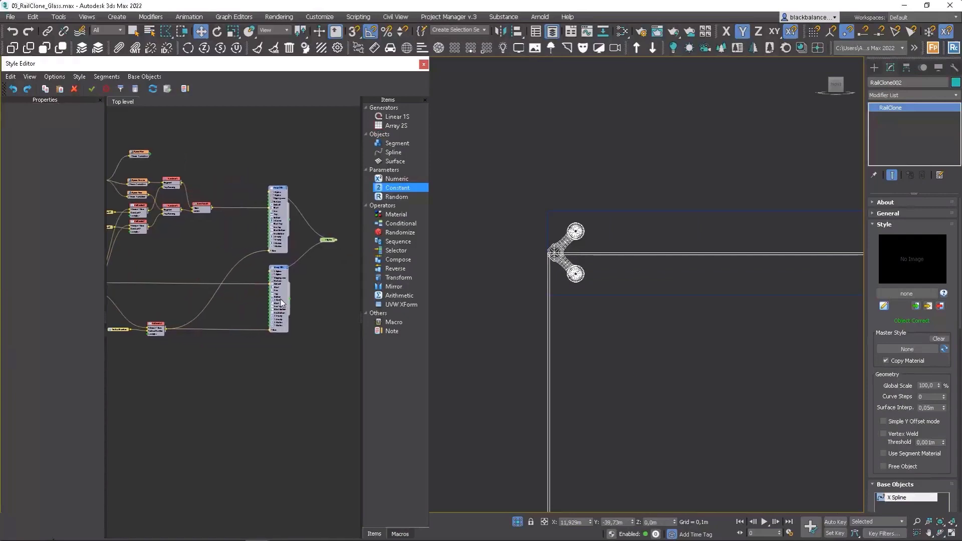
pyautogui.moveTo(401, 223); pyautogui.dragTo(217, 234)
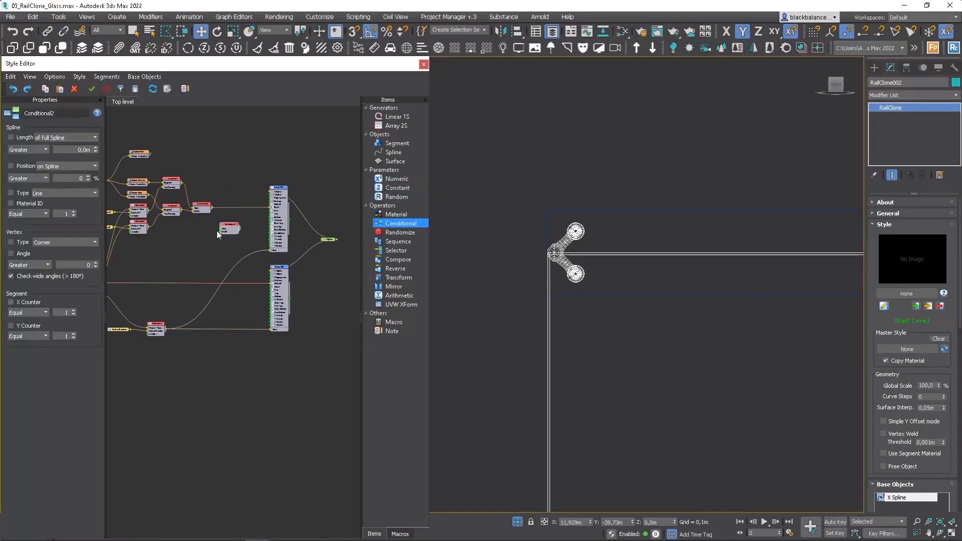
pyautogui.scroll(5, 209, 224)
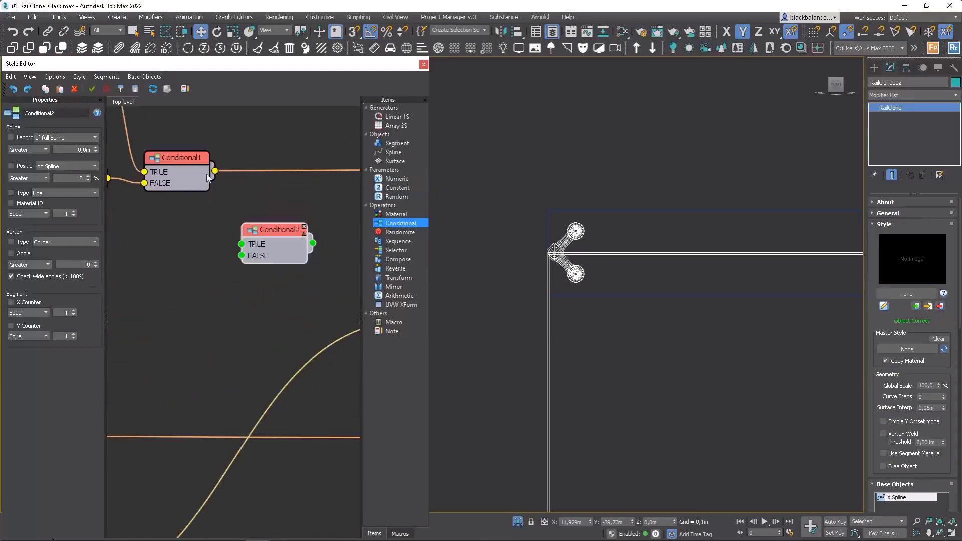
pyautogui.scroll(-9, 563, 300)
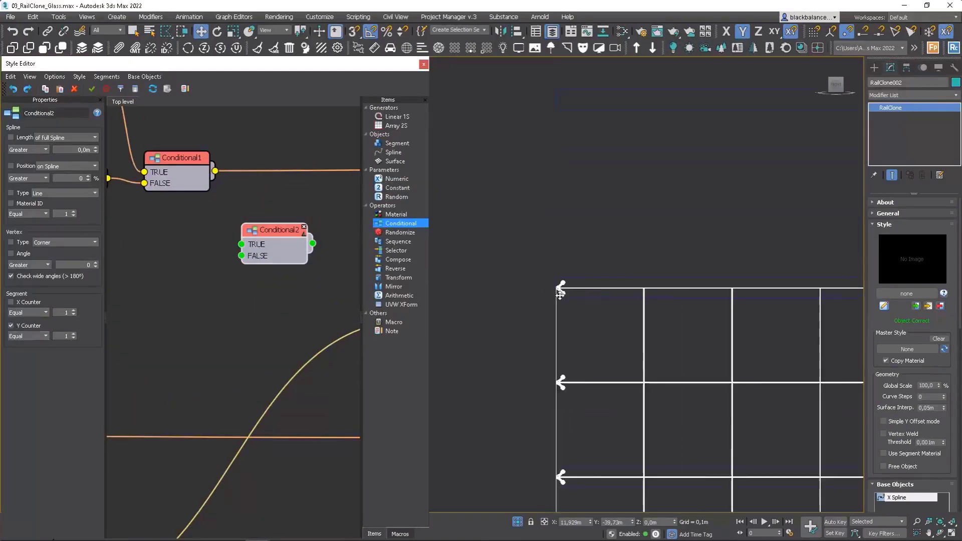
pyautogui.moveTo(575, 320); pyautogui.dragTo(575, 268, button='middle')
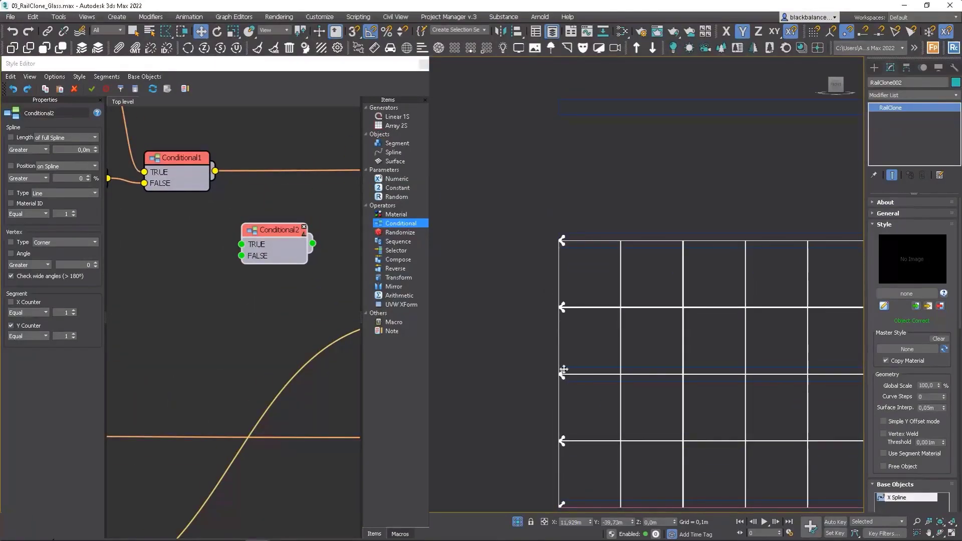
pyautogui.click(73, 335)
pyautogui.click(74, 335)
pyautogui.click(73, 335)
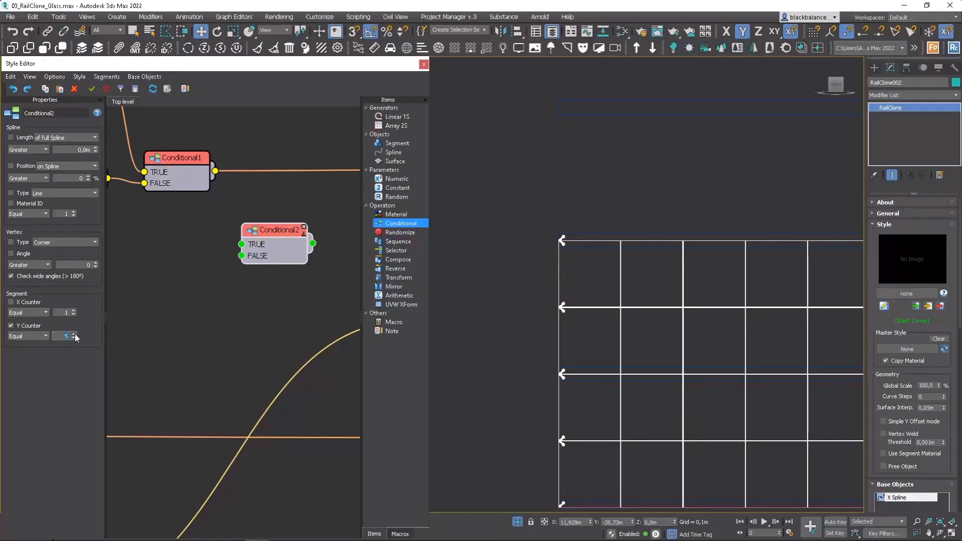
pyautogui.click(74, 335)
# Step: Connect the first Conditional's output to the new Conditional's FALSE input, and position the new node above the existing wire
pyautogui.moveTo(216, 171); pyautogui.dragTo(311, 241)
pyautogui.scroll(-3, 289, 245)
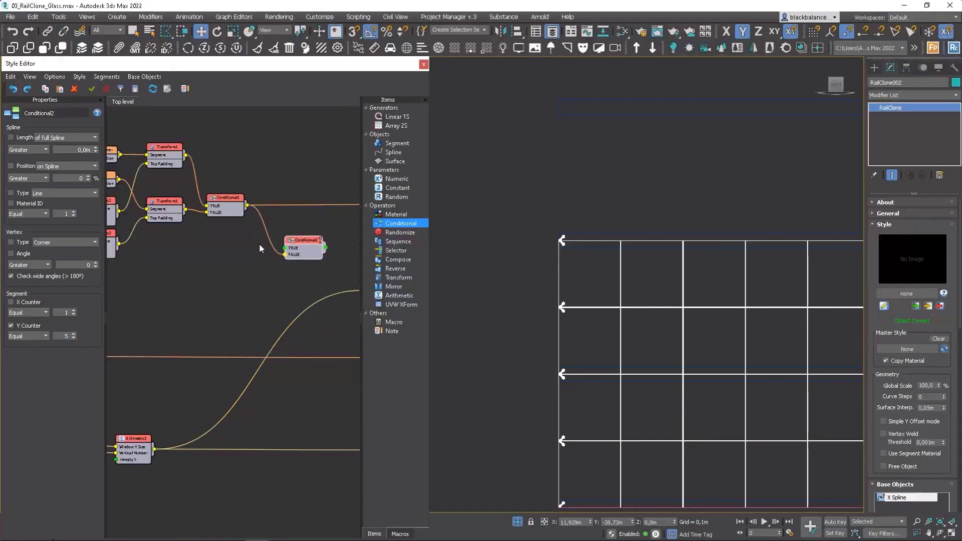
pyautogui.moveTo(250, 247); pyautogui.dragTo(279, 253, button='middle')
pyautogui.moveTo(331, 247); pyautogui.dragTo(324, 172)
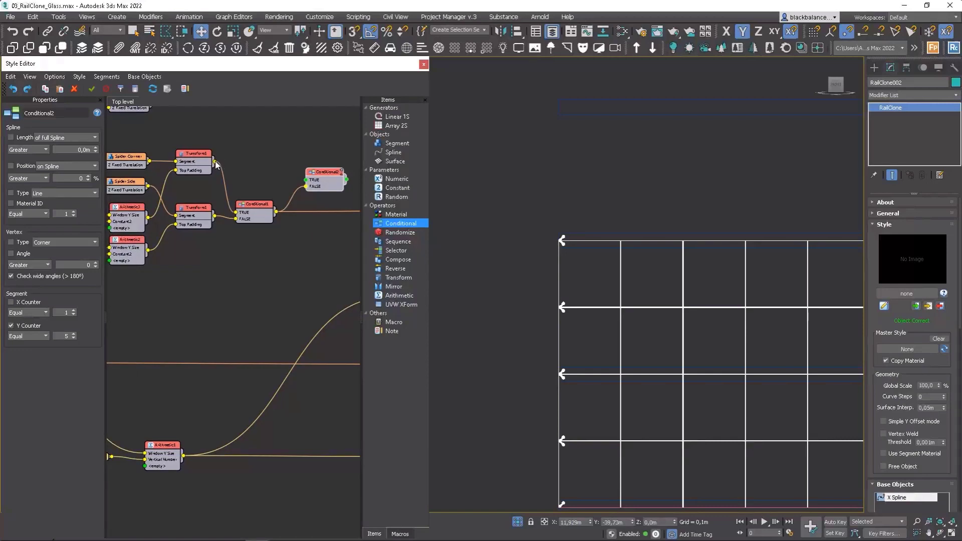
# Step: Add a Mirror operator fed by the corner spider's Transform, and set it to mirror on the Y axis only
pyautogui.moveTo(215, 162); pyautogui.dragTo(261, 161)
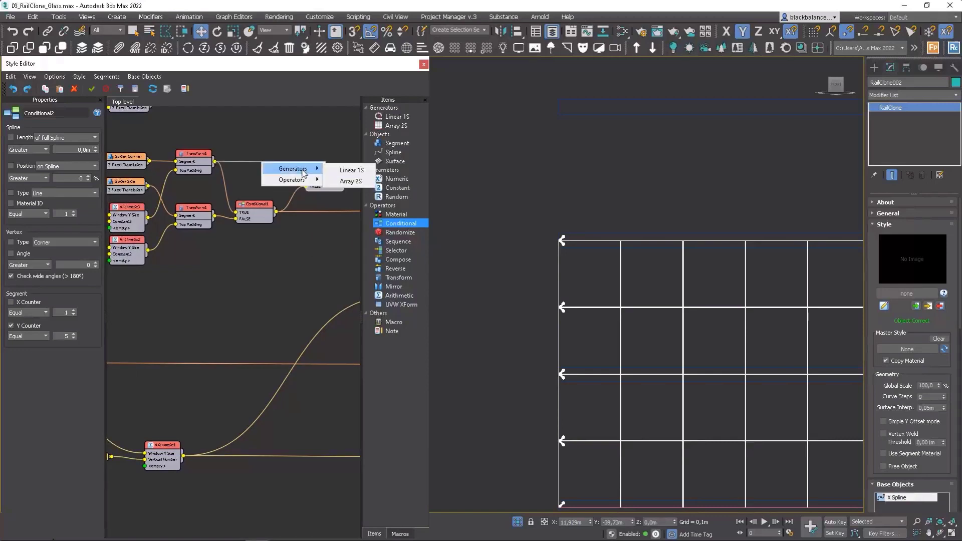
pyautogui.moveTo(302, 183)
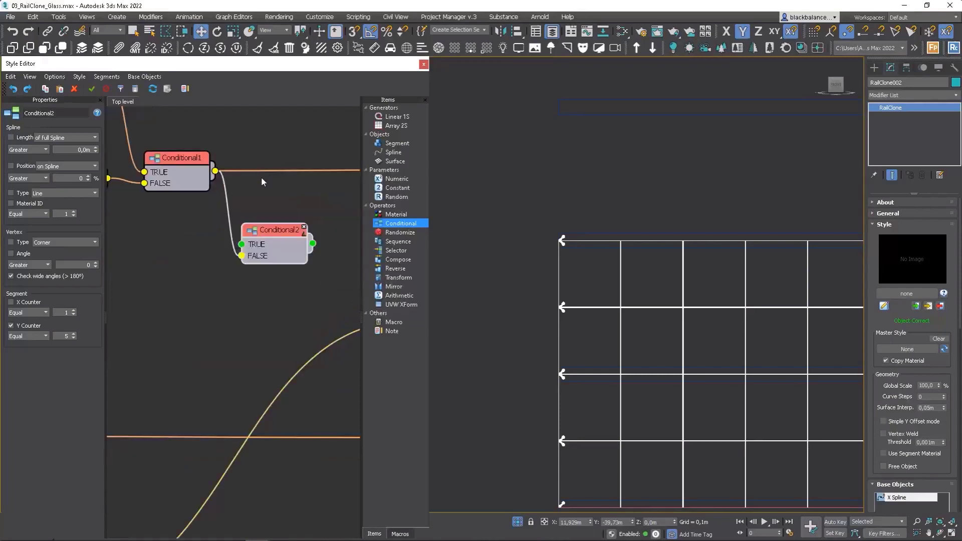
pyautogui.scroll(-3, 261, 178)
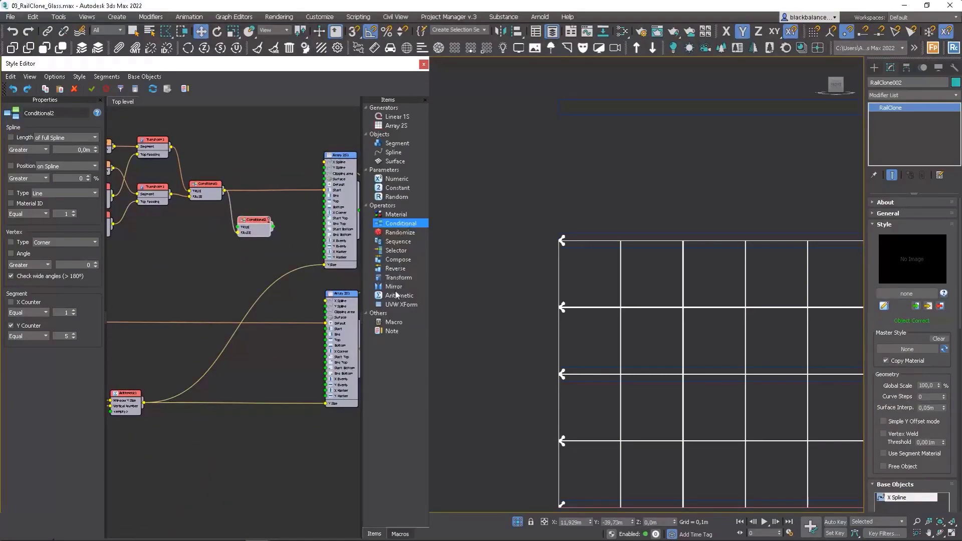
pyautogui.moveTo(394, 286); pyautogui.dragTo(237, 165)
pyautogui.moveTo(255, 220); pyautogui.dragTo(285, 152)
pyautogui.moveTo(224, 164); pyautogui.dragTo(206, 152)
pyautogui.click(14, 136)
pyautogui.click(43, 136)
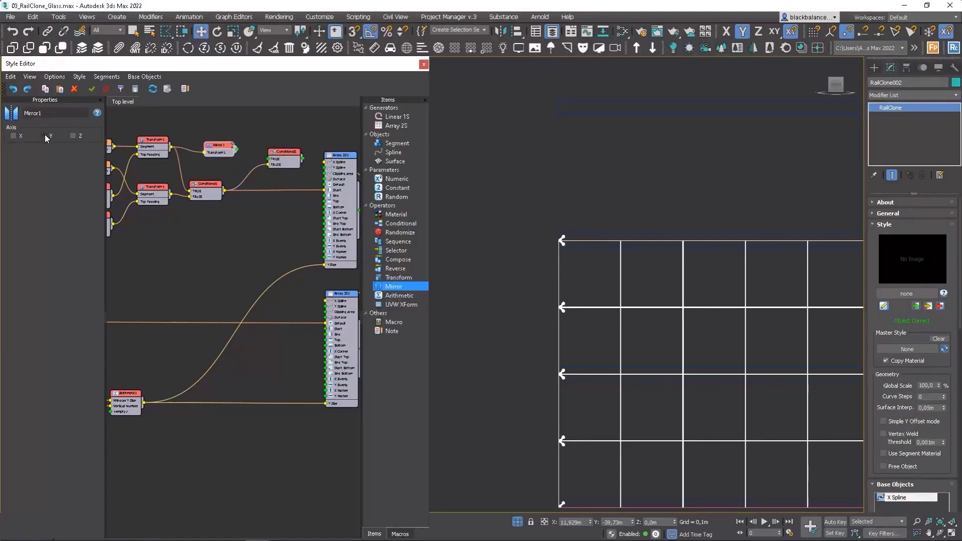
# Step: Connect the Mirror to the second Conditional's TRUE input, feed that Conditional into the spider array's Start input, and tidy the nodes
pyautogui.click(241, 148)
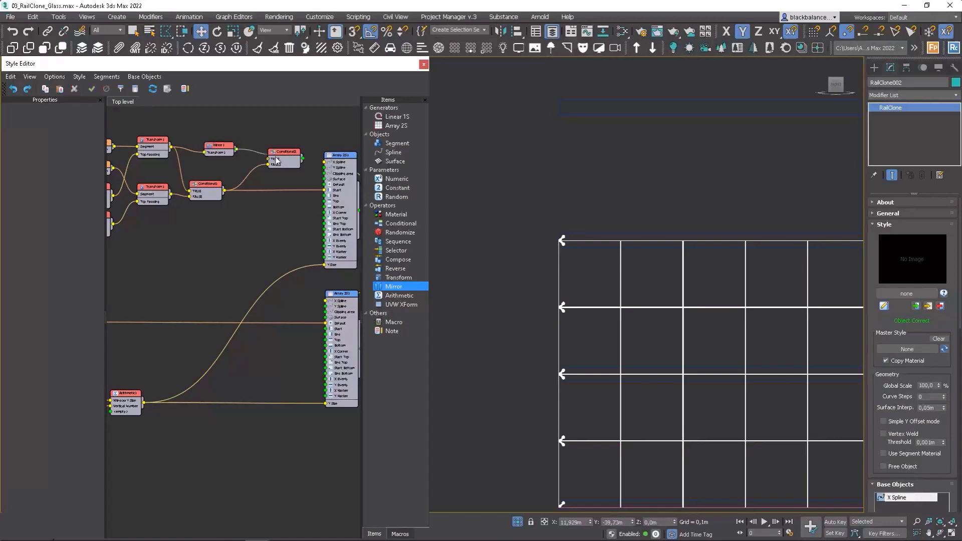
pyautogui.moveTo(277, 160); pyautogui.dragTo(326, 194)
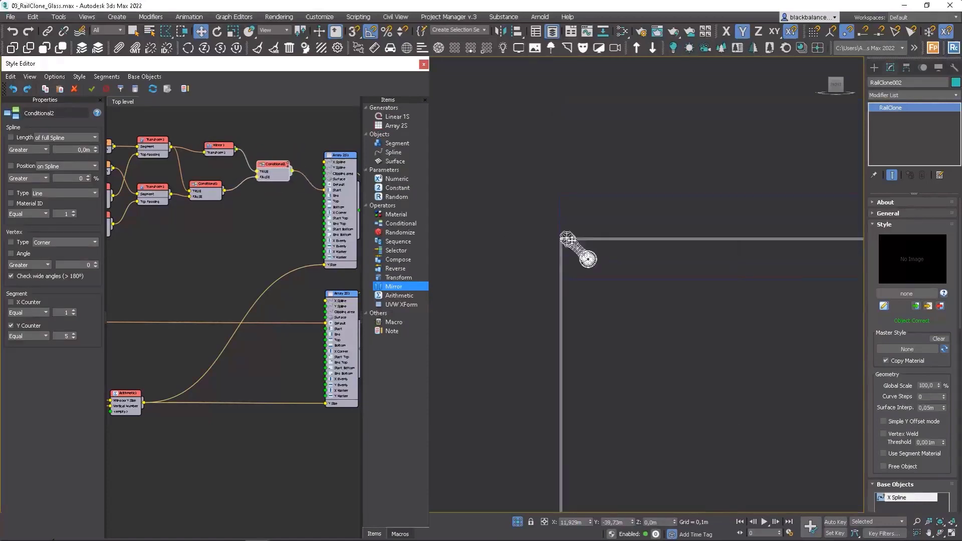
pyautogui.moveTo(272, 168); pyautogui.dragTo(273, 172)
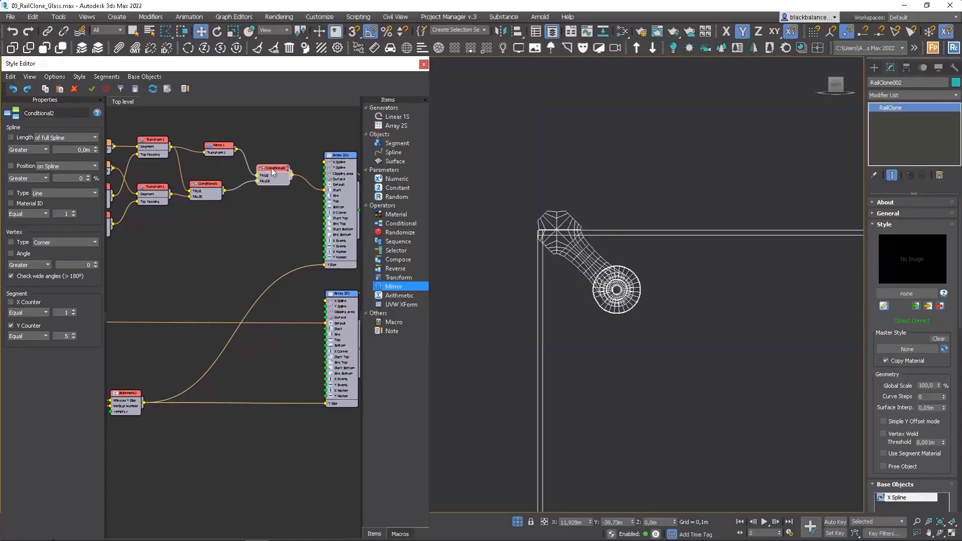
pyautogui.moveTo(223, 150); pyautogui.dragTo(210, 152)
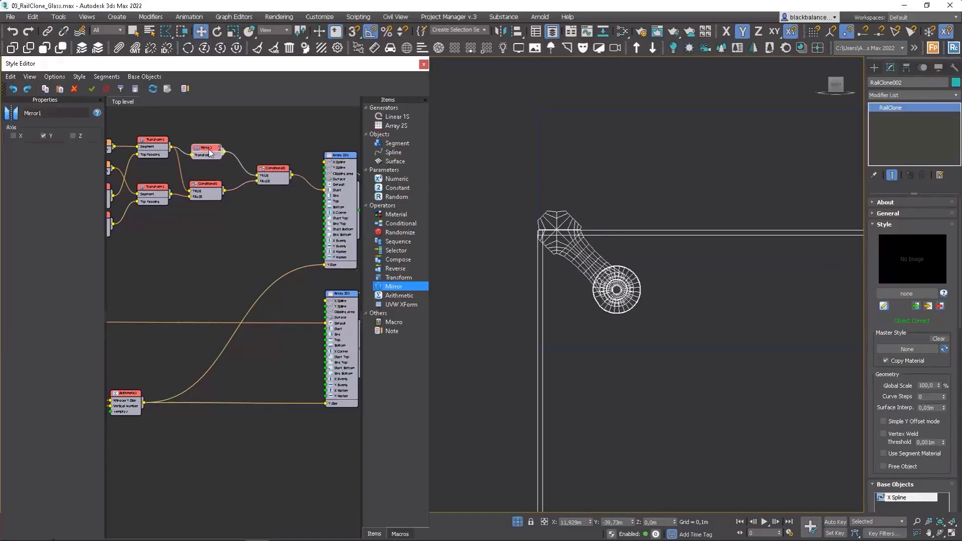
# Step: Insert a Transform operator between the Mirror and the second Conditional's TRUE input, and align it beside the Mirror
pyautogui.scroll(-5, 668, 233)
pyautogui.scroll(6, 653, 221)
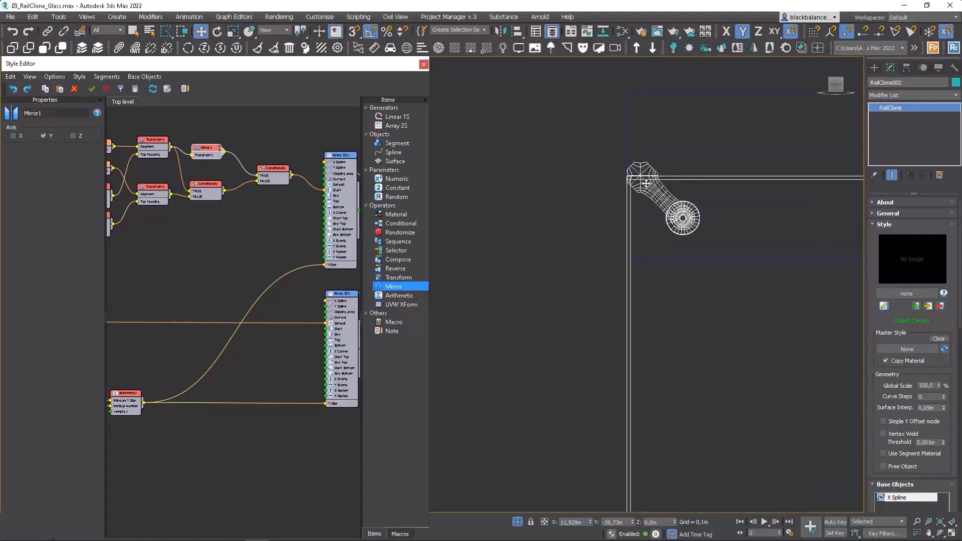
pyautogui.scroll(2, 260, 159)
pyautogui.moveTo(397, 278); pyautogui.dragTo(246, 120)
pyautogui.moveTo(205, 147); pyautogui.dragTo(295, 181)
pyautogui.moveTo(249, 122); pyautogui.dragTo(246, 145)
pyautogui.scroll(-3, 245, 155)
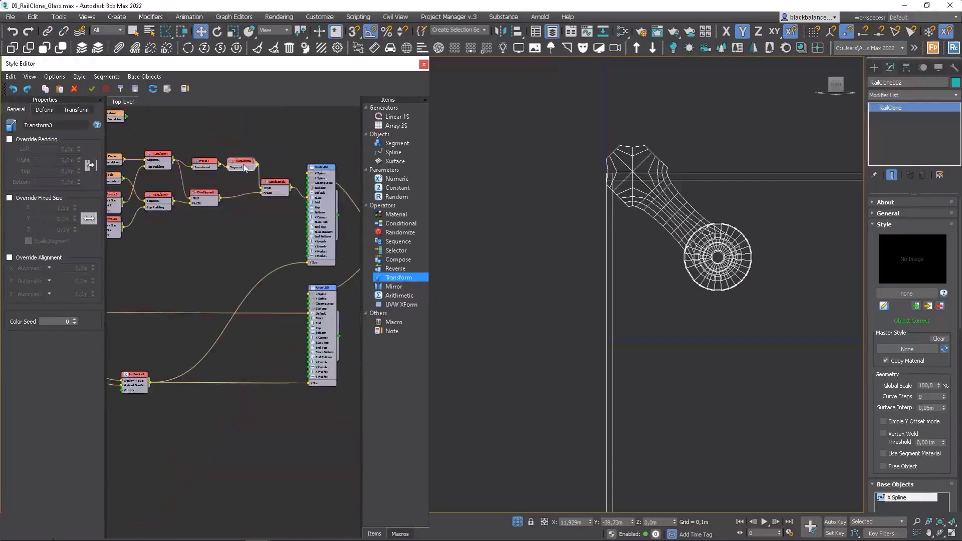
# Step: Set the new Transform's fixed Y translation to -0.028 m to line up the top corner spider
pyautogui.click(208, 167)
pyautogui.click(62, 112)
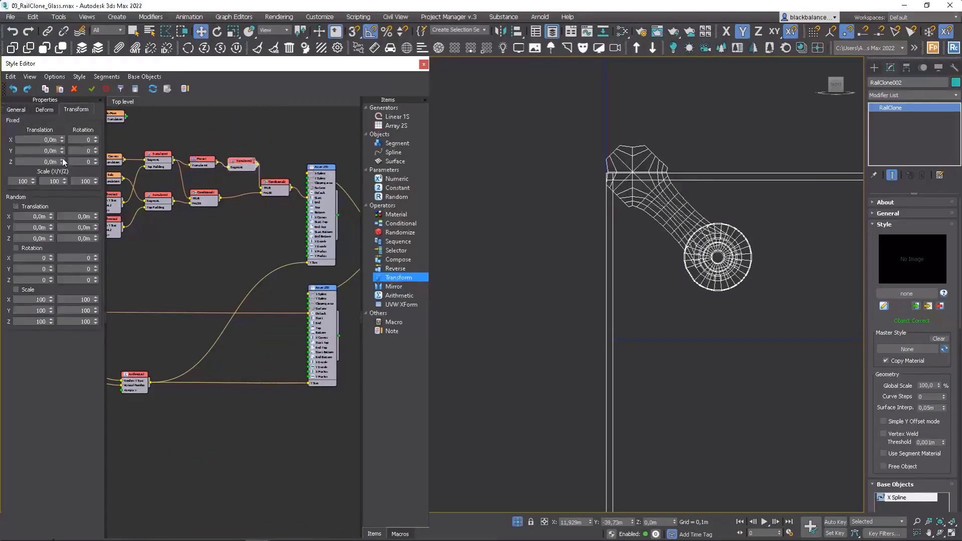
pyautogui.click(62, 152)
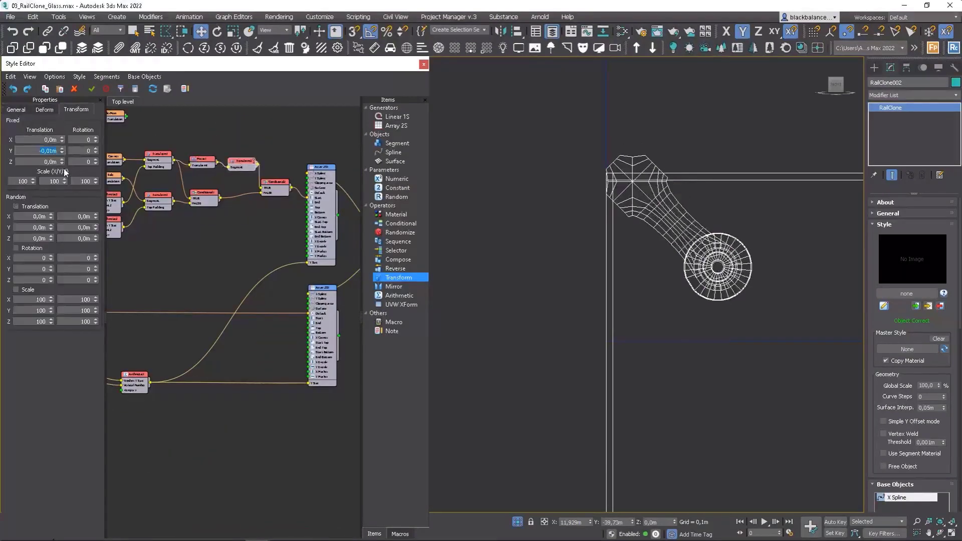
pyautogui.moveTo(65, 153); pyautogui.dragTo(63, 215)
pyautogui.scroll(-2, 641, 203)
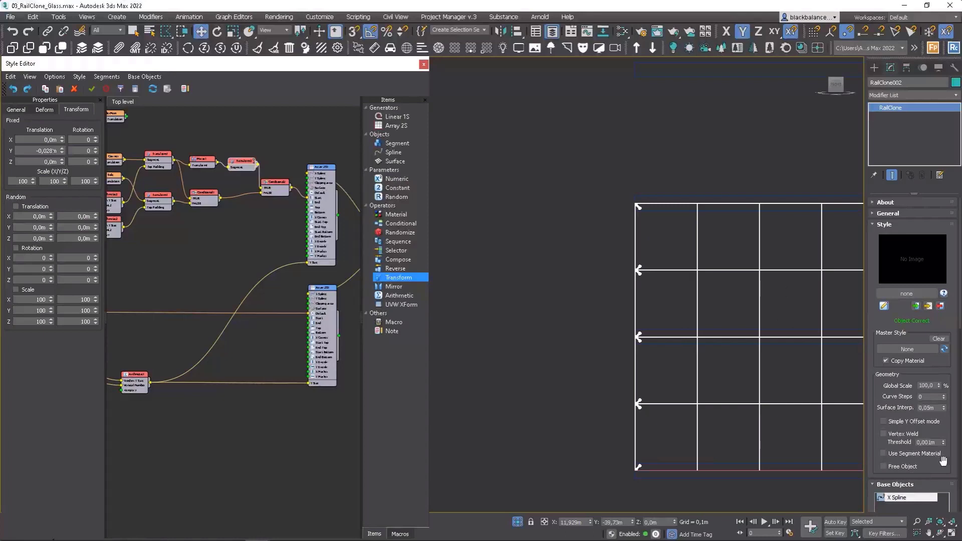
# Step: Set the style's Vertical Number parameter to 5 and inspect the facade's top corner spider
pyautogui.scroll(-5, 937, 459)
pyautogui.click(927, 402)
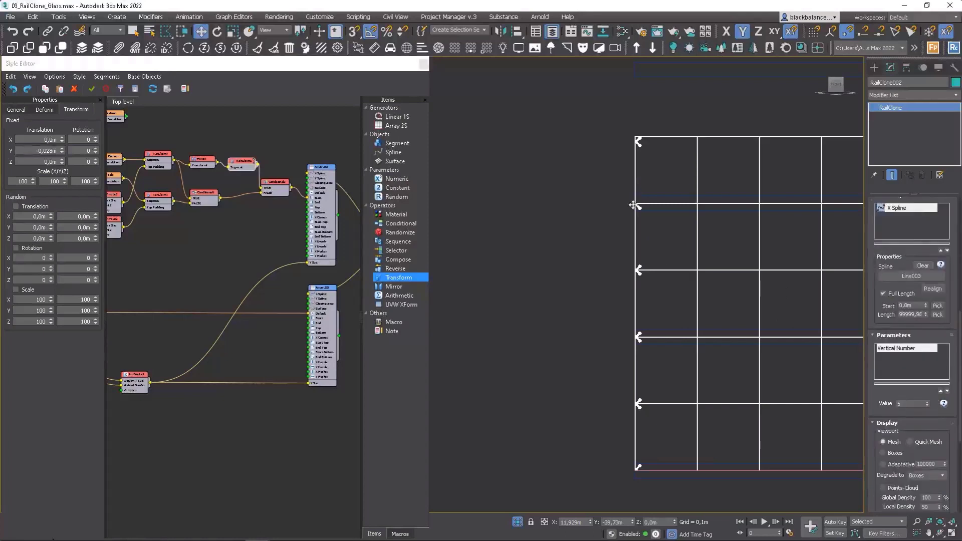
pyautogui.scroll(5, 634, 204)
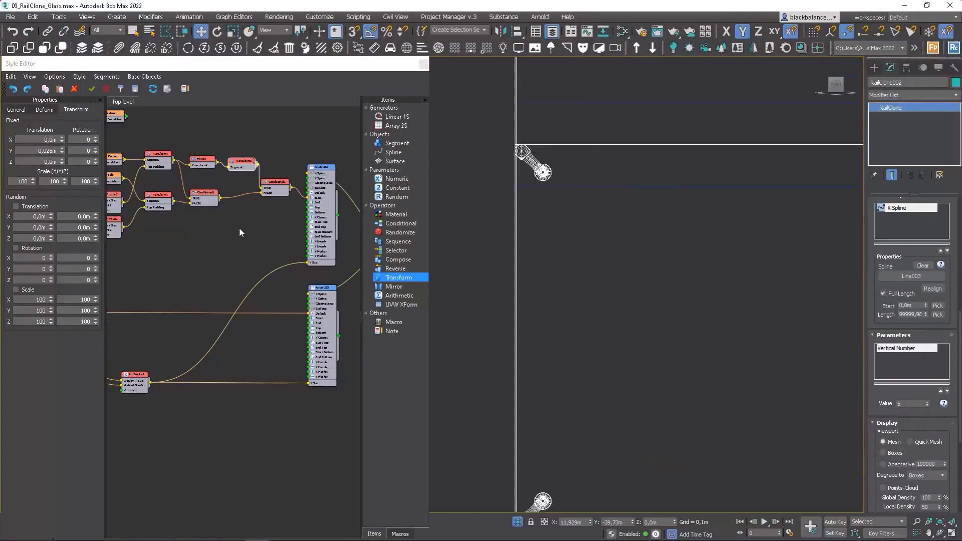
# Step: Tidy the Mirror, its following Transform and the first Conditional into an even layout before the second Conditional
pyautogui.click(282, 184)
pyautogui.moveTo(248, 168); pyautogui.dragTo(204, 162)
pyautogui.click(241, 168)
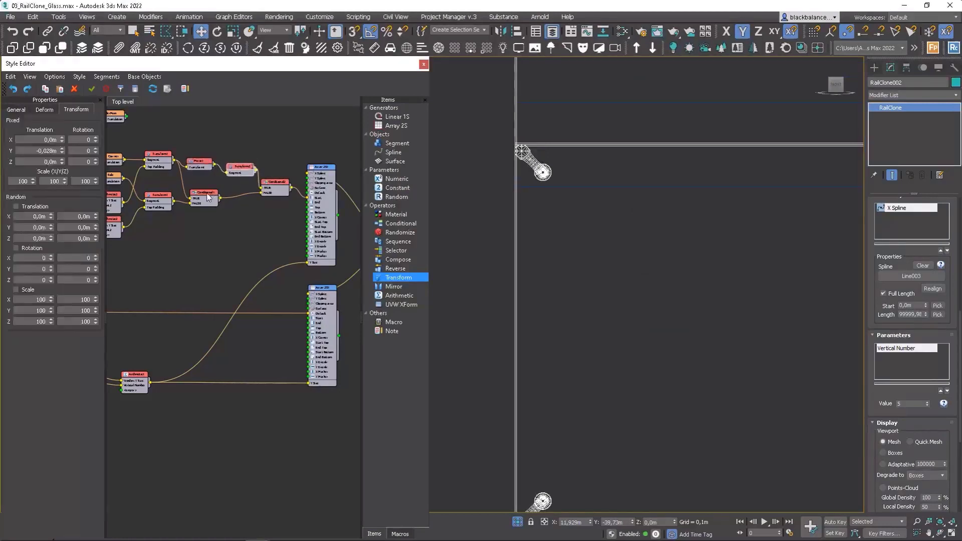
pyautogui.moveTo(207, 194); pyautogui.dragTo(203, 193)
pyautogui.moveTo(221, 198); pyautogui.dragTo(273, 201, button='middle')
pyautogui.scroll(-1, 273, 200)
pyautogui.scroll(-1, 276, 202)
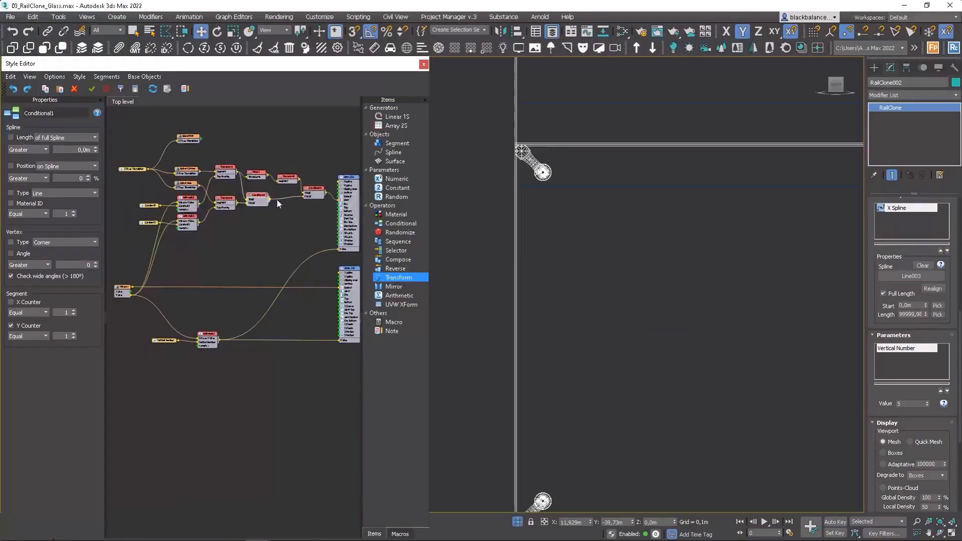
# Step: Add an Arithmetic operator below the Conditionals and connect the Vertical Number parameter to its first input
pyautogui.moveTo(400, 296); pyautogui.dragTo(257, 252)
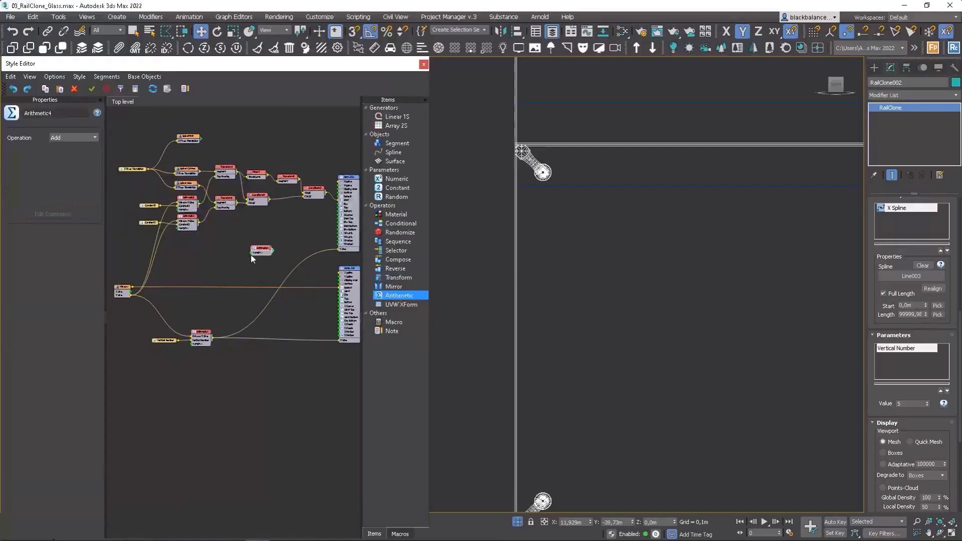
pyautogui.scroll(2, 196, 321)
pyautogui.scroll(3, 168, 350)
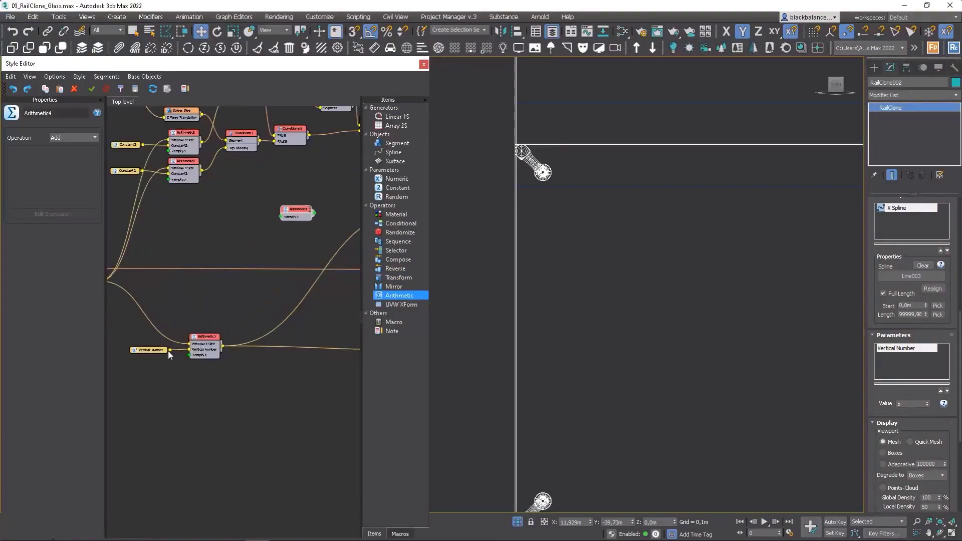
pyautogui.moveTo(291, 196); pyautogui.dragTo(316, 173)
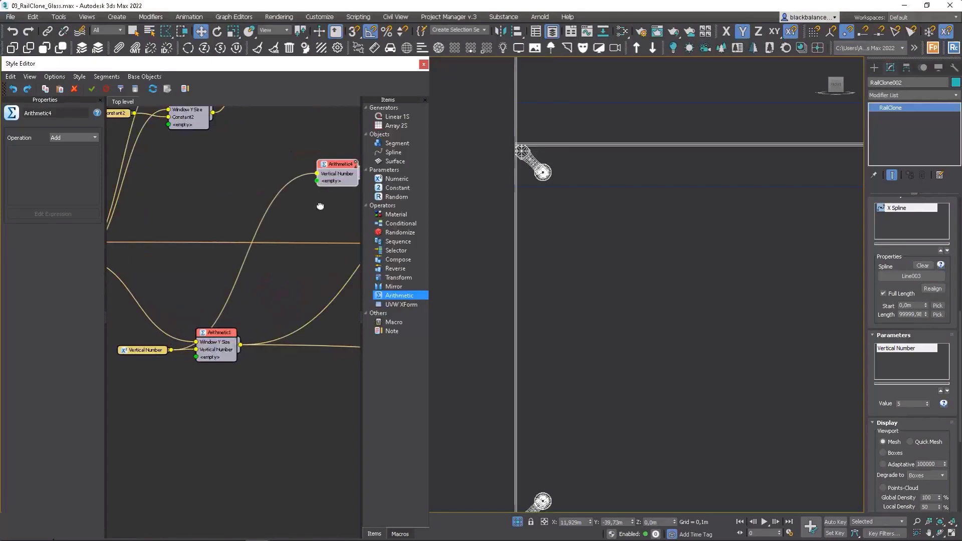
pyautogui.moveTo(323, 204); pyautogui.dragTo(227, 242, button='middle')
pyautogui.scroll(-3, 226, 242)
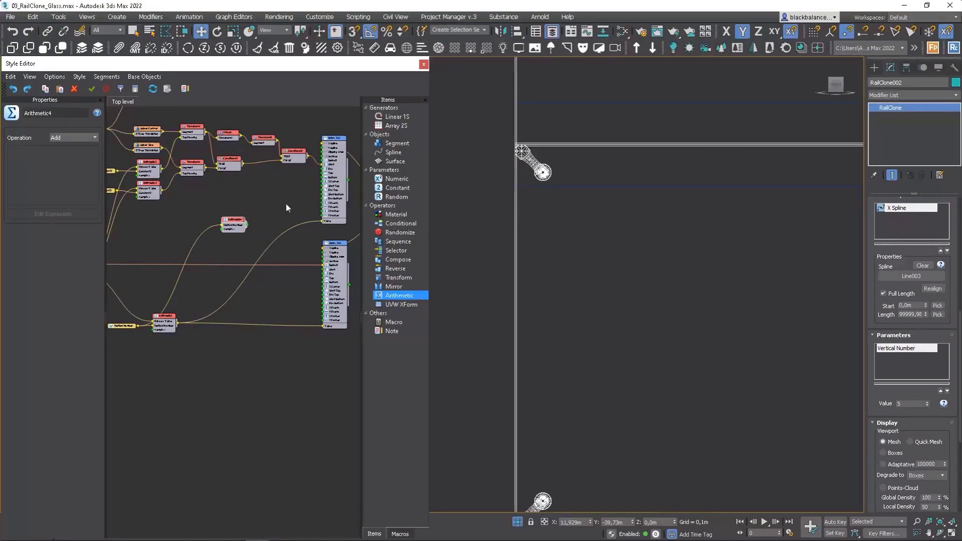
# Step: Export the second Conditional's Segment Y Counter parameter, feed it from the new Arithmetic operator, and check the spiders along the facade's edge
pyautogui.scroll(2, 286, 202)
pyautogui.moveTo(280, 150); pyautogui.dragTo(283, 190, button='middle')
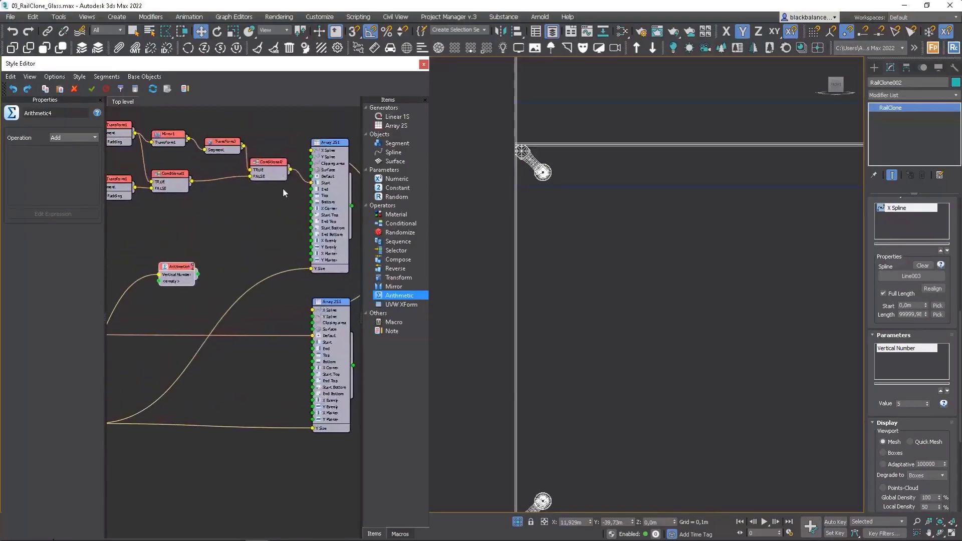
pyautogui.rightClick(268, 165)
pyautogui.click(303, 278)
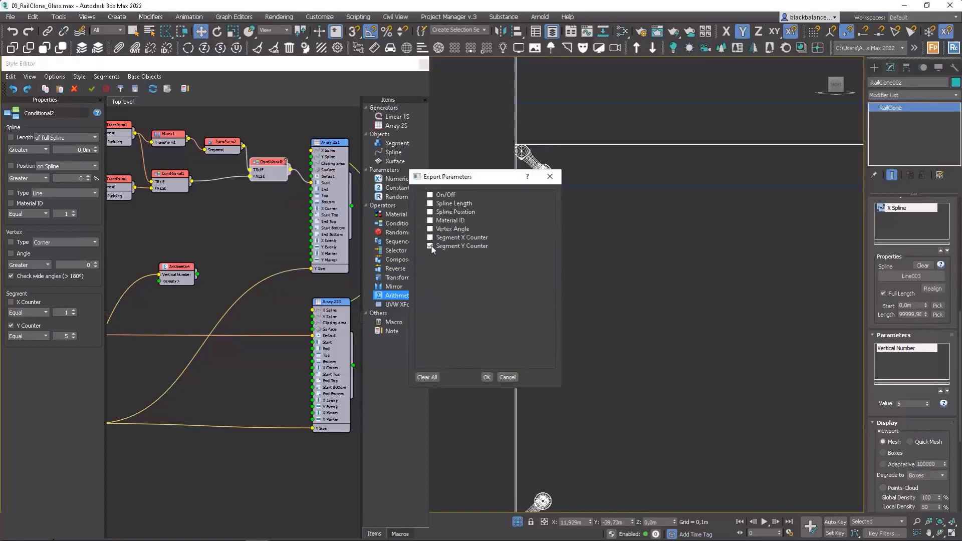
pyautogui.click(486, 377)
pyautogui.moveTo(197, 275); pyautogui.dragTo(250, 185)
pyautogui.moveTo(584, 210); pyautogui.dragTo(605, 280, button='middle')
pyautogui.scroll(-5, 605, 280)
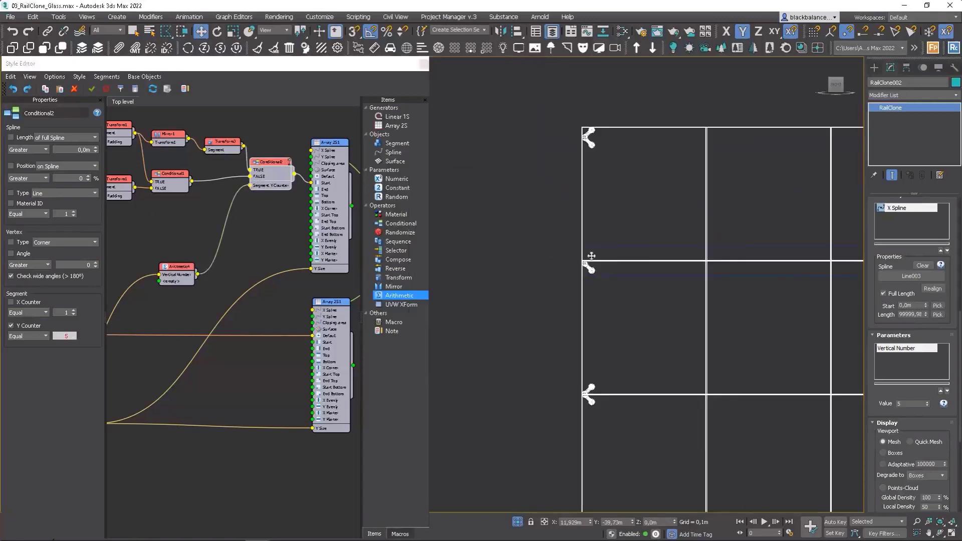
# Step: Set the new Arithmetic operator's operation to Expression and begin its expression with an int declaration
pyautogui.scroll(2, 176, 269)
pyautogui.moveTo(177, 273); pyautogui.dragTo(189, 200)
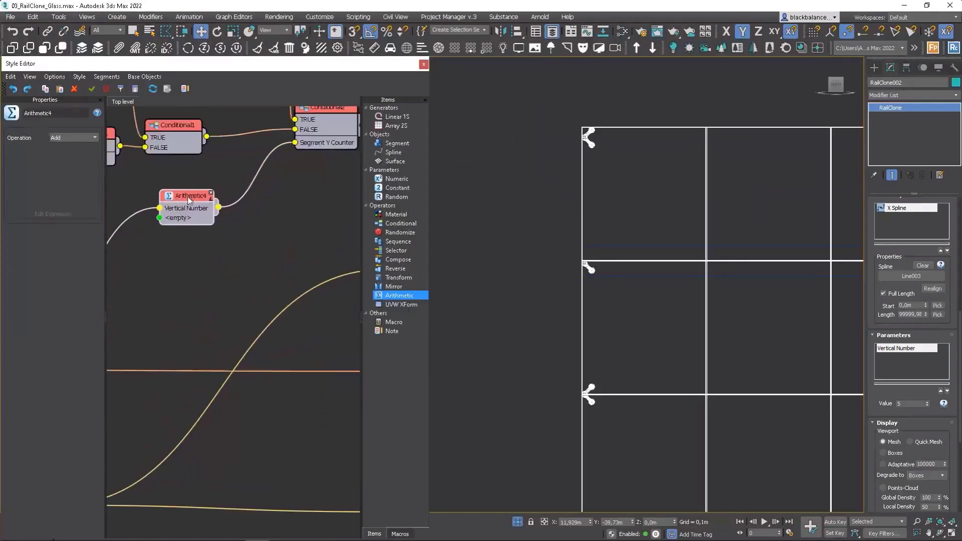
pyautogui.click(74, 137)
pyautogui.click(77, 185)
pyautogui.click(70, 214)
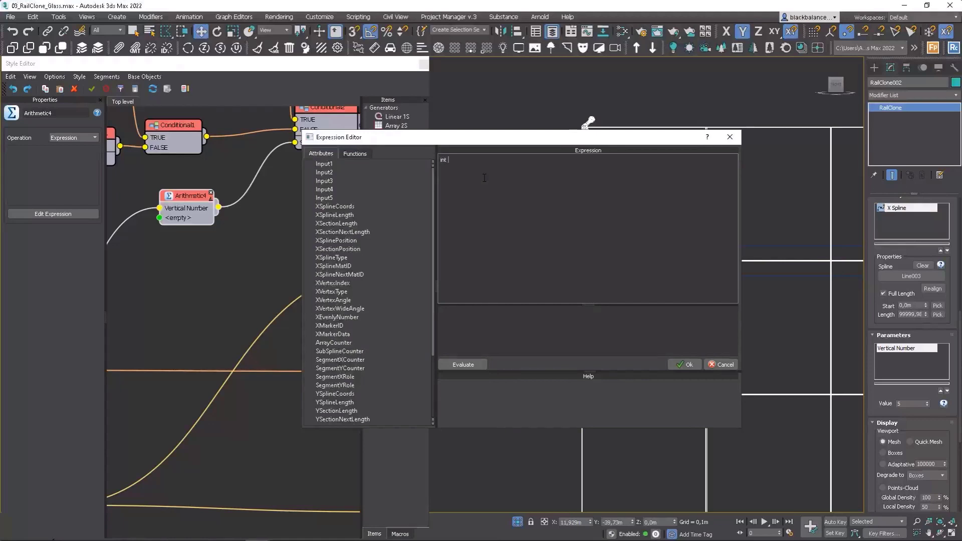
pyautogui.moveTo(494, 138); pyautogui.dragTo(526, 205)
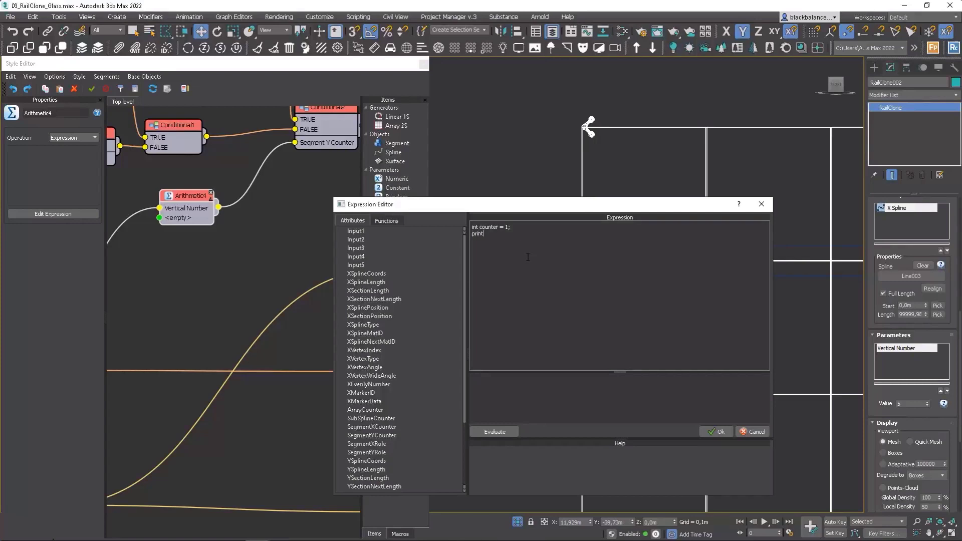
# Step: Complete the expression as "int counter = 1;" followed by "print counter;" and evaluate it
pyautogui.doubleClick(490, 227)
pyautogui.hotkey('ctrl', 'c')
pyautogui.click(511, 236)
pyautogui.hotkey('ctrl', 'v')
pyautogui.click(516, 430)
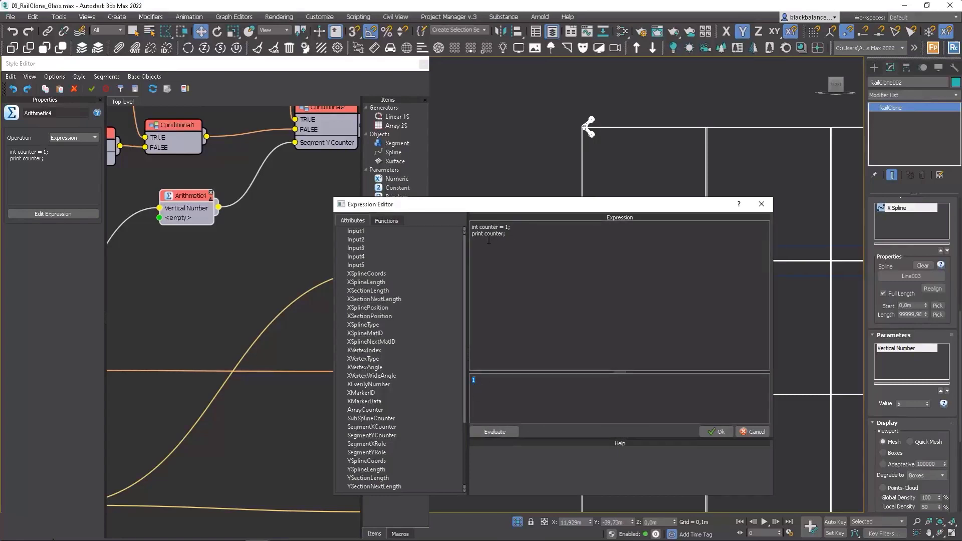
# Step: Set the counter to Input1+1, evaluate the expression, change the counter's type from int to real, and evaluate again
pyautogui.click(506, 227)
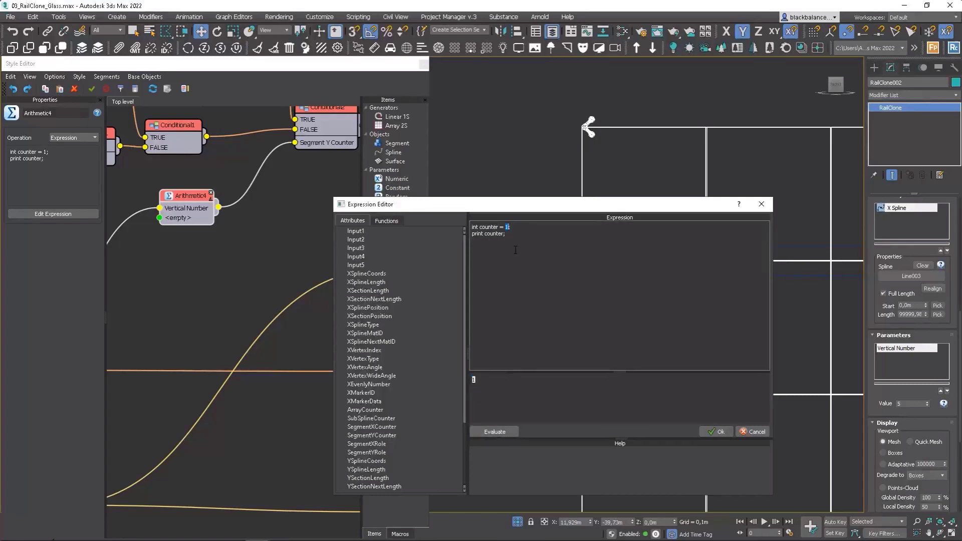
pyautogui.doubleClick(371, 232)
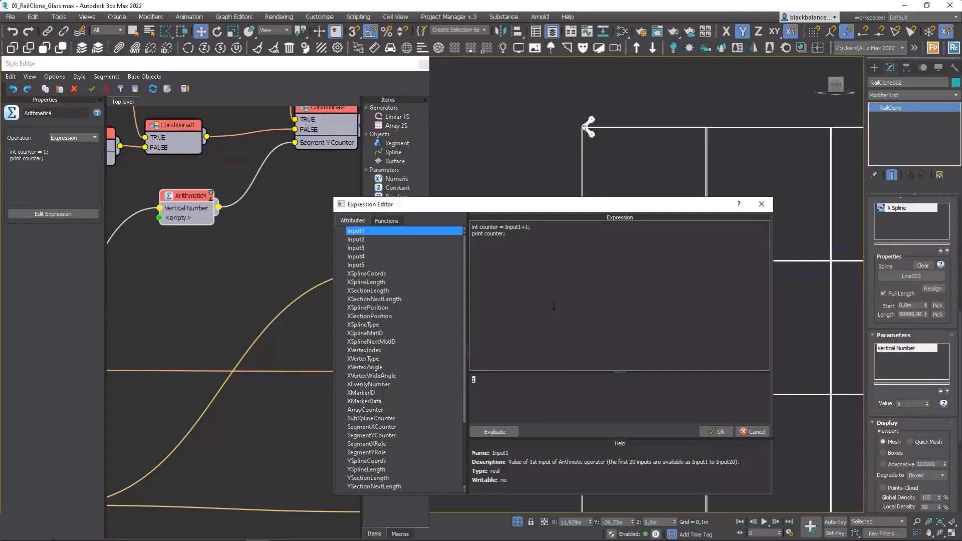
pyautogui.click(498, 434)
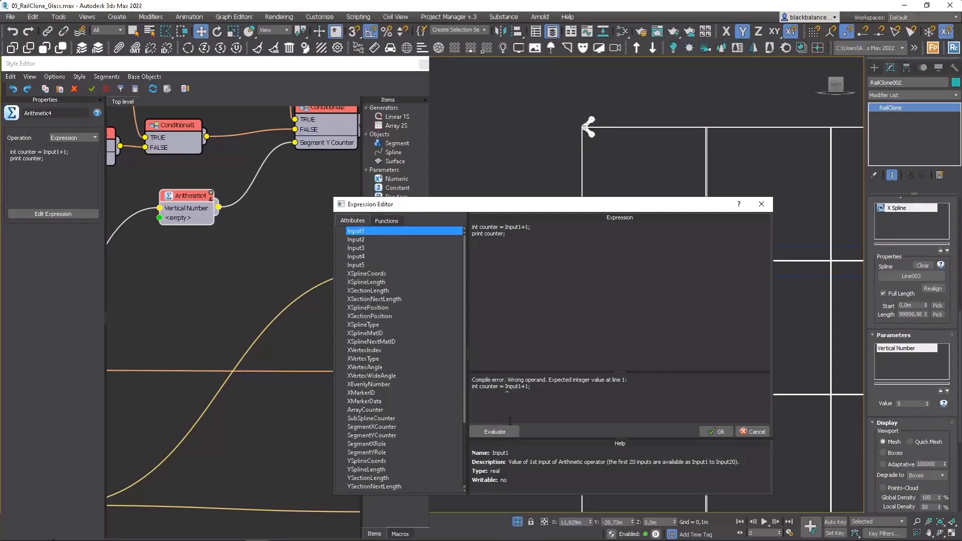
pyautogui.doubleClick(475, 227)
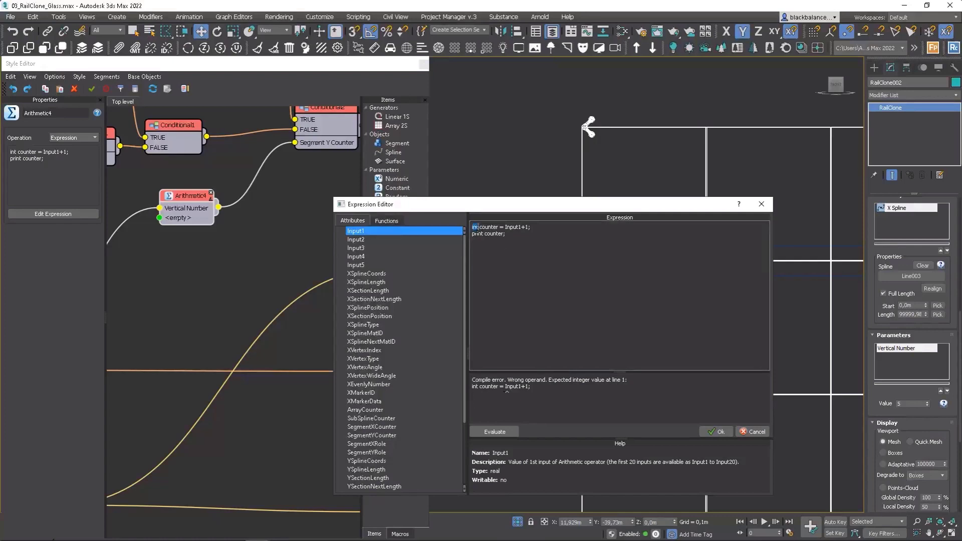
pyautogui.write('real')
pyautogui.click(495, 431)
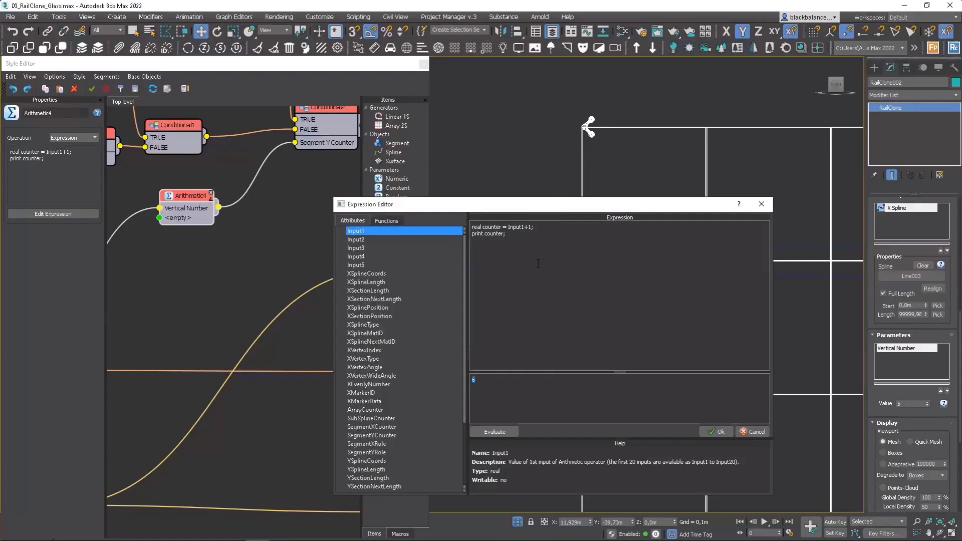
# Step: Replace the print statement with "return counter;", evaluate the expression and accept it
pyautogui.click(476, 239)
pyautogui.doubleClick(476, 234)
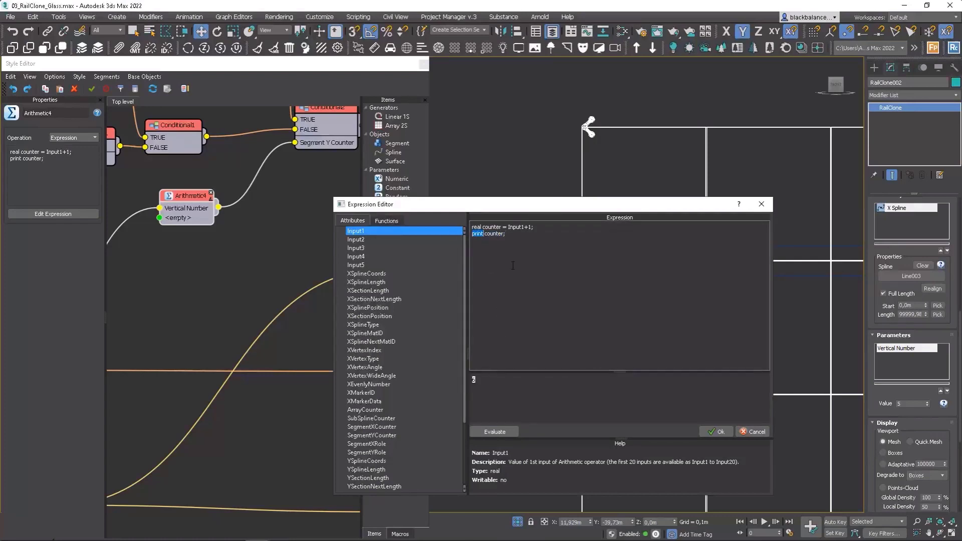
pyautogui.write('return')
pyautogui.click(495, 432)
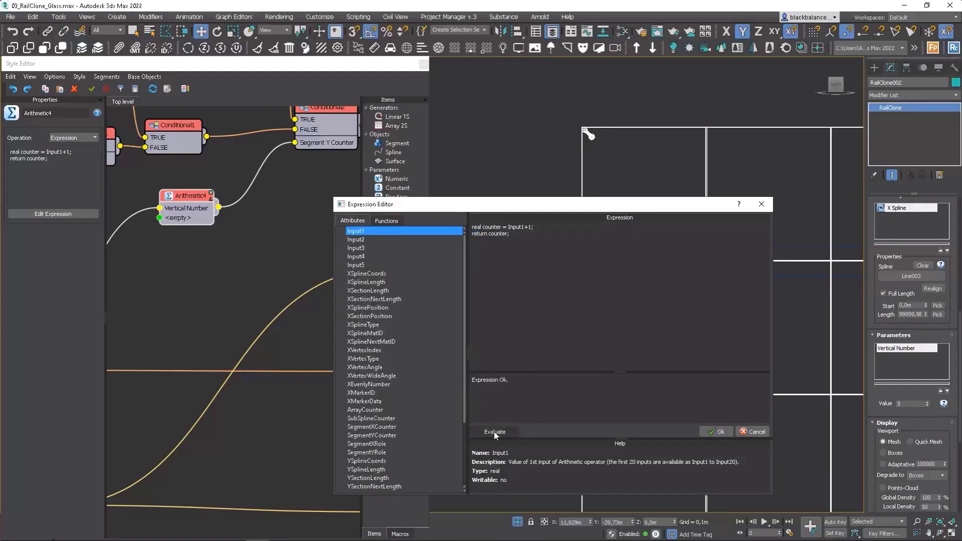
pyautogui.click(717, 431)
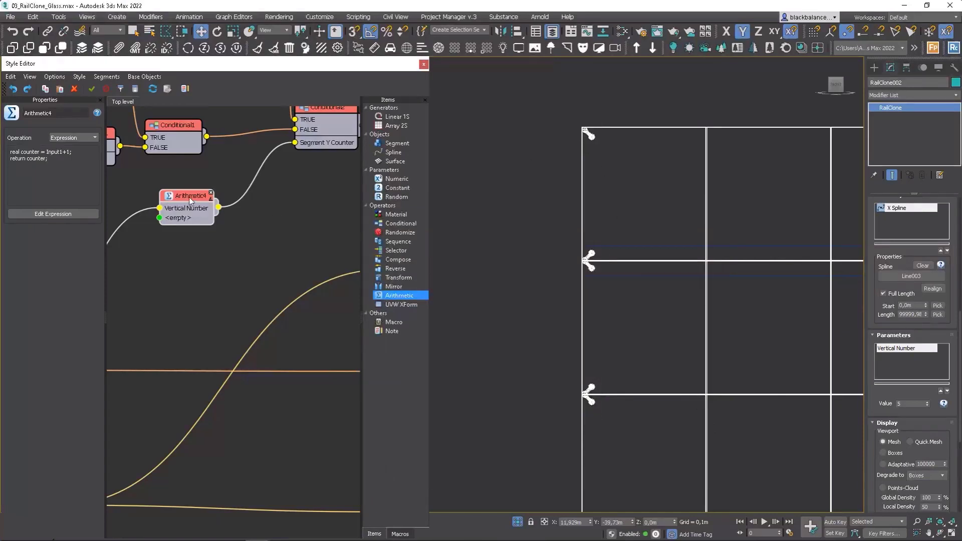
# Step: Test the top corner spiders by raising and lowering the Vertical Number parameter, leaving it at 4
pyautogui.scroll(-3, 669, 271)
pyautogui.moveTo(669, 272); pyautogui.dragTo(657, 214, button='middle')
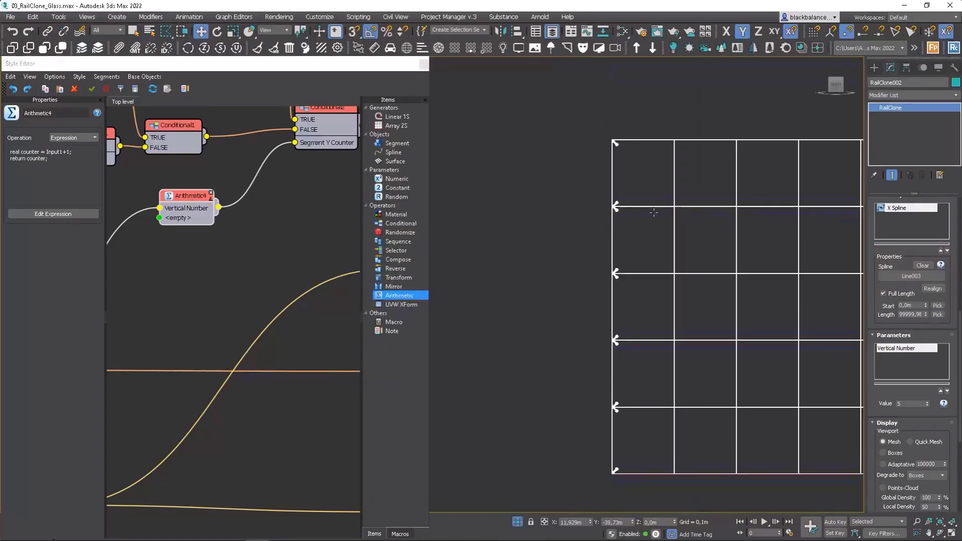
pyautogui.moveTo(734, 304); pyautogui.dragTo(668, 294, button='middle')
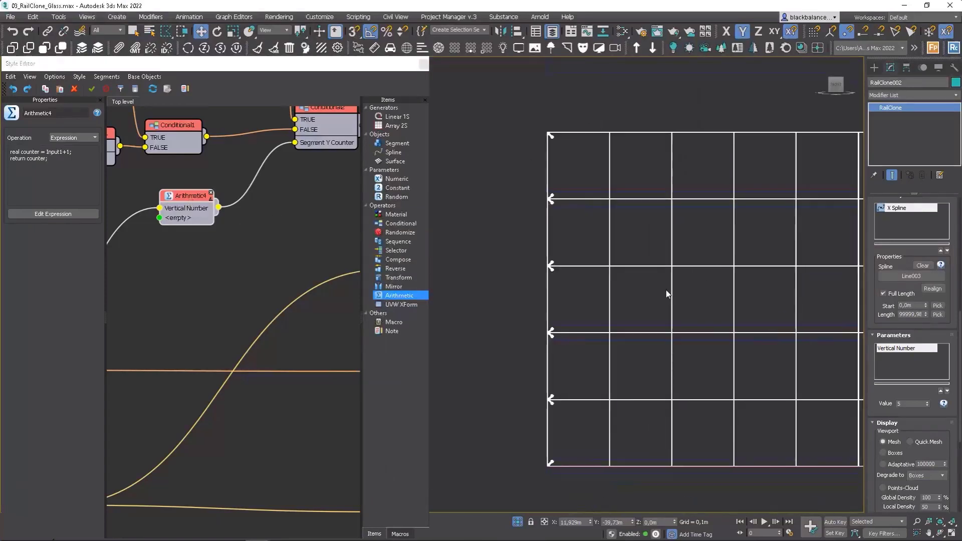
pyautogui.click(929, 405)
pyautogui.click(929, 404)
pyautogui.click(929, 401)
pyautogui.click(928, 401)
pyautogui.click(929, 401)
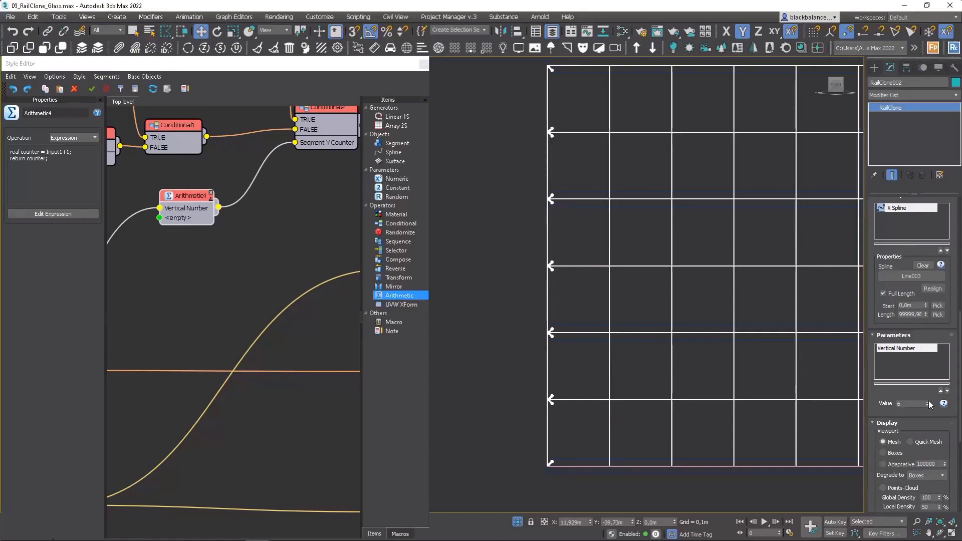
pyautogui.click(927, 405)
pyautogui.click(927, 405)
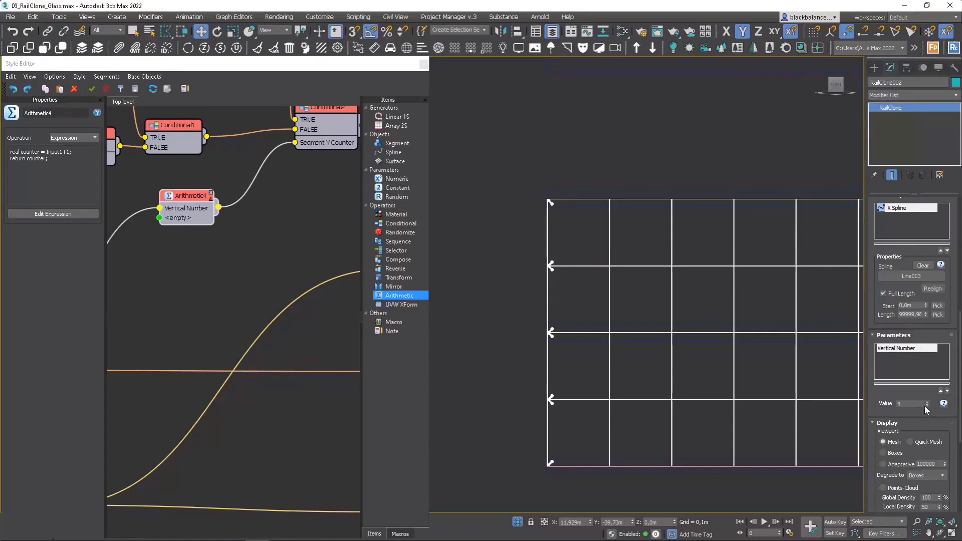
# Step: Examine the facade from its start edge across to the far end for missing spiders
pyautogui.moveTo(706, 334); pyautogui.dragTo(660, 333, button='middle')
pyautogui.scroll(-2, 660, 333)
pyautogui.moveTo(186, 236); pyautogui.dragTo(174, 253, button='middle')
pyautogui.scroll(-4, 174, 253)
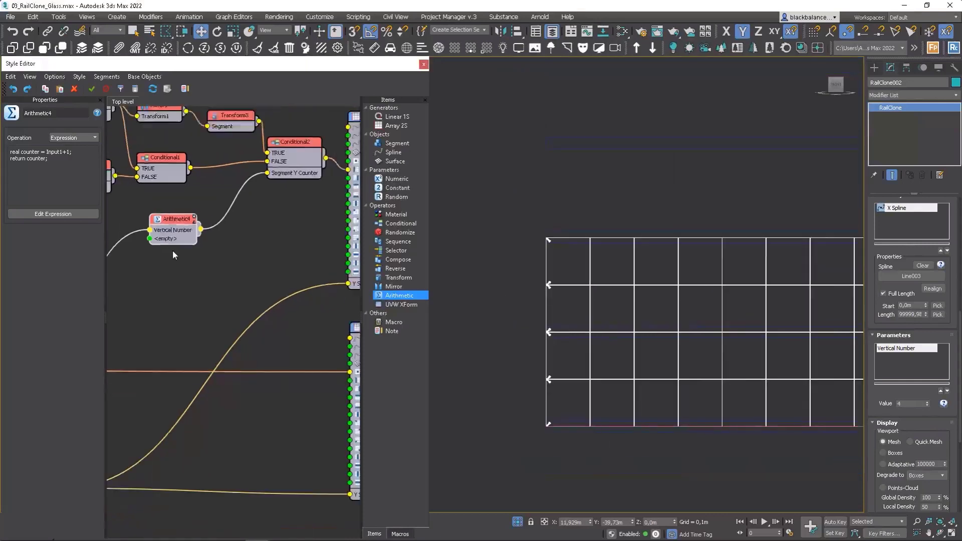
pyautogui.moveTo(788, 310); pyautogui.dragTo(633, 310, button='middle')
pyautogui.scroll(-1, 633, 310)
pyautogui.scroll(1, 702, 310)
pyautogui.scroll(-1, 644, 310)
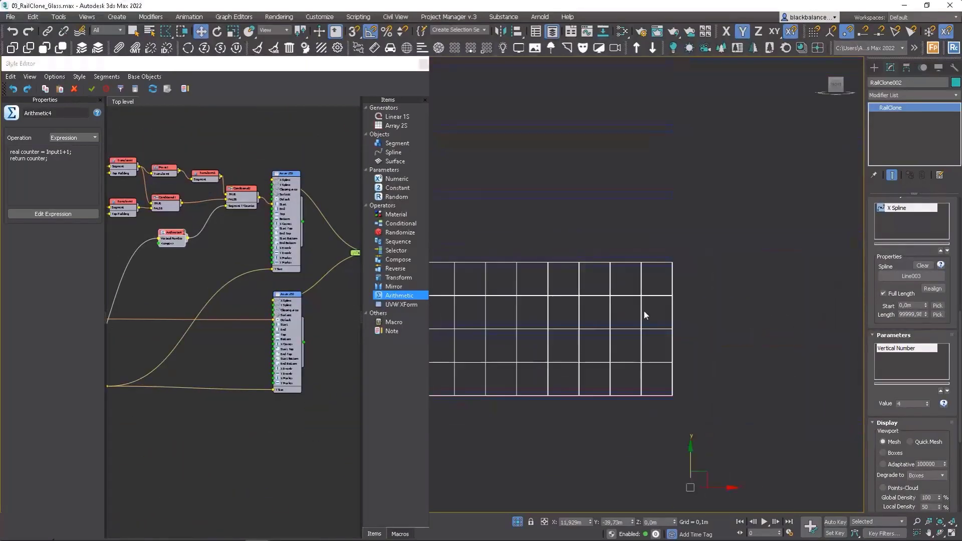
pyautogui.scroll(4, 645, 311)
pyautogui.moveTo(755, 319); pyautogui.dragTo(708, 307, button='middle')
# Step: Connect the second Conditional to the spider Array 2S's End input and insert a Mirror operator on the X axis into that connection
pyautogui.moveTo(359, 261); pyautogui.dragTo(338, 285, button='middle')
pyautogui.scroll(3, 211, 216)
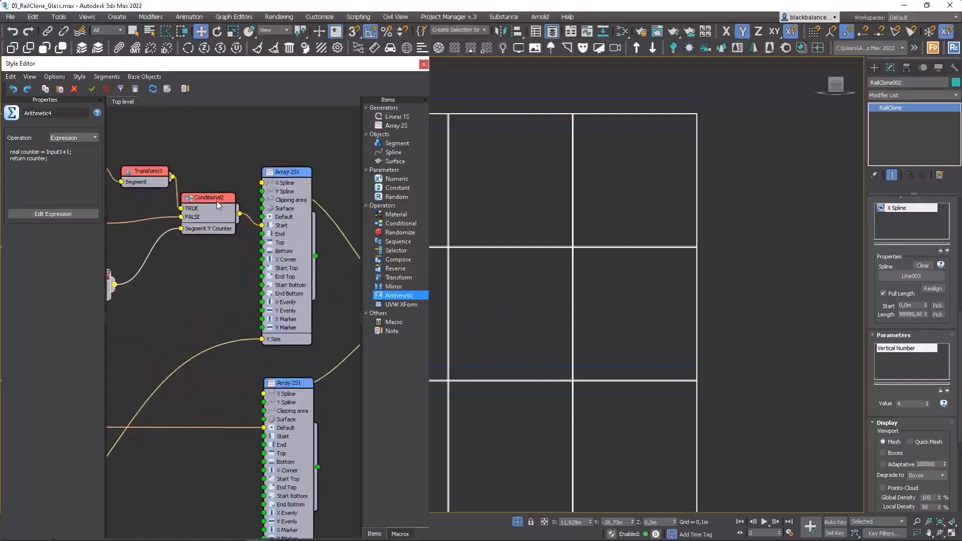
pyautogui.moveTo(216, 200); pyautogui.dragTo(324, 239)
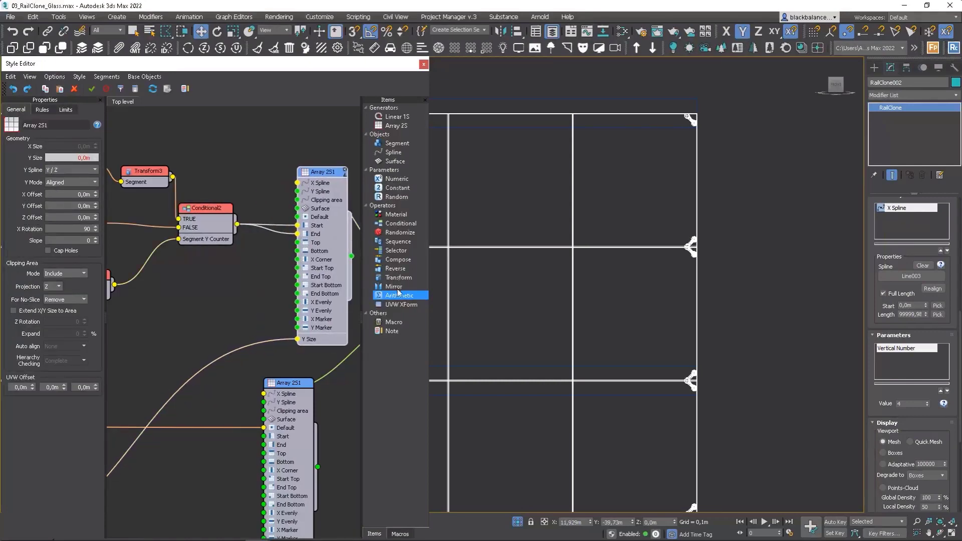
pyautogui.moveTo(394, 286); pyautogui.dragTo(258, 264)
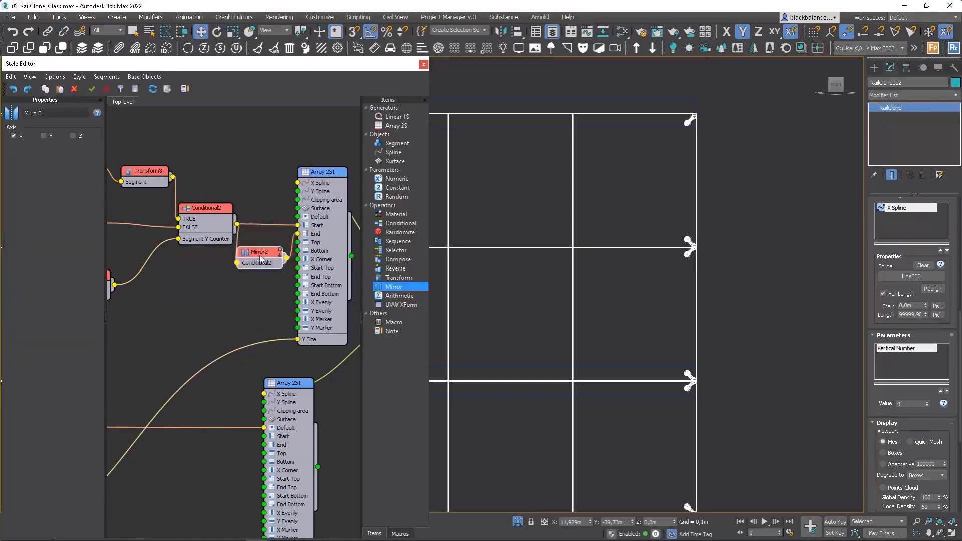
# Step: Arrange the new Mirror operator between the second Conditional and the spider Array 2S, and check the spiders along the facade's end edge
pyautogui.scroll(-3, 304, 244)
pyautogui.moveTo(289, 246); pyautogui.dragTo(252, 241, button='middle')
pyautogui.moveTo(253, 328); pyautogui.dragTo(268, 322)
pyautogui.moveTo(344, 161); pyautogui.dragTo(279, 351)
pyautogui.moveTo(275, 343); pyautogui.dragTo(303, 344)
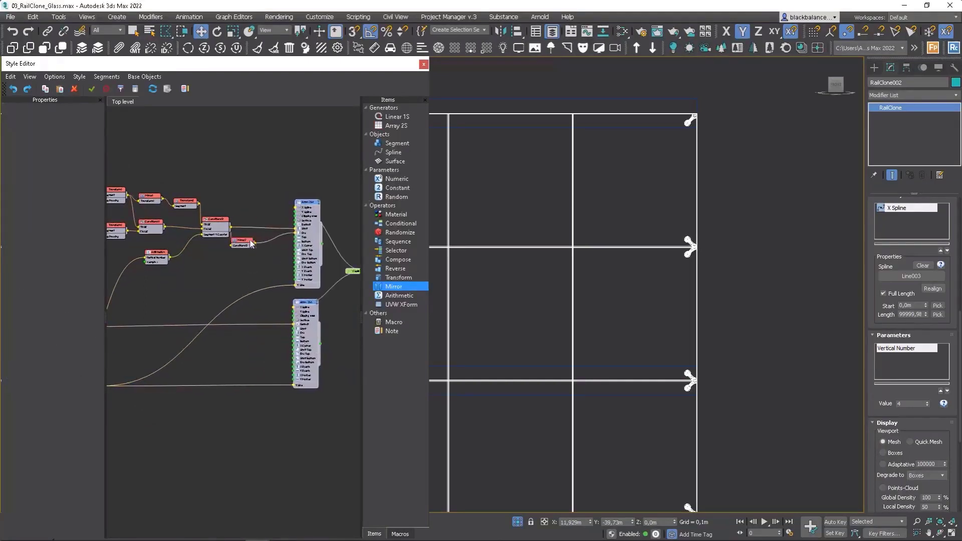
pyautogui.scroll(2, 236, 243)
pyautogui.click(279, 243)
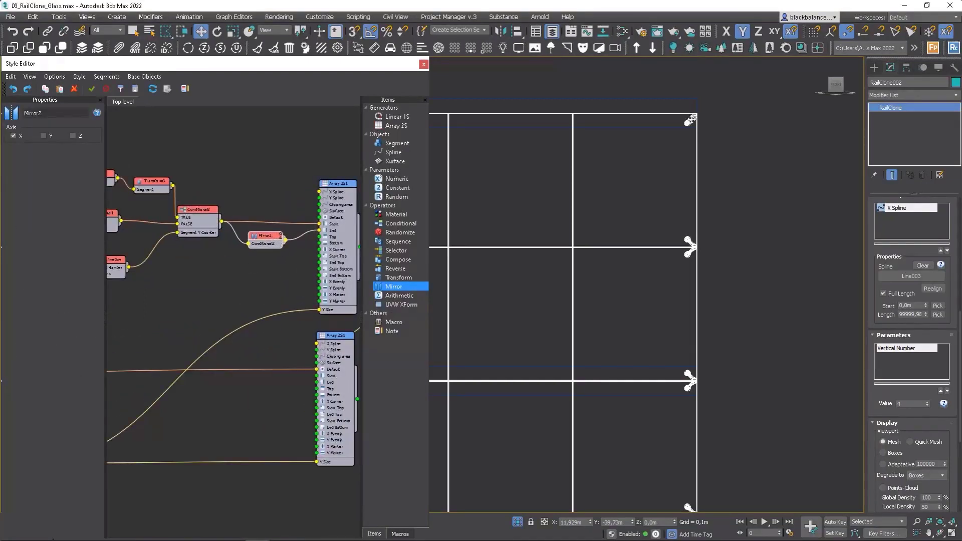
pyautogui.scroll(5, 692, 371)
pyautogui.scroll(-8, 670, 452)
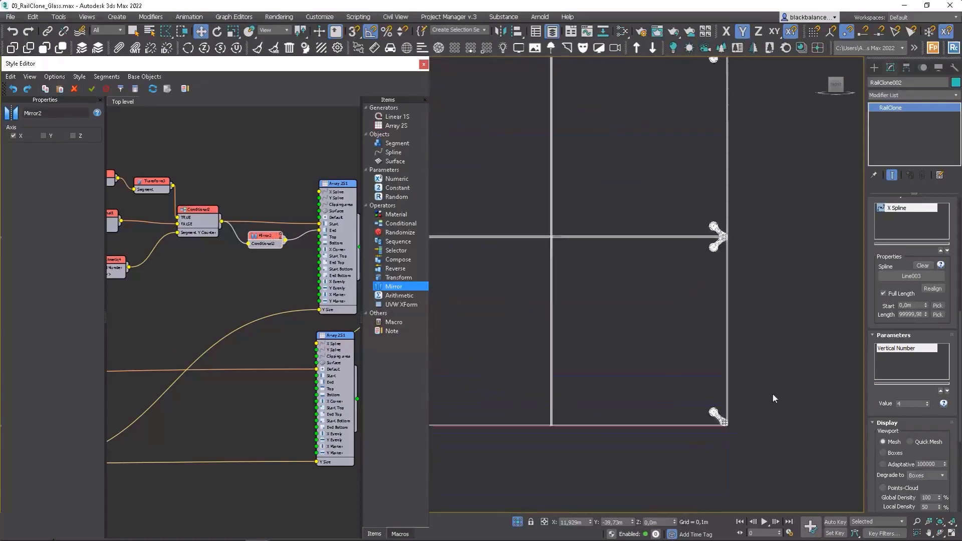
pyautogui.scroll(8, 810, 376)
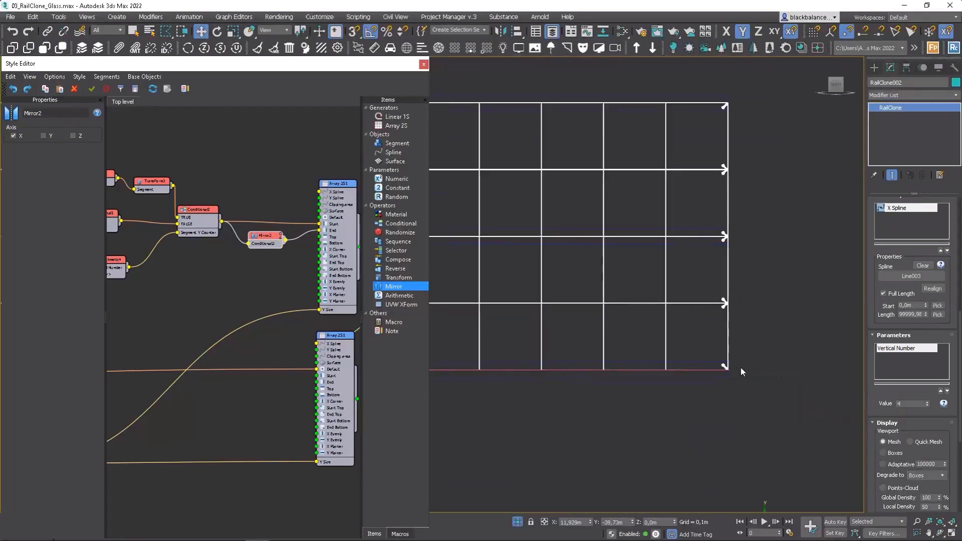
# Step: Try moving the base line's end vertex outward along X, undo the move, and reselect the facade
pyautogui.click(704, 373)
pyautogui.click(706, 374)
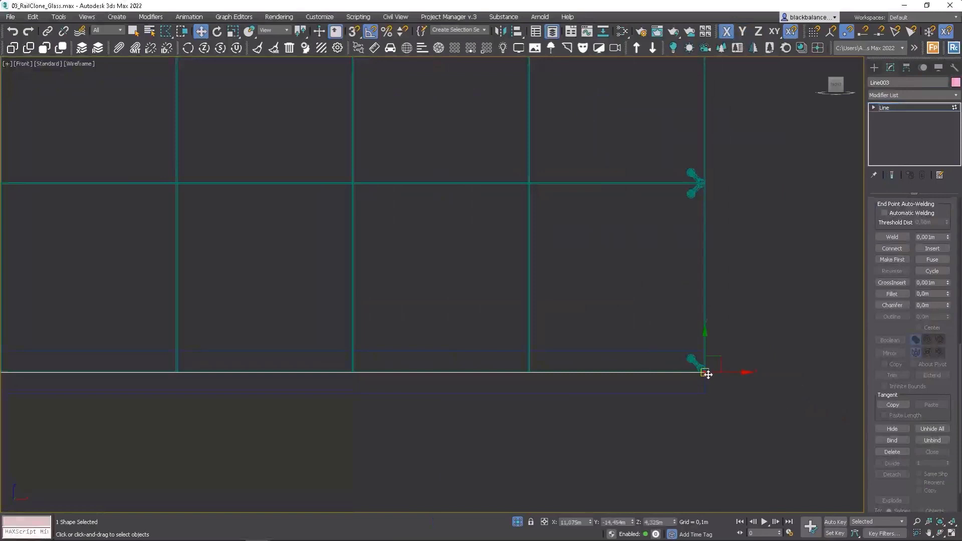
pyautogui.moveTo(726, 373); pyautogui.dragTo(830, 358)
pyautogui.hotkey('ctrl', 'z')
pyautogui.press('1')
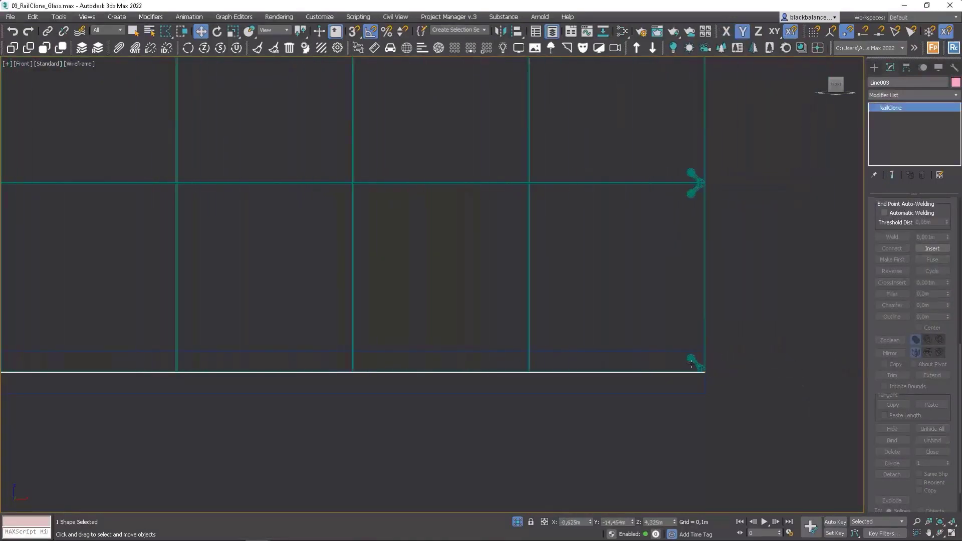
pyautogui.click(704, 360)
# Step: Connect the SpiderMain segment to the spider Array 2S's X Evenly input and check its placement along the facade
pyautogui.scroll(-6, 702, 351)
pyautogui.moveTo(692, 338); pyautogui.dragTo(786, 317, button='middle')
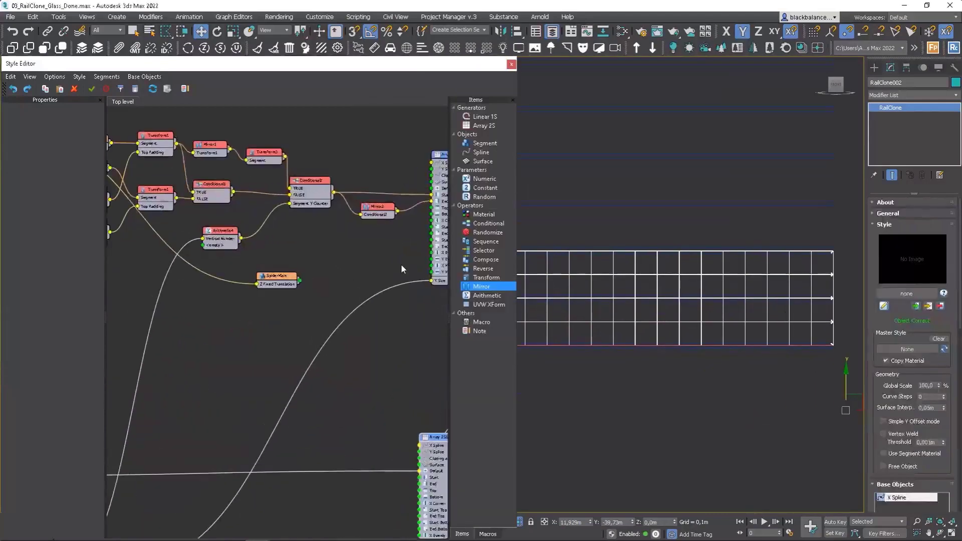
pyautogui.moveTo(401, 264); pyautogui.dragTo(350, 273, button='middle')
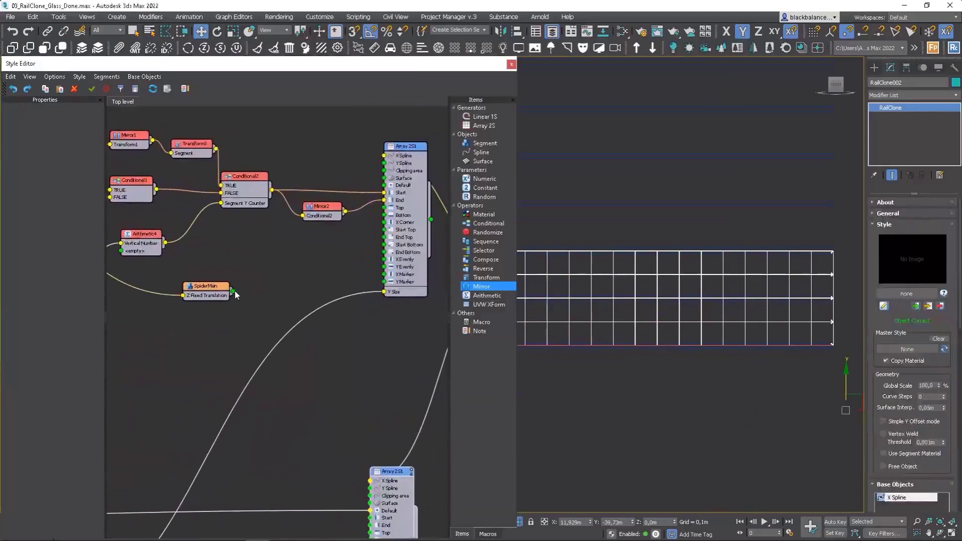
pyautogui.moveTo(233, 291); pyautogui.dragTo(383, 267)
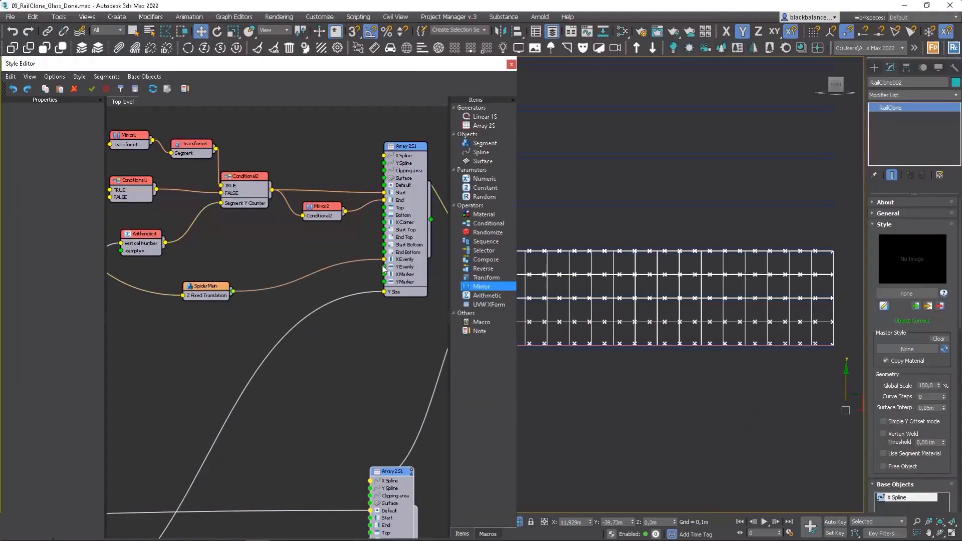
pyautogui.moveTo(635, 274); pyautogui.dragTo(713, 266, button='middle')
pyautogui.scroll(5, 580, 341)
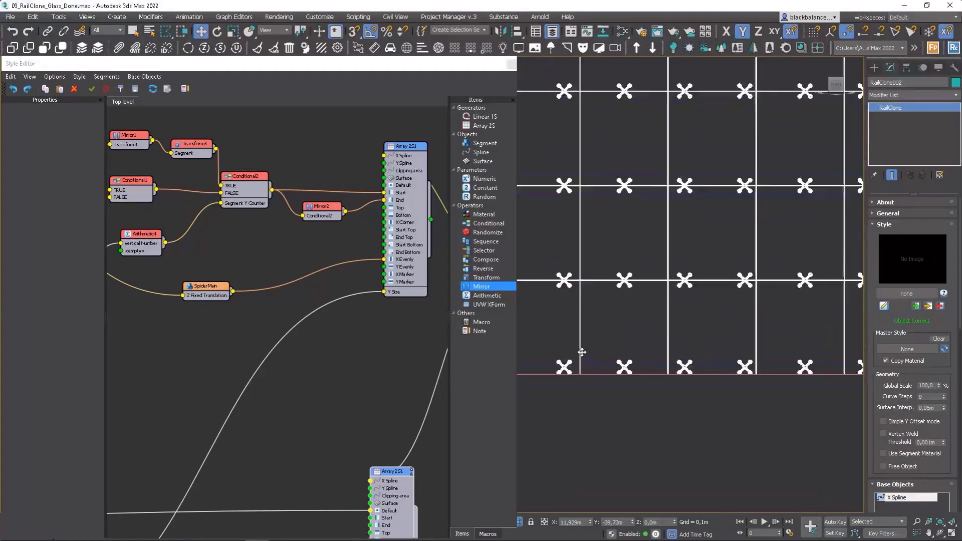
pyautogui.scroll(-3, 568, 273)
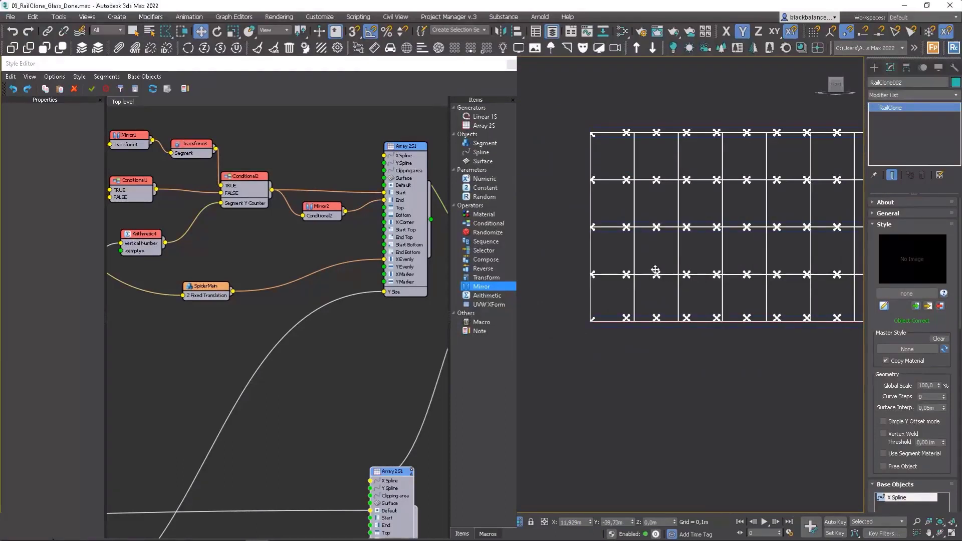
# Step: Set the spider Array 2S's X Evenly distance to 2,0m in its rules and enable Adaptive for it
pyautogui.click(404, 151)
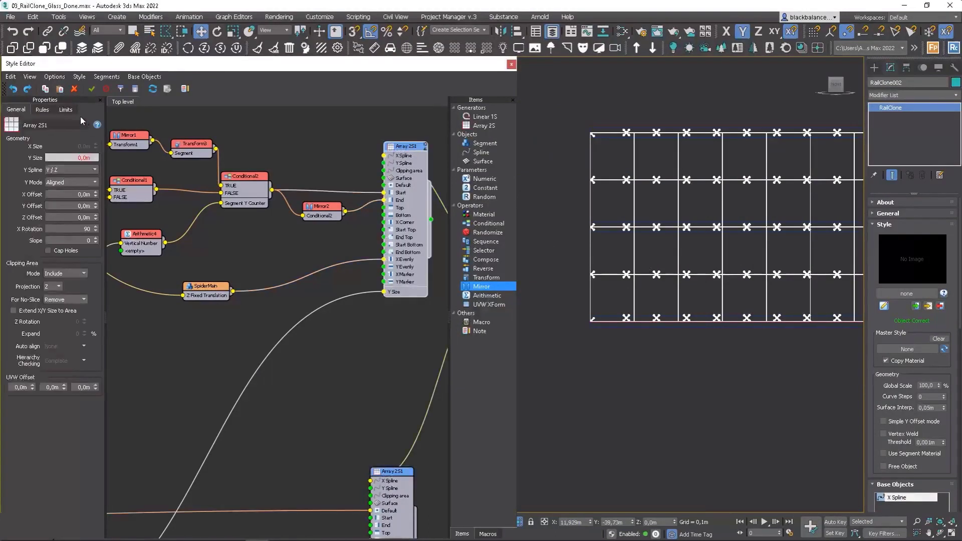
pyautogui.click(43, 111)
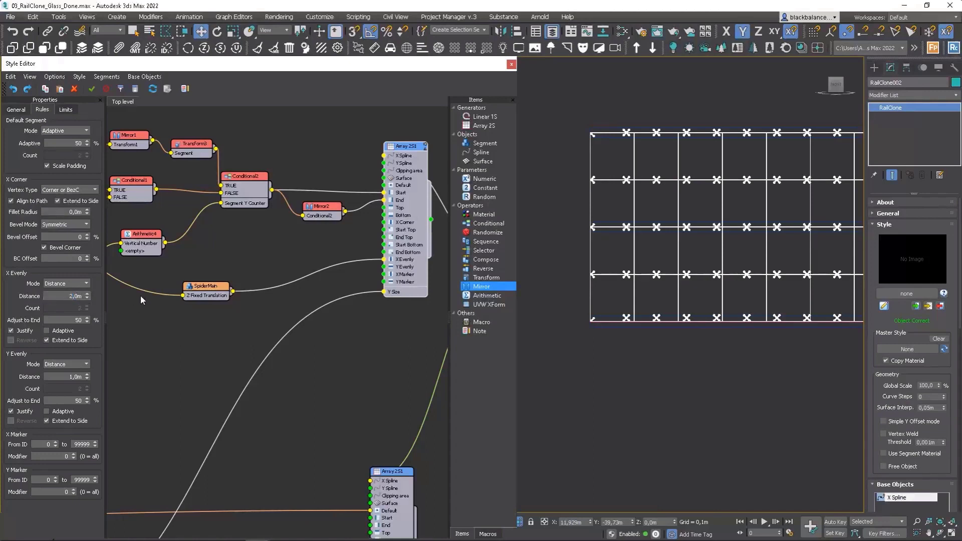
pyautogui.press('Return')
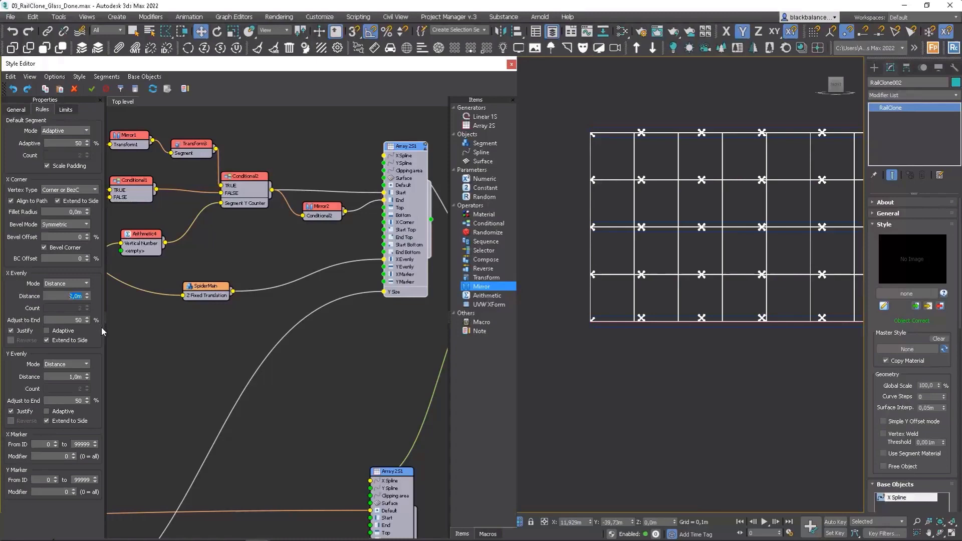
pyautogui.click(60, 334)
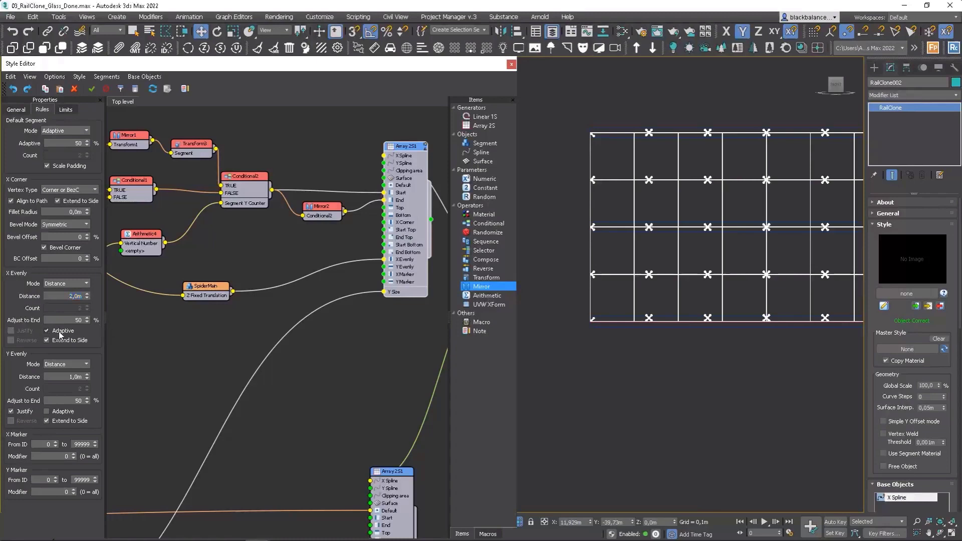
# Step: Export the X Evenly Distance parameter from the spider Array 2S generator
pyautogui.rightClick(410, 150)
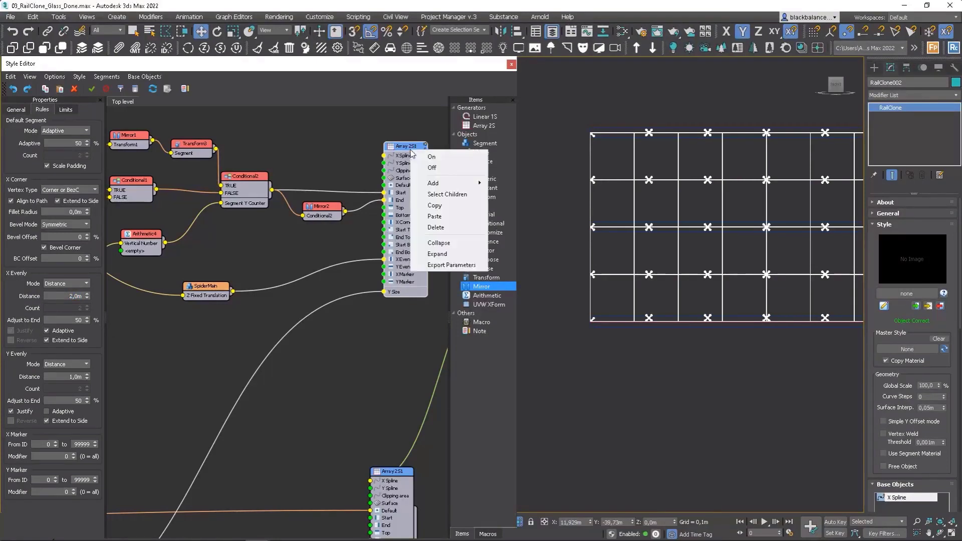
pyautogui.click(441, 263)
pyautogui.click(421, 332)
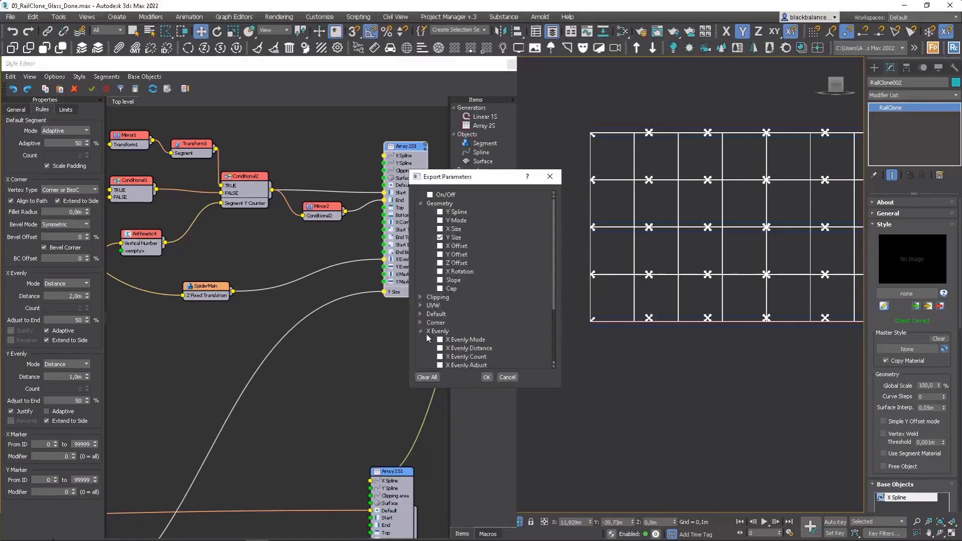
pyautogui.scroll(-1, 456, 339)
pyautogui.click(441, 322)
pyautogui.click(487, 377)
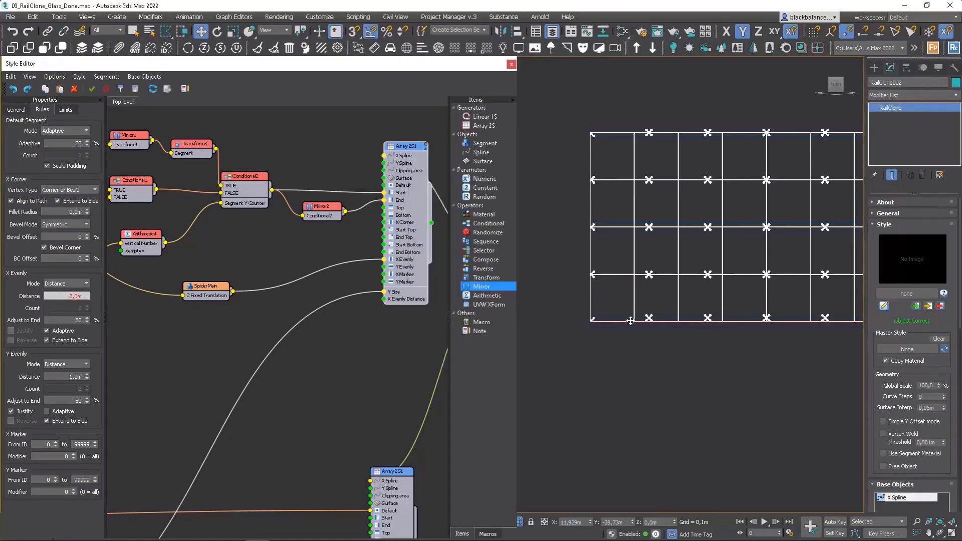
# Step: Connect the Window segment's X Size output to the spider Array 2S's X Evenly Distance input
pyautogui.scroll(-3, 237, 313)
pyautogui.scroll(6, 157, 380)
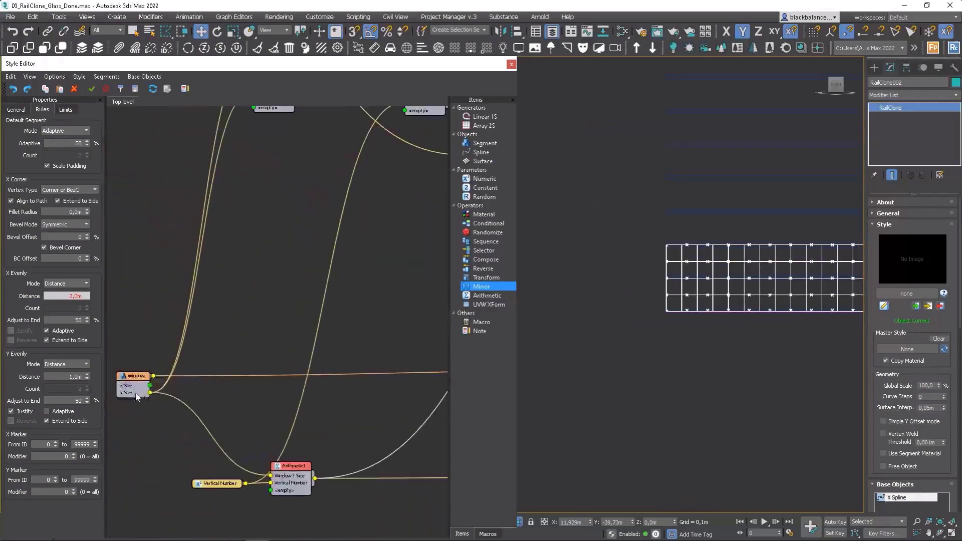
pyautogui.scroll(-5, 152, 333)
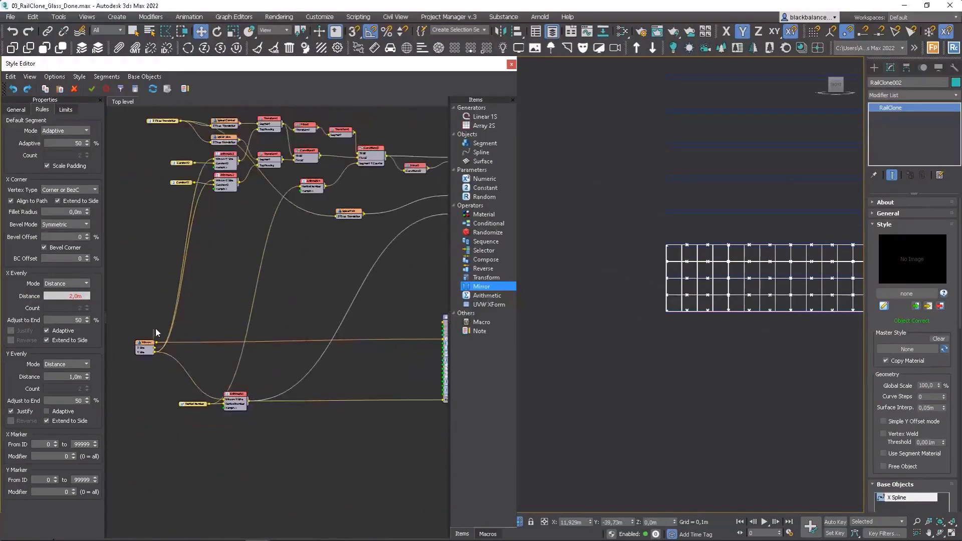
pyautogui.scroll(-3, 181, 307)
pyautogui.scroll(5, 279, 275)
pyautogui.moveTo(267, 275); pyautogui.dragTo(296, 264)
pyautogui.scroll(10, 667, 296)
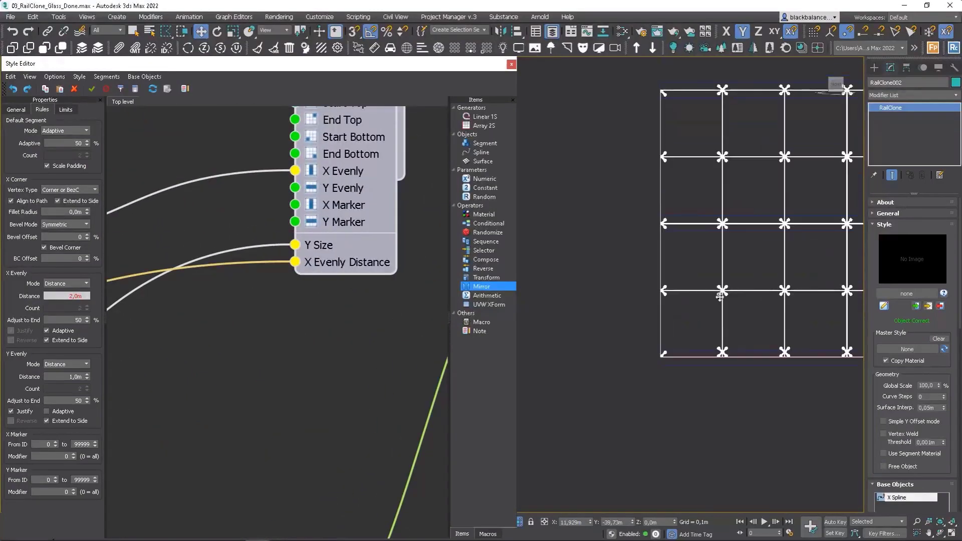
# Step: Inspect the spider spacing at the panel joints and along the facade's end and base edges
pyautogui.scroll(-15, 715, 295)
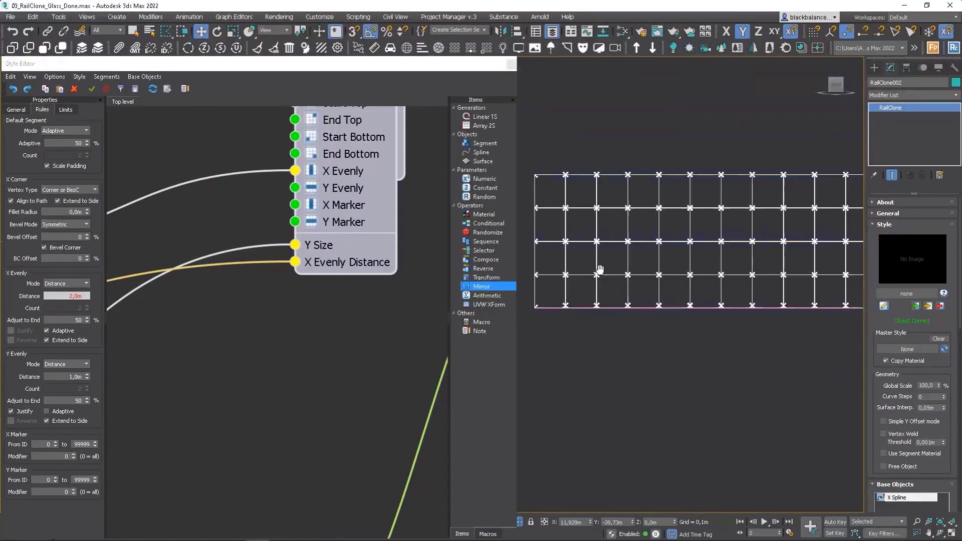
pyautogui.scroll(8, 717, 323)
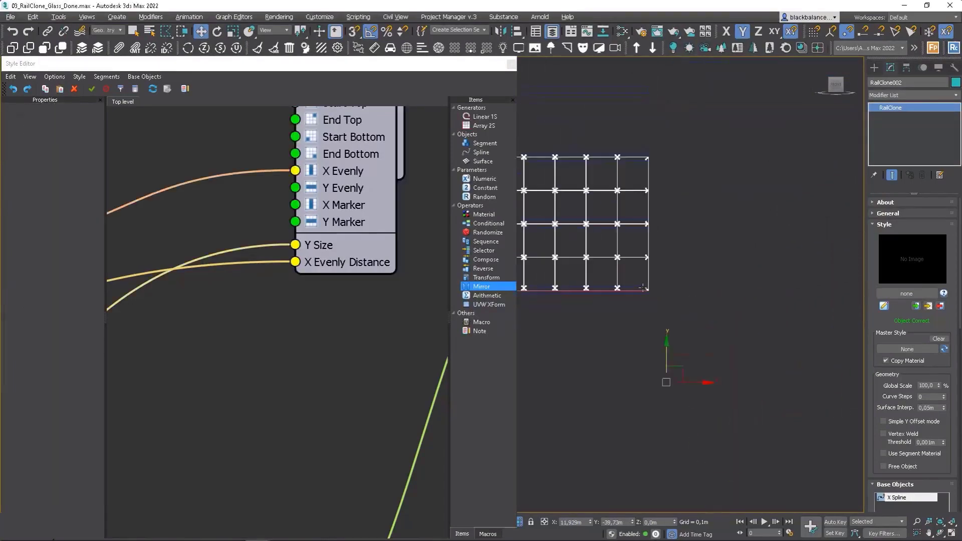
pyautogui.moveTo(602, 261); pyautogui.dragTo(797, 282)
pyautogui.scroll(6, 652, 326)
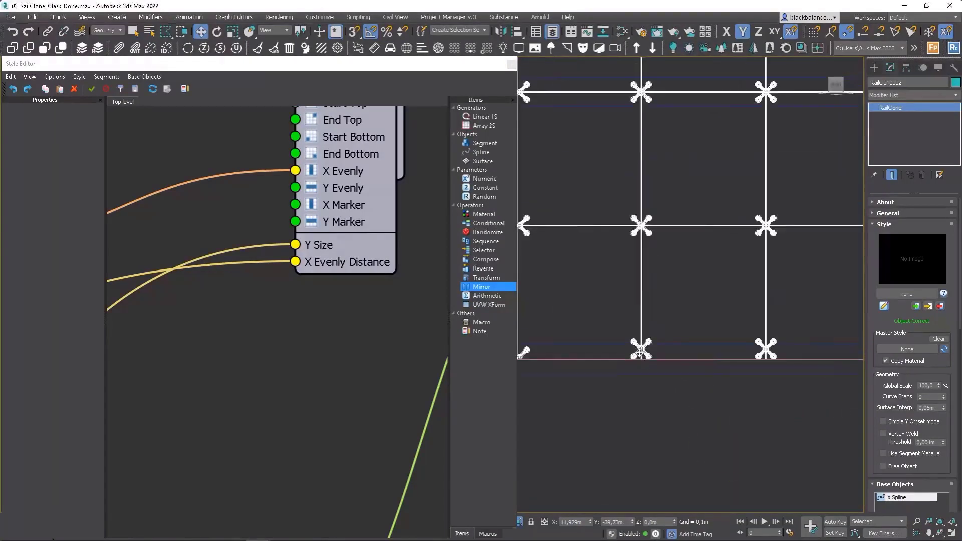
pyautogui.scroll(-6, 396, 249)
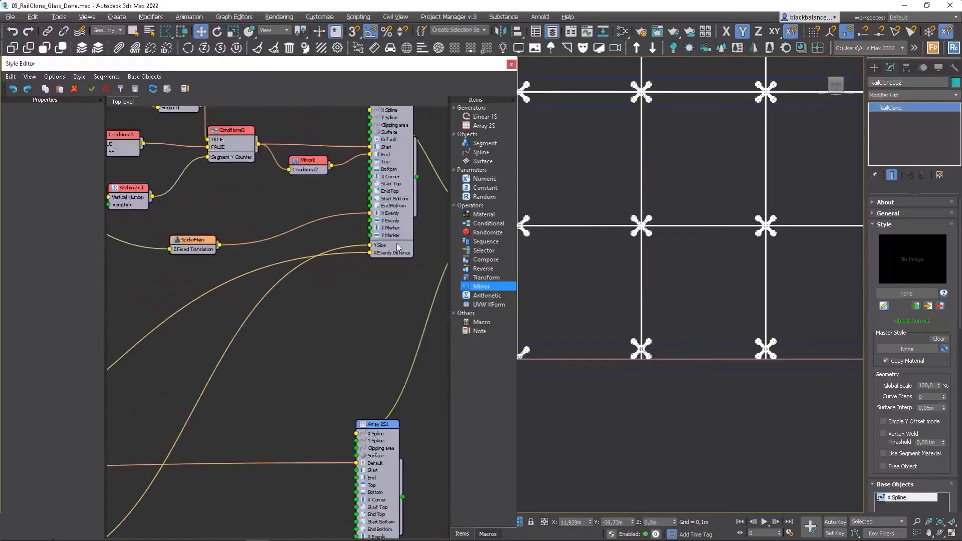
pyautogui.scroll(2, 307, 233)
pyautogui.click(280, 245)
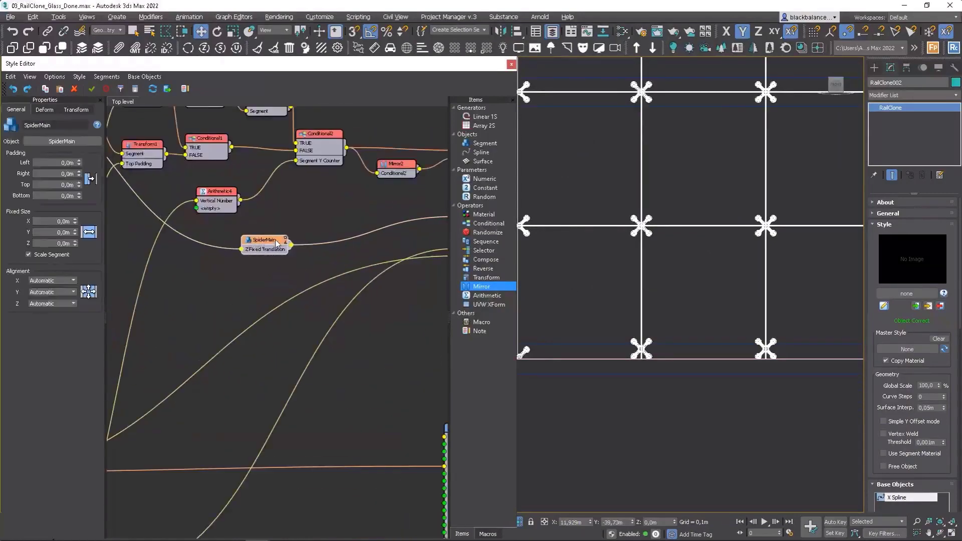
pyautogui.scroll(3, 271, 260)
pyautogui.moveTo(343, 285); pyautogui.dragTo(308, 293, button='middle')
pyautogui.scroll(-1, 308, 293)
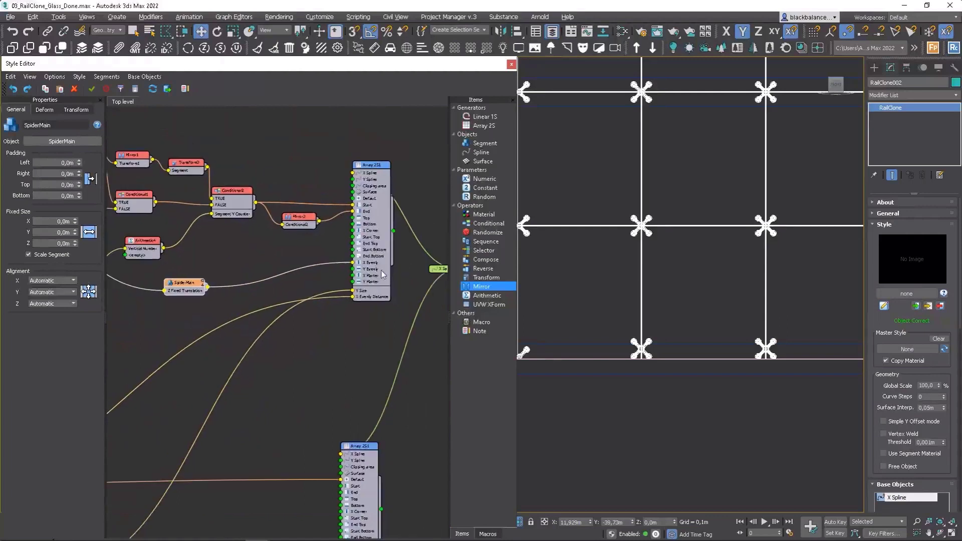
pyautogui.moveTo(483, 226); pyautogui.dragTo(272, 258)
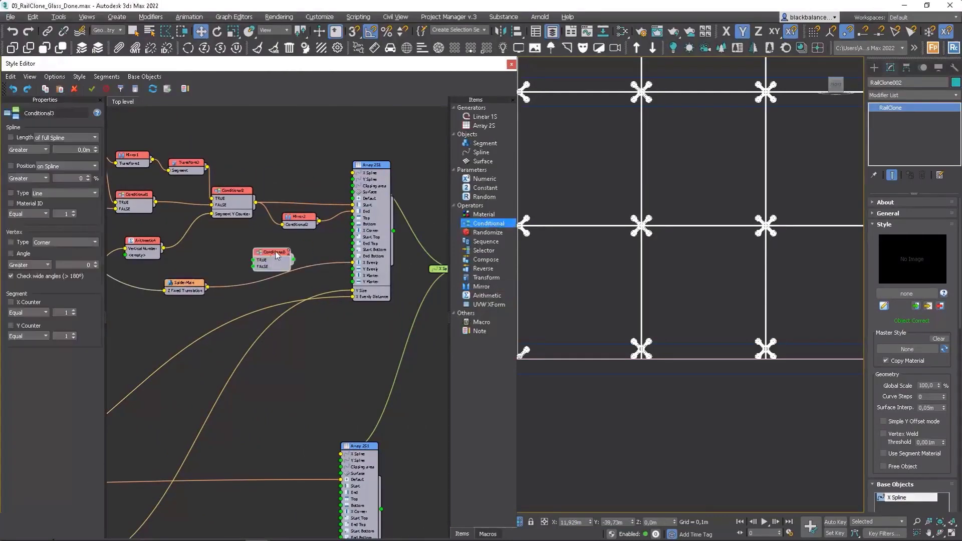
pyautogui.press('Delete')
# Step: Duplicate Conditional1, Conditional2 and Mirror2 together and place the copies beside the SpiderMain segment
pyautogui.moveTo(210, 239); pyautogui.dragTo(308, 246, button='middle')
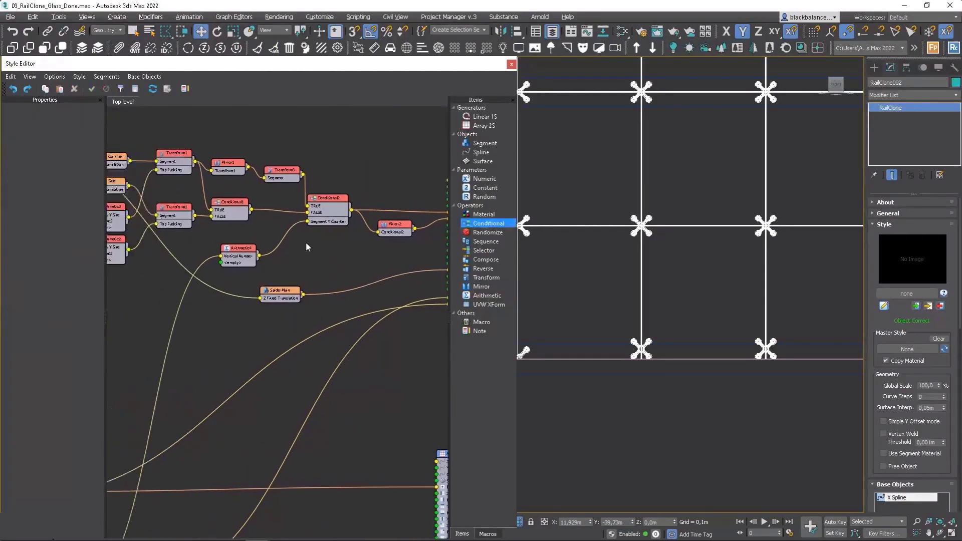
pyautogui.moveTo(401, 191); pyautogui.dragTo(324, 240)
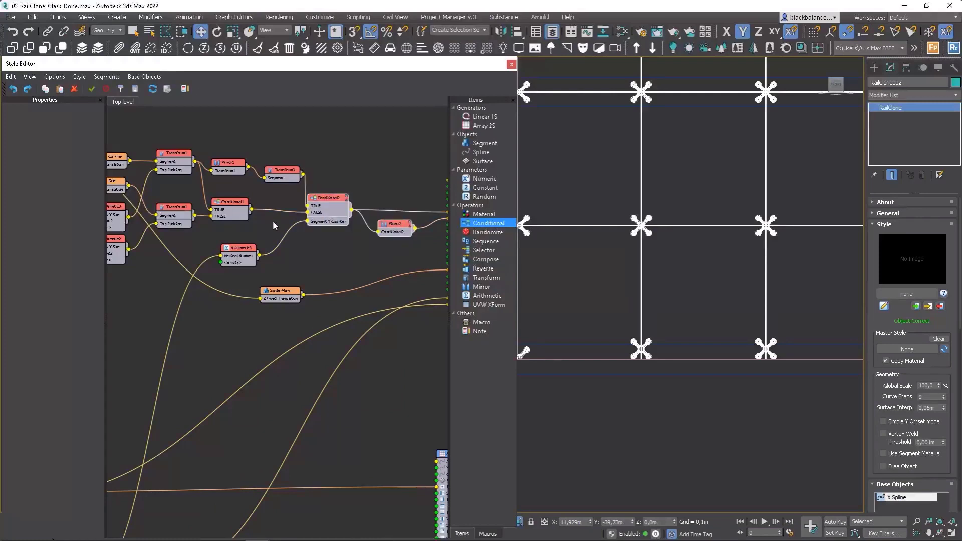
pyautogui.click(233, 207)
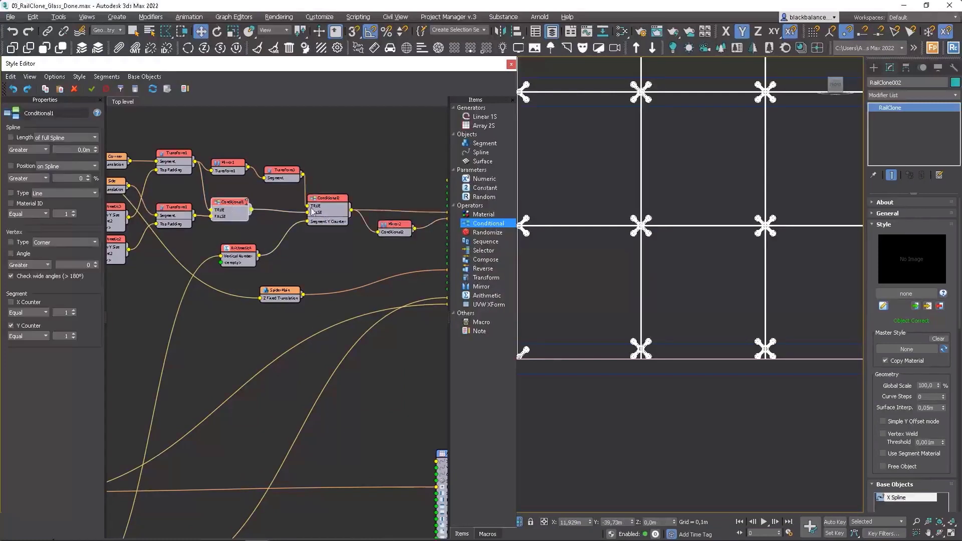
pyautogui.keyDown('ctrl'); pyautogui.click(341, 203); pyautogui.keyUp('ctrl')
pyautogui.scroll(-5, 322, 247)
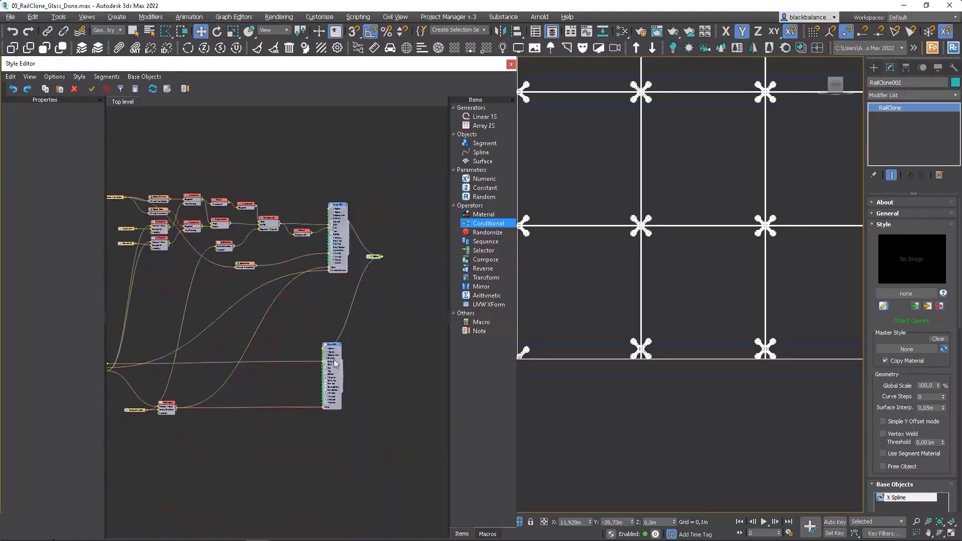
pyautogui.moveTo(335, 360); pyautogui.dragTo(426, 356)
pyautogui.click(372, 335)
pyautogui.scroll(2, 271, 204)
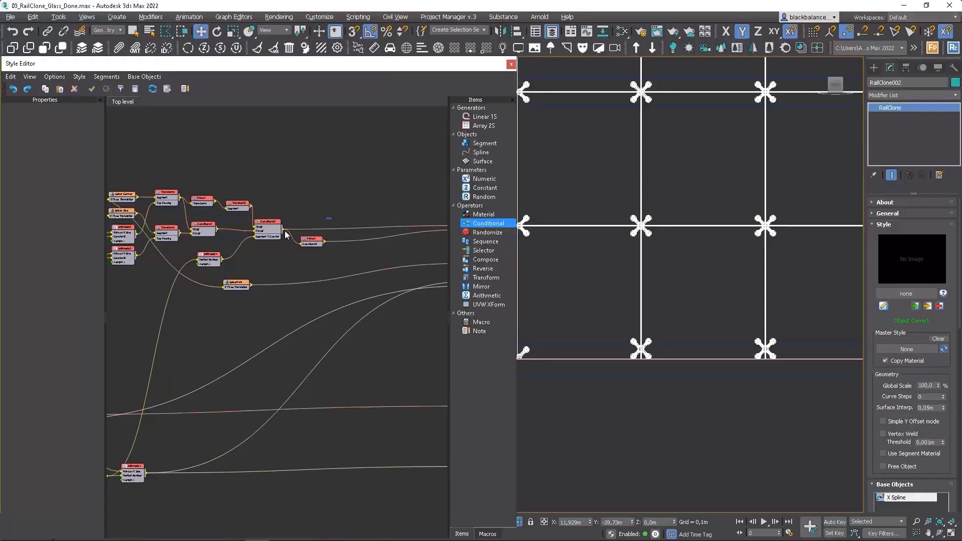
pyautogui.moveTo(332, 216); pyautogui.dragTo(204, 245)
pyautogui.keyDown('shift'); pyautogui.moveTo(260, 223); pyautogui.dragTo(351, 271); pyautogui.keyUp('shift')
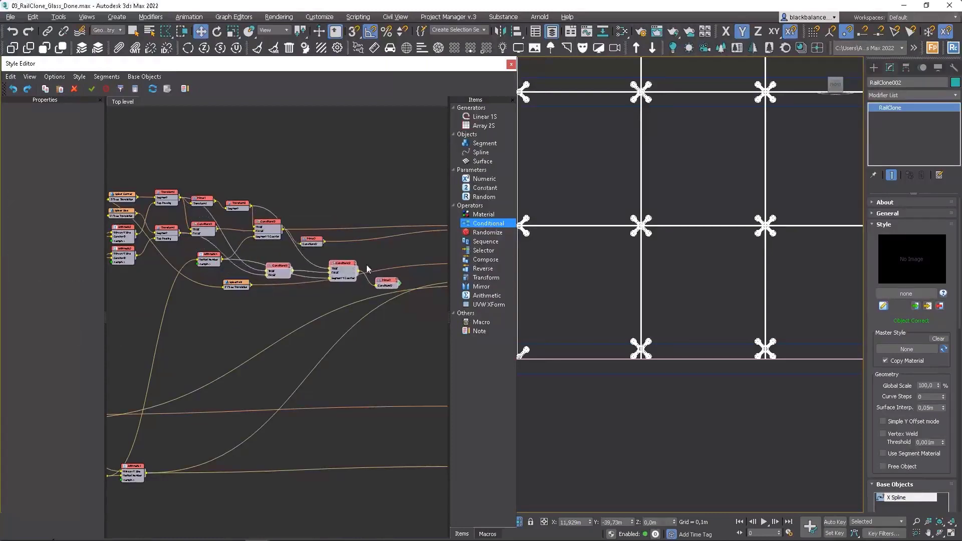
# Step: Disconnect SpiderMain from the spider array's X Evenly input and remove the links feeding the copied Conditional1
pyautogui.click(388, 261)
pyautogui.click(393, 268)
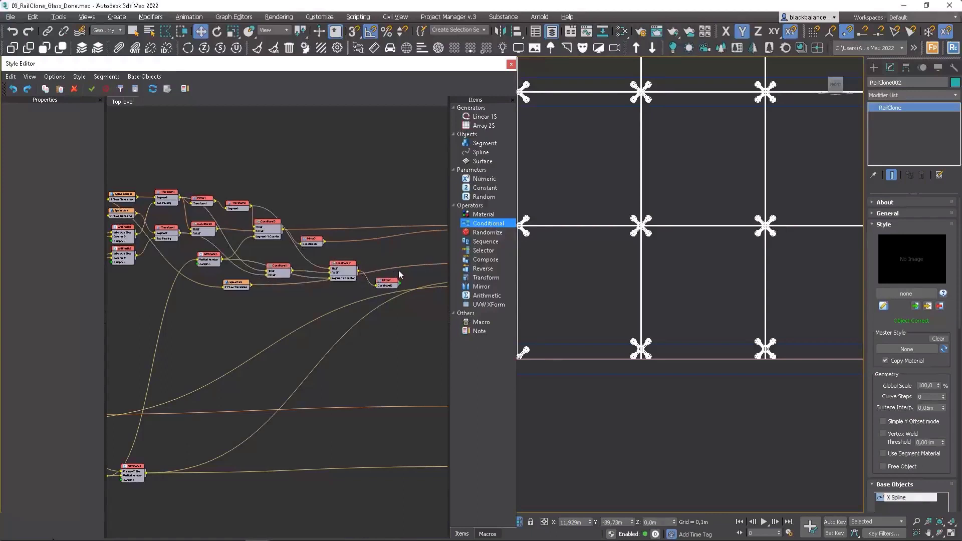
pyautogui.press('Delete')
pyautogui.scroll(2, 263, 272)
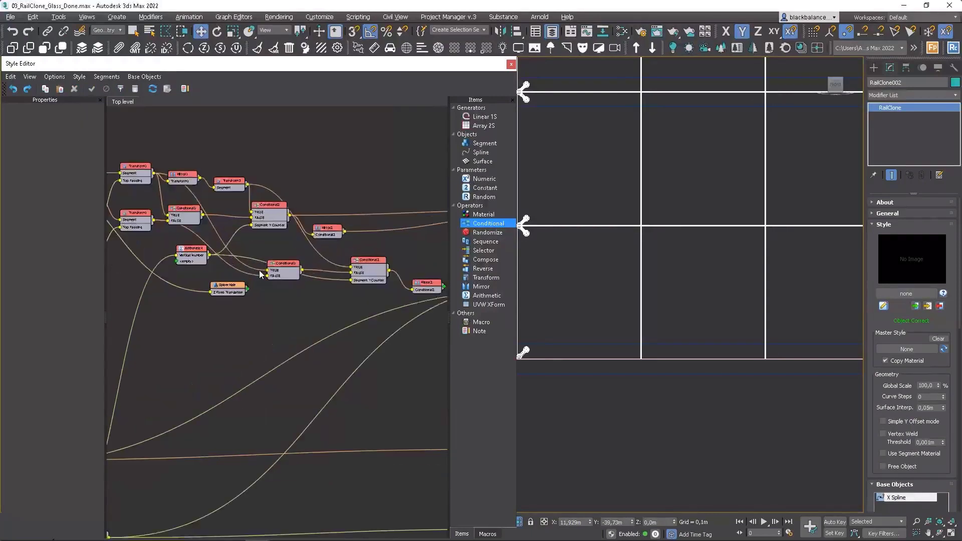
pyautogui.click(260, 275)
pyautogui.press('Delete')
# Step: Spread out the copied Conditionals and Mirror2, and remove the link into the copied Conditional2's TRUE input
pyautogui.moveTo(360, 271); pyautogui.dragTo(311, 270, button='middle')
pyautogui.moveTo(380, 297); pyautogui.dragTo(400, 276)
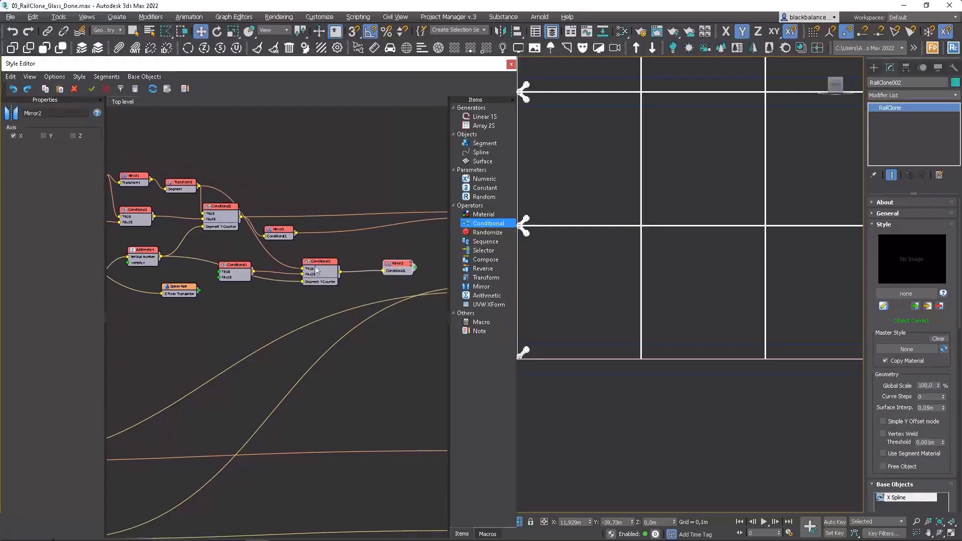
pyautogui.moveTo(318, 268)
pyautogui.mouseDown()
pyautogui.moveTo(335, 266)
pyautogui.moveTo(327, 266)
pyautogui.mouseUp()
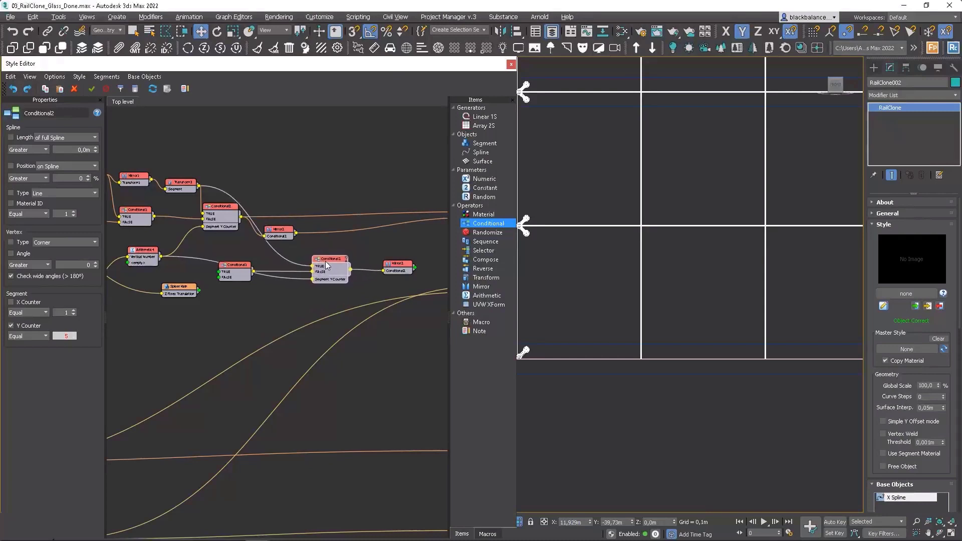
pyautogui.moveTo(233, 275); pyautogui.dragTo(257, 305)
pyautogui.click(304, 271)
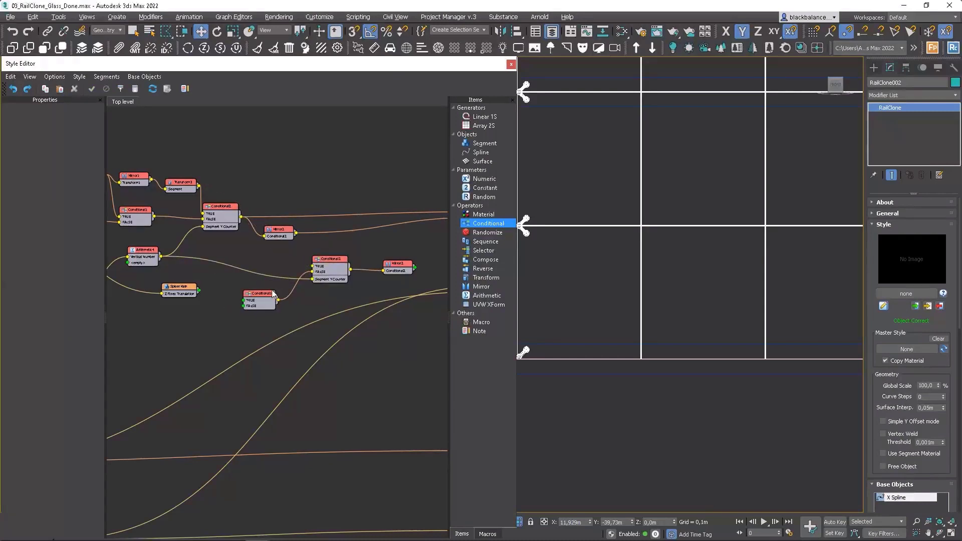
# Step: Connect the copied Mirror2 to the spider array's X Evenly input and SpiderMain to the copied Conditional1's FALSE input
pyautogui.scroll(1, 326, 278)
pyautogui.scroll(-1, 327, 277)
pyautogui.moveTo(371, 277); pyautogui.dragTo(269, 283, button='middle')
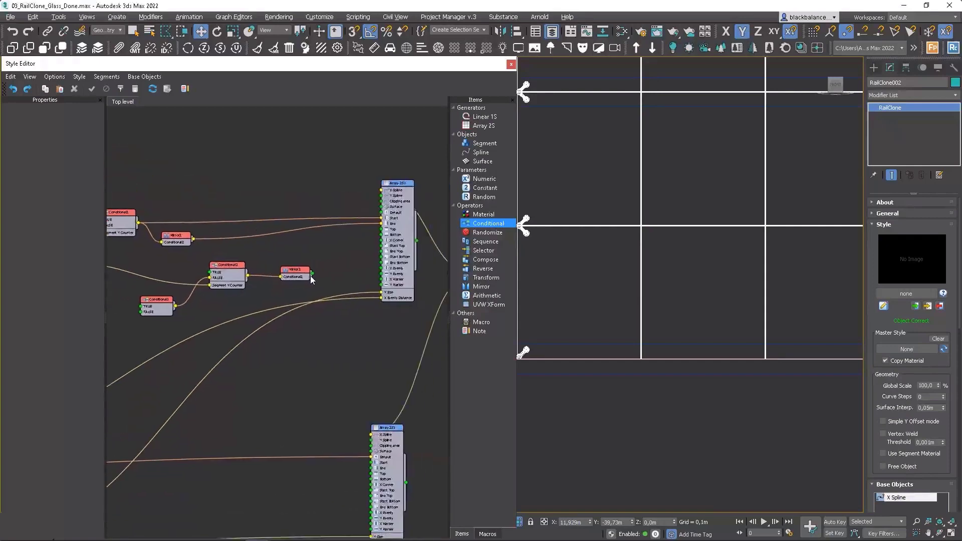
pyautogui.moveTo(311, 274); pyautogui.dragTo(382, 270)
pyautogui.moveTo(238, 252); pyautogui.dragTo(357, 232, button='middle')
pyautogui.scroll(1, 226, 277)
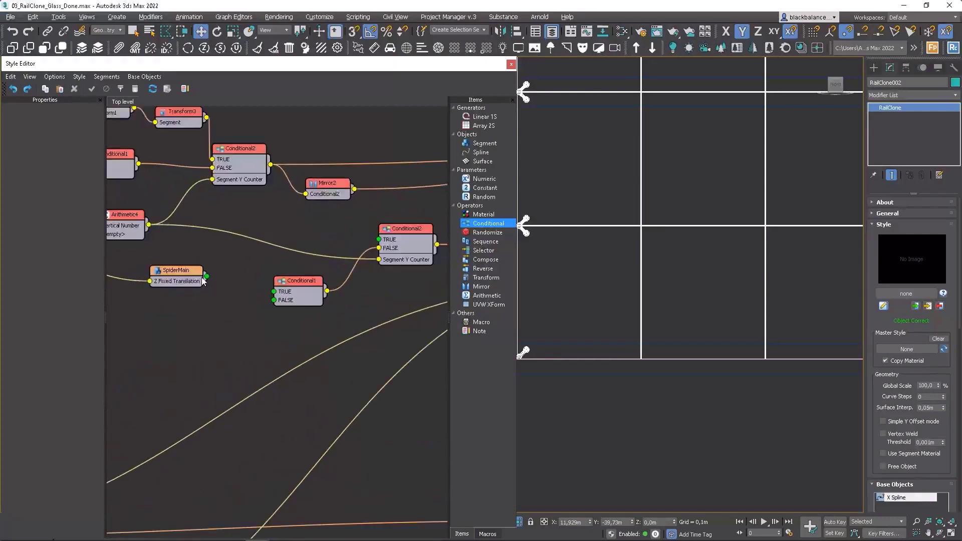
pyautogui.moveTo(208, 277); pyautogui.dragTo(275, 300)
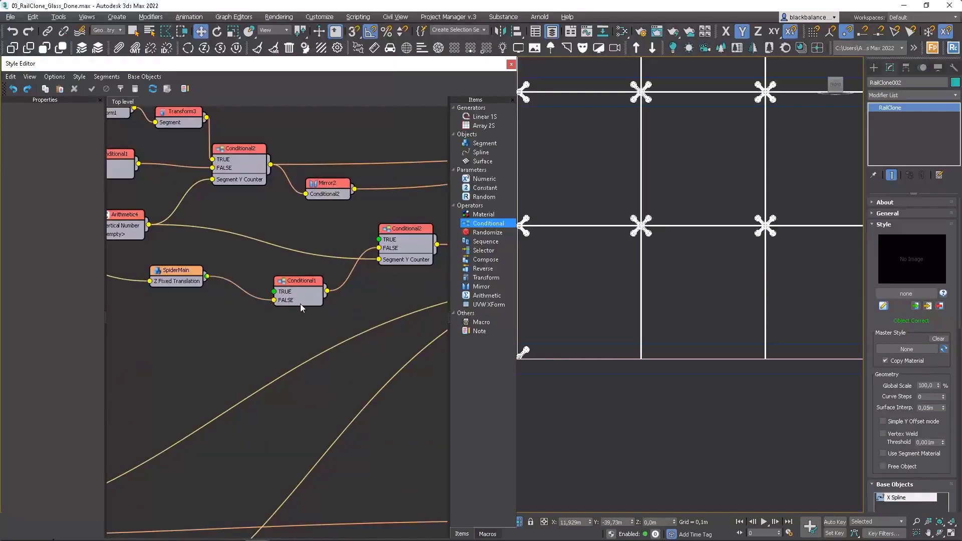
pyautogui.scroll(-5, 597, 322)
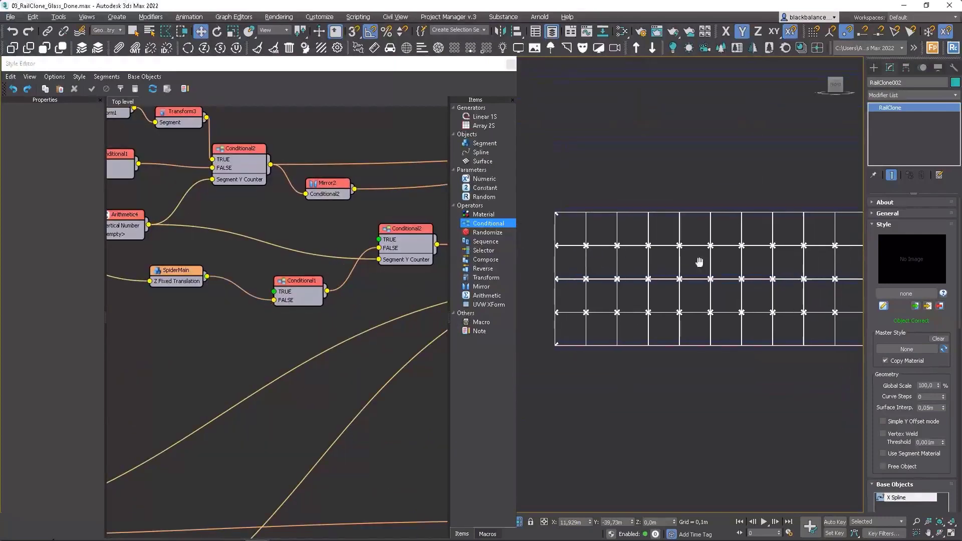
pyautogui.scroll(4, 798, 241)
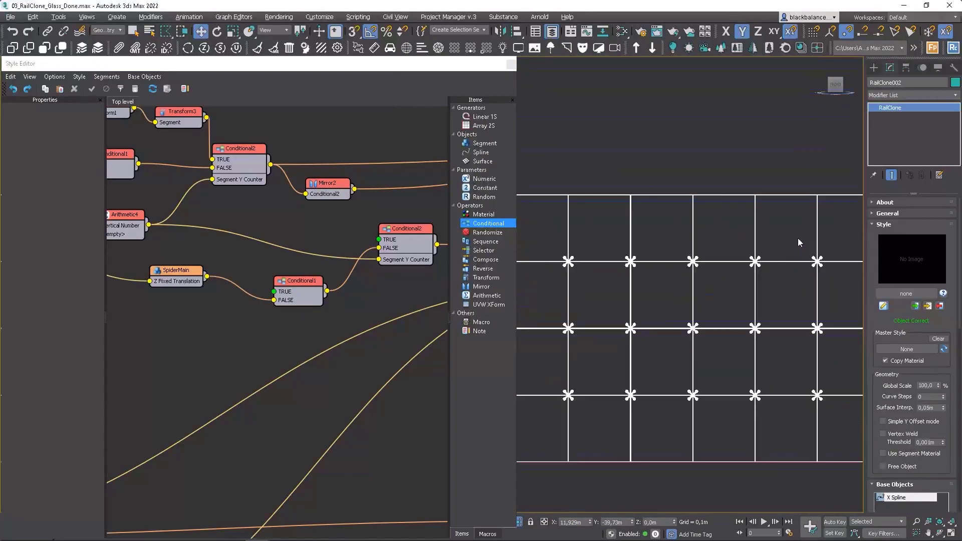
# Step: Duplicate Mirror1 and Transform3 and place the copies ahead of the copied Conditional2
pyautogui.scroll(-2, 259, 270)
pyautogui.moveTo(300, 280); pyautogui.dragTo(303, 277)
pyautogui.moveTo(221, 198); pyautogui.dragTo(256, 213, button='middle')
pyautogui.moveTo(231, 142); pyautogui.dragTo(194, 161)
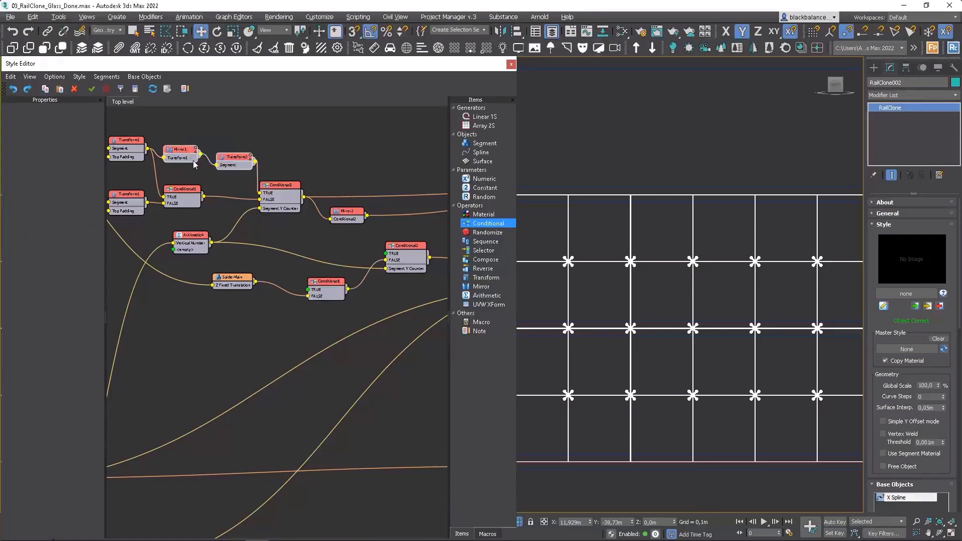
pyautogui.hotkey('ctrl', 'c')
pyautogui.hotkey('ctrl', 'v')
pyautogui.moveTo(245, 175); pyautogui.dragTo(348, 247)
# Step: Feed the copied Transform3 into the copied Conditional2's TRUE input, and reposition the copied Mirror1 and SpiderMain
pyautogui.click(252, 250)
pyautogui.moveTo(281, 244); pyautogui.dragTo(301, 252)
pyautogui.moveTo(248, 283); pyautogui.dragTo(243, 295)
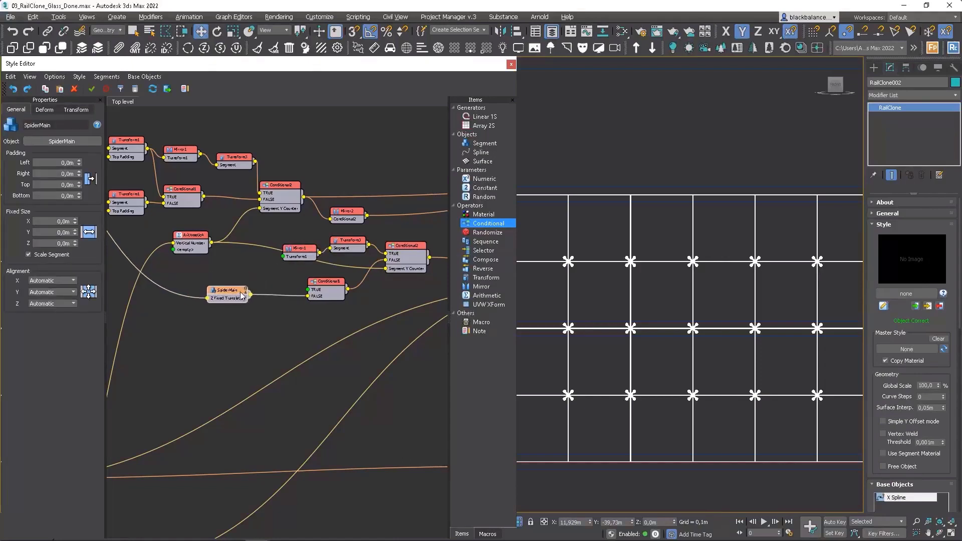
# Step: Add a new Transform operator between Arithmetic4 and the SpiderMain segment
pyautogui.click(308, 259)
pyautogui.scroll(-1, 258, 249)
pyautogui.moveTo(259, 249); pyautogui.dragTo(341, 267, button='middle')
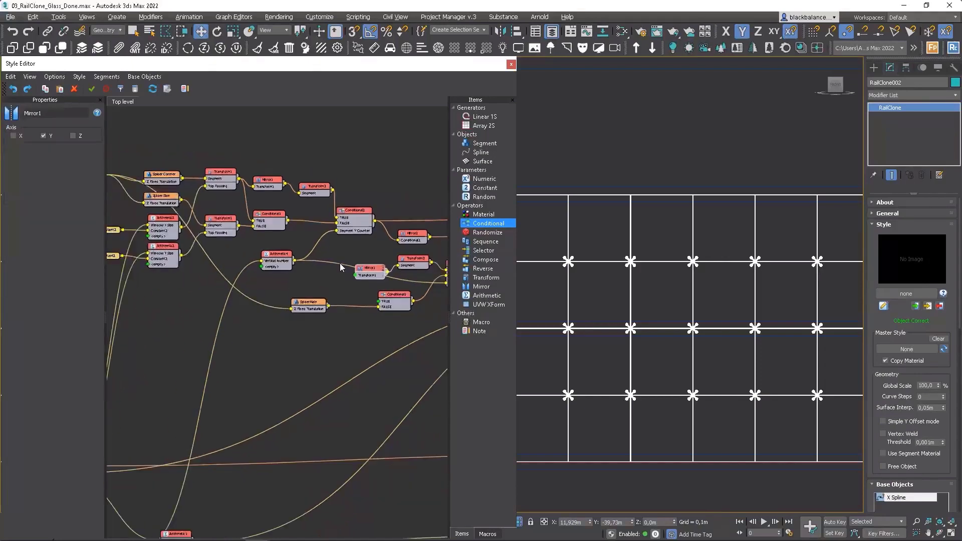
pyautogui.scroll(3, 171, 200)
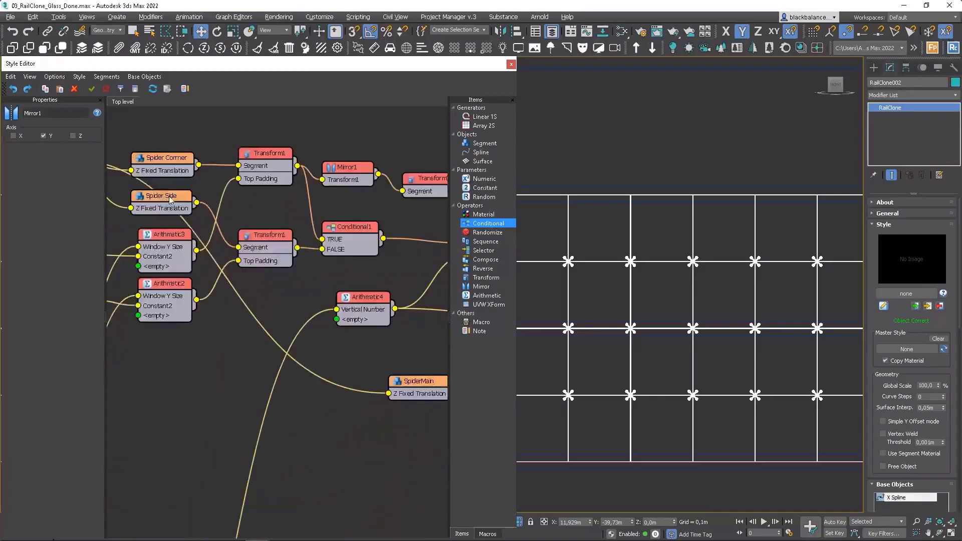
pyautogui.scroll(-2, 173, 200)
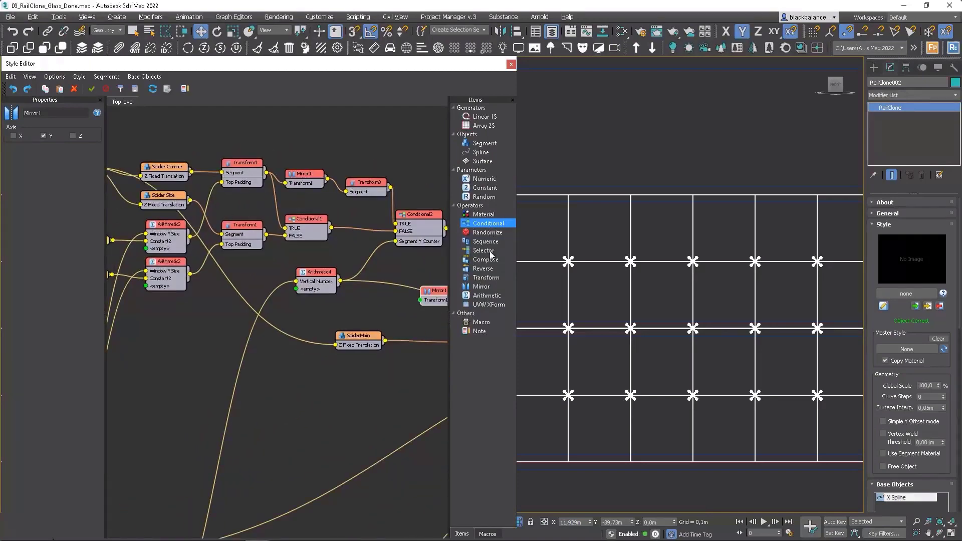
pyautogui.moveTo(486, 277); pyautogui.dragTo(369, 309)
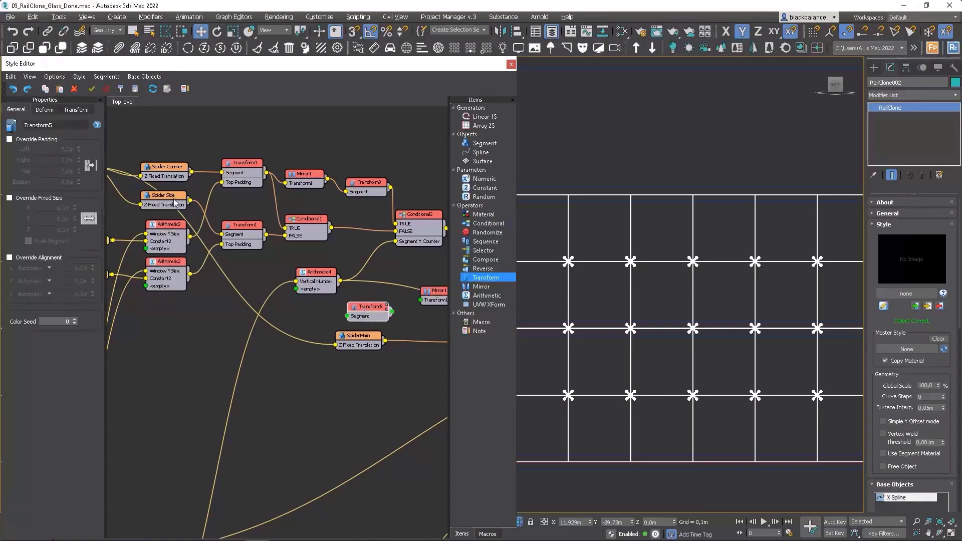
# Step: Feed Spider Side into the new Transform, and connect its output to the copied Mirror1 and the copied Conditional1's TRUE input
pyautogui.moveTo(191, 199); pyautogui.dragTo(383, 314)
pyautogui.scroll(4, 350, 286)
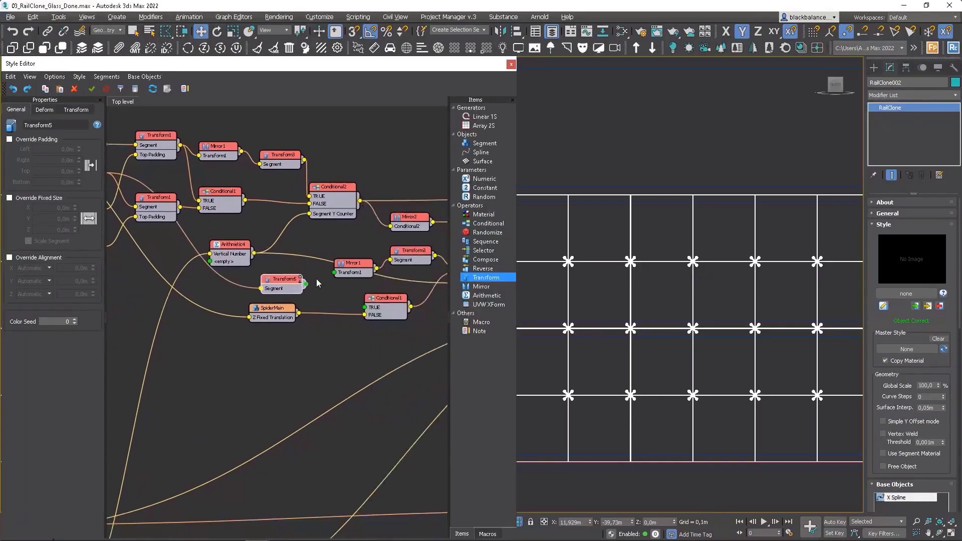
pyautogui.moveTo(299, 288); pyautogui.dragTo(341, 271)
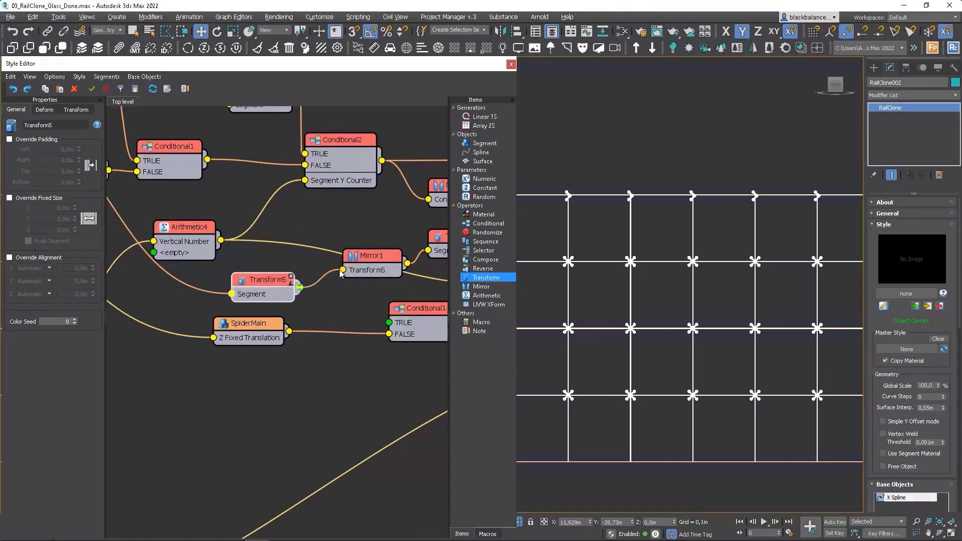
pyautogui.scroll(-2, 371, 312)
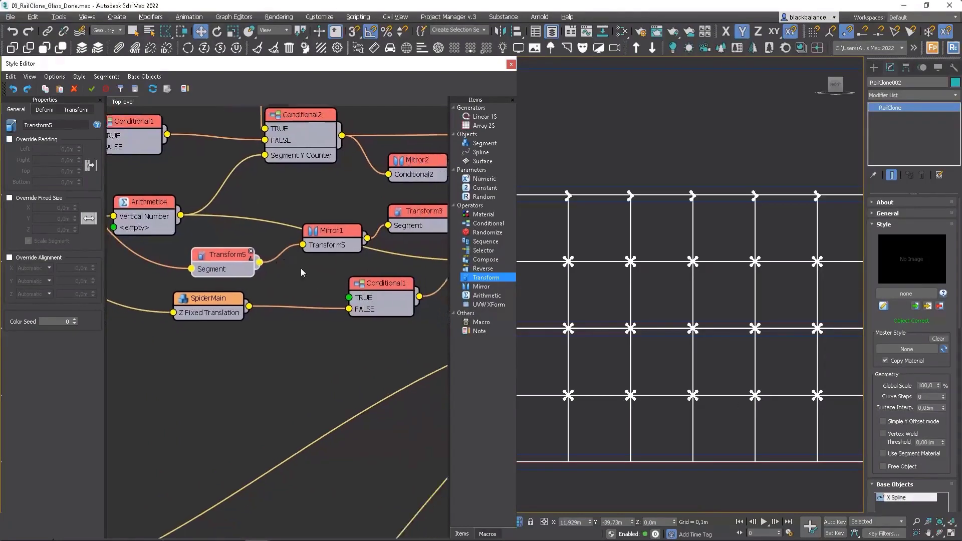
pyautogui.moveTo(311, 273); pyautogui.dragTo(343, 295)
# Step: Set the new Transform's Z rotation to 90 and check the fittings along the facade's upper and lower edges
pyautogui.moveTo(616, 419); pyautogui.dragTo(645, 318, button='middle')
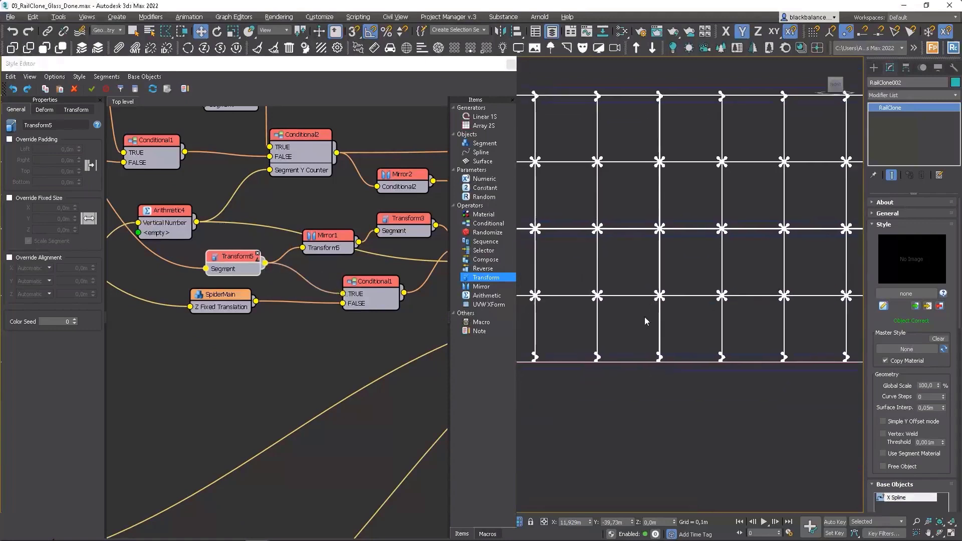
pyautogui.moveTo(565, 356); pyautogui.dragTo(710, 336, button='middle')
pyautogui.scroll(-2, 711, 335)
pyautogui.scroll(2, 733, 335)
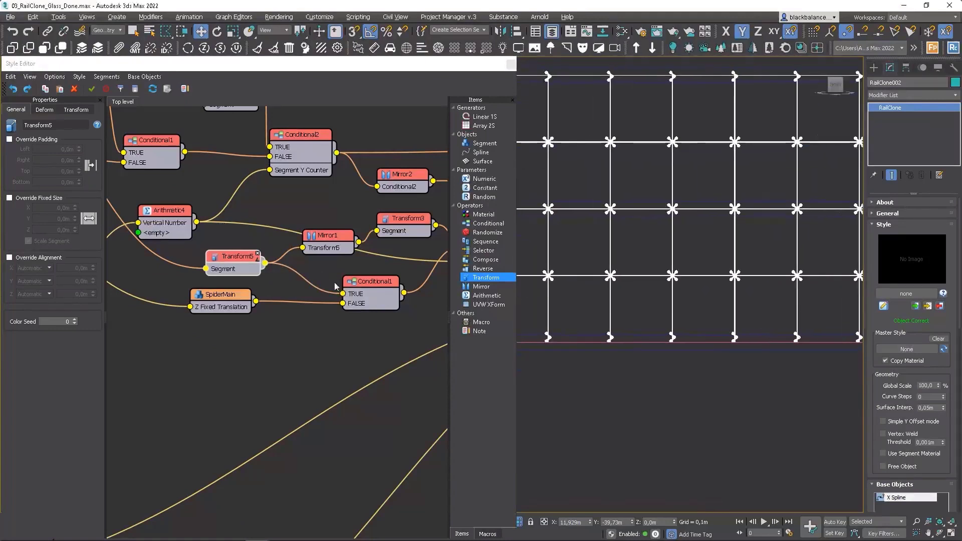
pyautogui.click(76, 109)
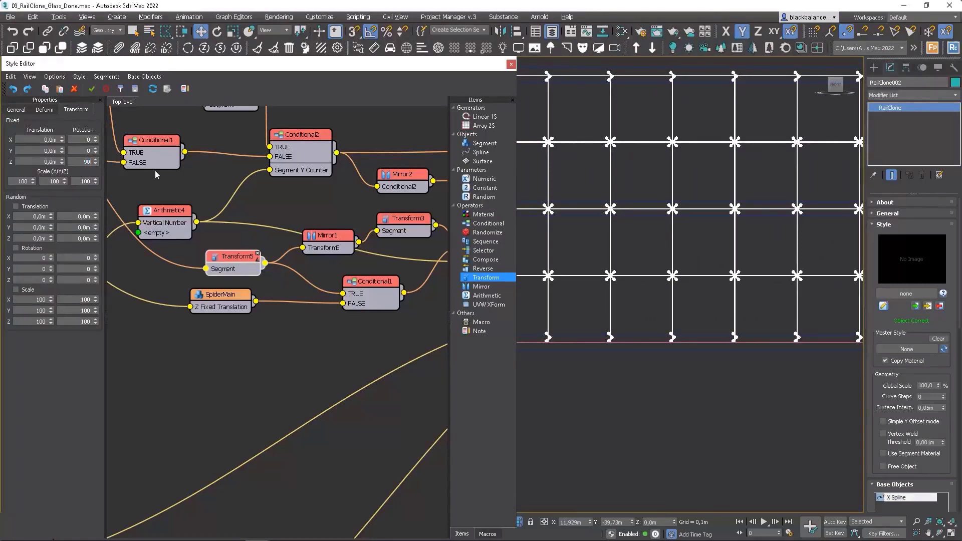
pyautogui.press('Return')
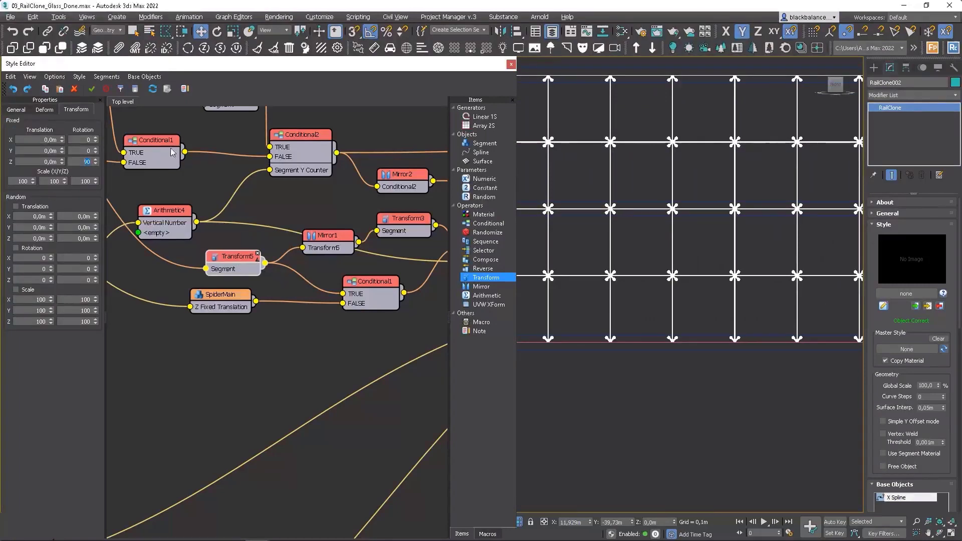
pyautogui.scroll(6, 569, 326)
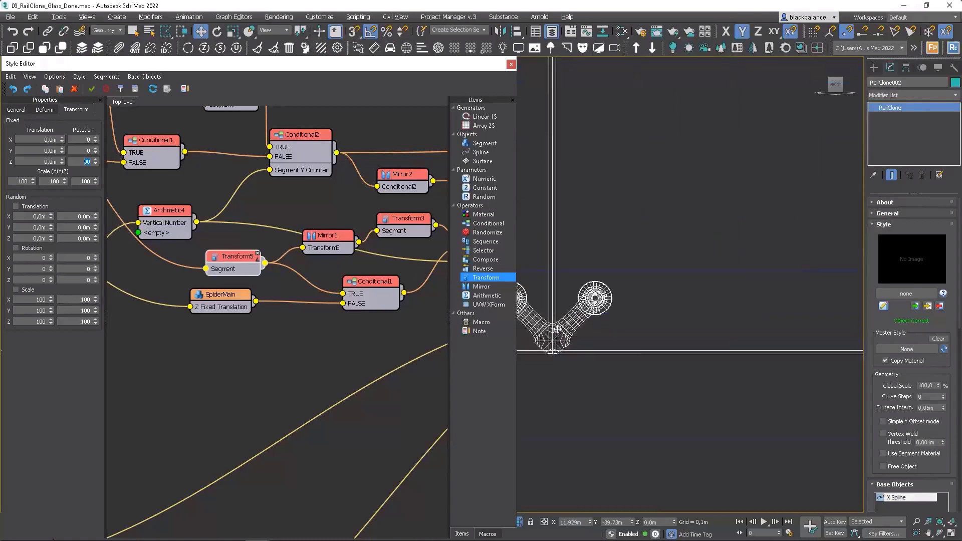
pyautogui.scroll(-4, 601, 232)
pyautogui.moveTo(638, 196); pyautogui.dragTo(669, 356, button='middle')
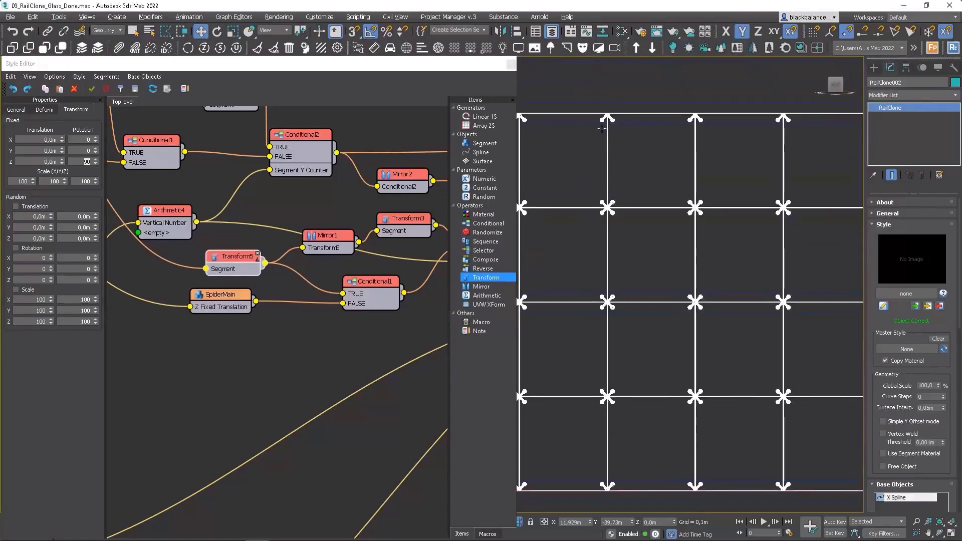
pyautogui.scroll(3, 611, 121)
pyautogui.scroll(-5, 610, 135)
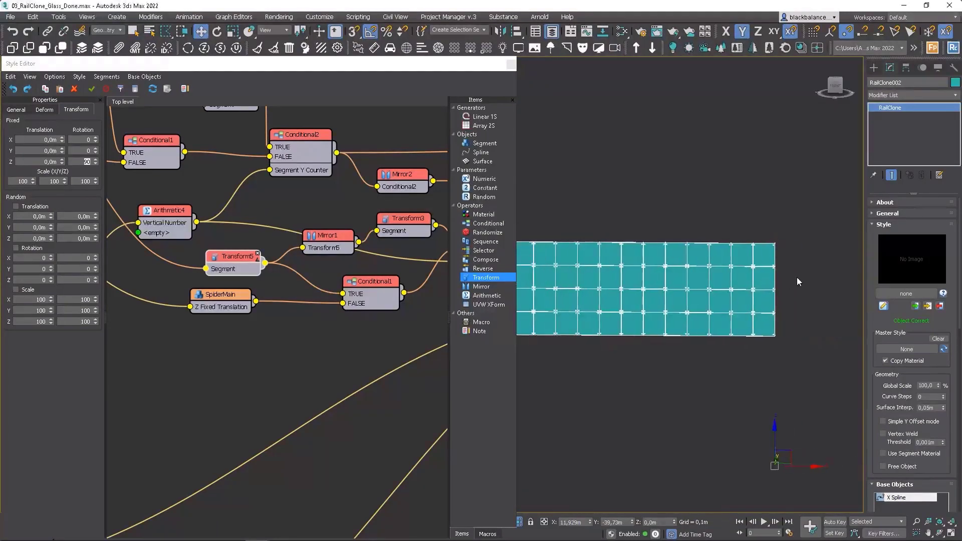
pyautogui.scroll(2, 797, 278)
pyautogui.scroll(2, 706, 301)
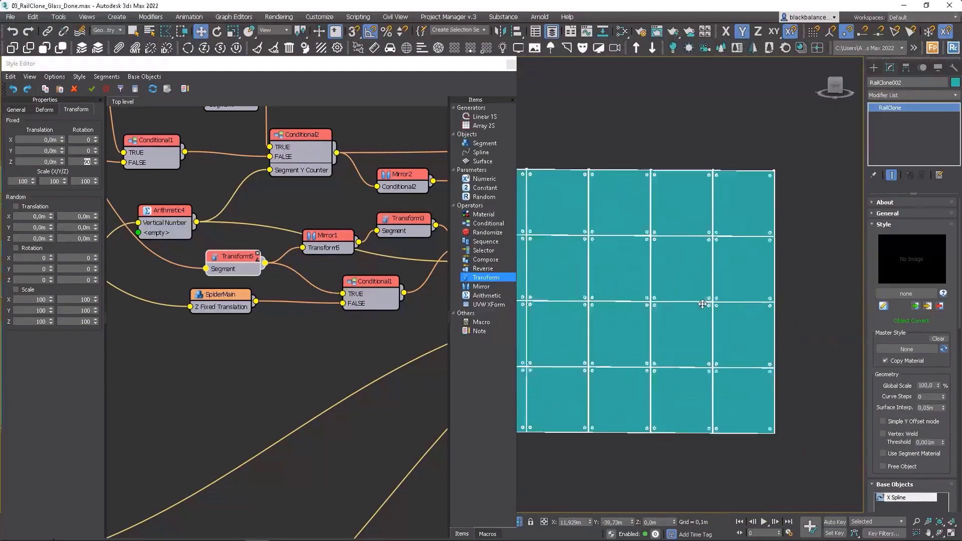
# Step: Try a Vertical Number value of 6 to test the facade with more rows
pyautogui.scroll(-1, 706, 301)
pyautogui.scroll(-5, 932, 415)
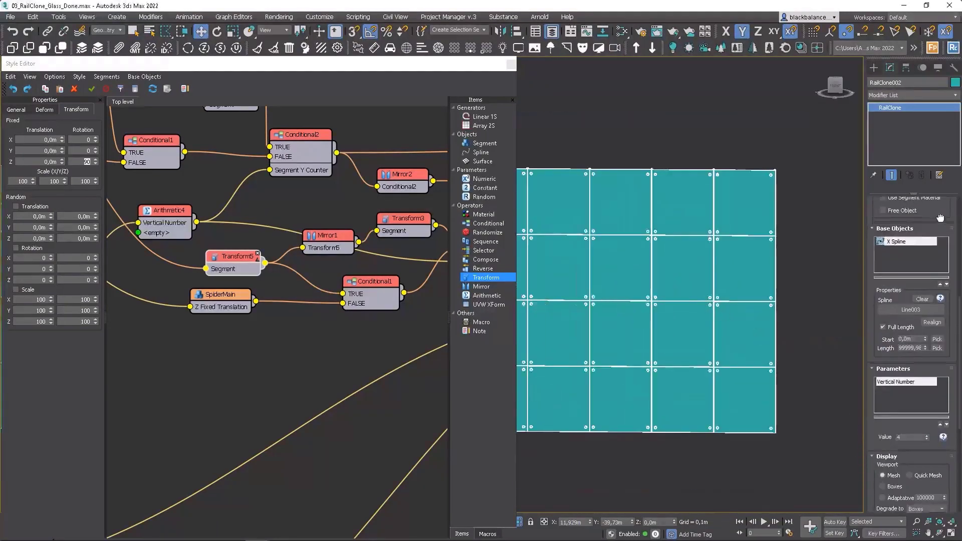
pyautogui.click(927, 434)
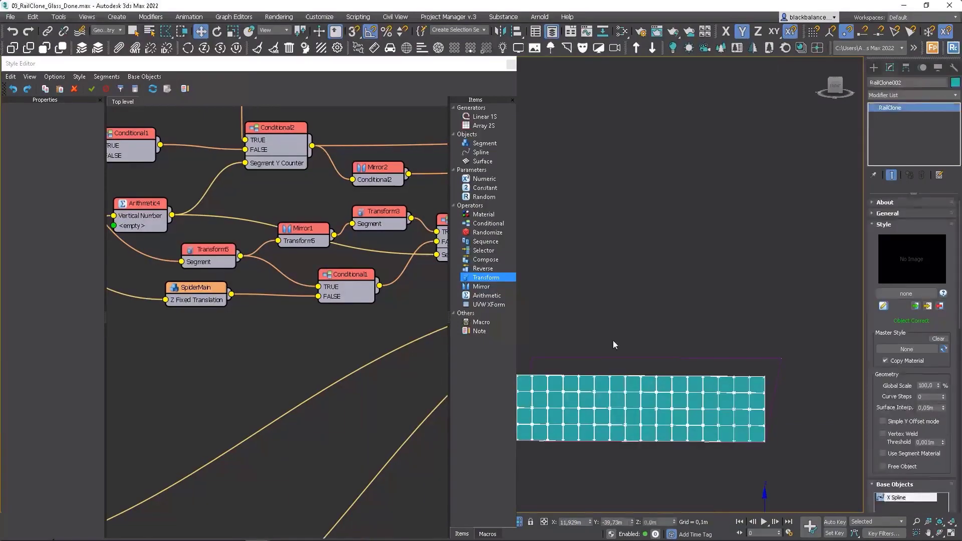
pyautogui.scroll(-6, 311, 248)
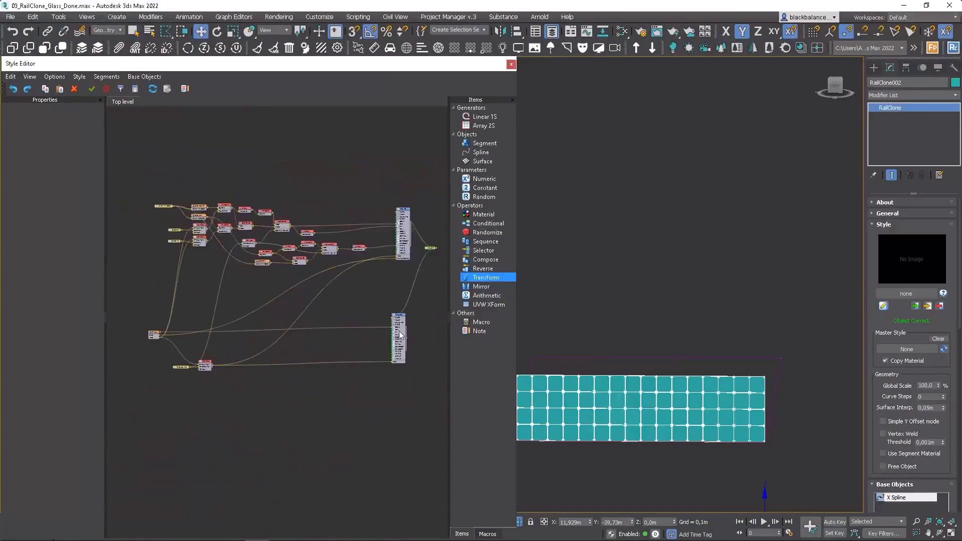
# Step: Tidy the graph by moving the glass array and its input nodes up closer to the spider array's nodes
pyautogui.moveTo(399, 332); pyautogui.dragTo(401, 300)
pyautogui.moveTo(230, 310); pyautogui.dragTo(143, 371)
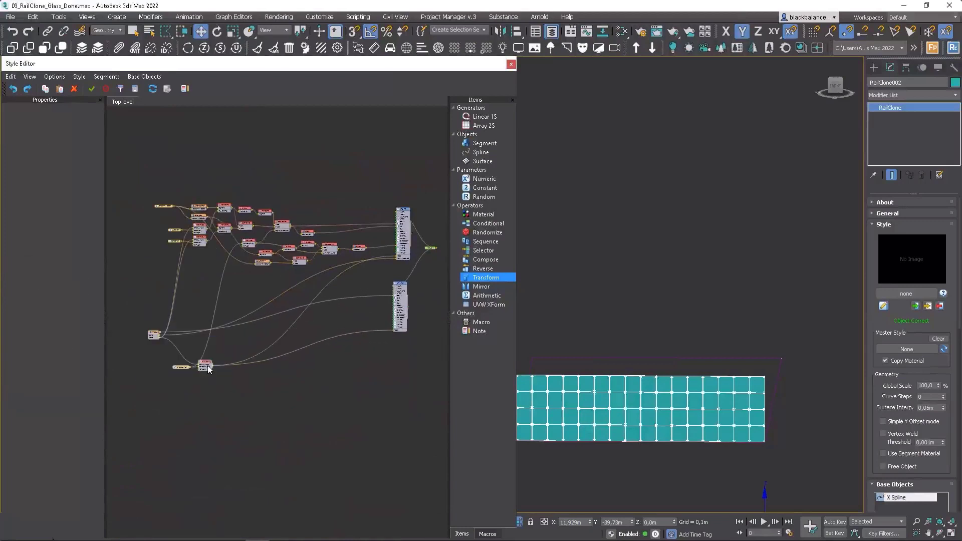
pyautogui.moveTo(208, 368); pyautogui.dragTo(210, 330)
pyautogui.moveTo(404, 295); pyautogui.dragTo(407, 281)
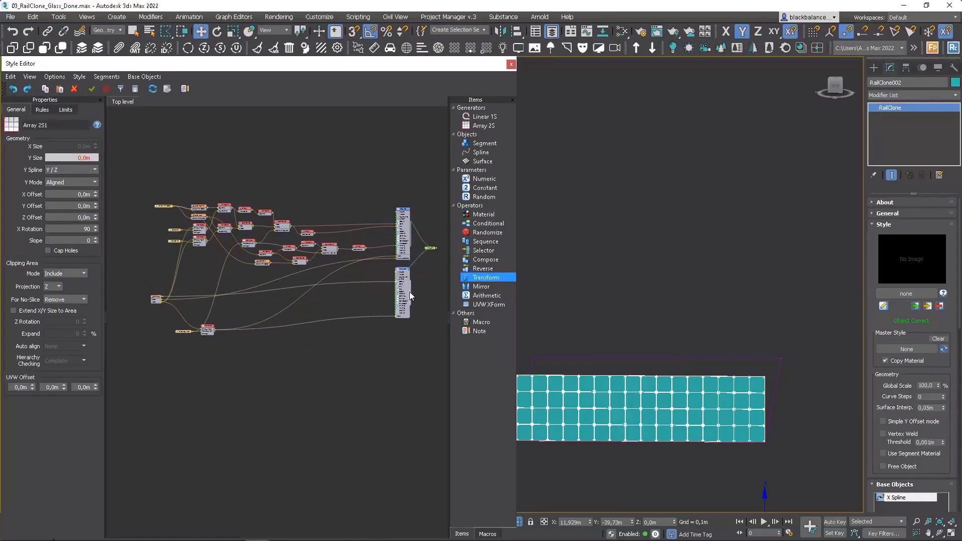
# Step: Duplicate the glass array generator and place the copy directly below it
pyautogui.hotkey('ctrl', 'c')
pyautogui.hotkey('ctrl', 'v')
pyautogui.moveTo(417, 316); pyautogui.dragTo(403, 347)
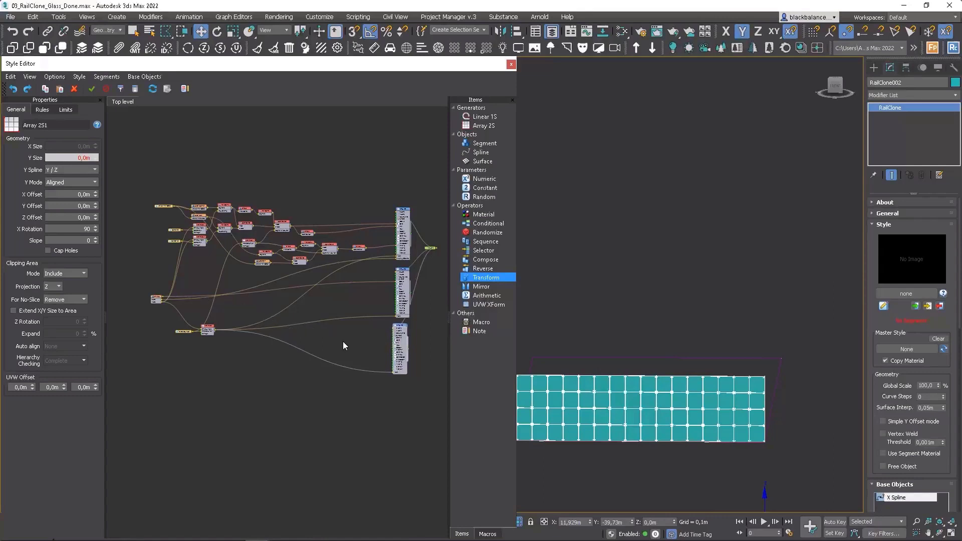
# Step: Add two new Segment nodes below the Arithmetic node that drives the arrays' Y Size
pyautogui.moveTo(491, 146); pyautogui.dragTo(209, 374)
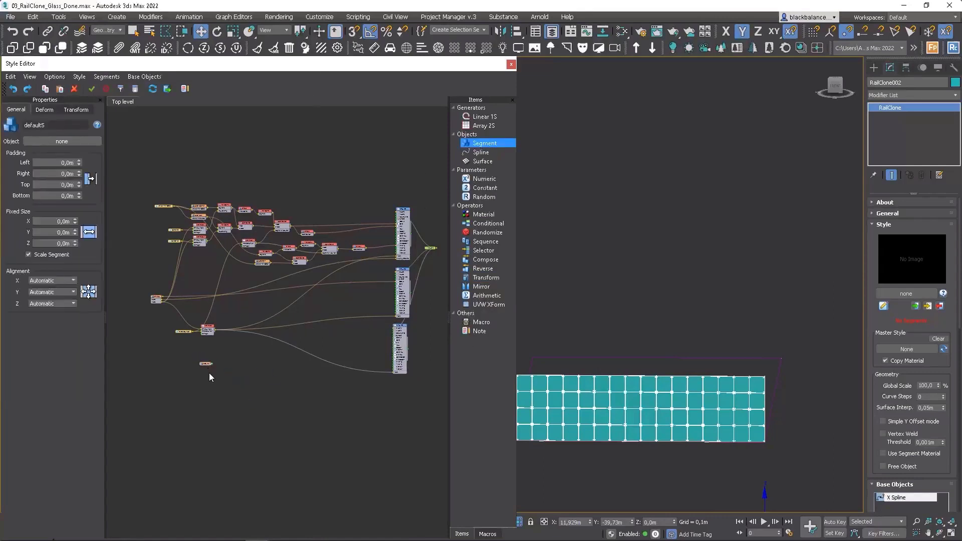
pyautogui.click(210, 373)
pyautogui.moveTo(219, 377); pyautogui.dragTo(206, 372)
# Step: Assign the blue Support Horizontal bar from the scene as the first new segment's object
pyautogui.moveTo(649, 365); pyautogui.dragTo(771, 316, button='middle')
pyautogui.scroll(-5, 771, 316)
pyautogui.moveTo(619, 403); pyautogui.dragTo(681, 377, button='middle')
pyautogui.scroll(12, 683, 378)
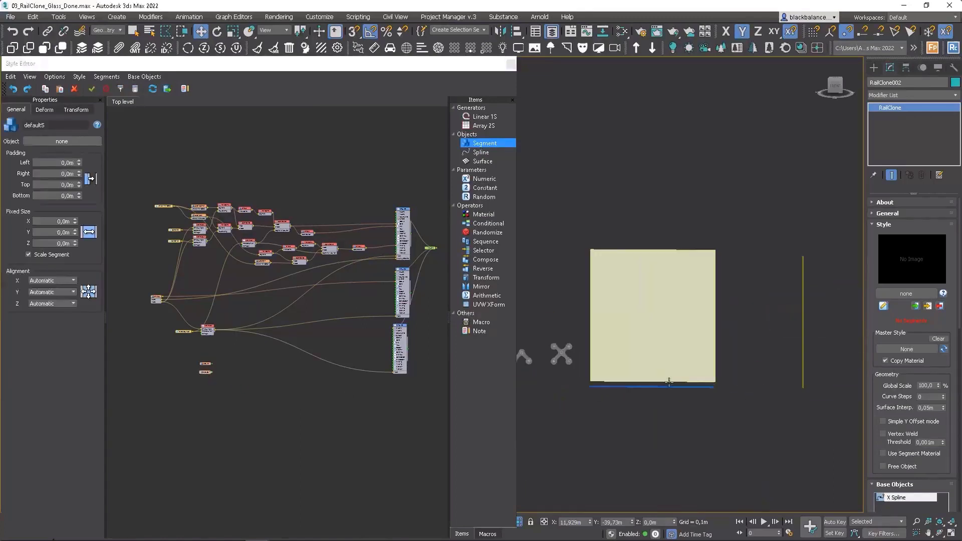
pyautogui.click(248, 366)
pyautogui.click(205, 365)
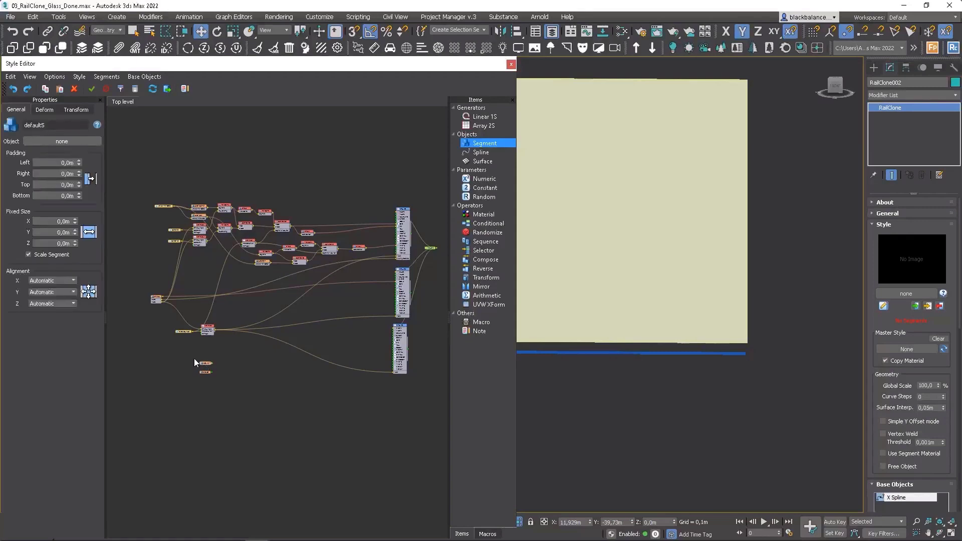
pyautogui.click(76, 143)
pyautogui.click(631, 355)
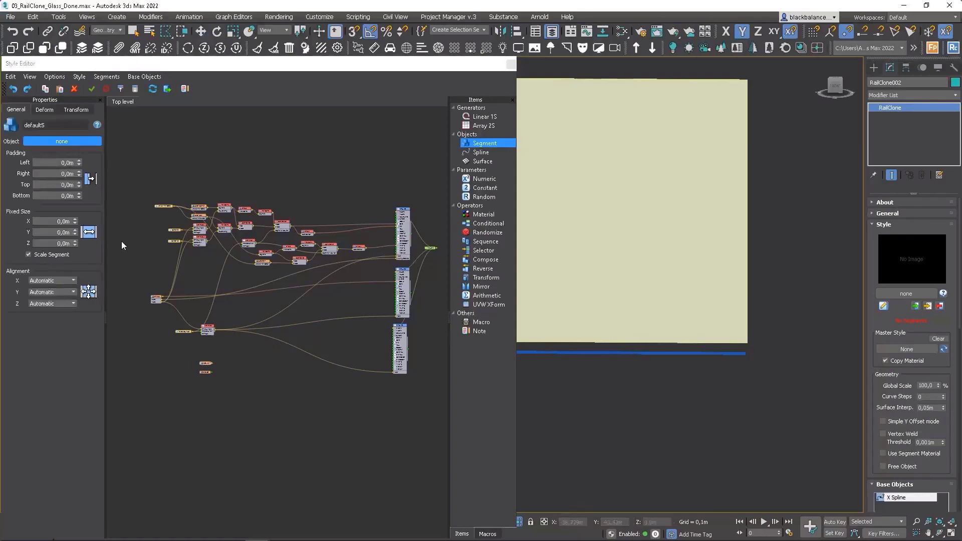
pyautogui.click(664, 354)
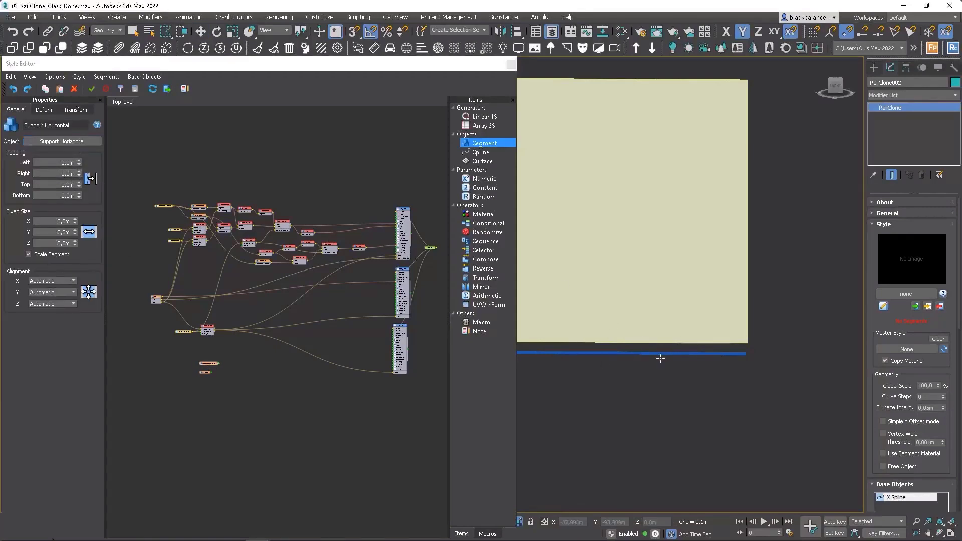
# Step: Assign the Support Vertical bar from the scene as the second new segment's object
pyautogui.scroll(-5, 730, 369)
pyautogui.scroll(4, 744, 333)
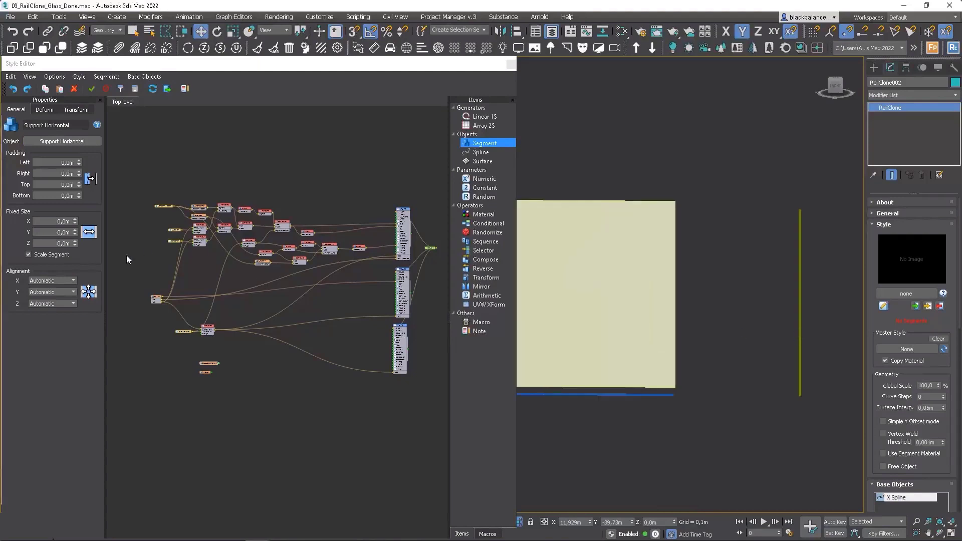
pyautogui.click(206, 372)
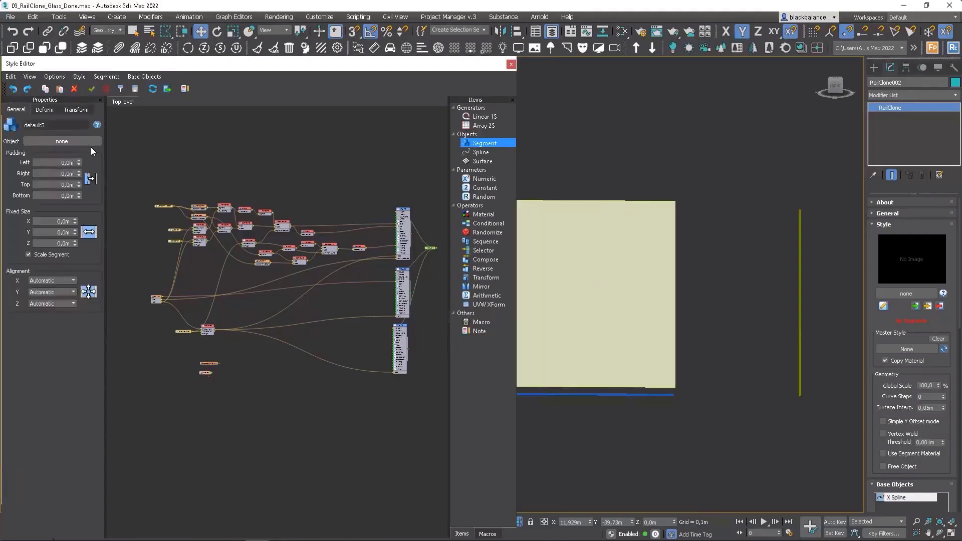
pyautogui.click(90, 143)
pyautogui.click(799, 290)
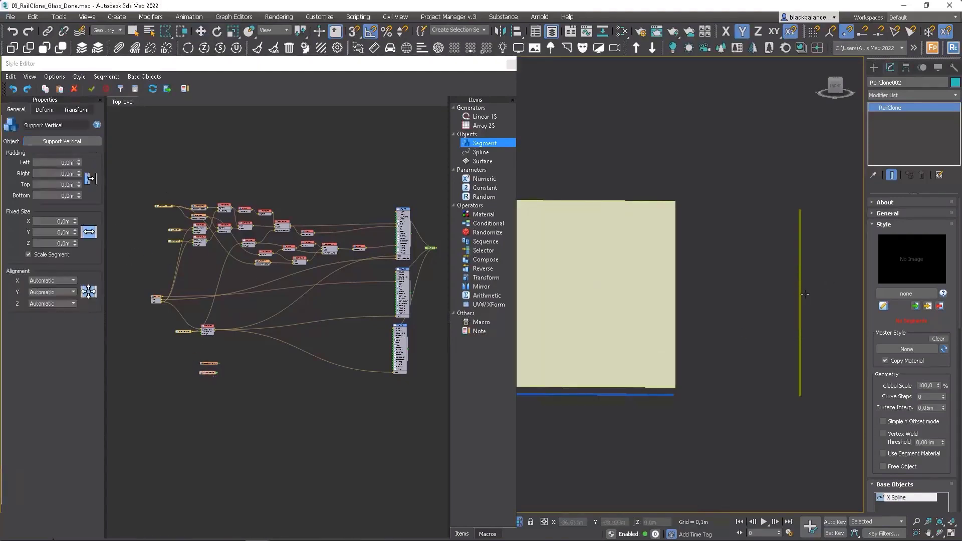
# Step: Disable the glass array generator so that only the spider fittings are generated
pyautogui.moveTo(827, 279); pyautogui.dragTo(631, 339, button='middle')
pyautogui.scroll(-7, 712, 307)
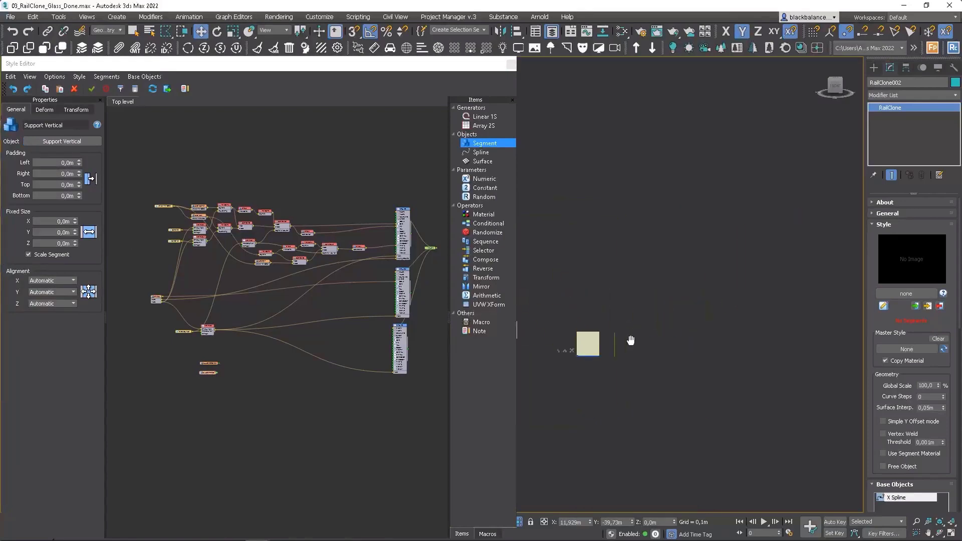
pyautogui.scroll(-5, 631, 339)
pyautogui.scroll(7, 717, 285)
pyautogui.scroll(6, 431, 273)
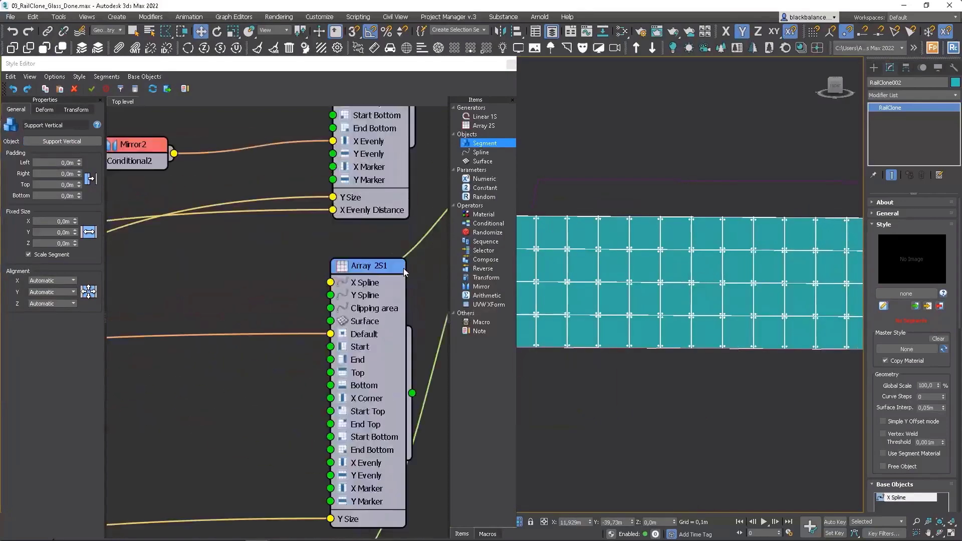
pyautogui.click(399, 270)
pyautogui.click(402, 268)
pyautogui.moveTo(680, 288); pyautogui.dragTo(762, 254, button='middle')
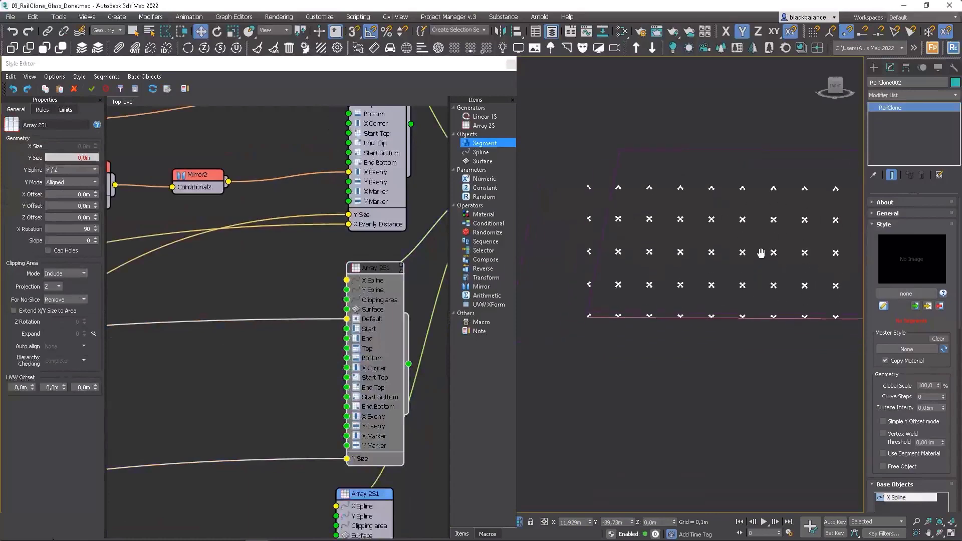
pyautogui.moveTo(369, 358); pyautogui.dragTo(395, 235, button='middle')
pyautogui.scroll(-1, 394, 251)
pyautogui.scroll(-6, 435, 364)
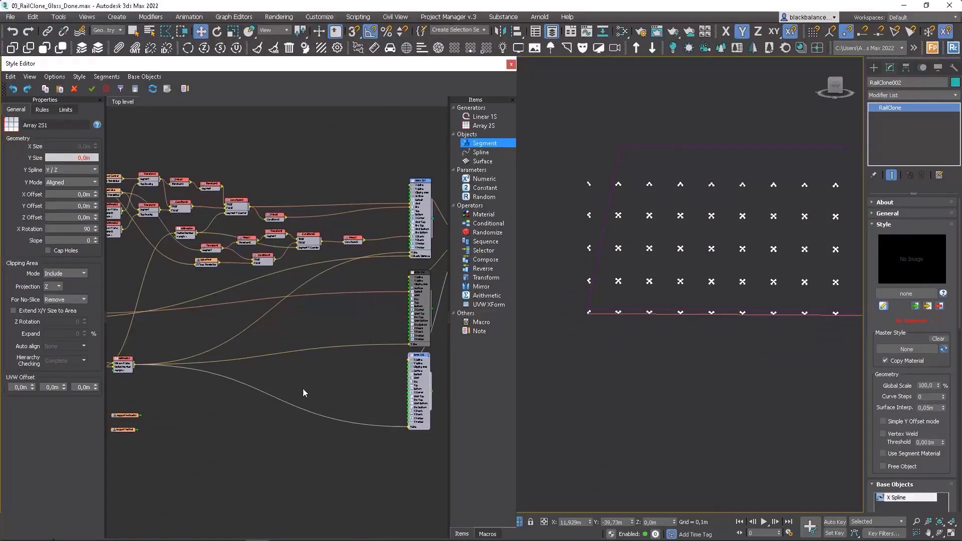
pyautogui.scroll(3, 138, 431)
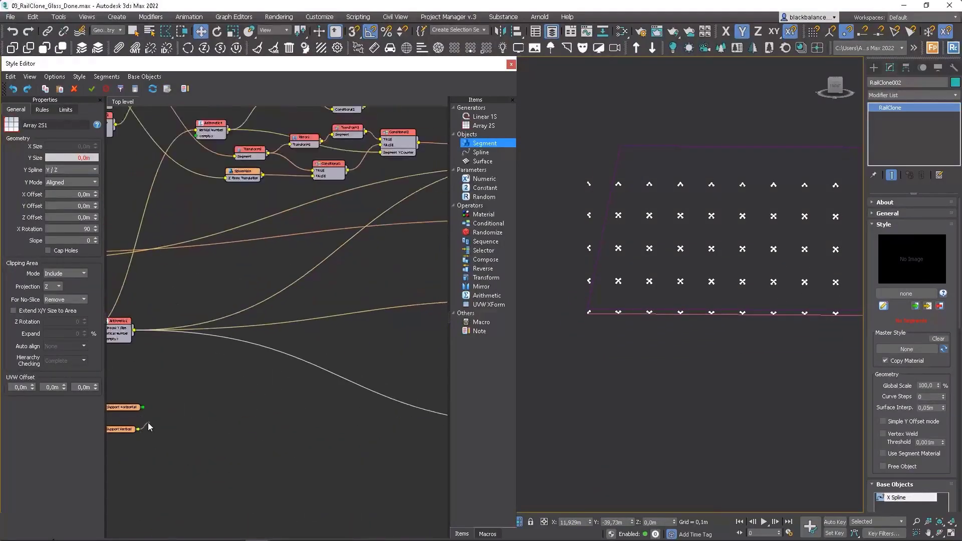
pyautogui.scroll(-4, 160, 420)
pyautogui.scroll(5, 353, 356)
pyautogui.scroll(-2, 325, 460)
pyautogui.moveTo(325, 460); pyautogui.dragTo(301, 457)
pyautogui.click(309, 411)
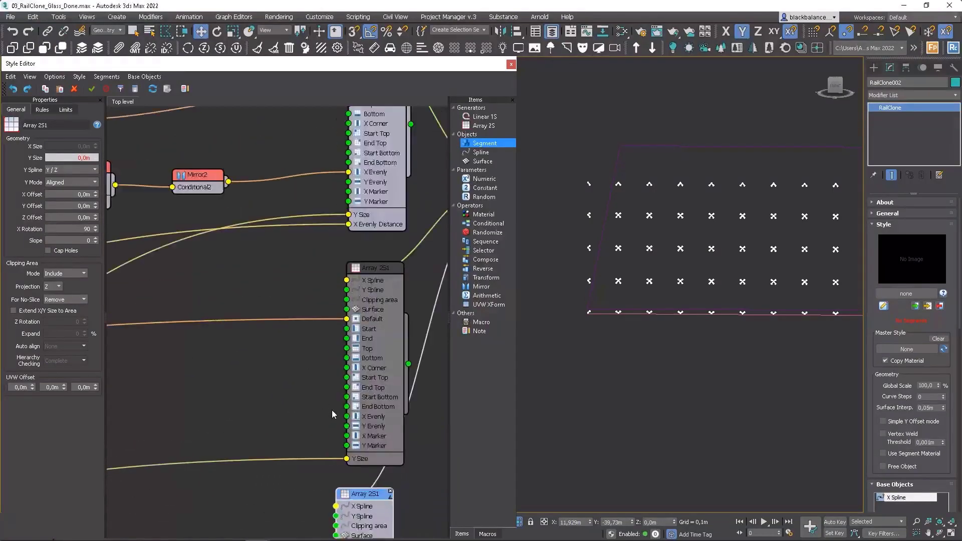
# Step: Delete the duplicated glass array generator
pyautogui.scroll(-3, 333, 413)
pyautogui.moveTo(349, 436); pyautogui.dragTo(388, 350, button='middle')
pyautogui.scroll(1, 396, 410)
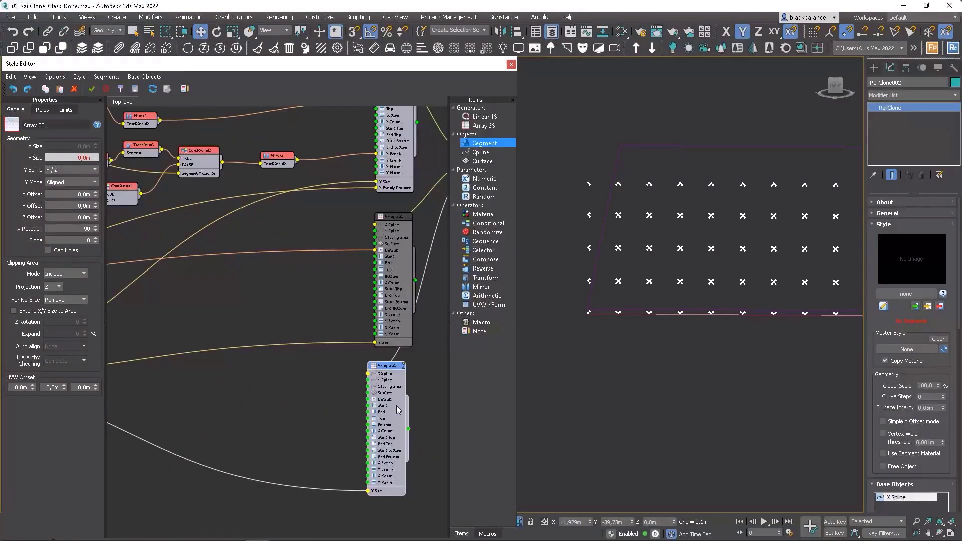
pyautogui.press('Delete')
# Step: Duplicate the spider array generator with its input connections and place the copy below the disabled glass array
pyautogui.scroll(-1, 383, 386)
pyautogui.click(390, 211)
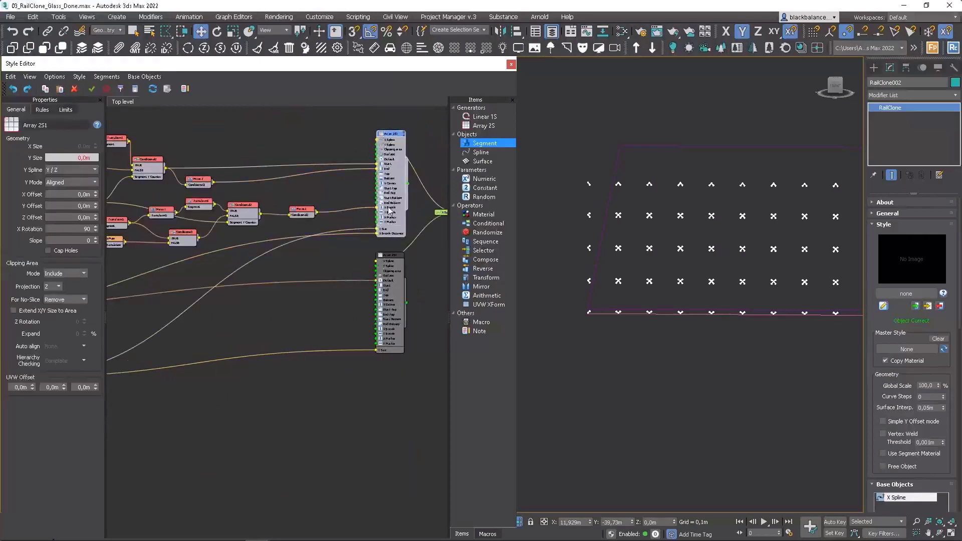
pyautogui.hotkey('ctrl', 'shift', 'v')
pyautogui.moveTo(406, 232); pyautogui.dragTo(375, 395)
# Step: Disconnect the spider segment inputs from the duplicated array generator, keeping its Y Size and X Evenly Distance connections
pyautogui.click(370, 399)
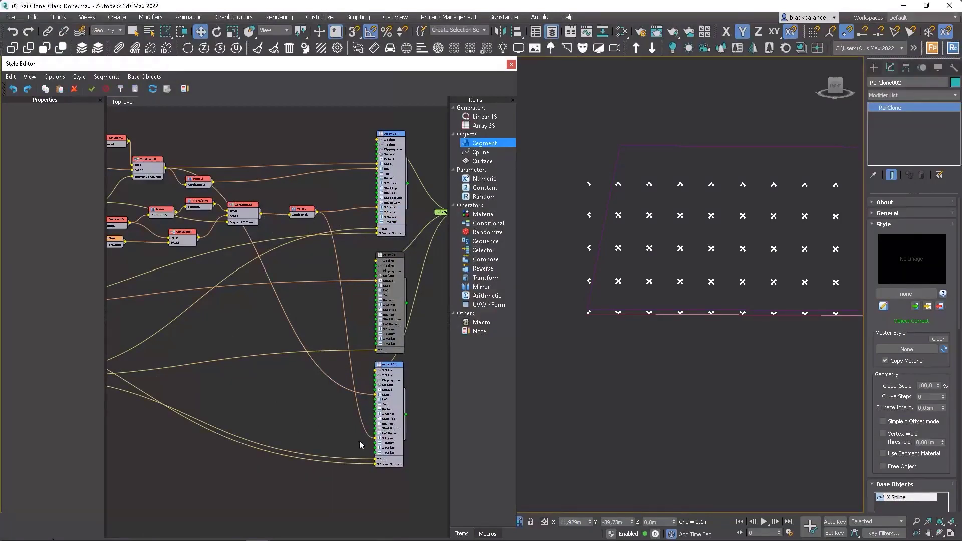
pyautogui.moveTo(371, 439); pyautogui.dragTo(372, 439)
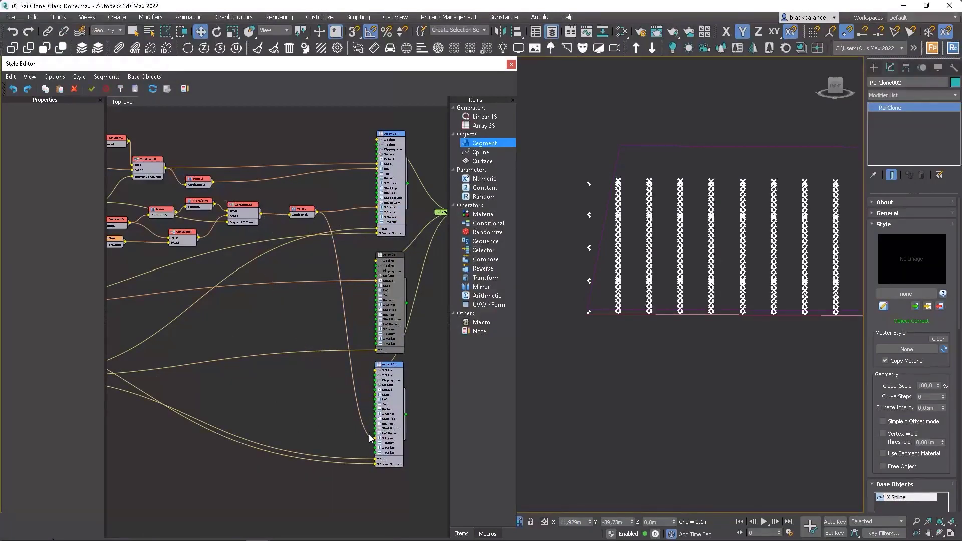
pyautogui.press('Delete')
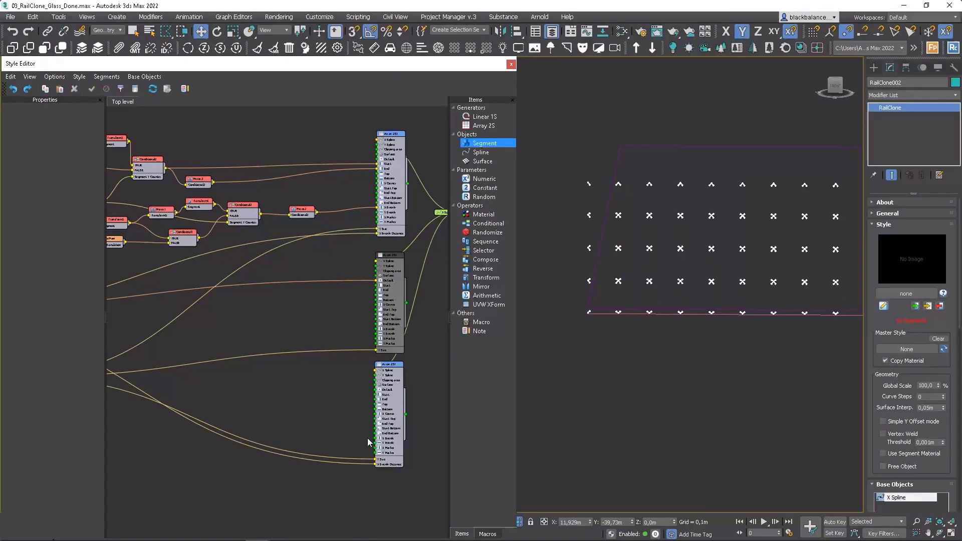
# Step: Place the Support Vertical segment beside the duplicated array and connect it to the X Evenly input
pyautogui.scroll(-3, 311, 391)
pyautogui.scroll(1, 161, 401)
pyautogui.moveTo(162, 406); pyautogui.dragTo(402, 363)
pyautogui.moveTo(402, 363); pyautogui.dragTo(241, 356, button='middle')
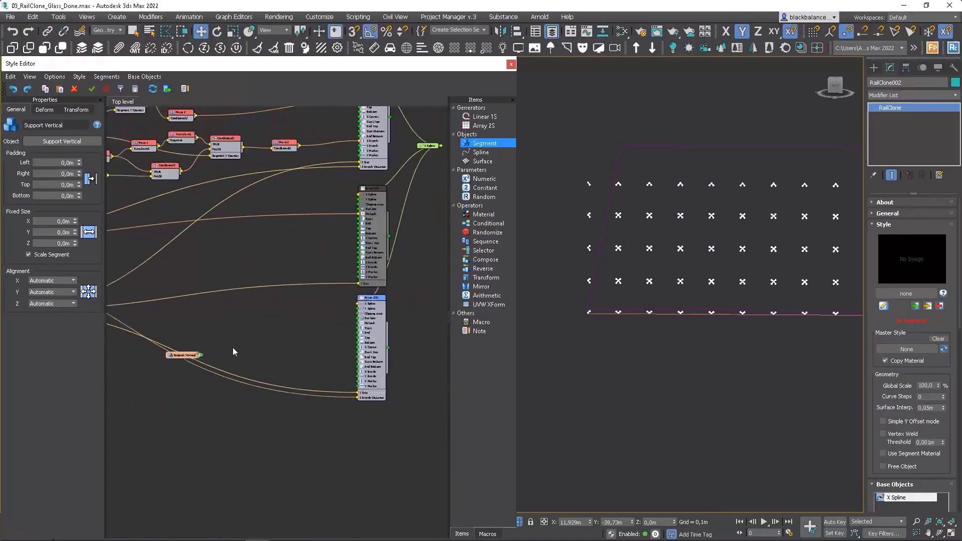
pyautogui.scroll(3, 232, 347)
pyautogui.moveTo(309, 330); pyautogui.dragTo(389, 377)
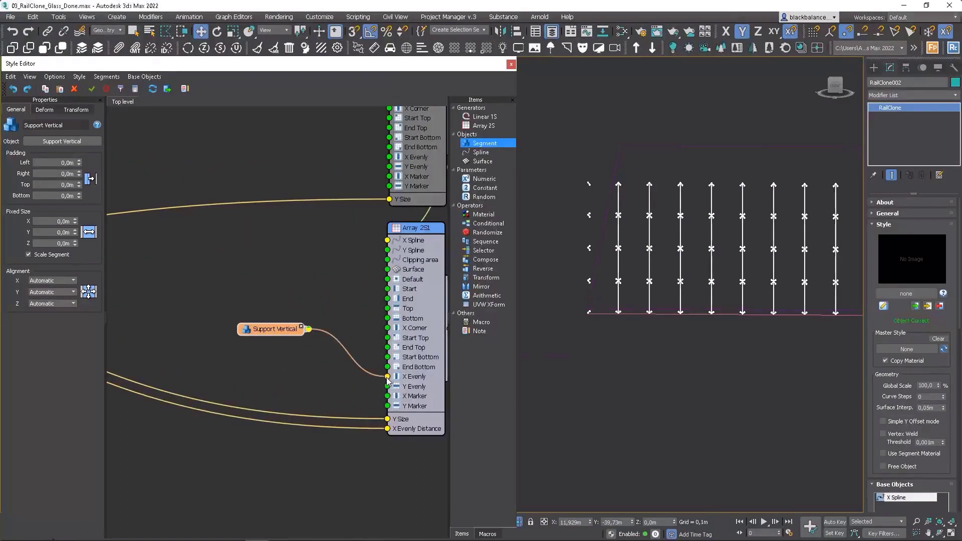
# Step: Connect the Support Vertical segment to the array's Start and End inputs as well
pyautogui.scroll(4, 795, 317)
pyautogui.scroll(4, 732, 314)
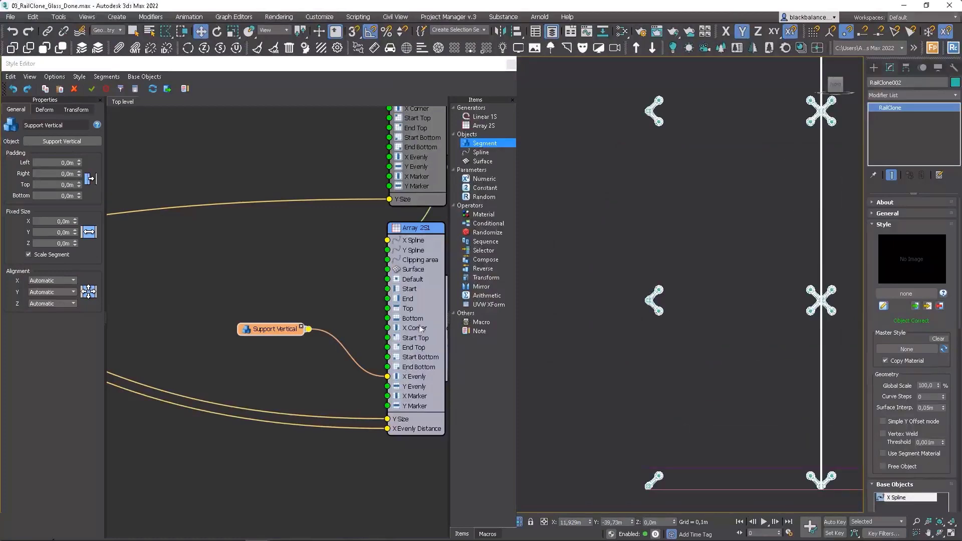
pyautogui.moveTo(280, 336); pyautogui.dragTo(387, 289)
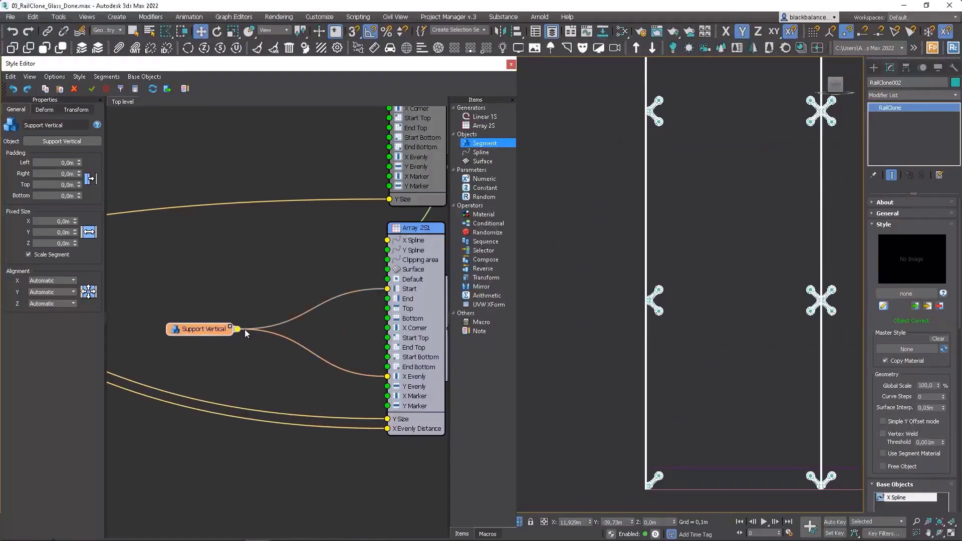
pyautogui.moveTo(237, 329); pyautogui.dragTo(388, 299)
# Step: Set the Support Vertical segment's fixed Z translation to -0,12 m, checking its position against the spider fitting in top view
pyautogui.moveTo(692, 302); pyautogui.dragTo(690, 318, button='middle')
pyautogui.press('t')
pyautogui.moveTo(639, 291)
pyautogui.mouseDown(button='middle')
pyautogui.moveTo(738, 285)
pyautogui.moveTo(696, 290)
pyautogui.mouseUp(button='middle')
pyautogui.moveTo(561, 284); pyautogui.dragTo(685, 284, button='middle')
pyautogui.scroll(6, 707, 279)
pyautogui.scroll(8, 675, 293)
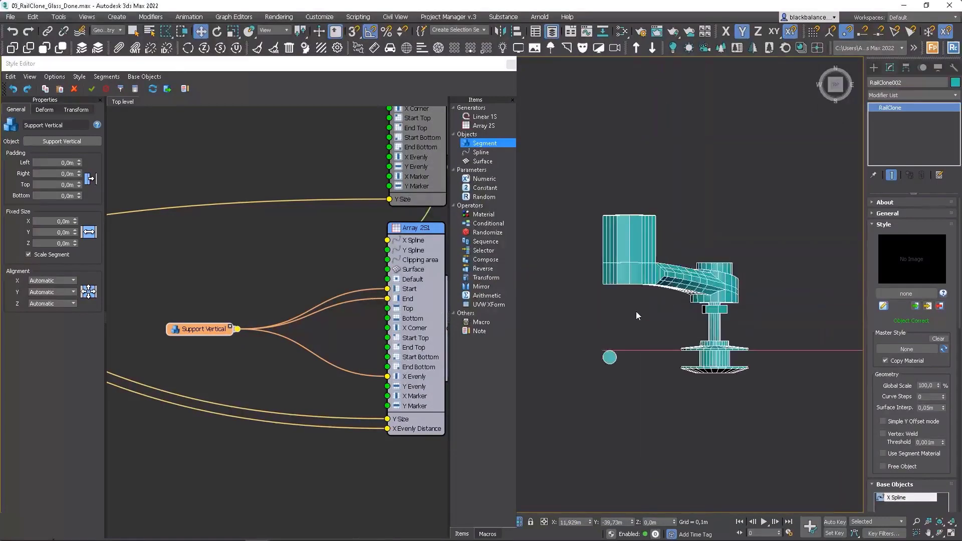
pyautogui.click(77, 109)
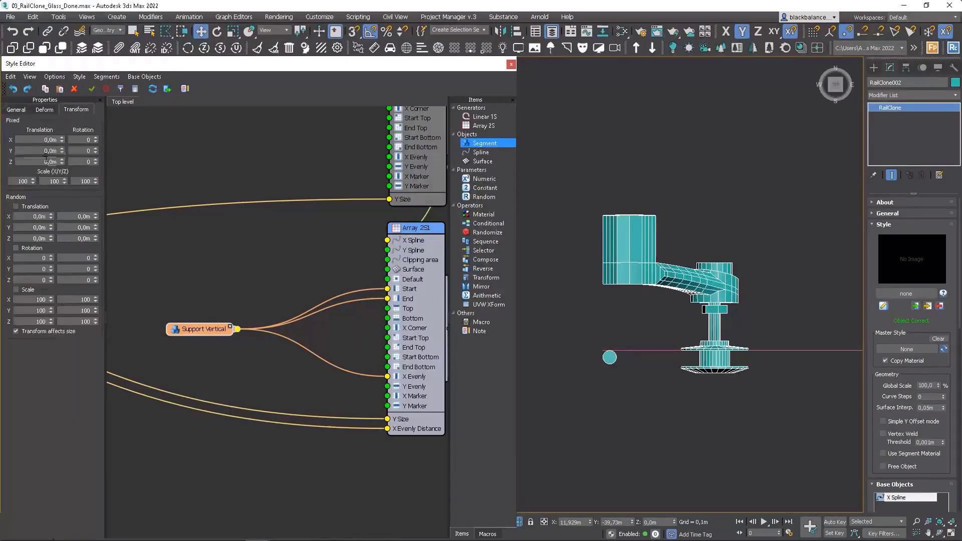
pyautogui.click(51, 161)
pyautogui.write('-,15')
pyautogui.press('Return')
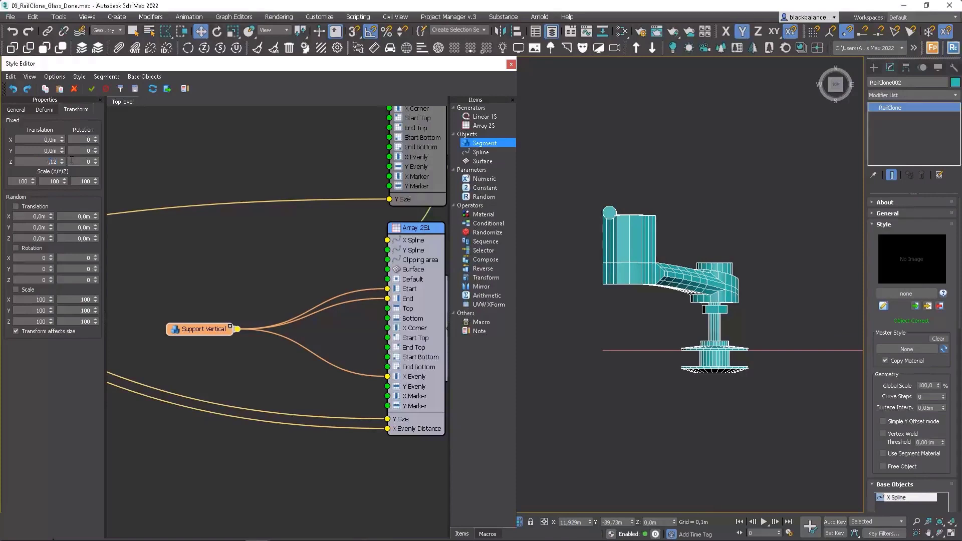
pyautogui.press('Return')
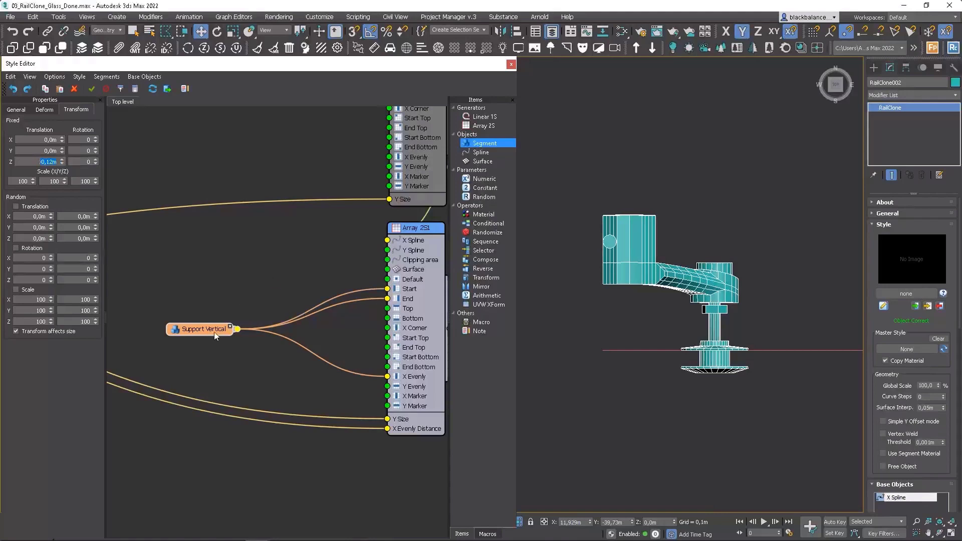
# Step: Insert a separate Transform operator between Support Vertical and each of the Start and End inputs
pyautogui.moveTo(215, 332); pyautogui.dragTo(176, 328)
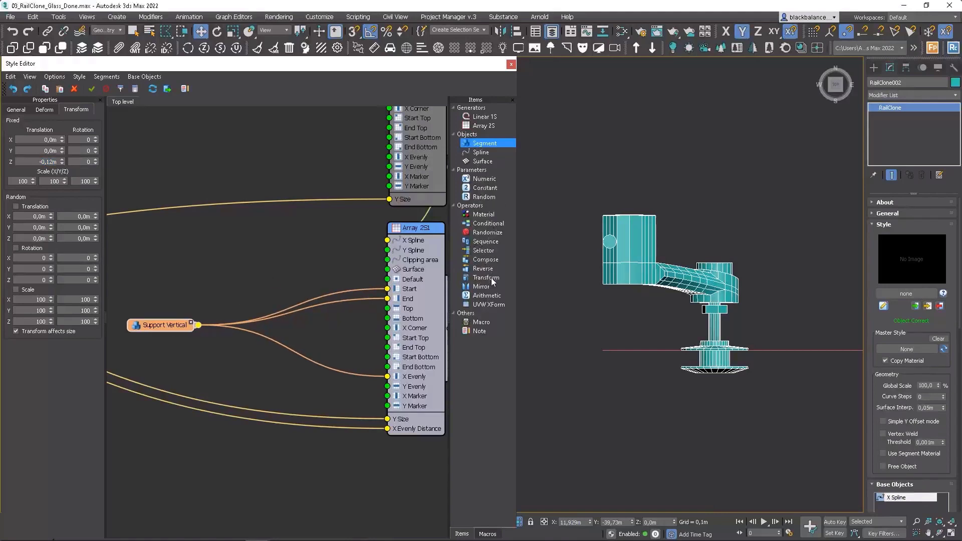
pyautogui.moveTo(493, 282); pyautogui.dragTo(318, 267)
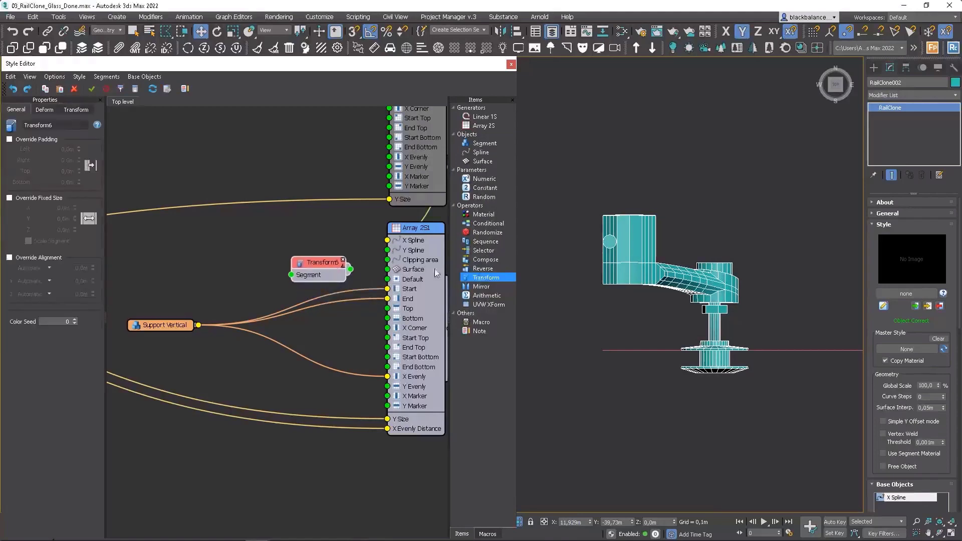
pyautogui.press('Delete')
pyautogui.moveTo(493, 279); pyautogui.dragTo(354, 293)
pyautogui.moveTo(354, 292); pyautogui.dragTo(302, 273)
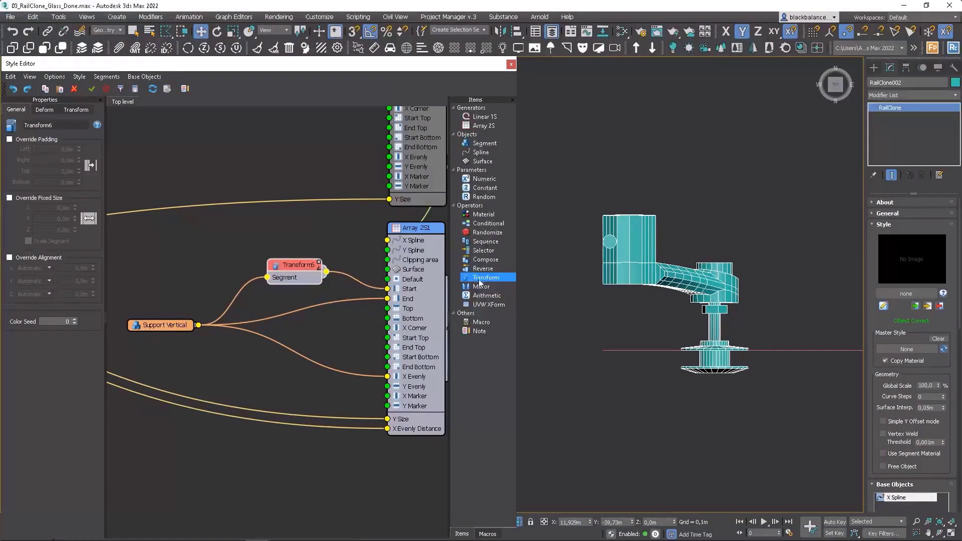
pyautogui.moveTo(479, 282); pyautogui.dragTo(297, 301)
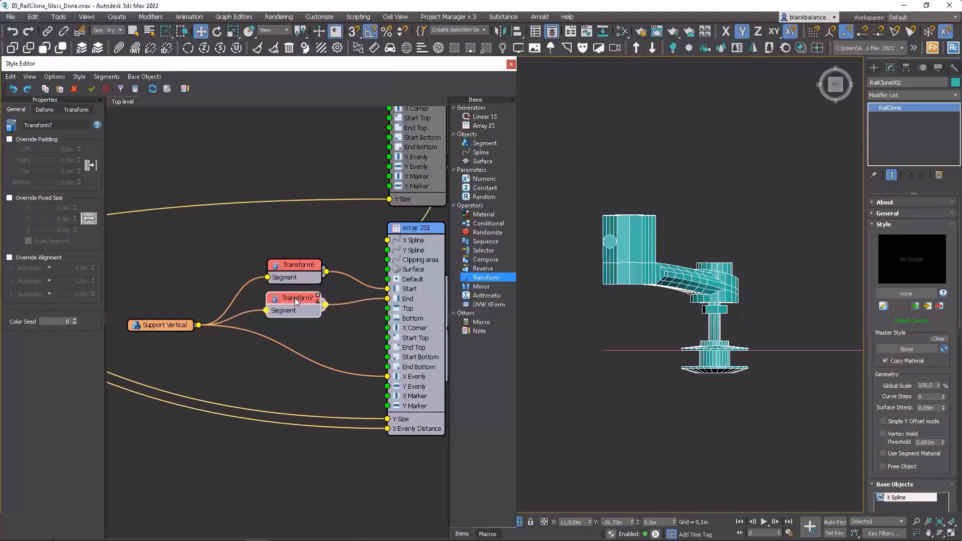
# Step: Set the X translation of the Start input's Transform operator to 0,021 m
pyautogui.click(76, 109)
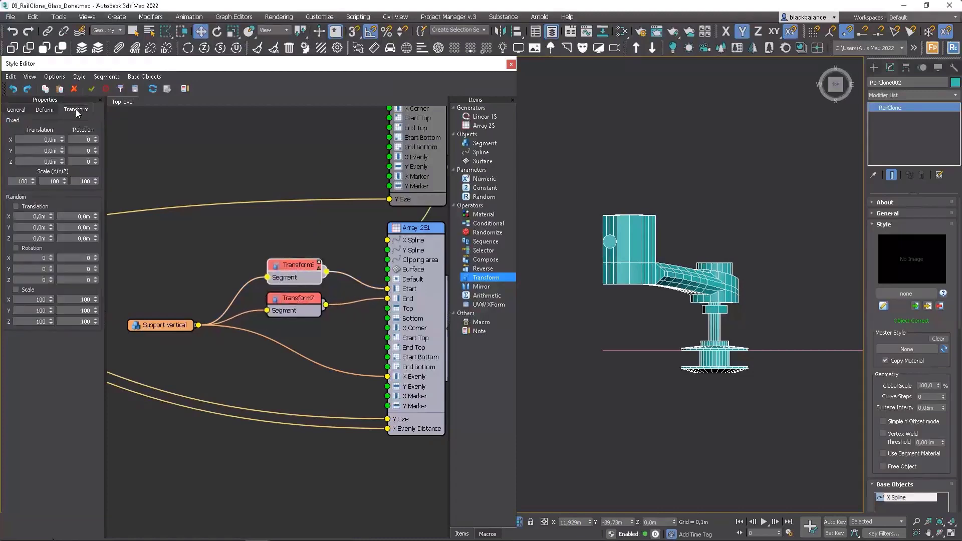
pyautogui.doubleClick(52, 140)
pyautogui.press('Return')
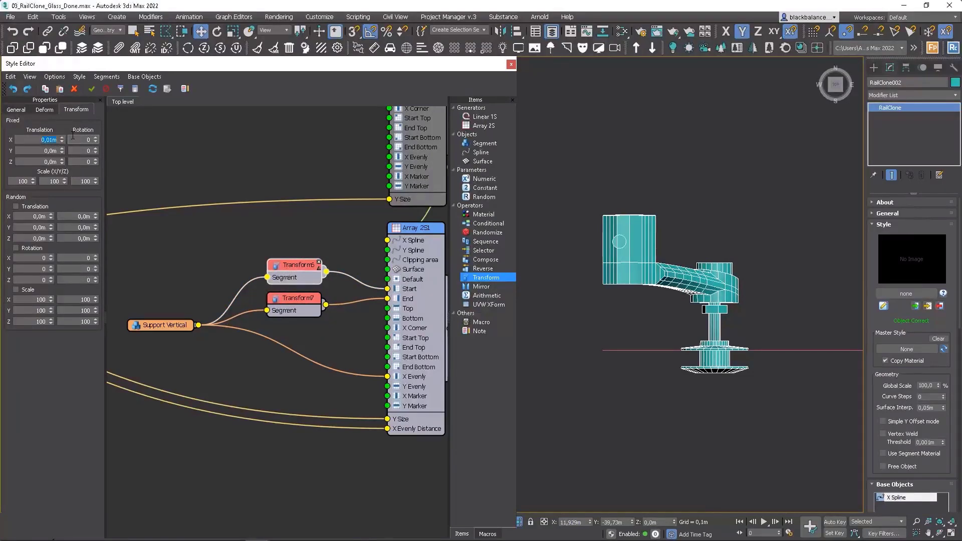
pyautogui.press('Return')
pyautogui.scroll(-6, 798, 278)
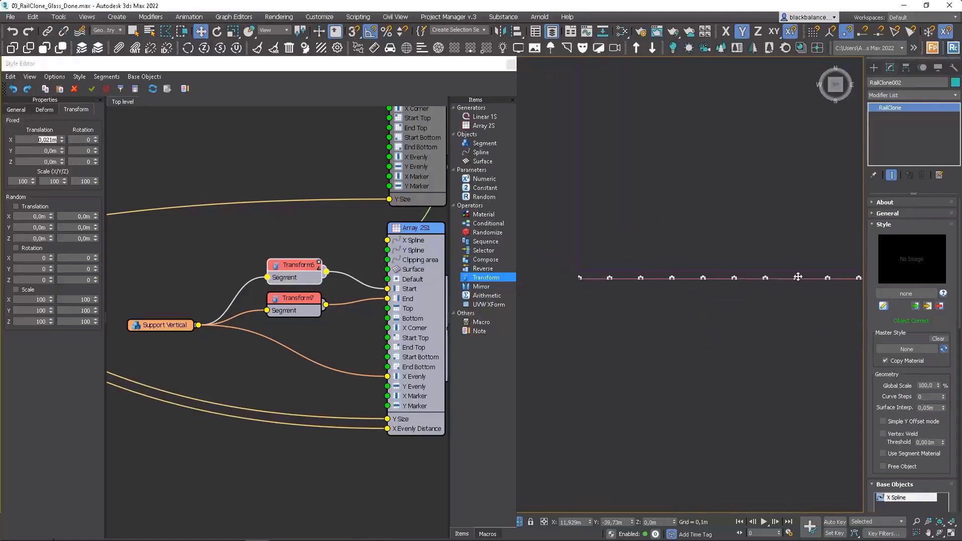
pyautogui.scroll(8, 670, 290)
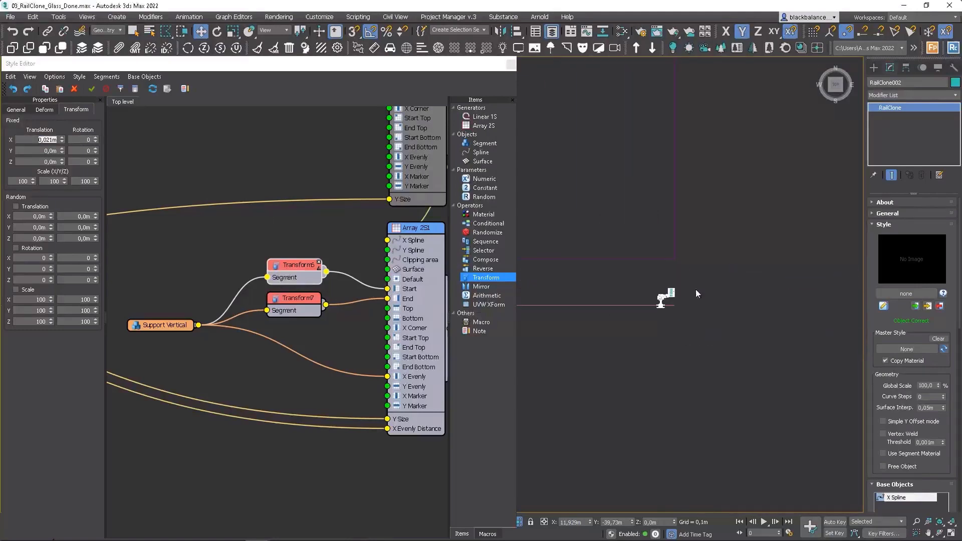
# Step: Set the X translation of the End input's Transform operator to -0,02 m
pyautogui.click(292, 312)
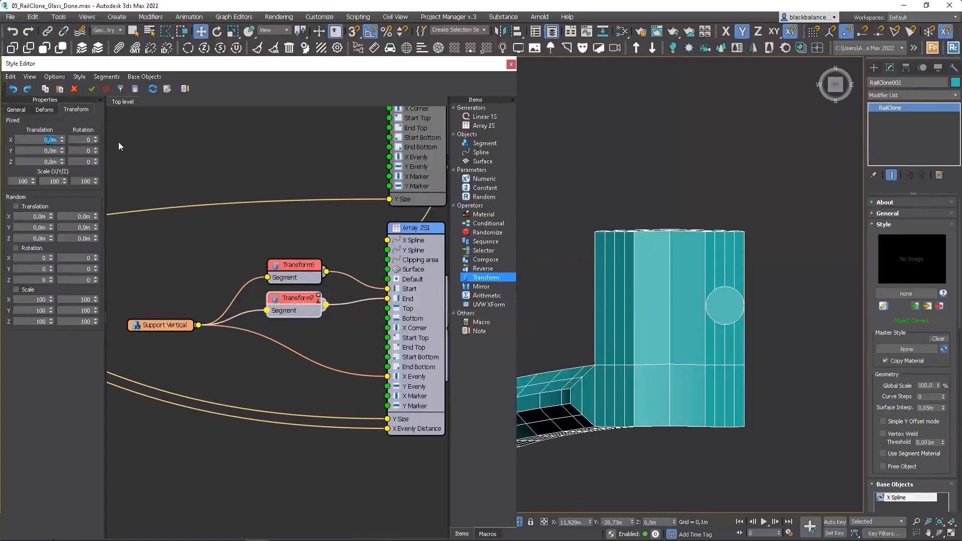
pyautogui.write('-0,021')
pyautogui.press('Return')
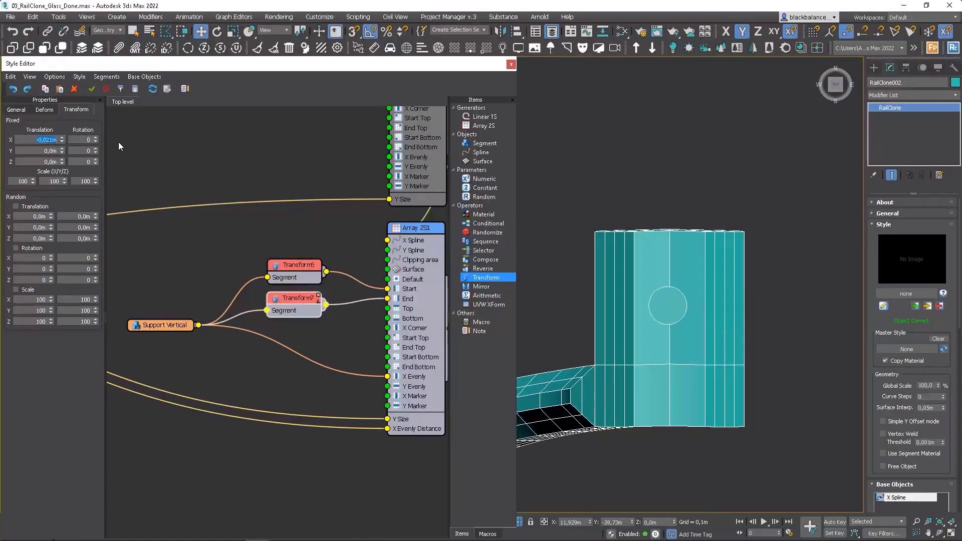
pyautogui.moveTo(50, 141); pyautogui.dragTo(52, 141)
pyautogui.press('Return')
pyautogui.scroll(-10, 758, 292)
pyautogui.keyDown('alt'); pyautogui.moveTo(760, 290); pyautogui.dragTo(746, 230, button='middle'); pyautogui.keyUp('alt')
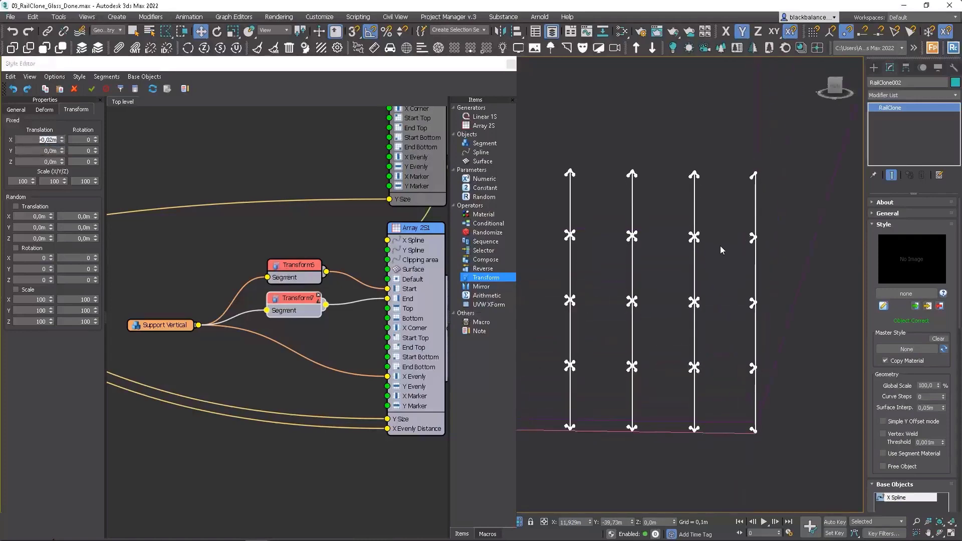
# Step: Duplicate the vertical support array generator with its input connections and place the copy directly below it
pyautogui.scroll(-5, 381, 201)
pyautogui.click(407, 273)
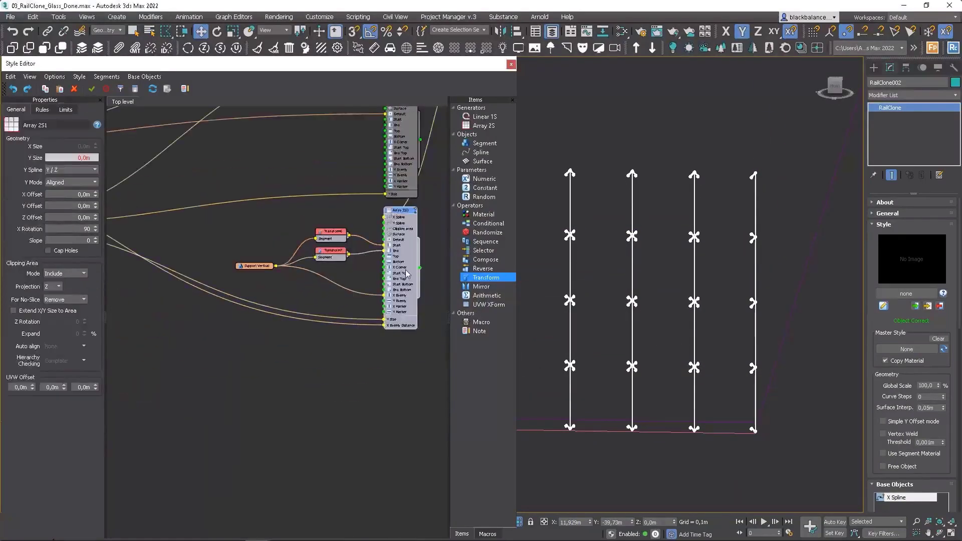
pyautogui.hotkey('ctrl', 'c')
pyautogui.hotkey('ctrl', 'shift', 'v')
pyautogui.moveTo(436, 301); pyautogui.dragTo(409, 356)
# Step: Remove the Start, End and X Evenly segment connections from the copied support array
pyautogui.click(379, 375)
pyautogui.press('Delete')
pyautogui.click(379, 370)
pyautogui.press('Delete')
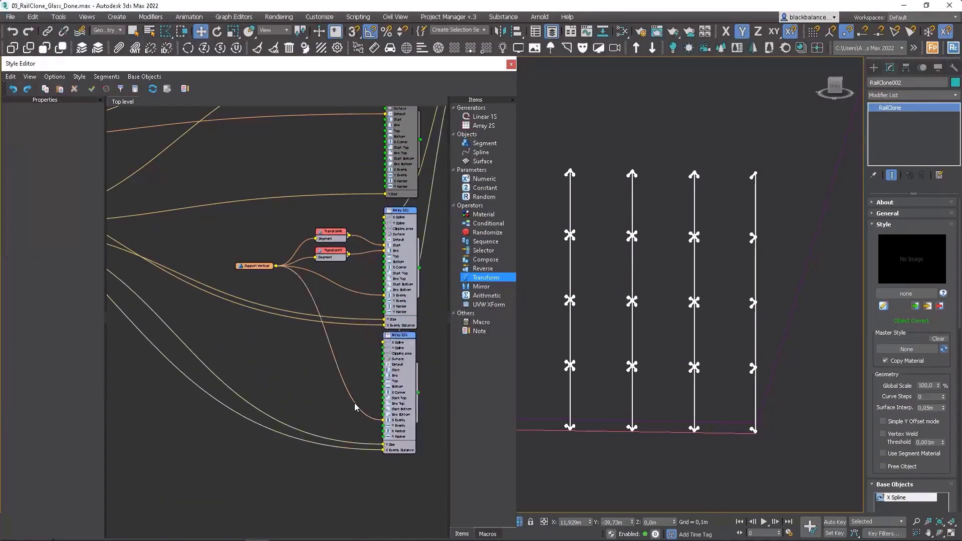
pyautogui.click(357, 408)
pyautogui.press('Delete')
# Step: Export the Y Evenly Distance parameter instead of X Evenly Distance on the copied support array
pyautogui.click(399, 336)
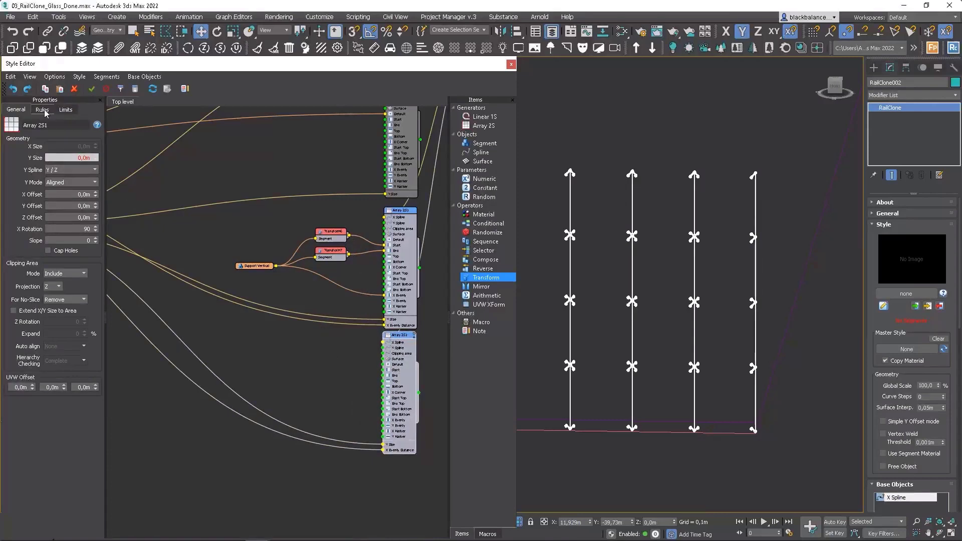
pyautogui.rightClick(410, 349)
pyautogui.click(451, 450)
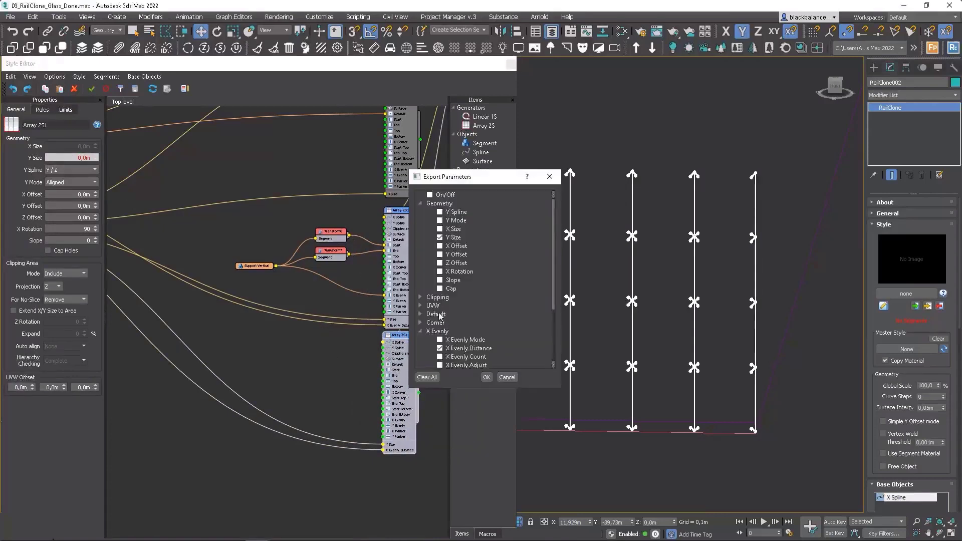
pyautogui.click(421, 331)
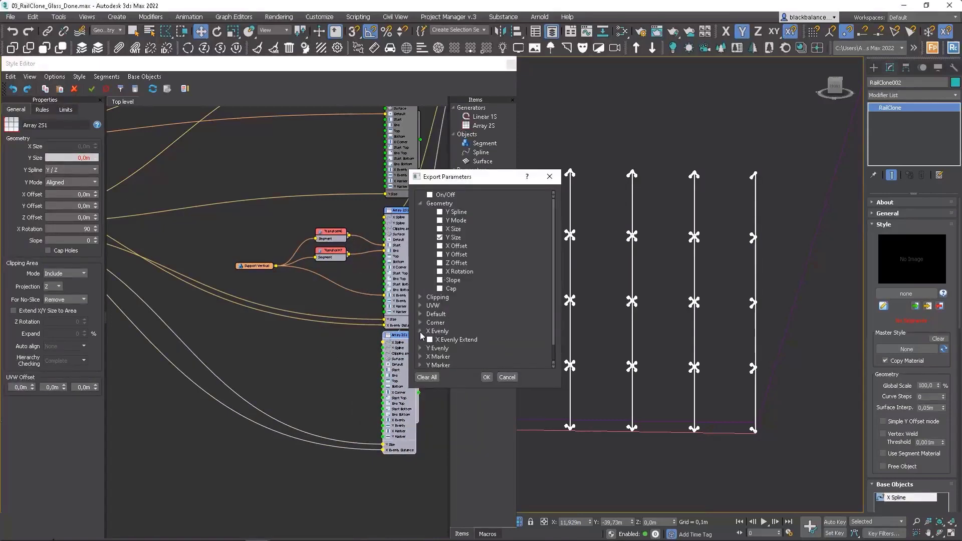
pyautogui.click(421, 348)
pyautogui.scroll(-3, 470, 335)
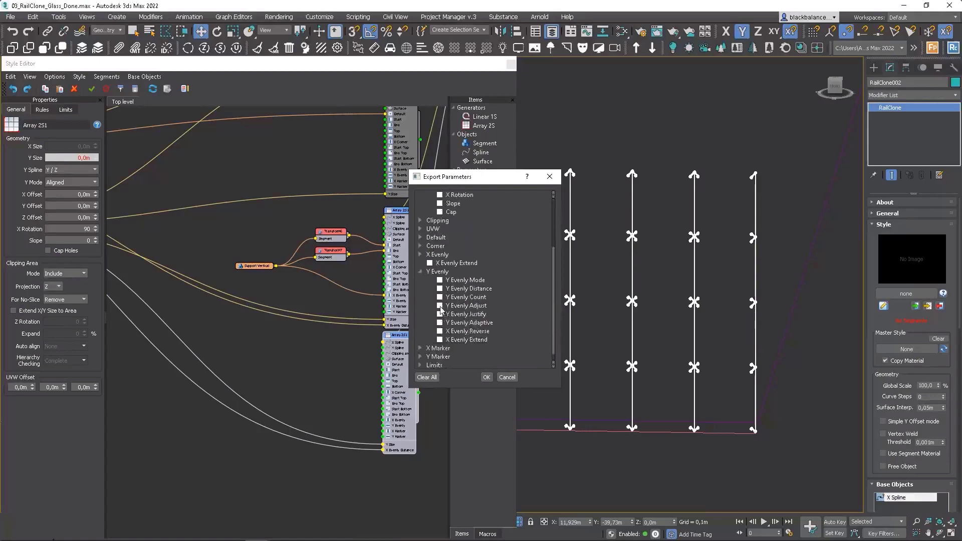
pyautogui.click(486, 377)
# Step: Connect the existing sizing value to the copied array's Y Evenly Distance input
pyautogui.moveTo(371, 372); pyautogui.dragTo(398, 347, button='middle')
pyautogui.scroll(-3, 398, 346)
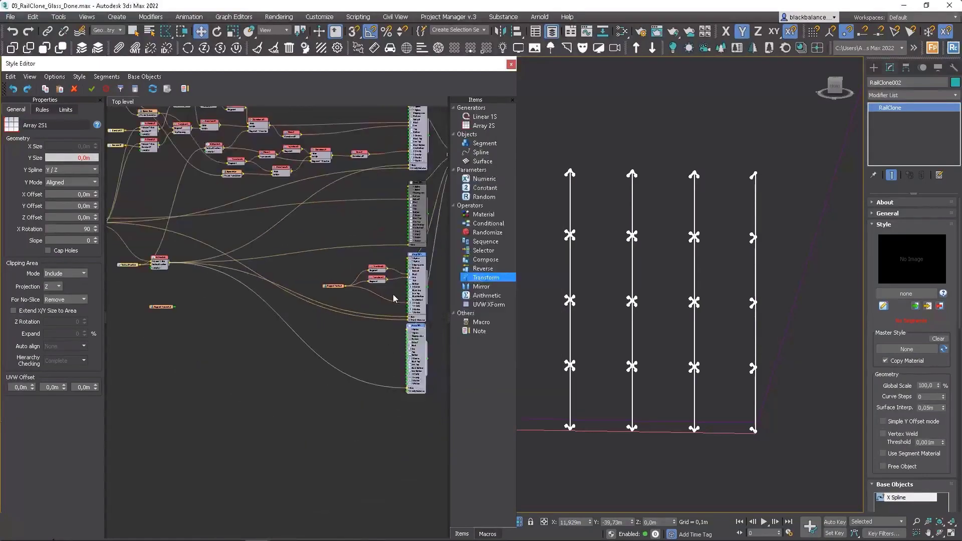
pyautogui.moveTo(295, 285); pyautogui.dragTo(322, 287, button='middle')
pyautogui.scroll(5, 129, 229)
pyautogui.moveTo(131, 230); pyautogui.dragTo(395, 350)
pyautogui.scroll(-5, 176, 209)
pyautogui.scroll(6, 392, 335)
pyautogui.scroll(-4, 390, 335)
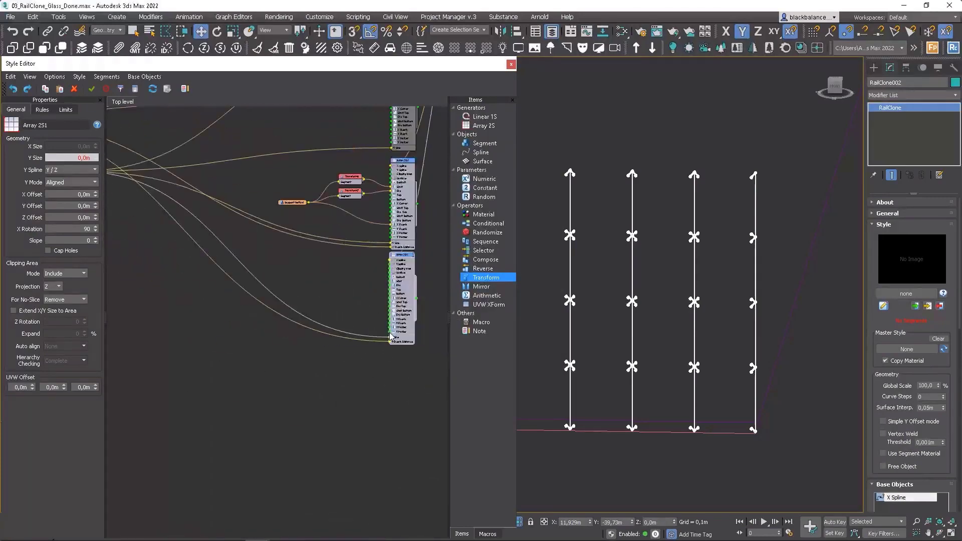
# Step: Place the Support Horizontal segment beside the copied array and connect it to the Y Evenly input
pyautogui.scroll(-2, 390, 335)
pyautogui.moveTo(142, 255); pyautogui.dragTo(326, 297)
pyautogui.scroll(6, 401, 316)
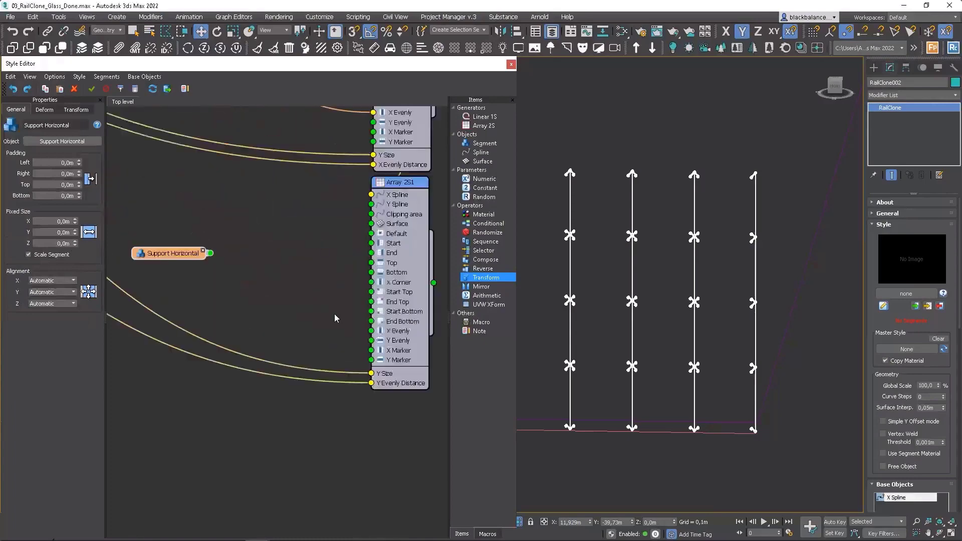
pyautogui.scroll(1, 335, 318)
pyautogui.moveTo(191, 245); pyautogui.dragTo(377, 345)
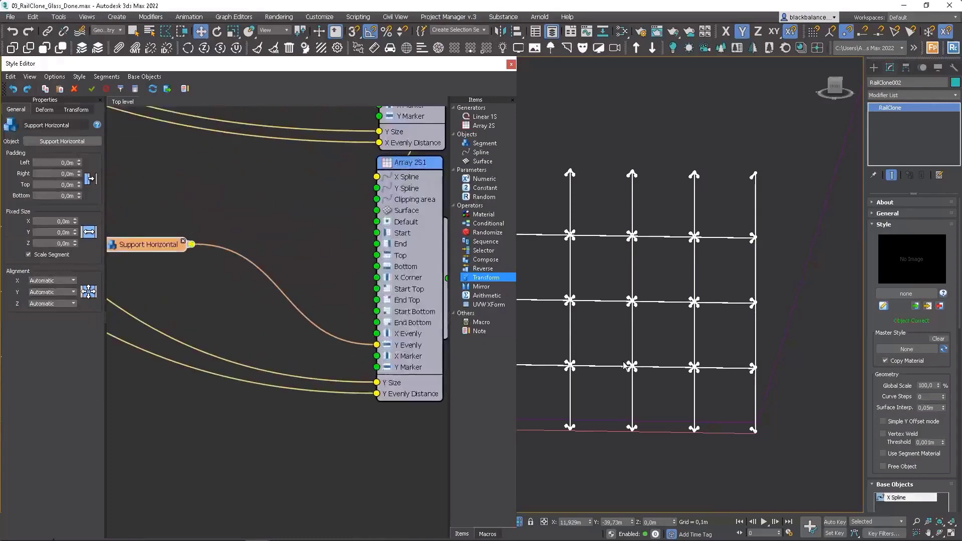
# Step: Try offsetting the Support Horizontal segment by -0,15 m along X
pyautogui.moveTo(687, 357); pyautogui.dragTo(653, 359, button='middle')
pyautogui.scroll(-5, 653, 360)
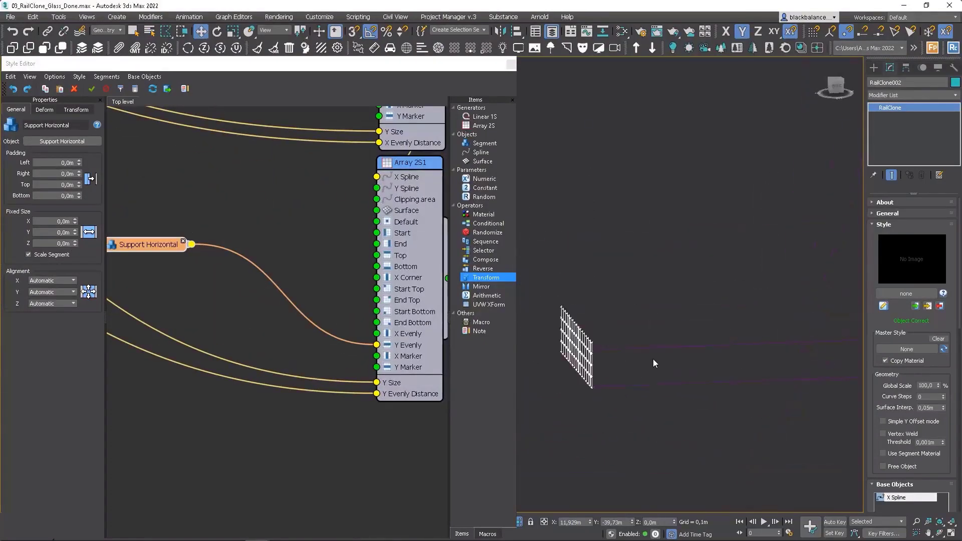
pyautogui.press('f')
pyautogui.scroll(-4, 653, 360)
pyautogui.scroll(10, 734, 266)
pyautogui.scroll(-8, 735, 266)
pyautogui.press('t')
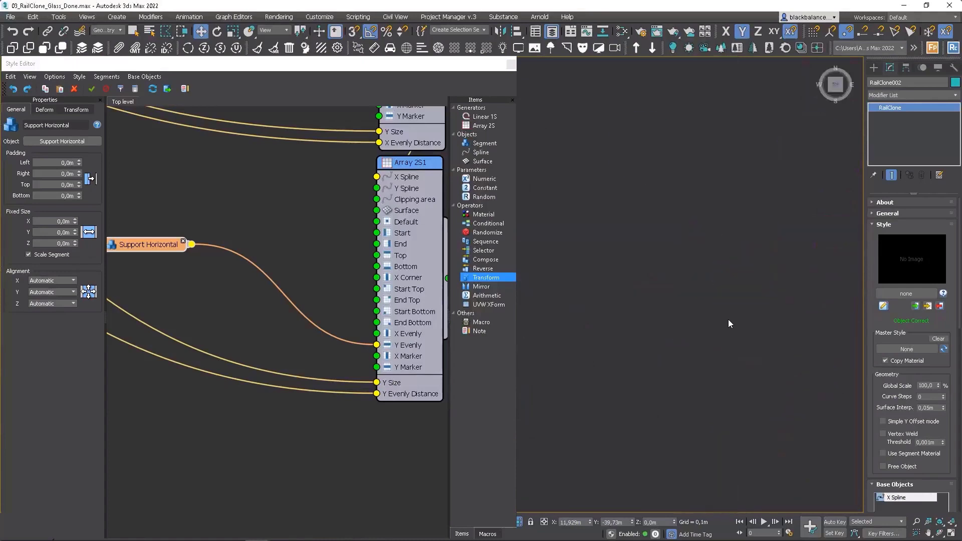
pyautogui.press('z')
pyautogui.scroll(10, 698, 283)
pyautogui.click(90, 225)
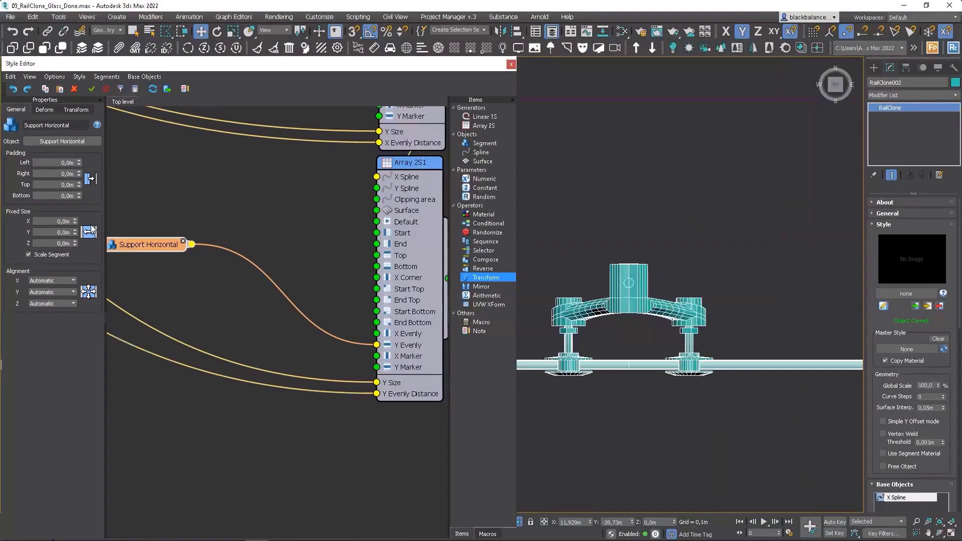
pyautogui.click(77, 109)
pyautogui.moveTo(41, 140); pyautogui.dragTo(132, 143)
pyautogui.write('-0,')
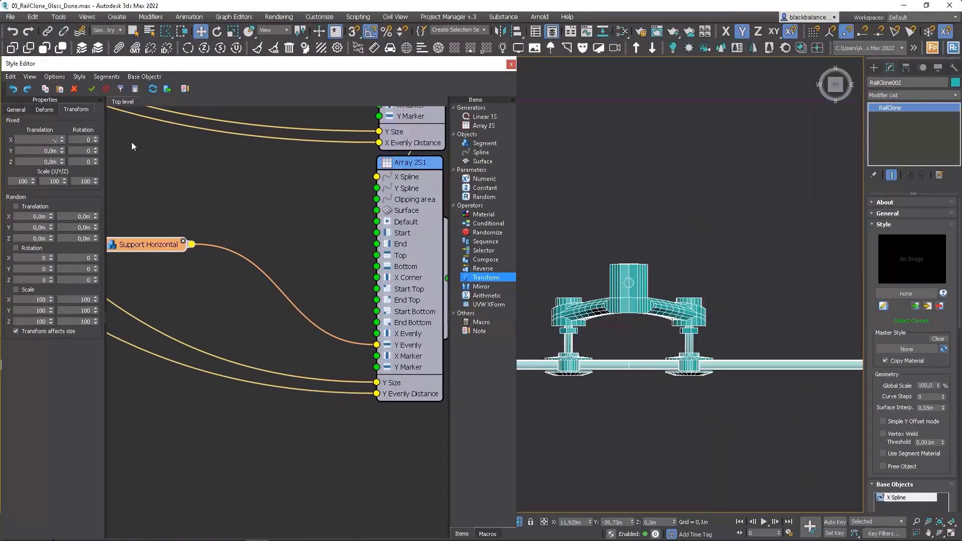
pyautogui.write('15')
pyautogui.press('Return')
# Step: Reset the Support Horizontal segment's X translation to zero and set its Z translation to -0,15 m
pyautogui.scroll(-5, 708, 335)
pyautogui.moveTo(147, 251); pyautogui.dragTo(222, 266, button='middle')
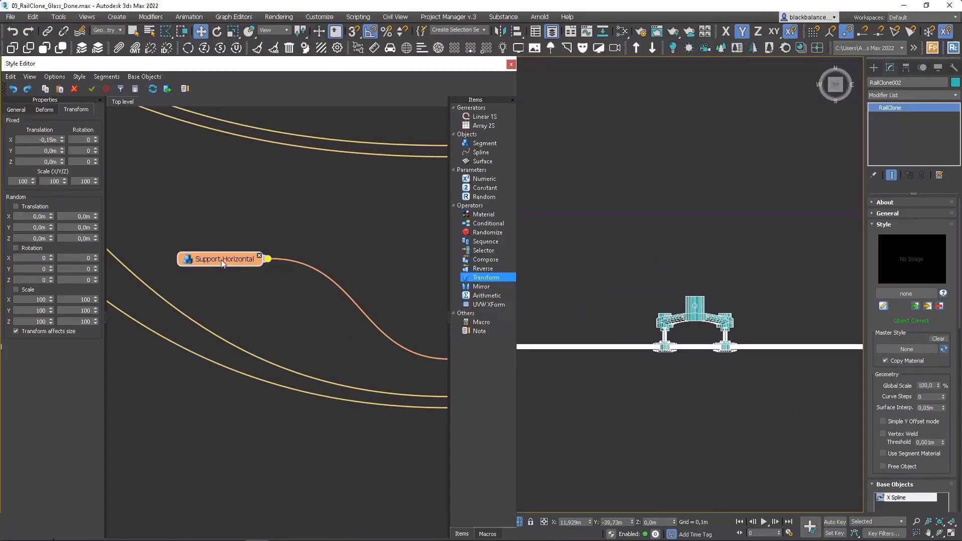
pyautogui.rightClick(62, 140)
pyautogui.click(49, 163)
pyautogui.write('-0,15')
pyautogui.press('Return')
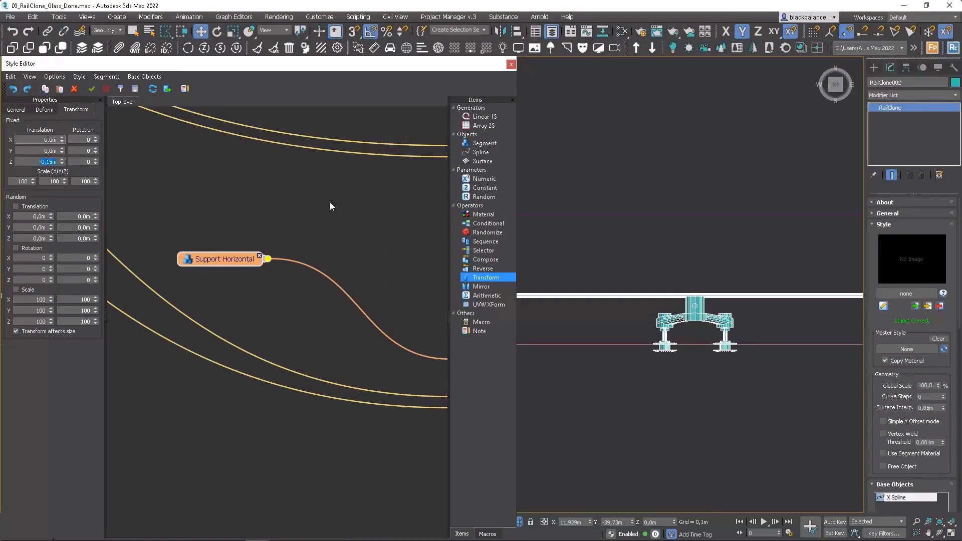
# Step: Refine the Support Horizontal segment's Z translation to -0,135 m so the bar sits within the spider fitting's hub
pyautogui.scroll(6, 657, 381)
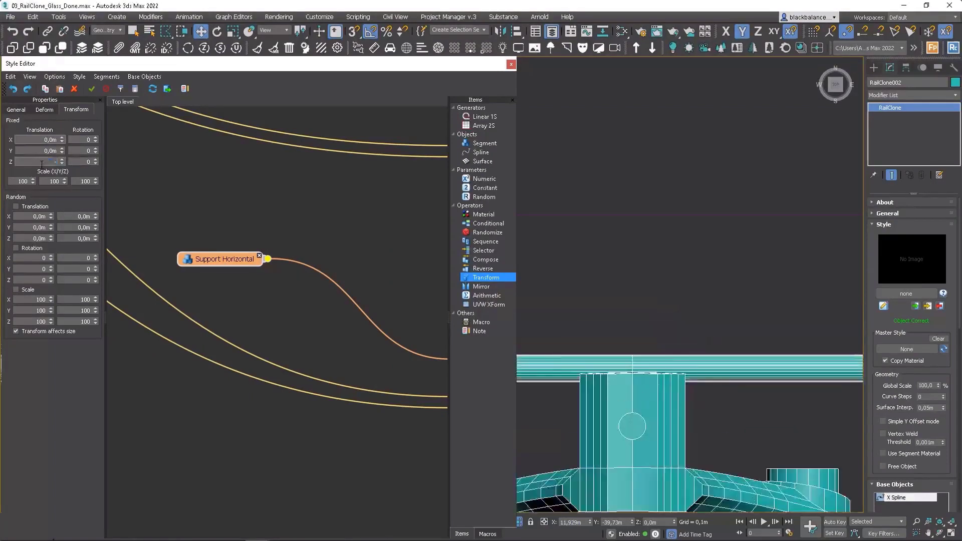
pyautogui.press('Return')
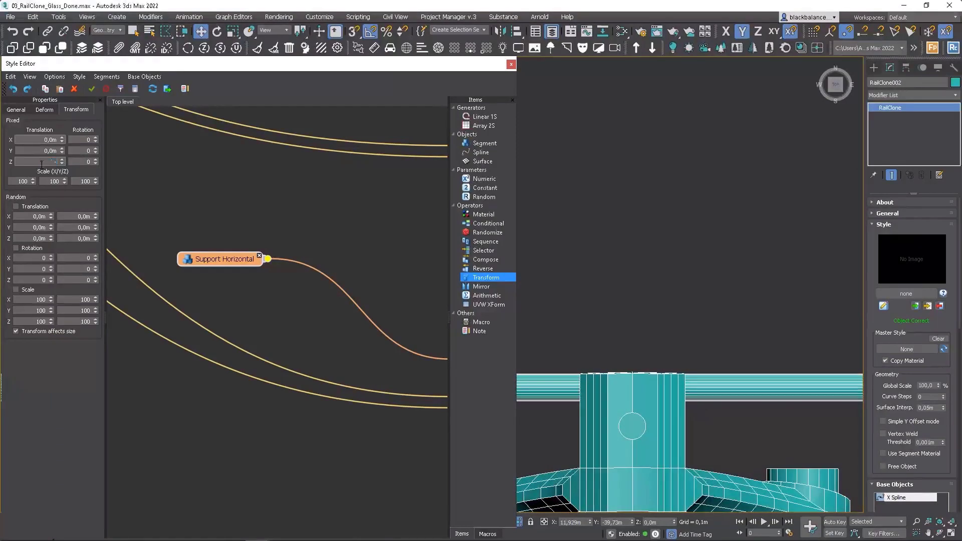
pyautogui.write('-0,13')
pyautogui.press('Return')
pyautogui.scroll(-5, 644, 365)
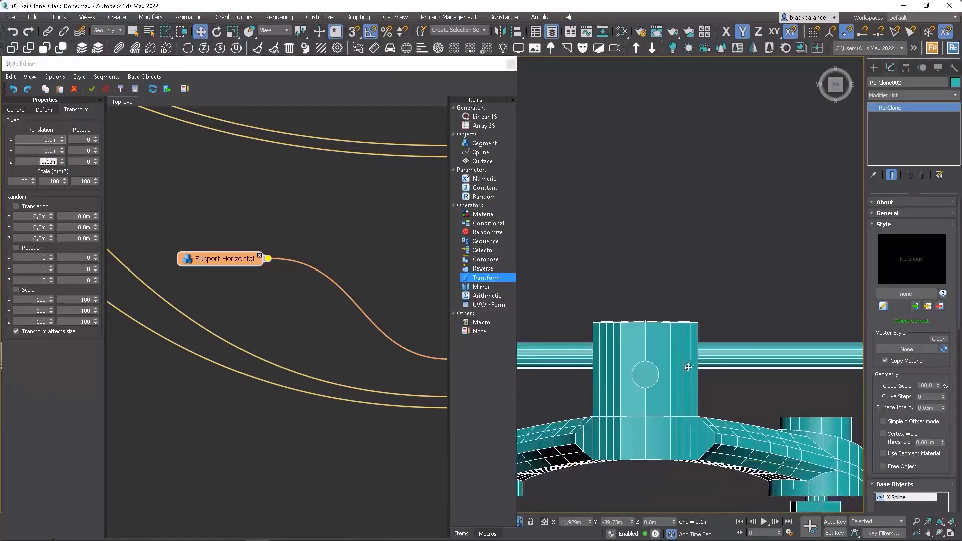
pyautogui.write('-,135')
pyautogui.press('Return')
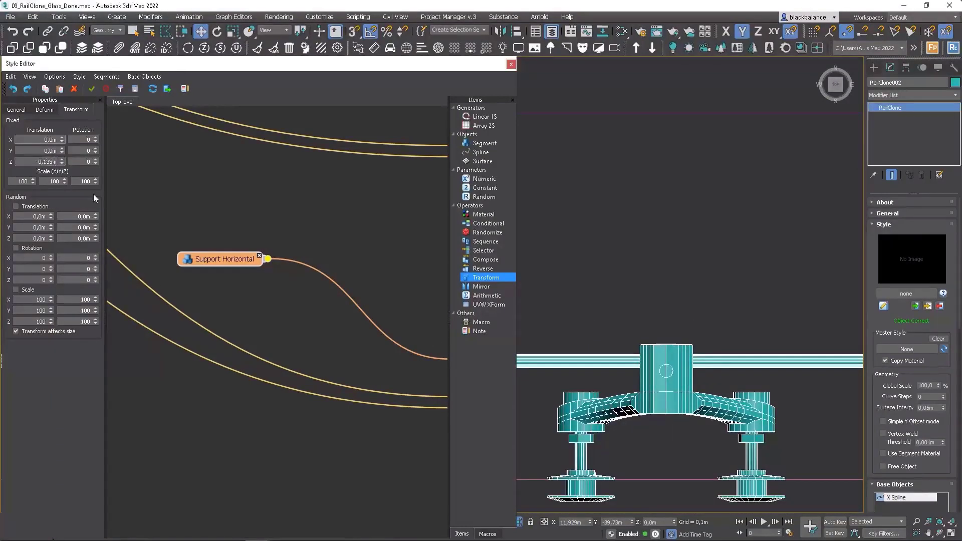
# Step: Set the Support Vertical segment's Z translation to -0,115 m
pyautogui.moveTo(212, 212); pyautogui.dragTo(292, 343, button='middle')
pyautogui.scroll(-2, 292, 343)
pyautogui.click(273, 214)
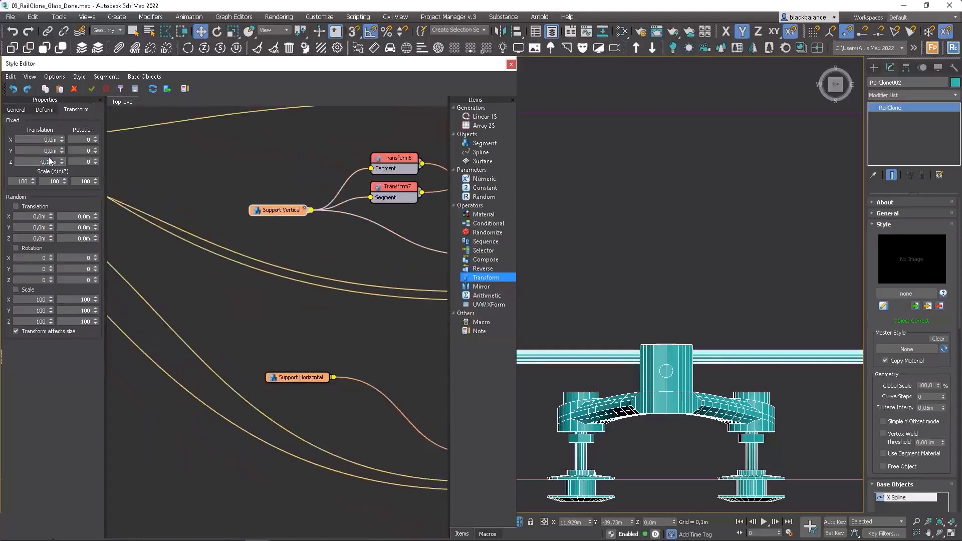
pyautogui.write('5')
pyautogui.press('Return')
# Step: Examine up close in shaded view how the vertical and horizontal supports meet the spider fitting's hub, and return to the whole front view
pyautogui.scroll(-7, 709, 358)
pyautogui.keyDown('alt'); pyautogui.moveTo(708, 358); pyautogui.dragTo(576, 418, button='middle'); pyautogui.keyUp('alt')
pyautogui.scroll(10, 576, 418)
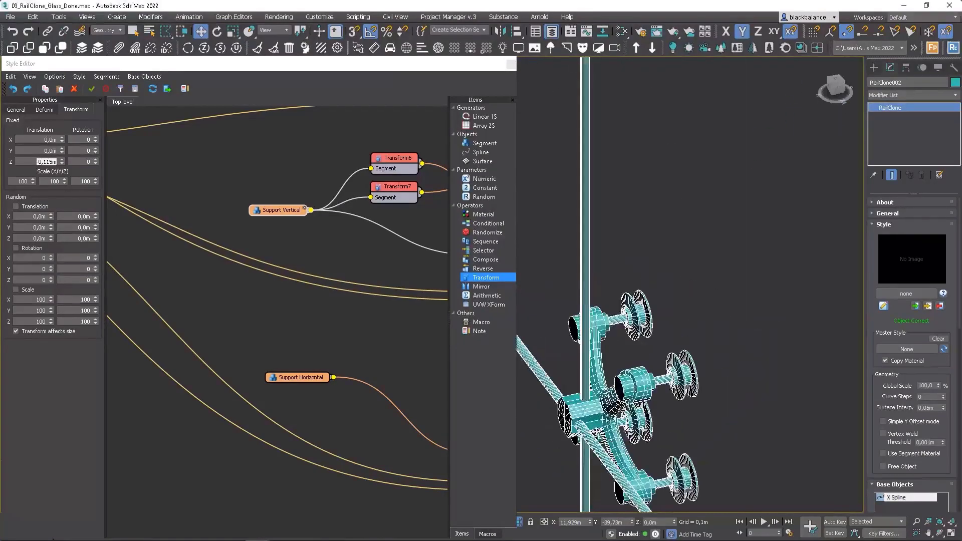
pyautogui.scroll(6, 597, 430)
pyautogui.moveTo(595, 410); pyautogui.dragTo(729, 337, button='middle')
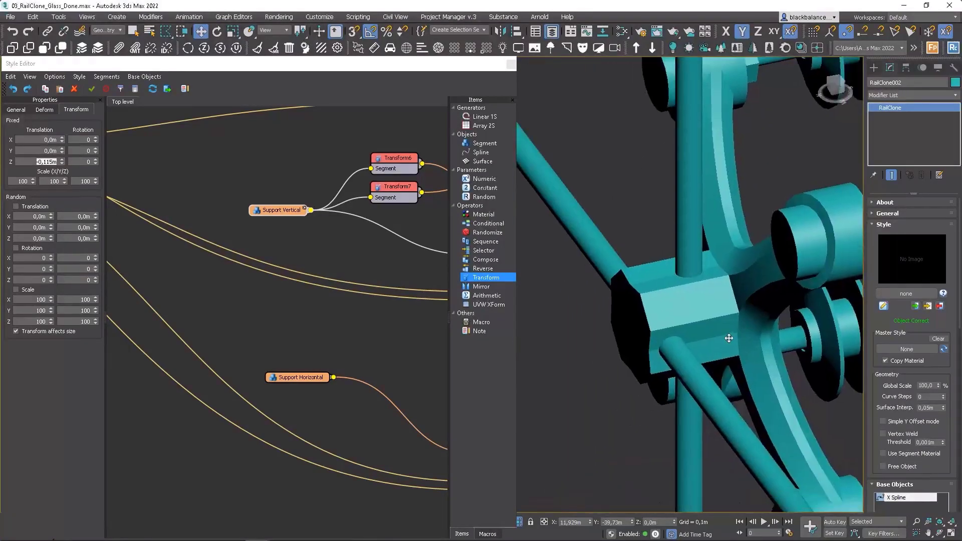
pyautogui.scroll(-5, 737, 292)
pyautogui.press('F4')
pyautogui.scroll(-10, 746, 303)
pyautogui.press('f')
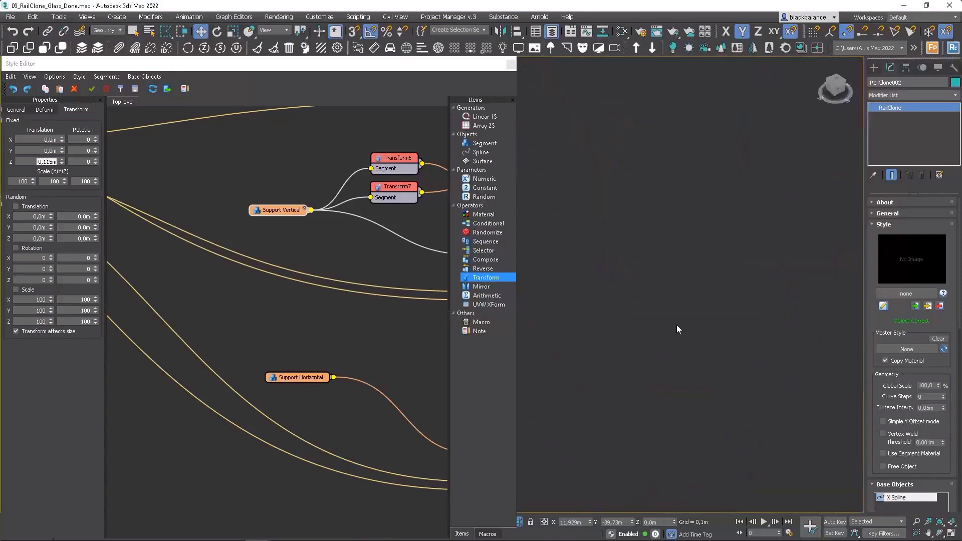
pyautogui.press('z')
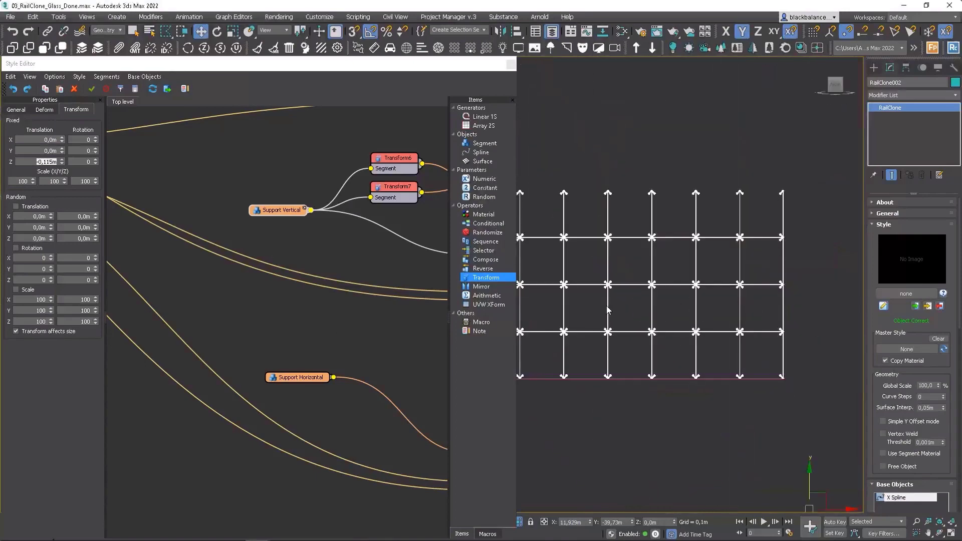
# Step: Feed Support Horizontal through two new Transform operators into the Top and Bottom inputs of the horizontal support array
pyautogui.moveTo(309, 338); pyautogui.dragTo(214, 304, button='middle')
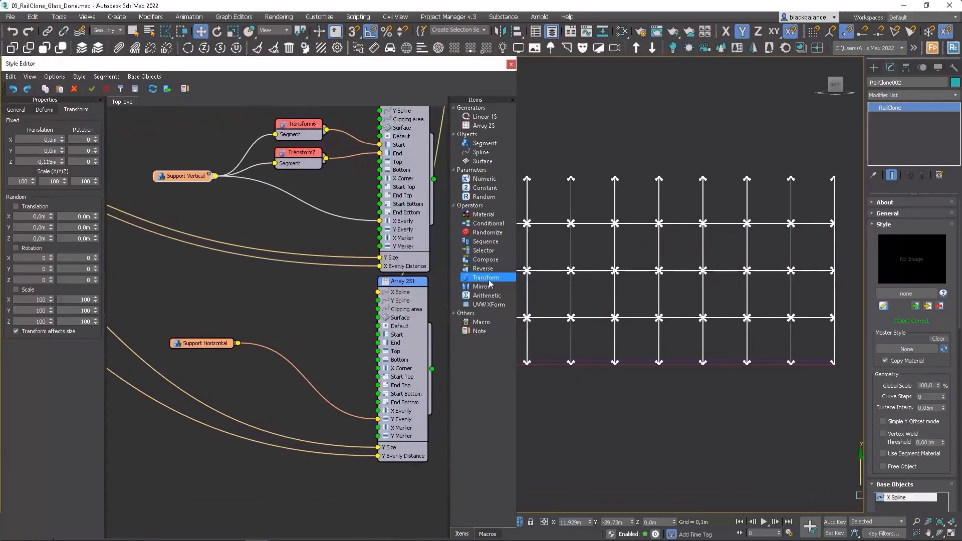
pyautogui.moveTo(236, 343); pyautogui.dragTo(379, 353)
pyautogui.moveTo(238, 343); pyautogui.dragTo(170, 345)
pyautogui.moveTo(485, 280); pyautogui.dragTo(344, 349)
pyautogui.moveTo(481, 278); pyautogui.dragTo(325, 354)
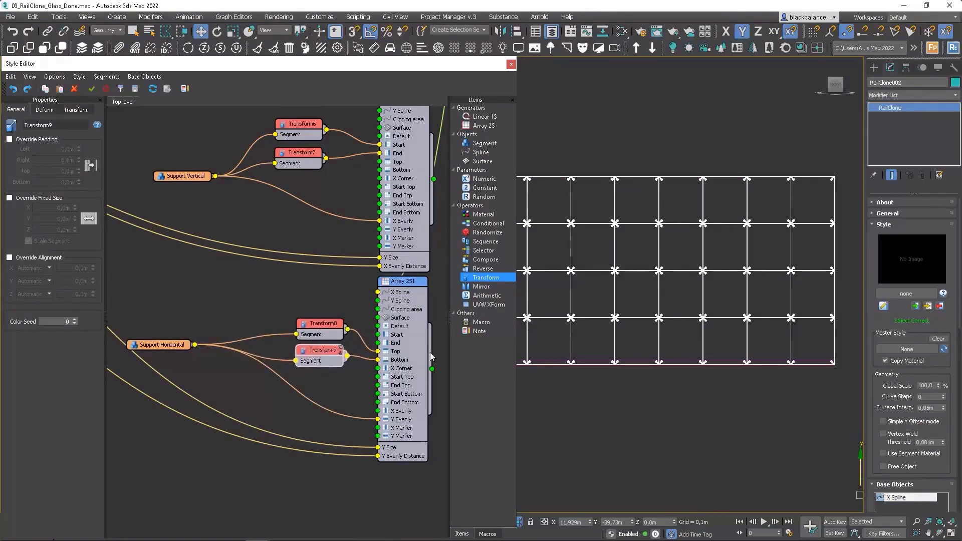
# Step: Offset the Transform feeding the horizontal support array's Top input along Y to align the upper bar with its fittings
pyautogui.moveTo(668, 325)
pyautogui.mouseDown(button='middle')
pyautogui.moveTo(692, 318)
pyautogui.moveTo(630, 343)
pyautogui.moveTo(656, 329)
pyautogui.mouseUp(button='middle')
pyautogui.scroll(-3, 691, 318)
pyautogui.scroll(15, 655, 329)
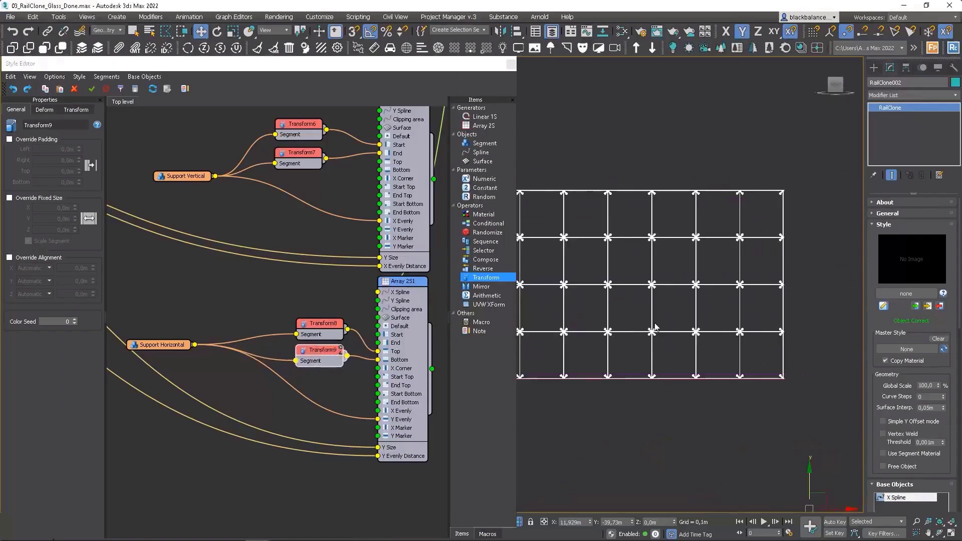
pyautogui.press('F4')
pyautogui.press('F3')
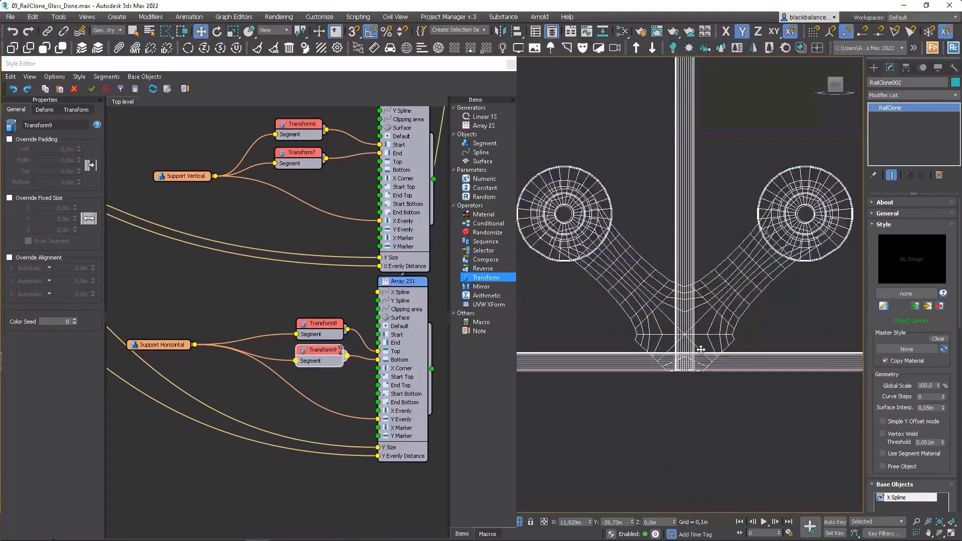
pyautogui.click(327, 331)
pyautogui.click(76, 109)
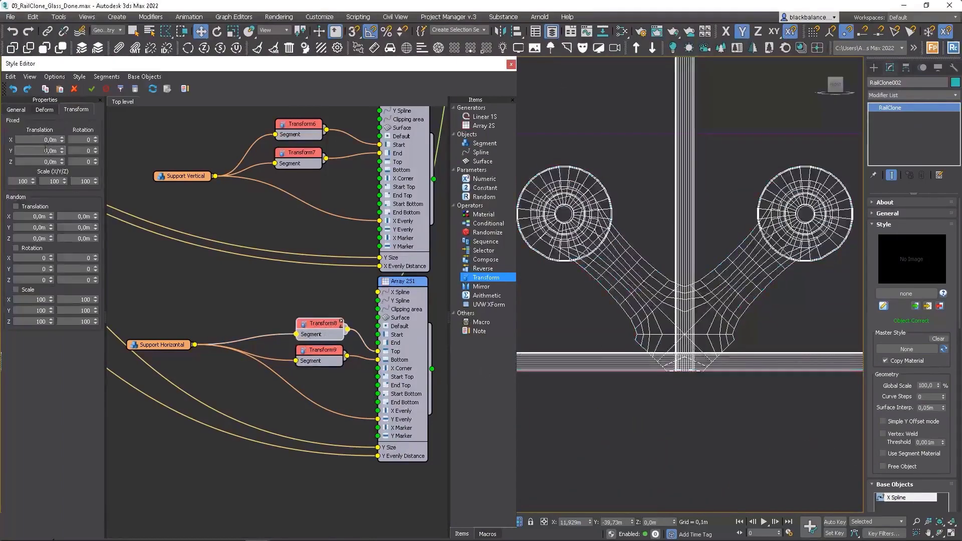
pyautogui.write(',')
# Step: Set the Y translation of the Transform feeding the Bottom input to 0,02 m and check both edge bars against the fittings
pyautogui.click(317, 355)
pyautogui.click(76, 109)
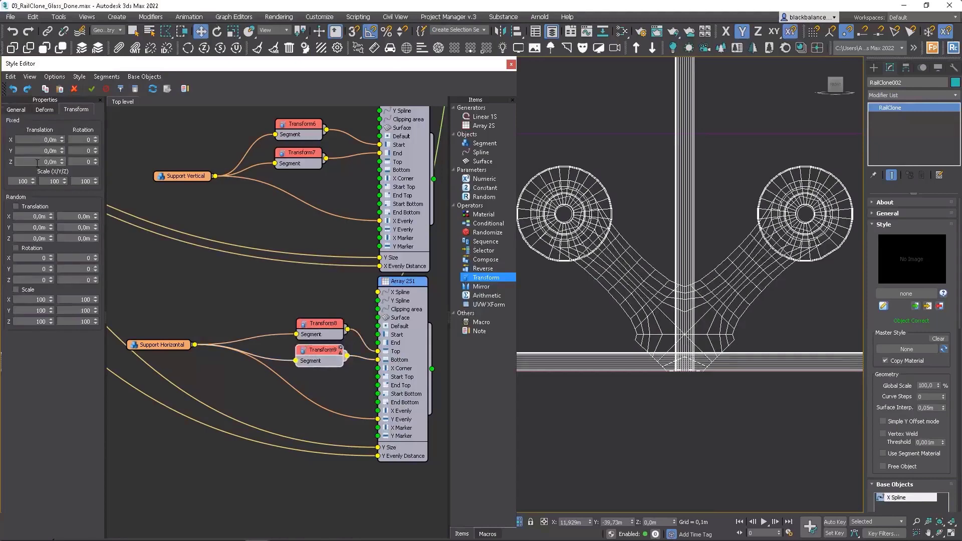
pyautogui.write(',02')
pyautogui.press('Return')
pyautogui.scroll(-10, 751, 344)
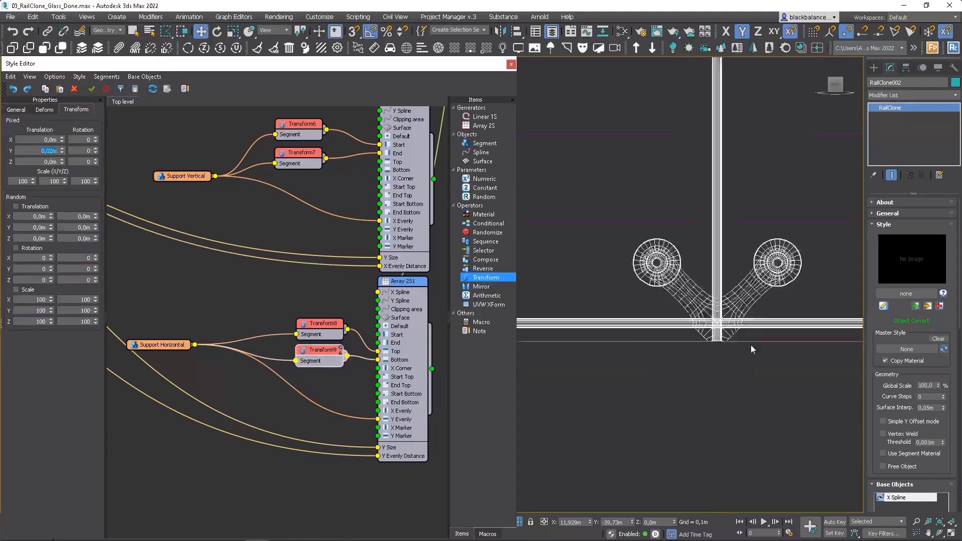
pyautogui.moveTo(751, 223); pyautogui.dragTo(721, 379, button='middle')
pyautogui.scroll(-5, 721, 379)
pyautogui.scroll(15, 732, 240)
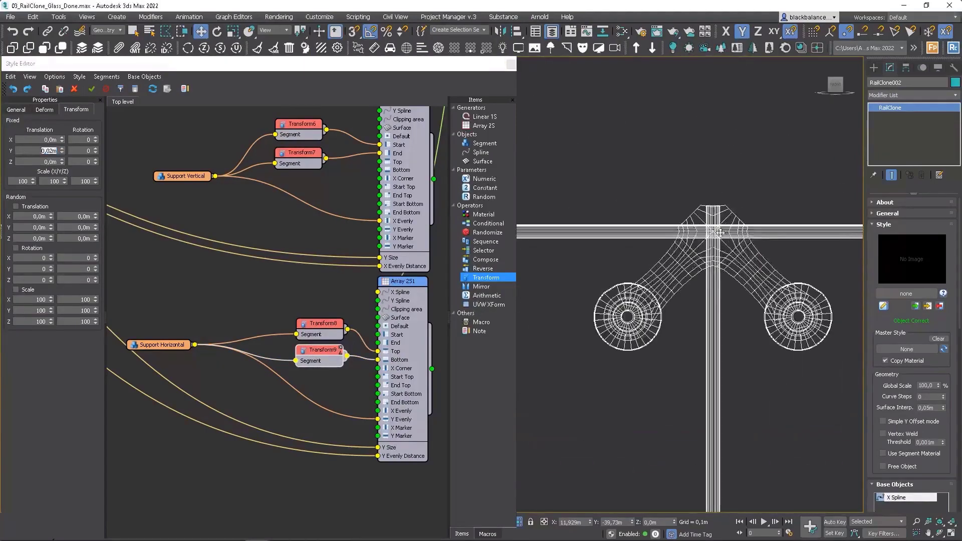
pyautogui.scroll(-13, 720, 232)
# Step: Re-enable the disabled glass panel array generator
pyautogui.keyDown('alt'); pyautogui.moveTo(717, 254); pyautogui.dragTo(716, 318, button='middle'); pyautogui.keyUp('alt')
pyautogui.moveTo(399, 265); pyautogui.dragTo(377, 360, button='middle')
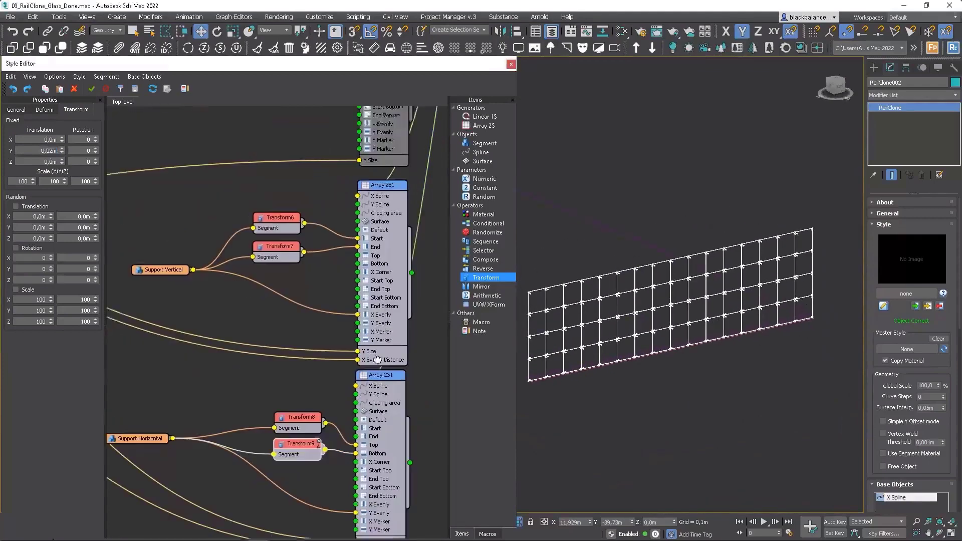
pyautogui.scroll(-3, 378, 359)
pyautogui.scroll(5, 378, 209)
pyautogui.click(380, 209)
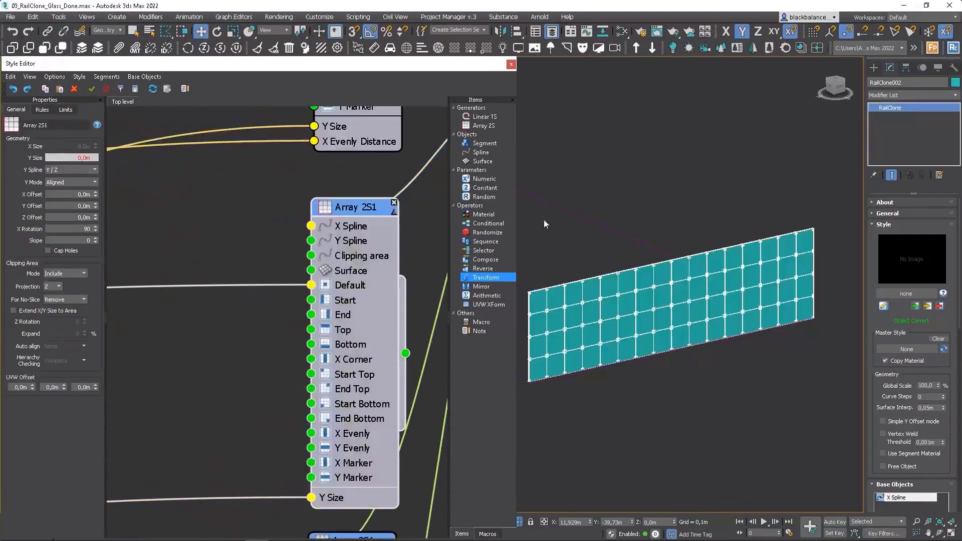
pyautogui.click(705, 215)
pyautogui.click(655, 295)
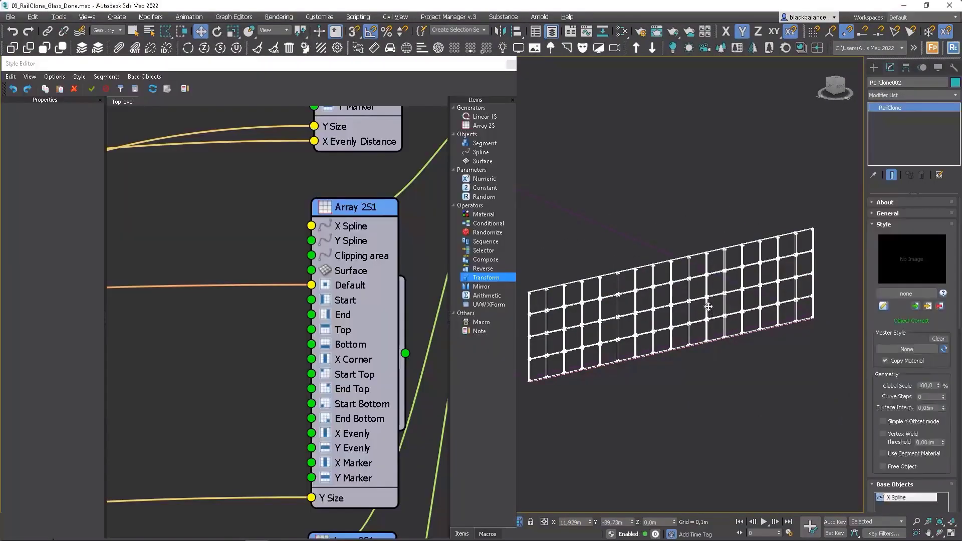
# Step: Close the Style Editor and display the complete facade shaded without edges
pyautogui.keyDown('alt'); pyautogui.moveTo(708, 306); pyautogui.dragTo(686, 306, button='middle'); pyautogui.keyUp('alt')
pyautogui.click(511, 65)
pyautogui.moveTo(757, 308)
pyautogui.keyDown('alt'); pyautogui.mouseDown(button='middle')
pyautogui.moveTo(717, 297)
pyautogui.moveTo(677, 302)
pyautogui.mouseUp(button='middle'); pyautogui.keyUp('alt')
pyautogui.press('F3')
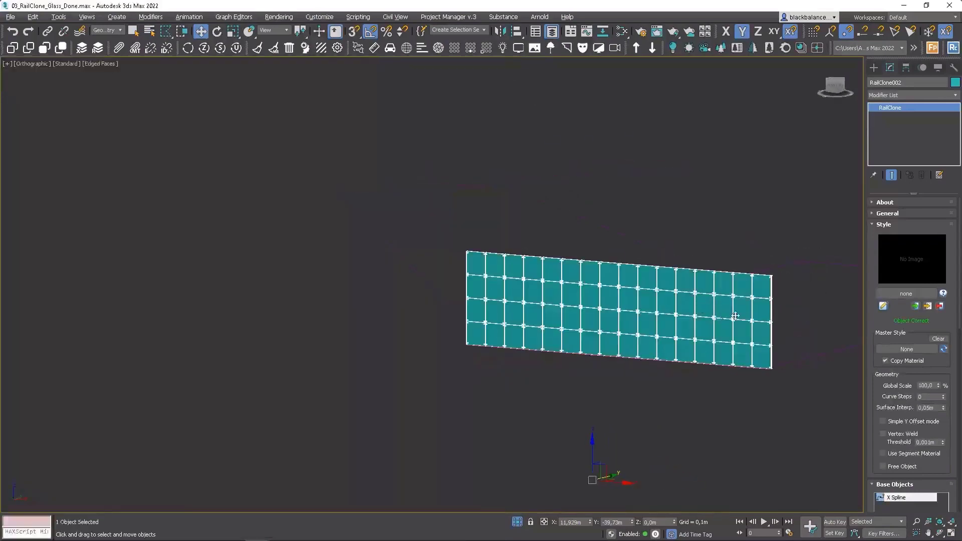
pyautogui.scroll(4, 735, 316)
pyautogui.press('F4')
pyautogui.scroll(-3, 750, 320)
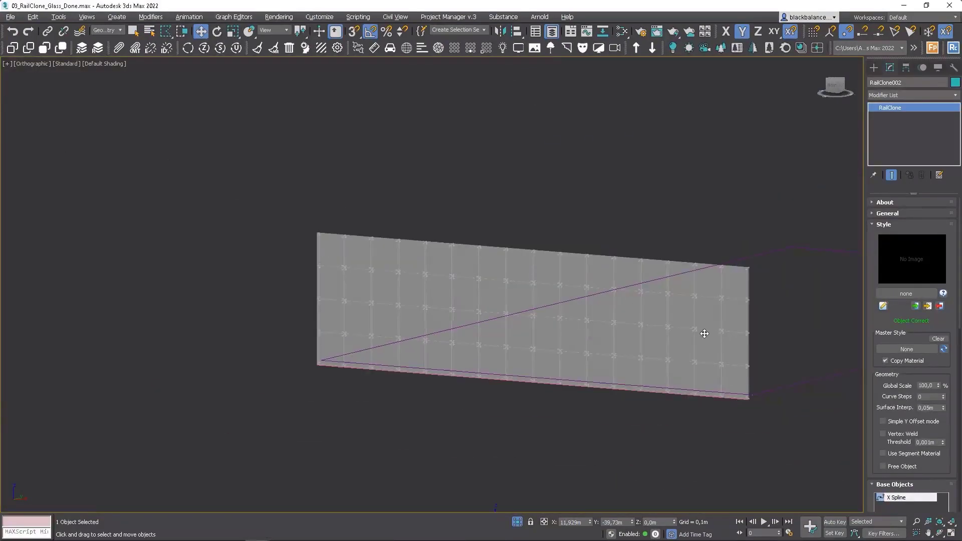
pyautogui.keyDown('alt'); pyautogui.moveTo(705, 334); pyautogui.dragTo(713, 340, button='middle'); pyautogui.keyUp('alt')
# Step: Set the facade's Vertical Number parameter to 6
pyautogui.moveTo(937, 472); pyautogui.dragTo(937, 352)
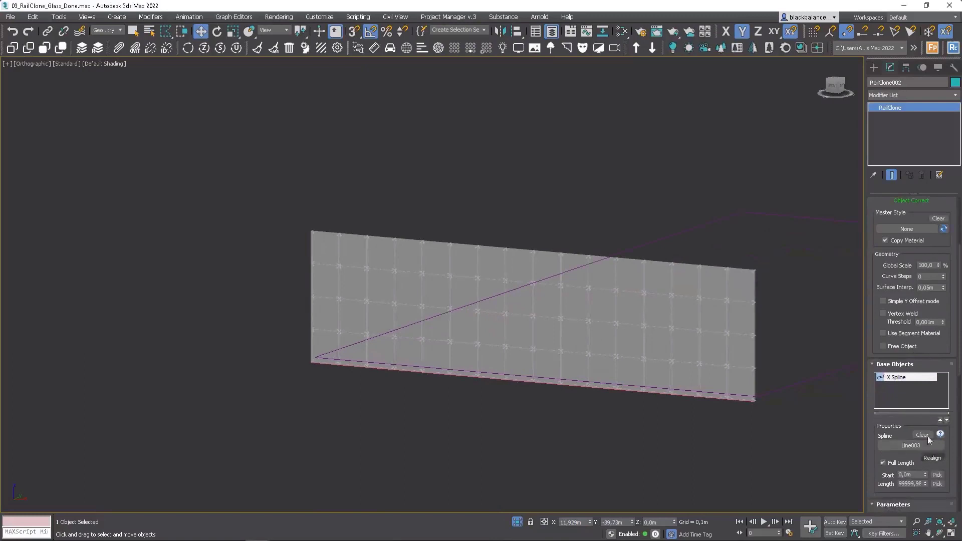
pyautogui.scroll(-5, 956, 383)
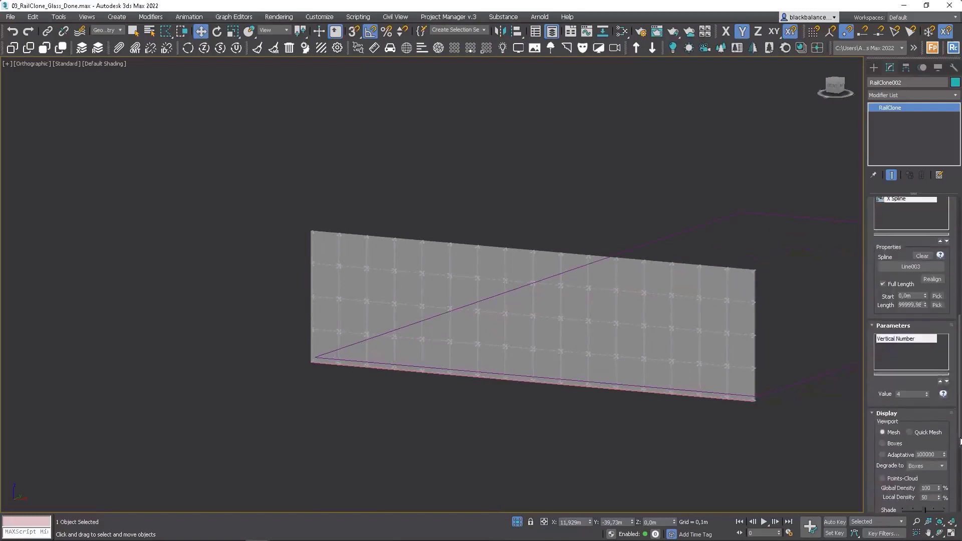
pyautogui.click(928, 393)
pyautogui.click(928, 394)
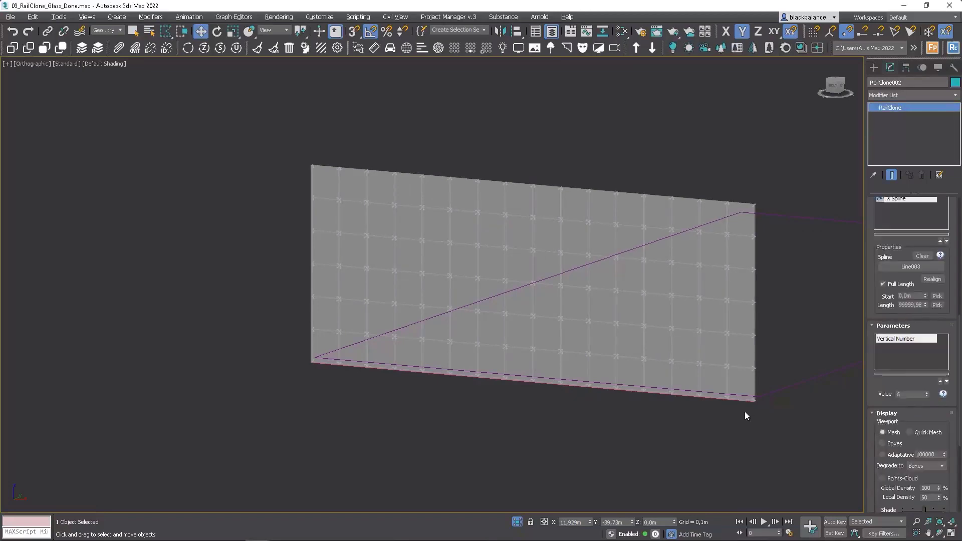
# Step: Test the facade's length by moving the end vertex of its base line, and undo the move
pyautogui.keyDown('alt'); pyautogui.rightClick(745, 411); pyautogui.keyUp('alt')
pyautogui.click(732, 420)
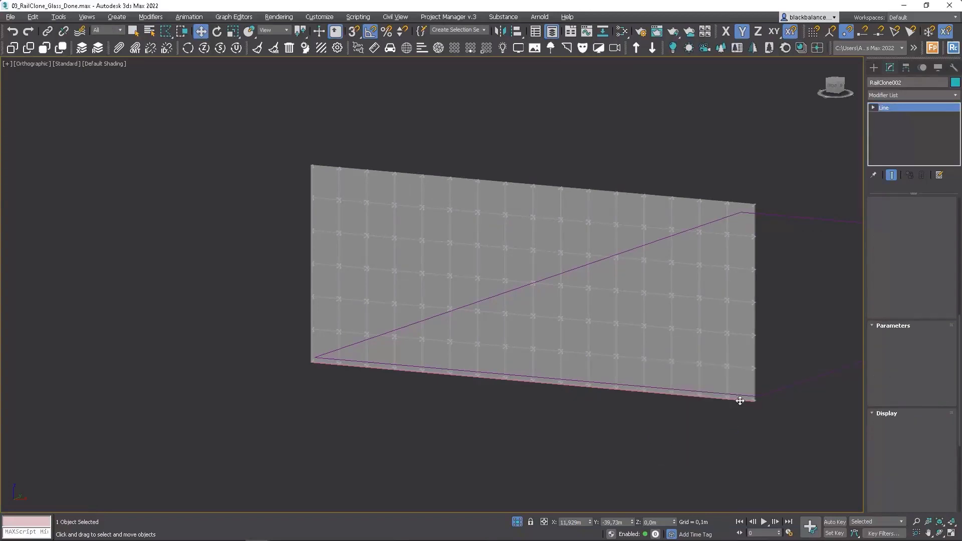
pyautogui.click(740, 401)
pyautogui.press('1')
pyautogui.click(754, 402)
pyautogui.moveTo(785, 404); pyautogui.dragTo(630, 394)
pyautogui.hotkey('ctrl', 'z')
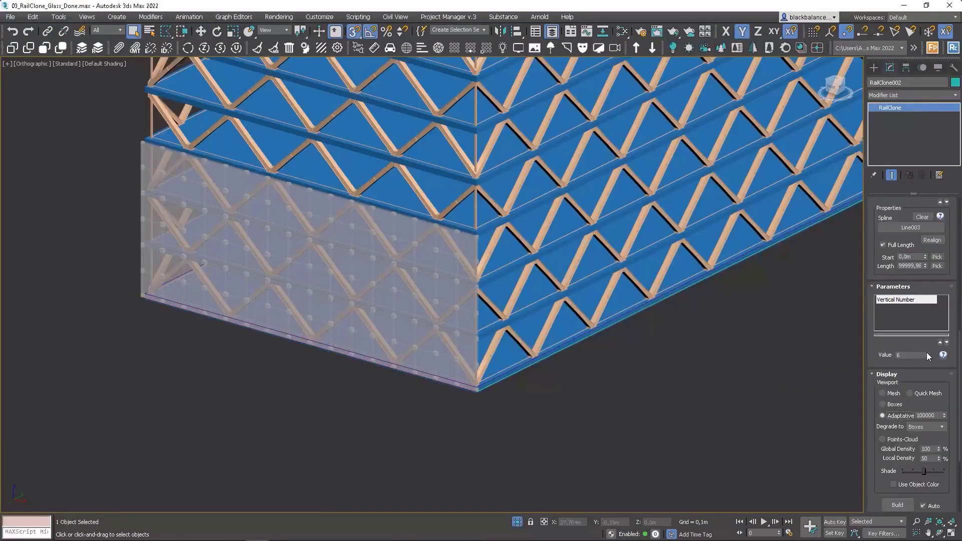
# Step: Raise the Vertical Number parameter to 14 so the glass facade covers the building's full height
pyautogui.moveTo(927, 353); pyautogui.dragTo(928, 345)
pyautogui.scroll(3, 559, 362)
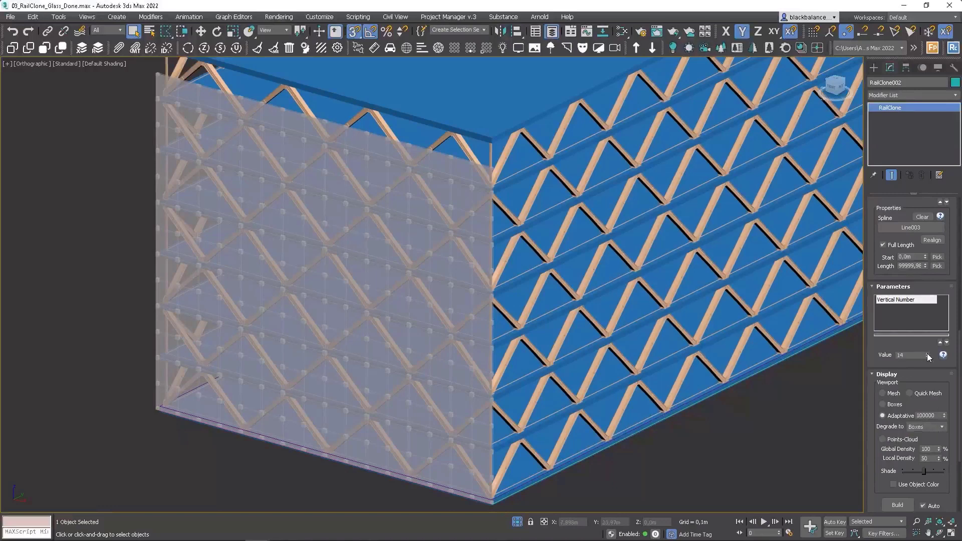
pyautogui.scroll(-3, 445, 266)
pyautogui.keyDown('shift'); pyautogui.moveTo(456, 355); pyautogui.dragTo(458, 357); pyautogui.keyUp('shift')
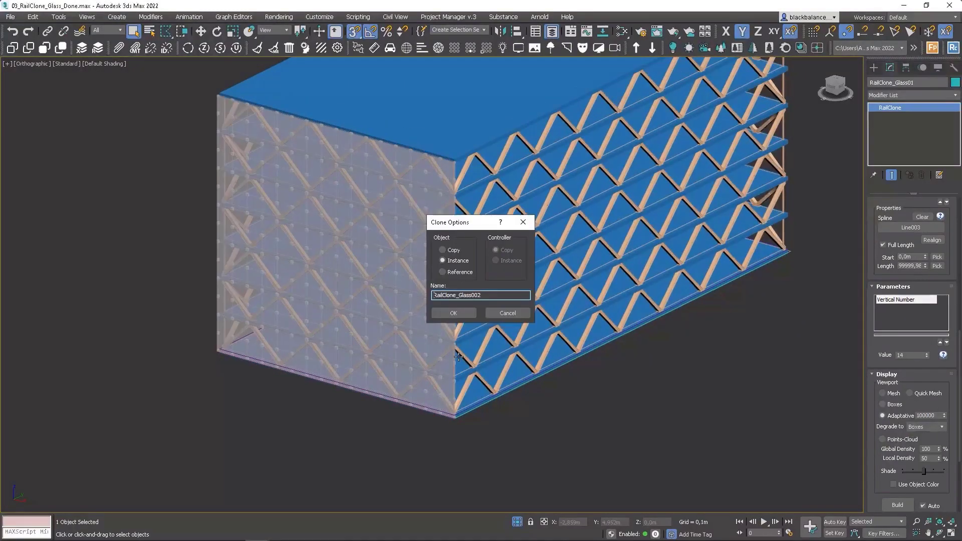
# Step: Clone the glass facade as an instance named RailClone_Glass002 and try assigning it the base line of the adjacent long side
pyautogui.click(453, 312)
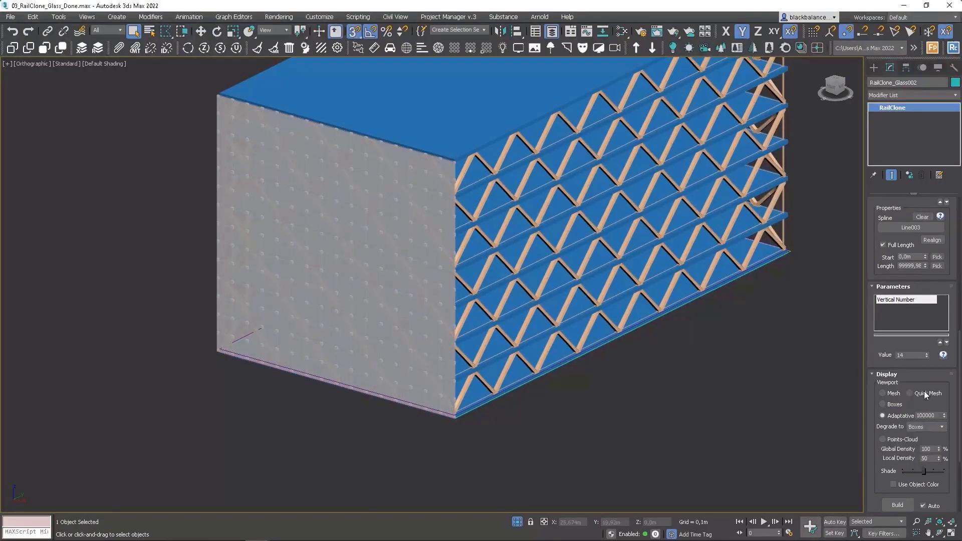
pyautogui.scroll(-1, 928, 368)
pyautogui.click(917, 203)
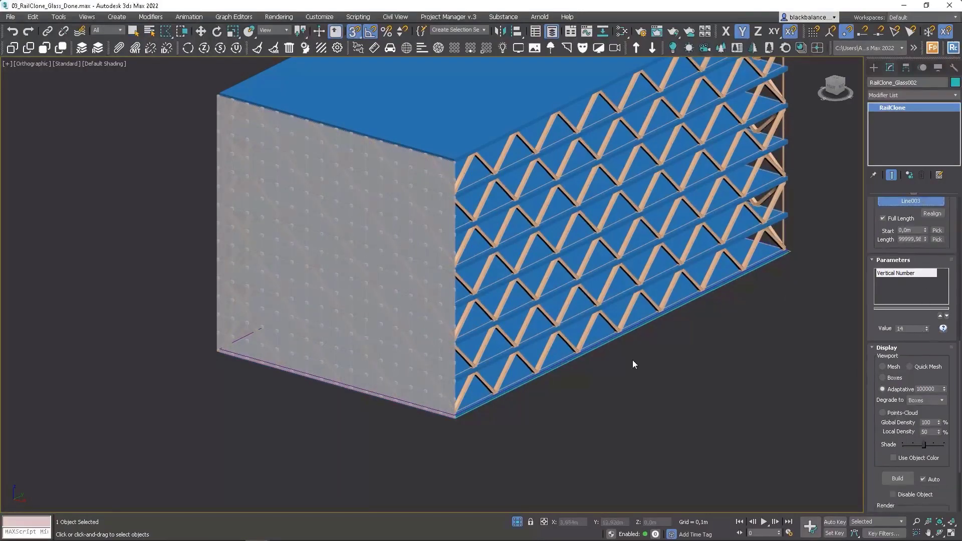
pyautogui.scroll(6, 807, 258)
pyautogui.scroll(-10, 716, 291)
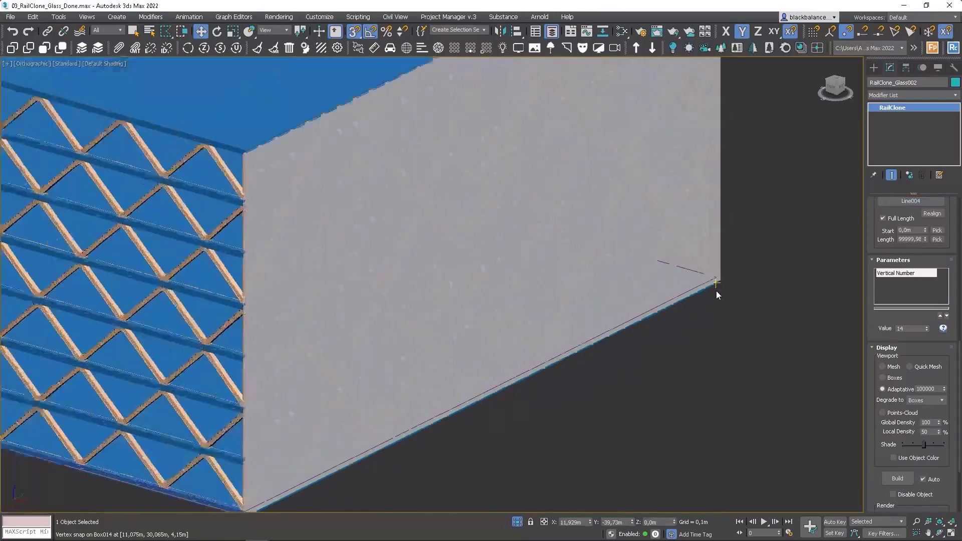
pyautogui.keyDown('alt'); pyautogui.moveTo(536, 289); pyautogui.dragTo(584, 280, button='middle'); pyautogui.keyUp('alt')
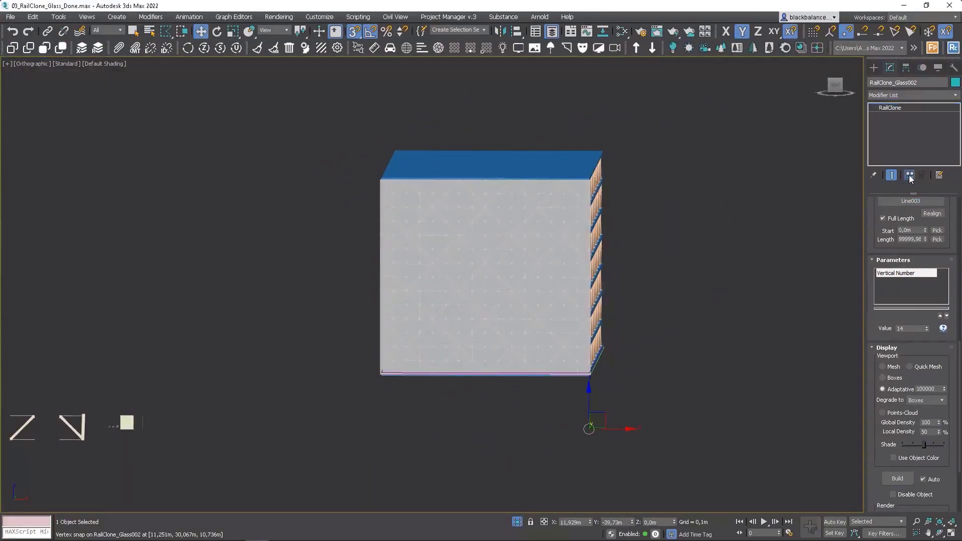
# Step: Make RailClone_Glass002 unique and assign Line004 along the building's long side as its spline
pyautogui.keyDown('alt'); pyautogui.moveTo(650, 371); pyautogui.dragTo(622, 392, button='middle'); pyautogui.keyUp('alt')
pyautogui.click(914, 202)
pyautogui.scroll(10, 736, 310)
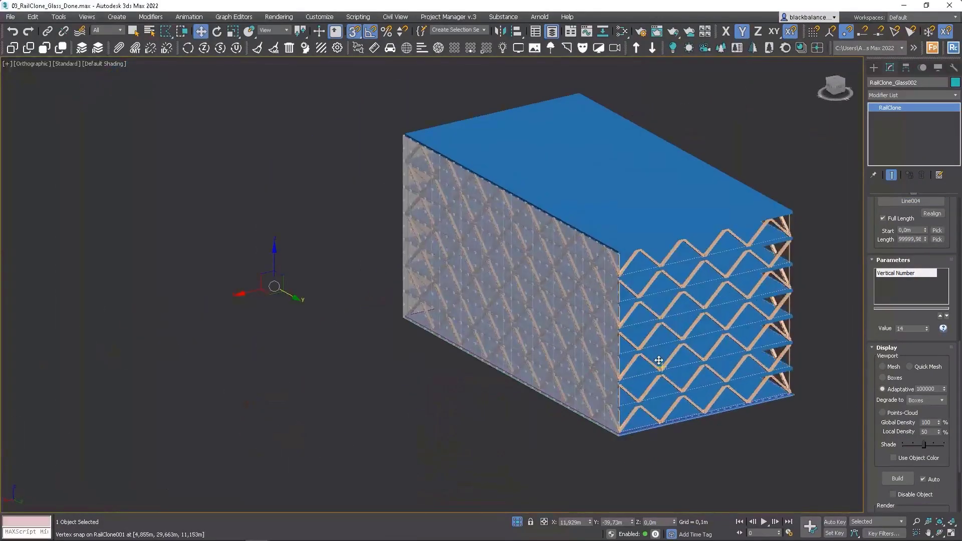
# Step: Clone the facade as an independent RailClone_Glass003 and assign Line005 along the building's open short side as its spline
pyautogui.hotkey('ctrl', 'v')
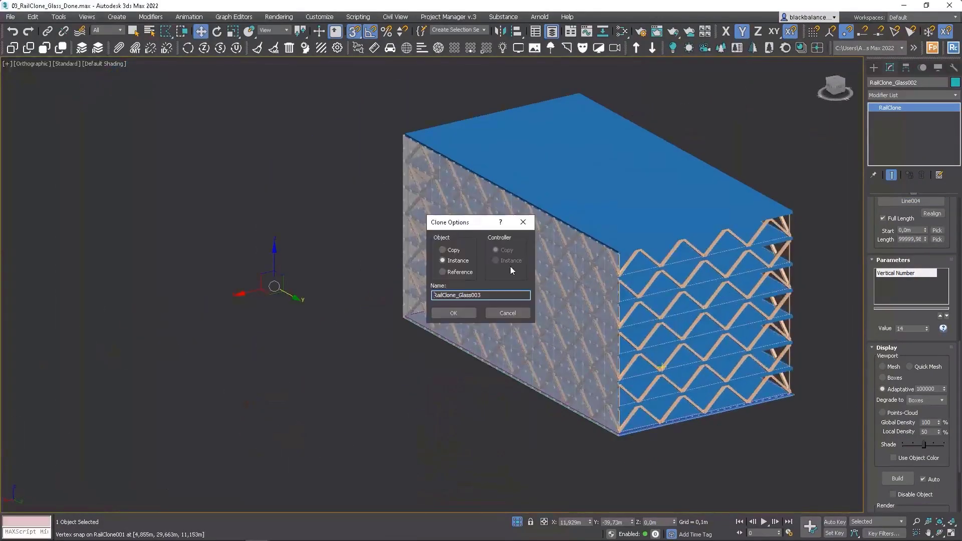
pyautogui.click(464, 314)
pyautogui.scroll(3, 839, 380)
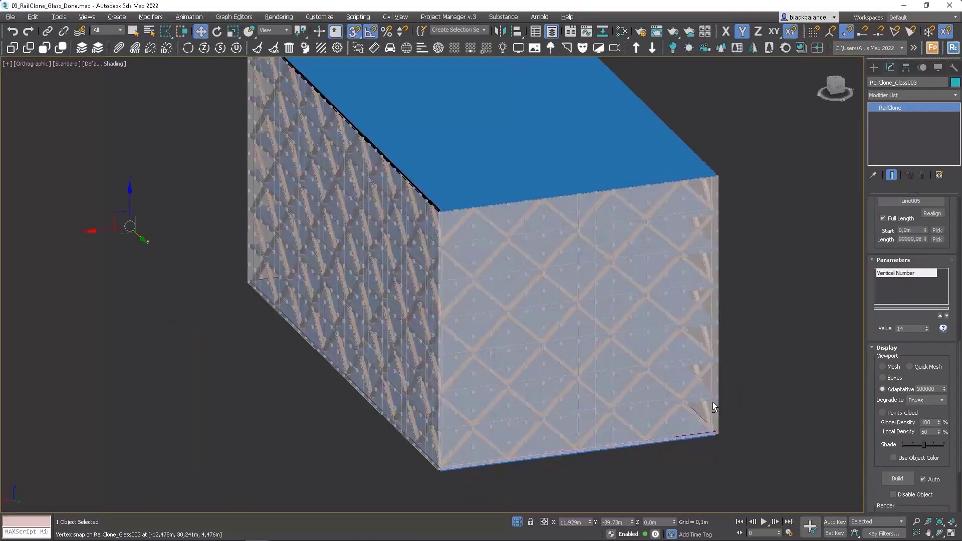
# Step: Clone the facade as an independent RailClone_Glass004 and assign Line006 along the remaining long side as its spline
pyautogui.keyDown('alt'); pyautogui.moveTo(713, 402); pyautogui.dragTo(705, 346, button='middle'); pyautogui.keyUp('alt')
pyautogui.scroll(5, 711, 401)
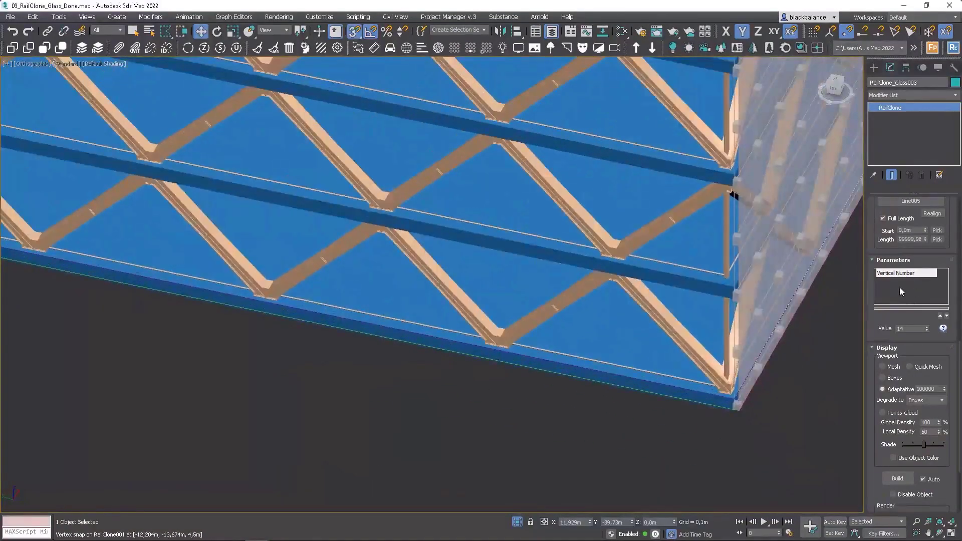
pyautogui.hotkey('ctrl', 'v')
pyautogui.press('Return')
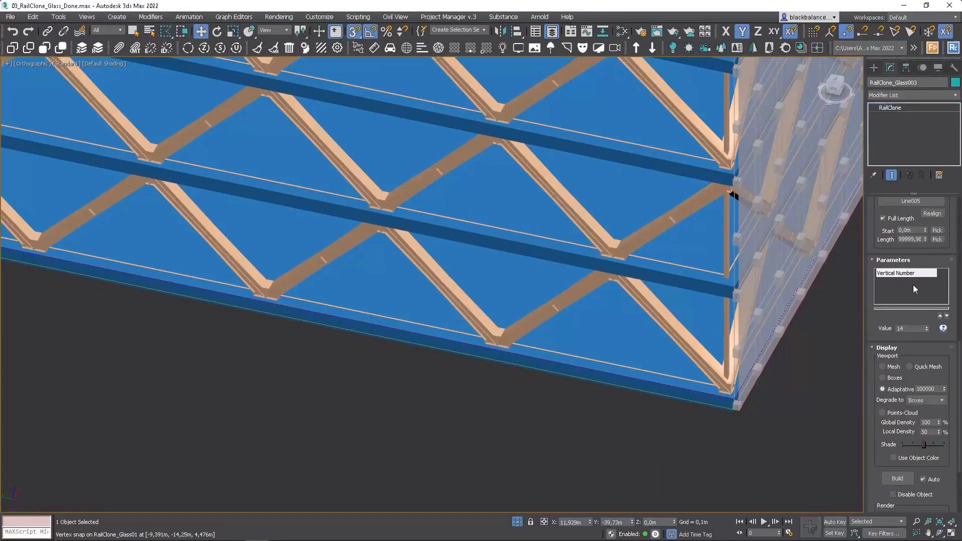
pyautogui.click(909, 201)
pyautogui.click(714, 426)
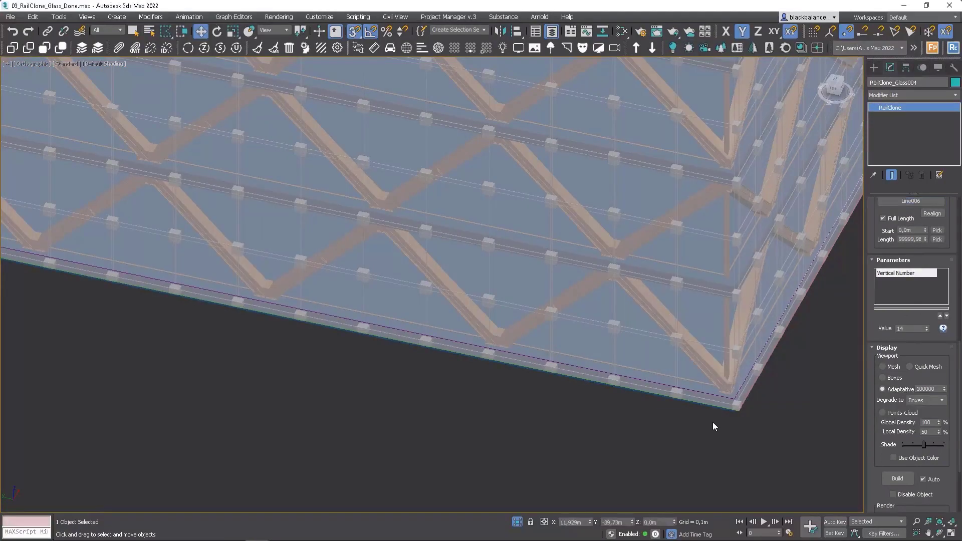
pyautogui.scroll(-10, 717, 421)
pyautogui.keyDown('alt'); pyautogui.moveTo(776, 347); pyautogui.dragTo(669, 311, button='middle'); pyautogui.keyUp('alt')
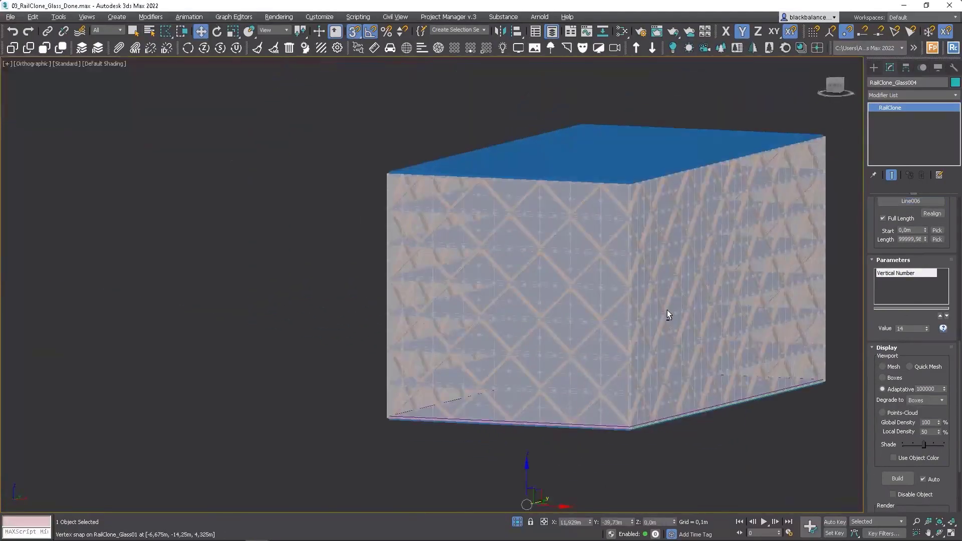